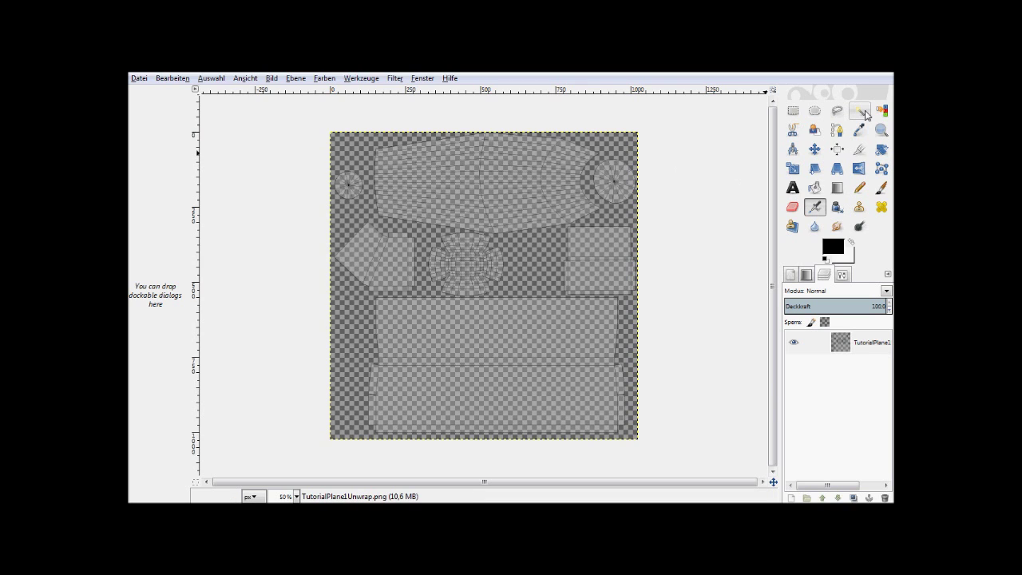
Add a white-filled 1024×1024 layer named Ebene, then hide it so the UV layout shows
{"action": "left_click", "coordinate": [865, 115]}
{"action": "left_click", "coordinate": [791, 498]}
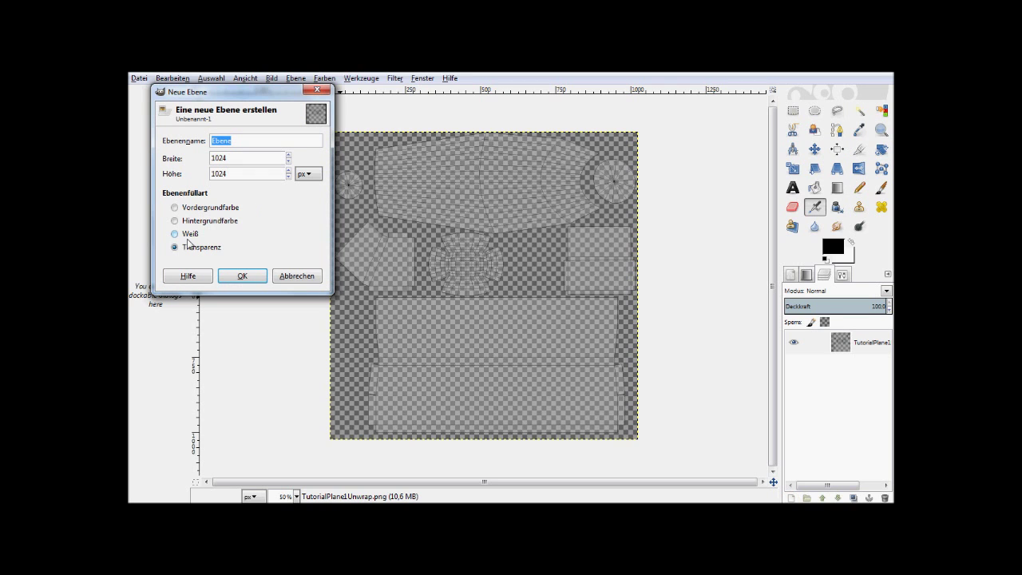
{"action": "left_click", "coordinate": [174, 233]}
{"action": "left_click", "coordinate": [242, 276]}
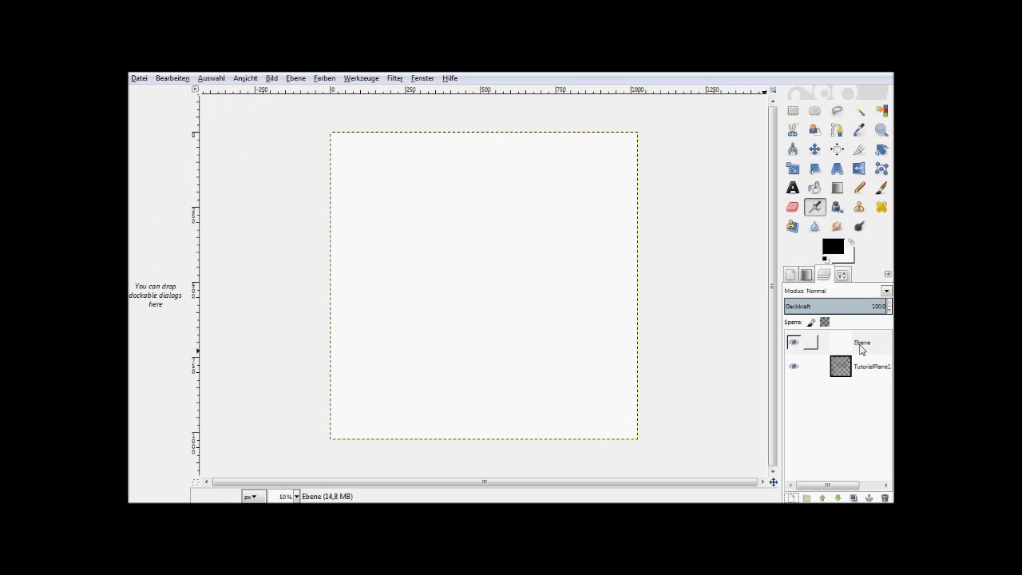
{"action": "left_click_drag", "start_coordinate": [862, 349], "coordinate": [820, 365]}
{"action": "left_click", "coordinate": [794, 342]}
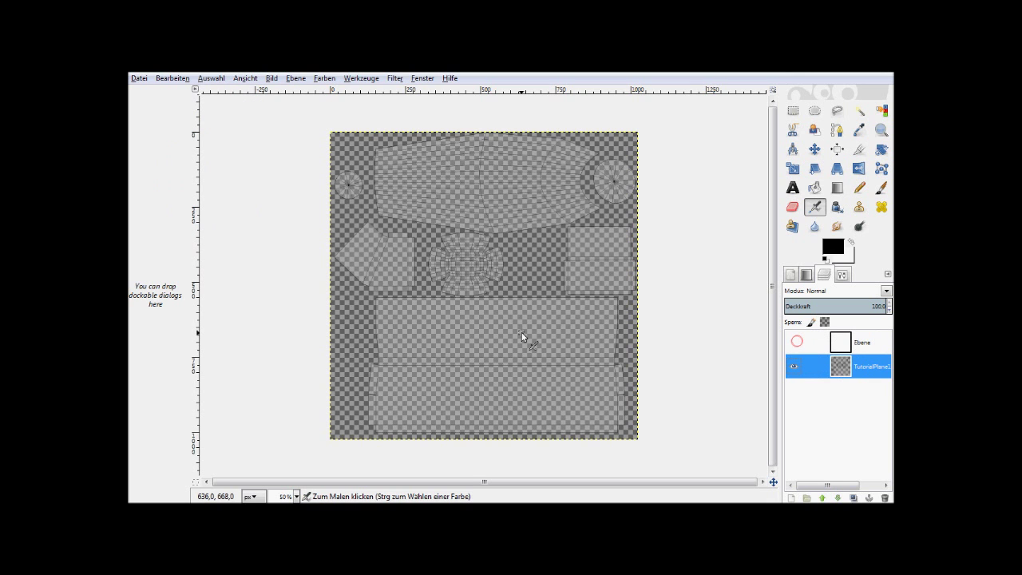
Fuzzy-select the empty background, delete it from Ebene, and add the right square to the selection
{"action": "left_click", "coordinate": [859, 110]}
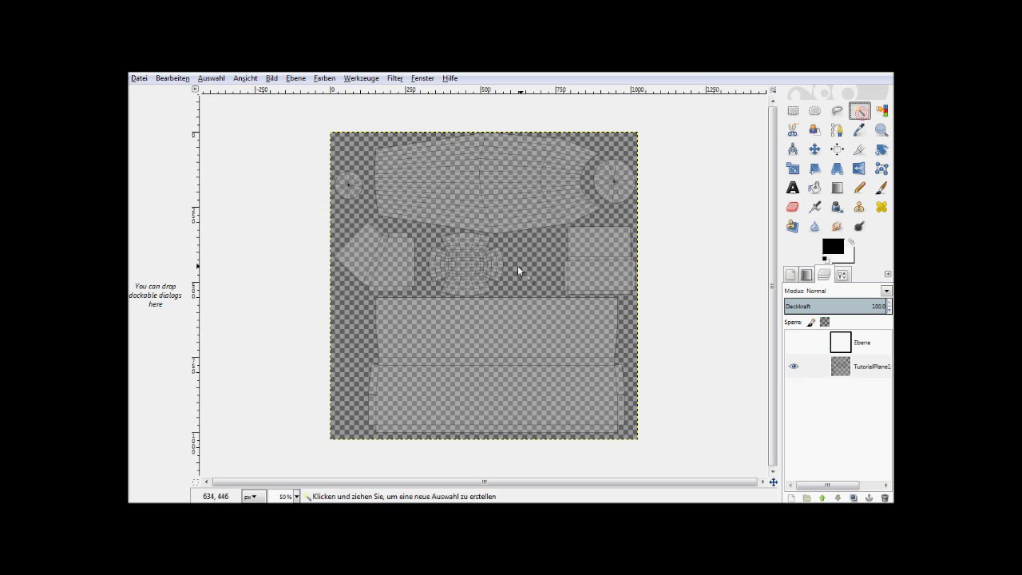
{"action": "left_click", "coordinate": [522, 266]}
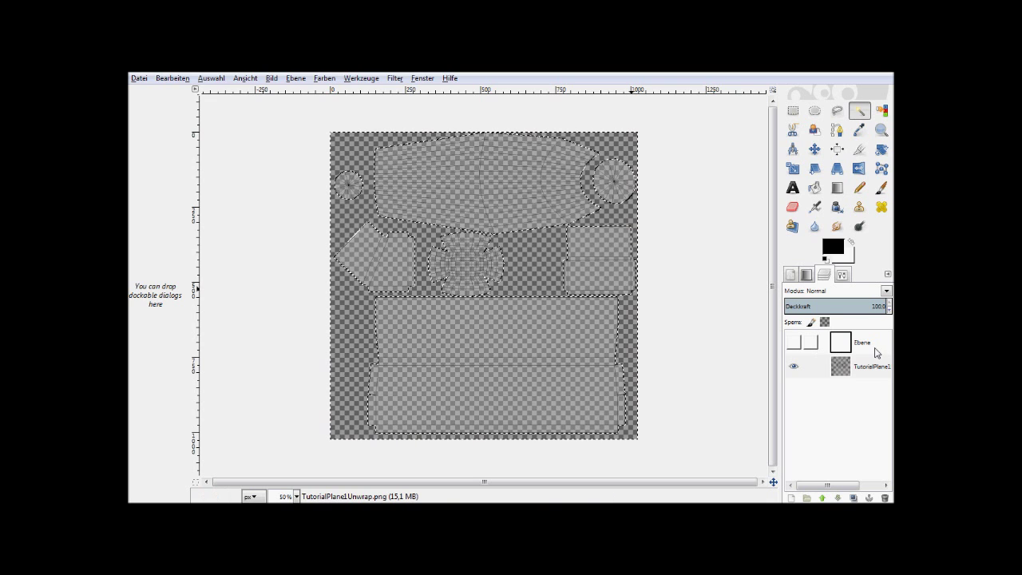
{"action": "left_click", "coordinate": [874, 343]}
{"action": "left_click", "coordinate": [795, 343]}
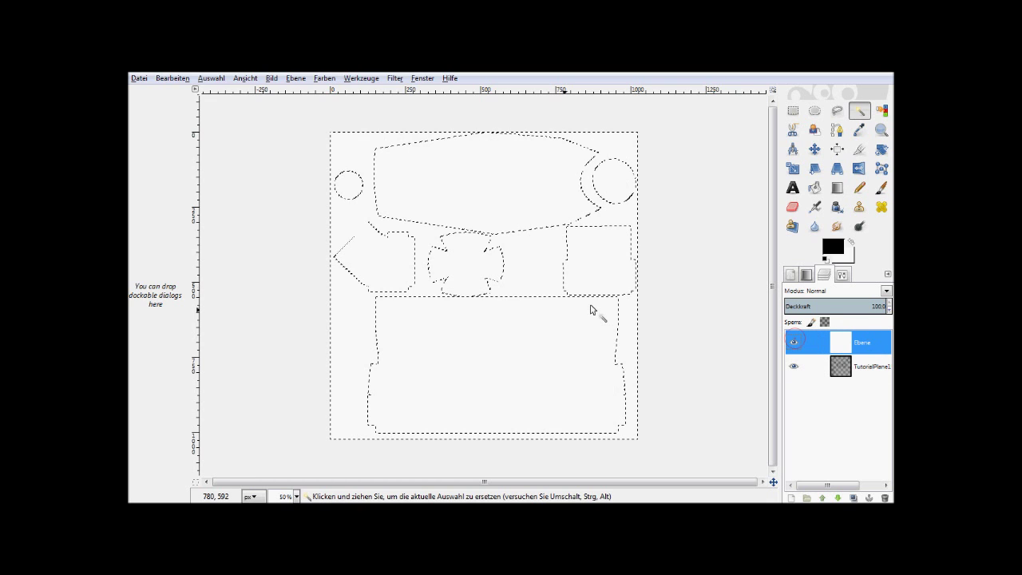
{"action": "key", "text": "Delete"}
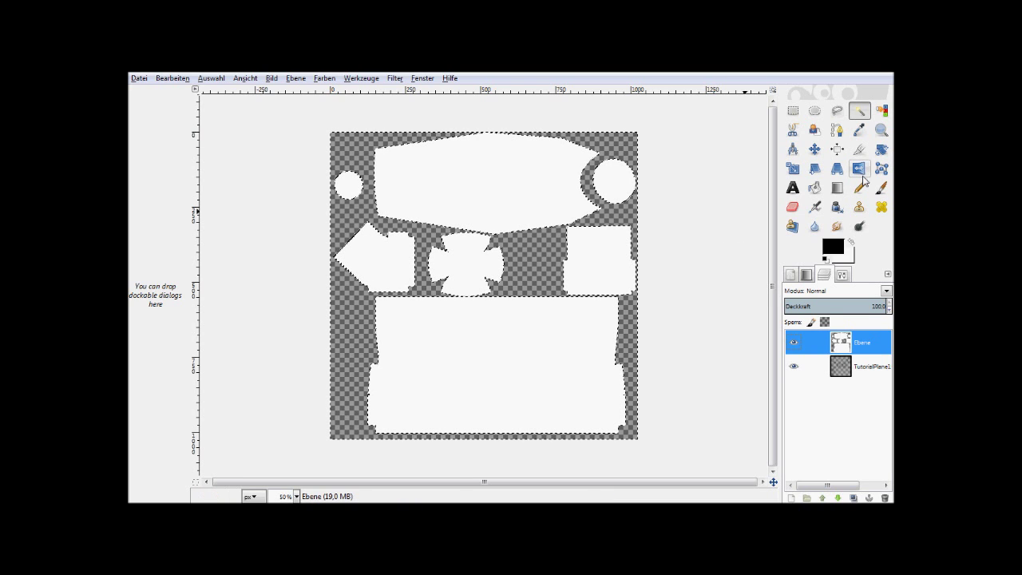
{"action": "left_click", "coordinate": [544, 161]}
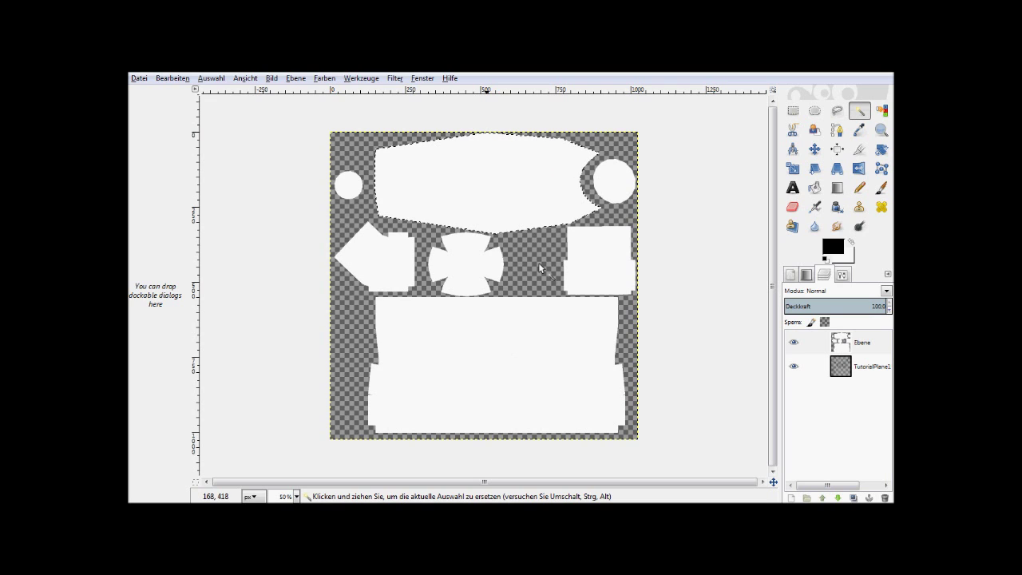
{"action": "left_click", "coordinate": [602, 271], "text": "shift"}
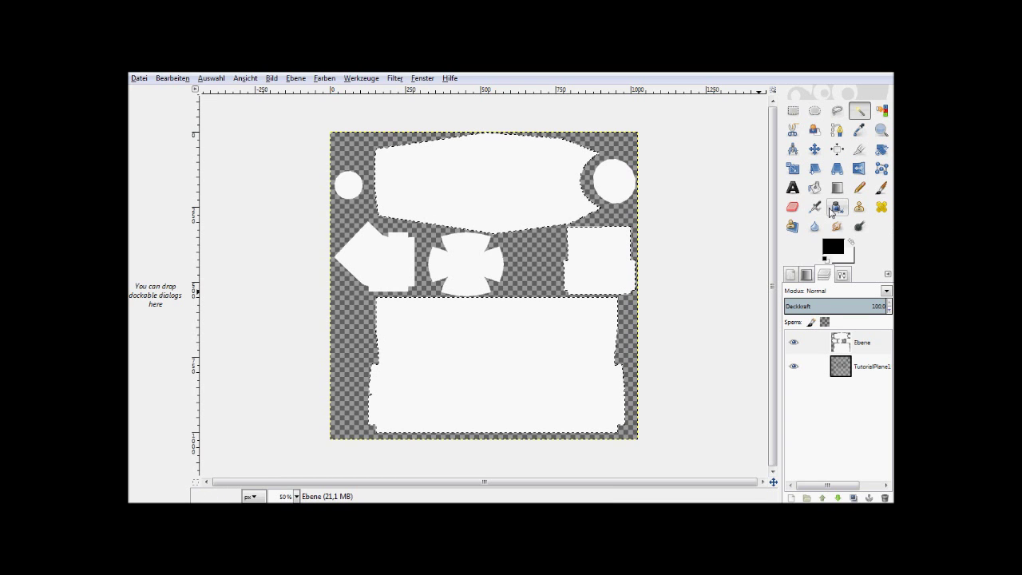
Set the foreground to beige and fill the top shape, right square and bottom panel
{"action": "left_click", "coordinate": [833, 248]}
{"action": "left_click", "coordinate": [278, 402]}
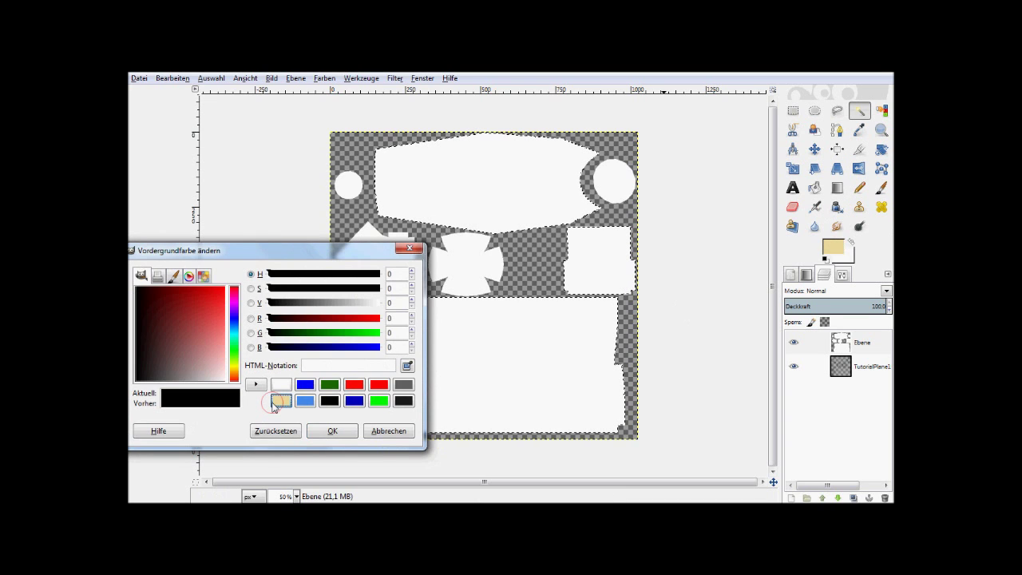
{"action": "left_click", "coordinate": [332, 430]}
{"action": "left_click", "coordinate": [815, 187]}
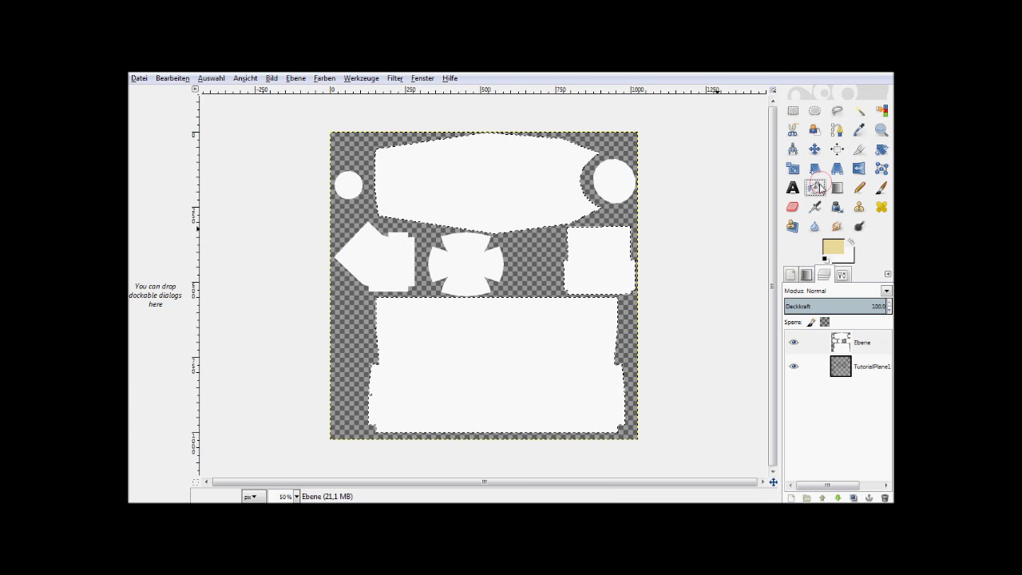
{"action": "left_click", "coordinate": [502, 192]}
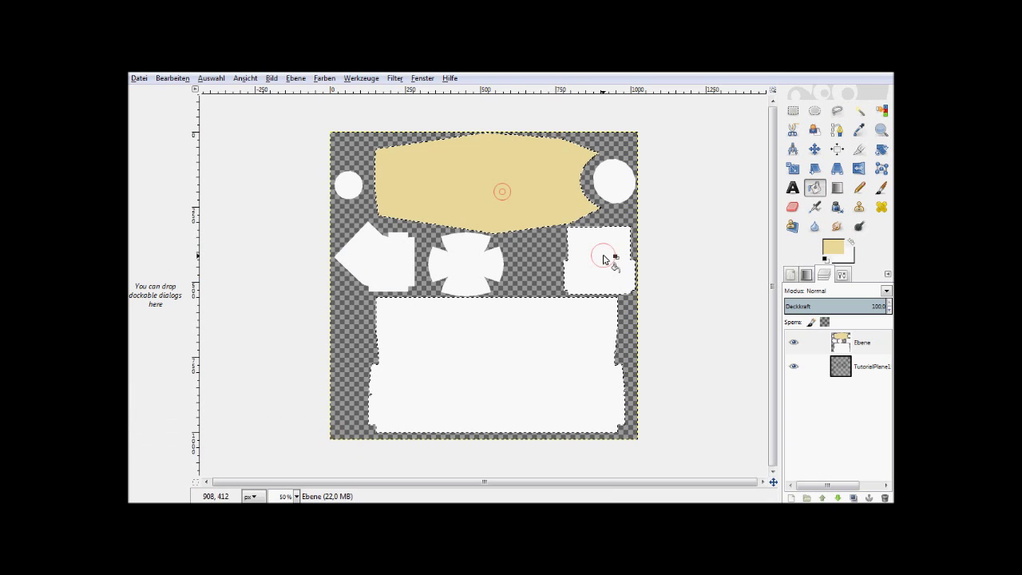
{"action": "left_click", "coordinate": [604, 256]}
{"action": "left_click", "coordinate": [576, 321]}
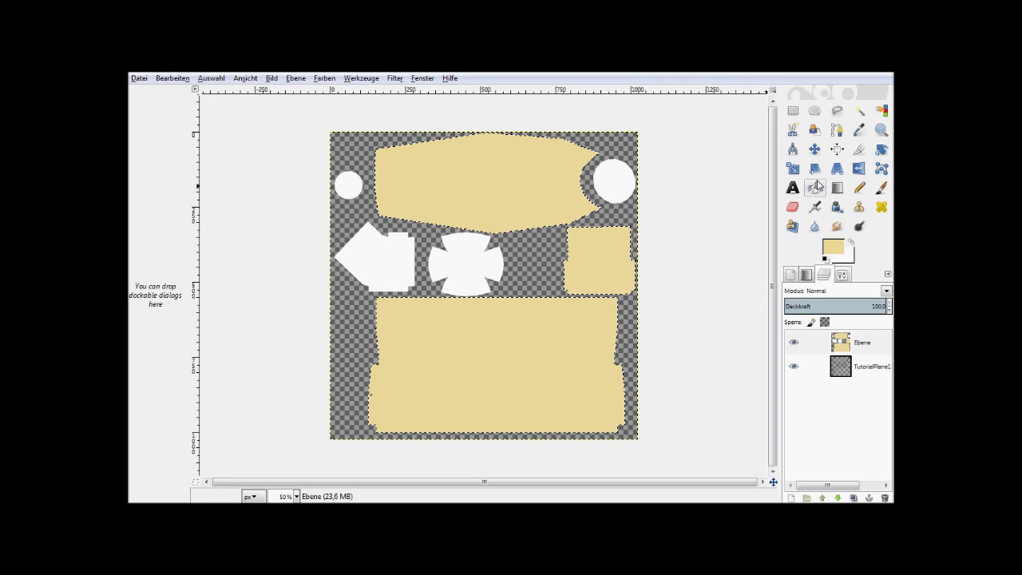
Fuzzy-select the small left circle and fill it beige
{"action": "left_click", "coordinate": [861, 111]}
{"action": "left_click", "coordinate": [350, 187]}
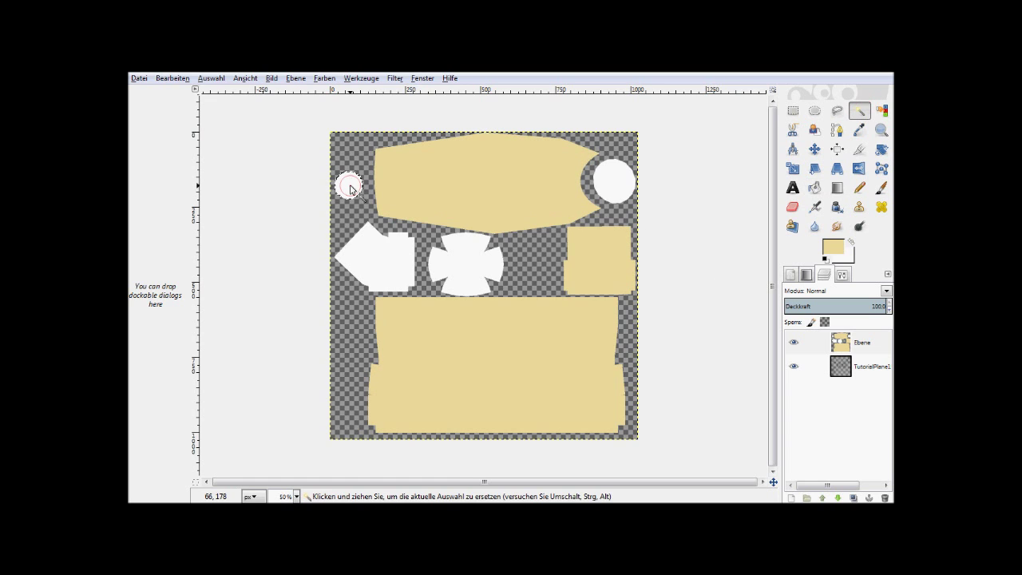
{"action": "left_click", "coordinate": [814, 189]}
{"action": "left_click", "coordinate": [355, 186]}
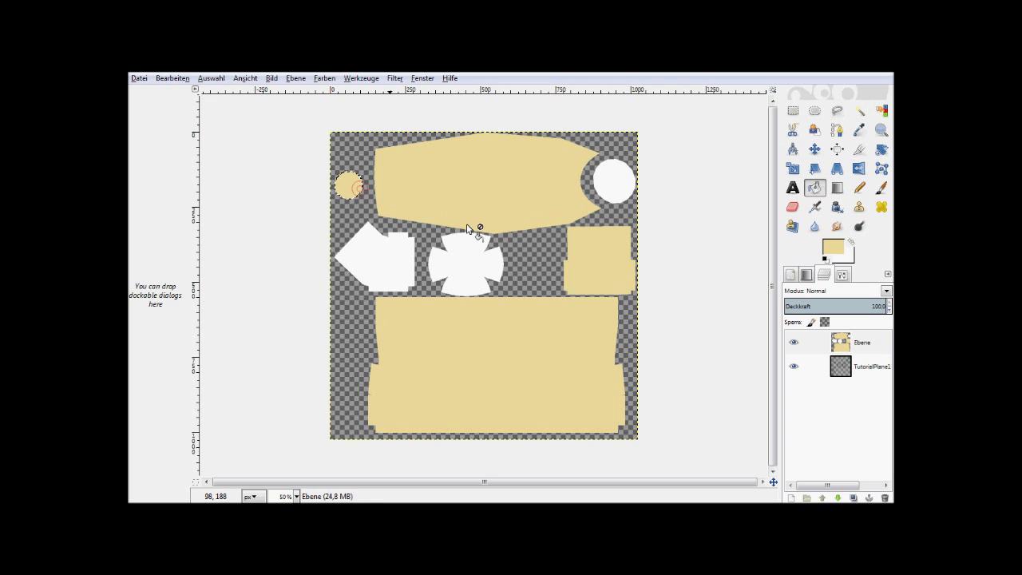
{"action": "left_click", "coordinate": [834, 248]}
Set the foreground to blue 0000ff and bucket-fill the white cross shape
{"action": "left_click", "coordinate": [329, 384]}
{"action": "left_click", "coordinate": [328, 431]}
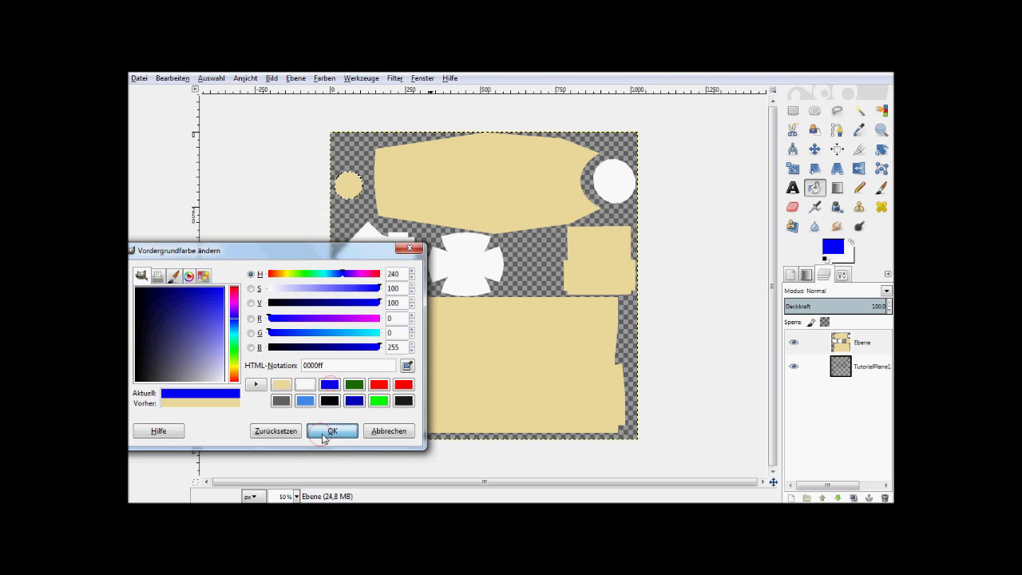
{"action": "key", "text": "u"}
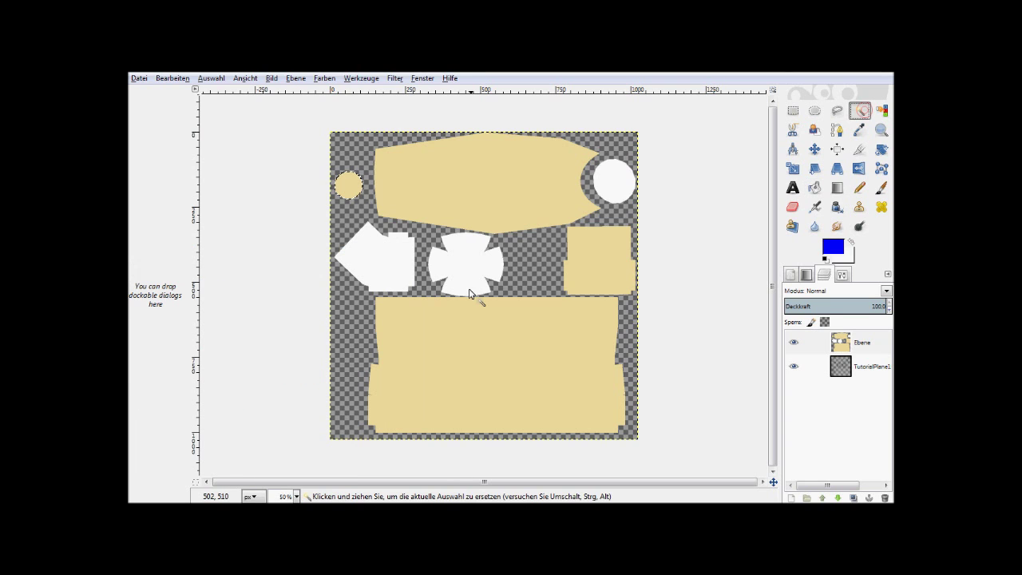
{"action": "left_click", "coordinate": [457, 255]}
{"action": "left_click", "coordinate": [814, 188]}
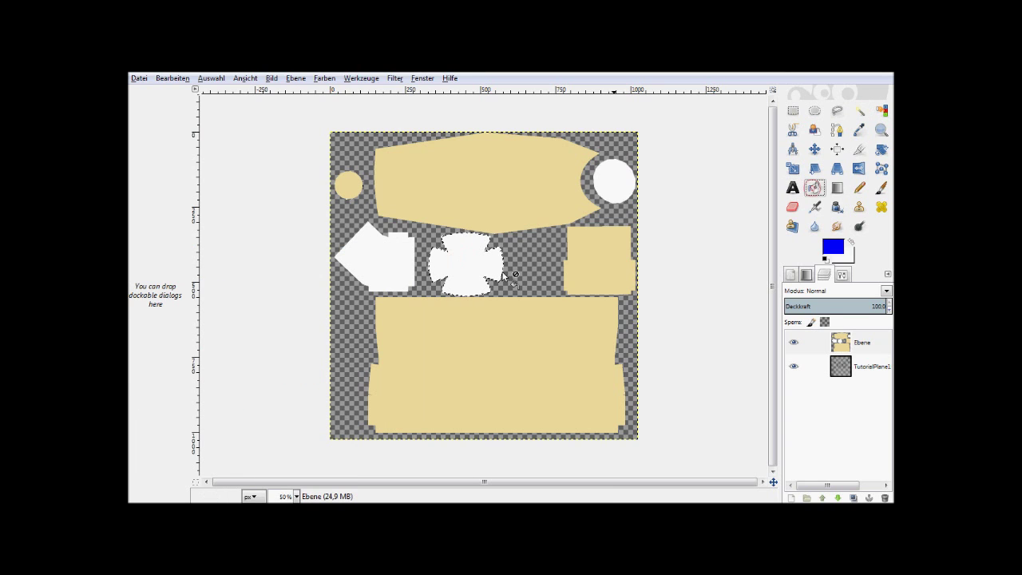
{"action": "left_click", "coordinate": [464, 277]}
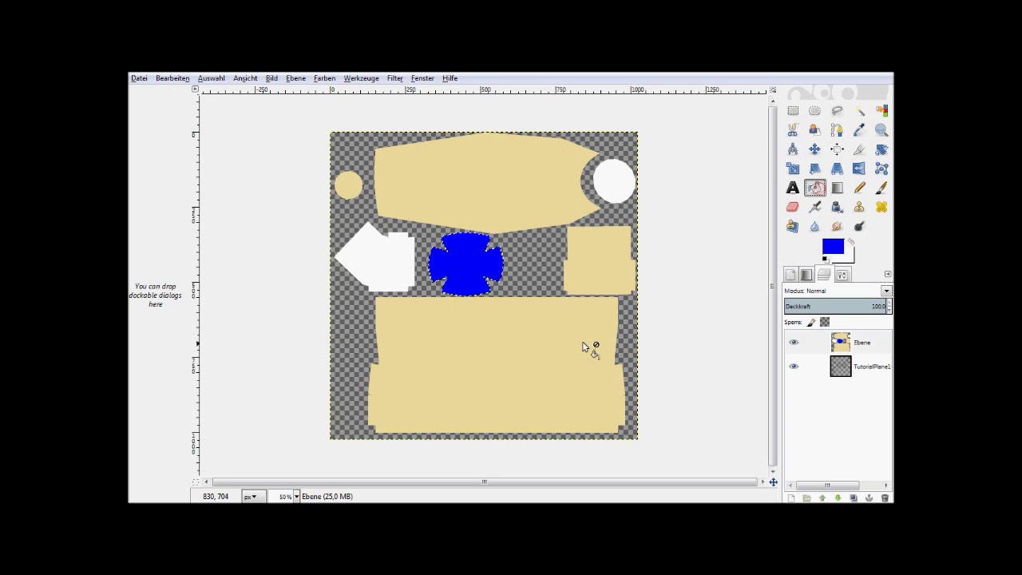
{"action": "left_click", "coordinate": [835, 247]}
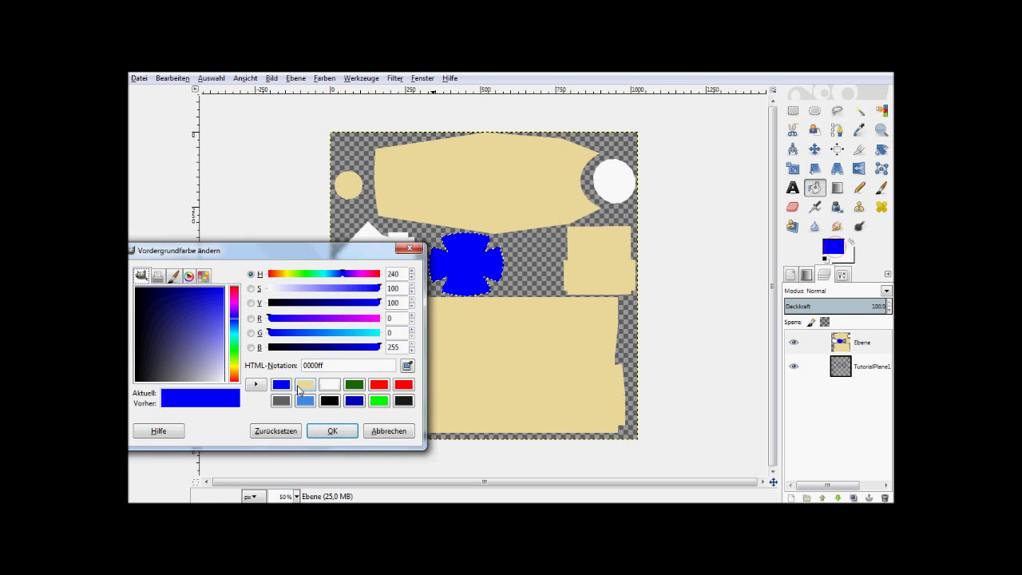
Set the foreground to dark grey 636363 and fill the large right circle
{"action": "left_click", "coordinate": [281, 400]}
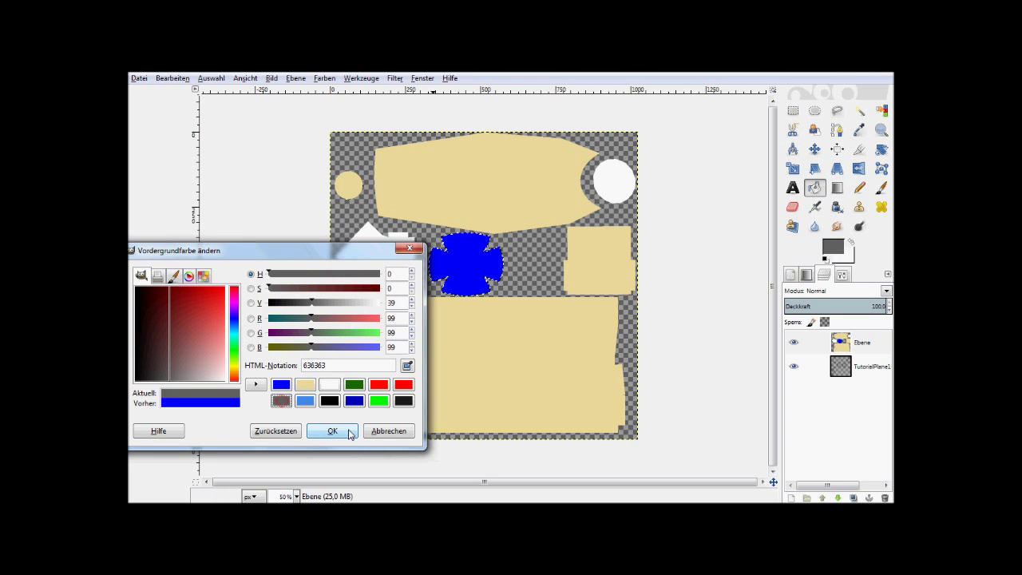
{"action": "left_click", "coordinate": [349, 432]}
{"action": "key", "text": "u"}
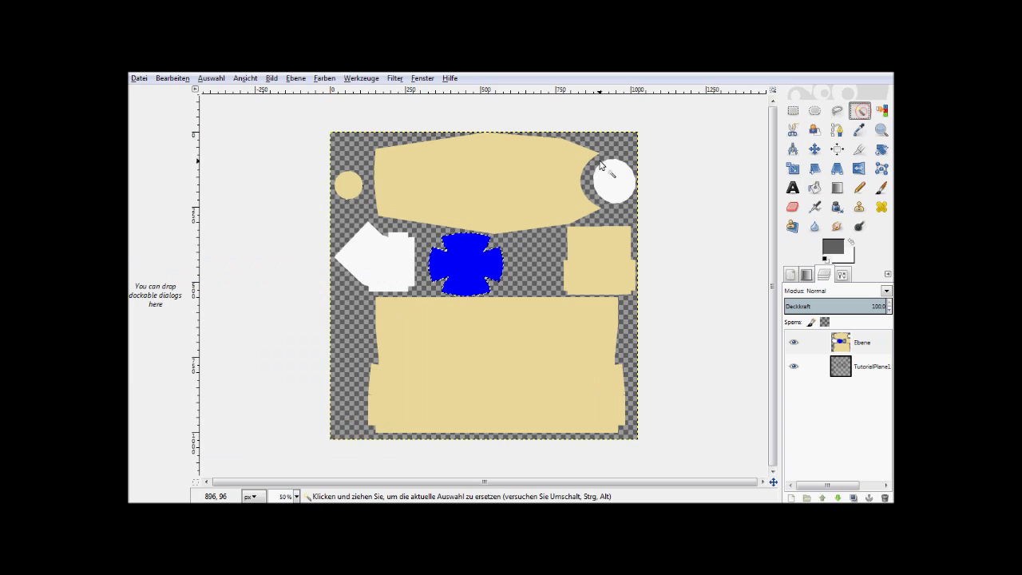
{"action": "left_click", "coordinate": [619, 179]}
{"action": "left_click", "coordinate": [814, 187]}
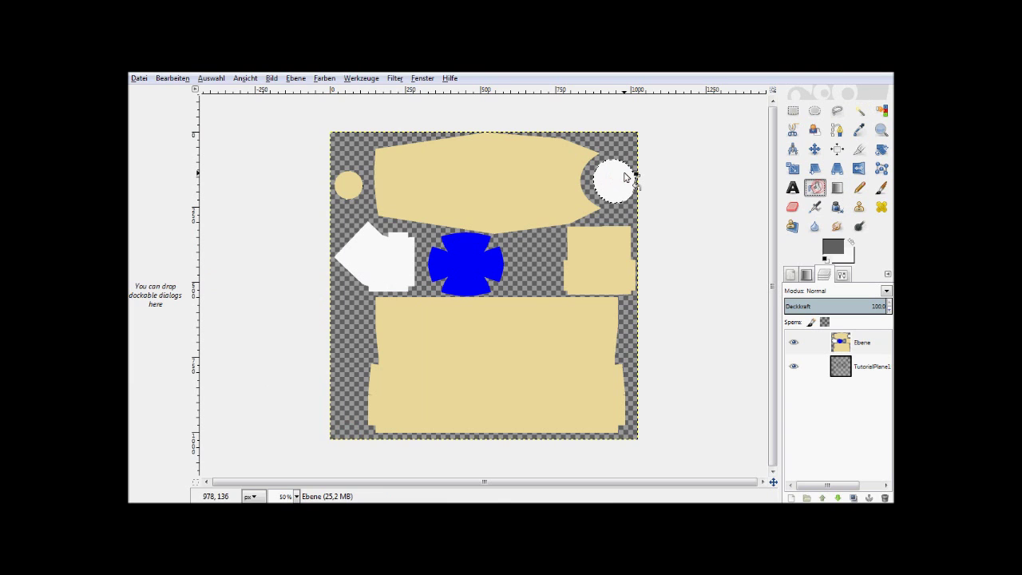
{"action": "left_click", "coordinate": [625, 177]}
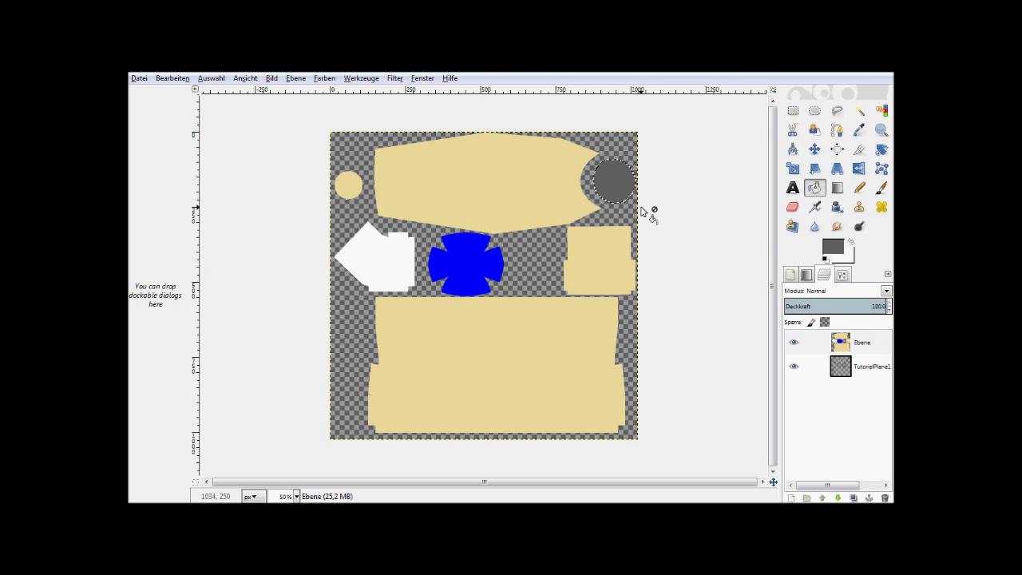
Ellipse-select a larger circle around the grey disc and fill the surrounding ring dark grey
{"action": "key", "text": "1"}
{"action": "key", "text": "plus"}
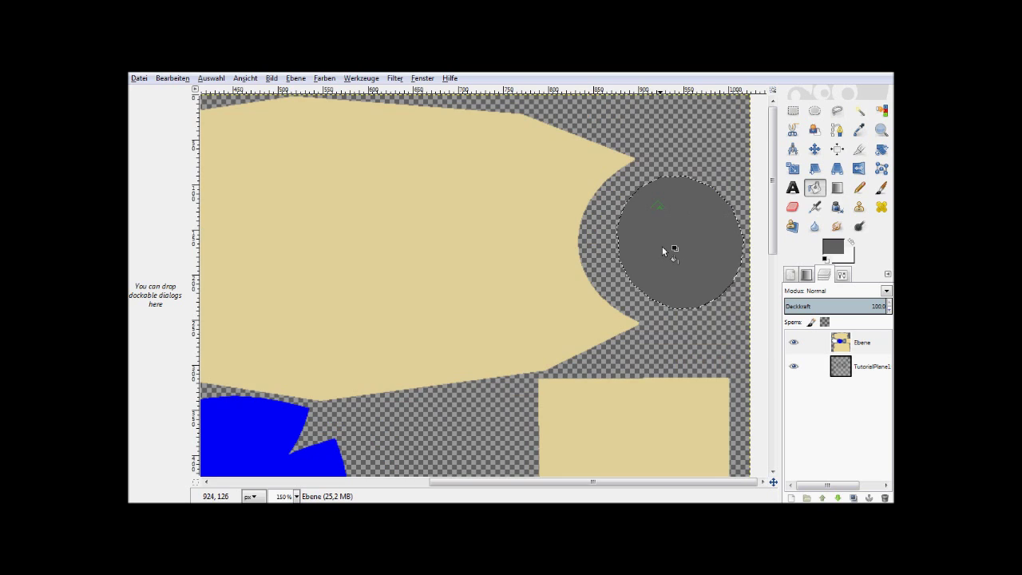
{"action": "left_click", "coordinate": [817, 193]}
{"action": "left_click", "coordinate": [816, 111]}
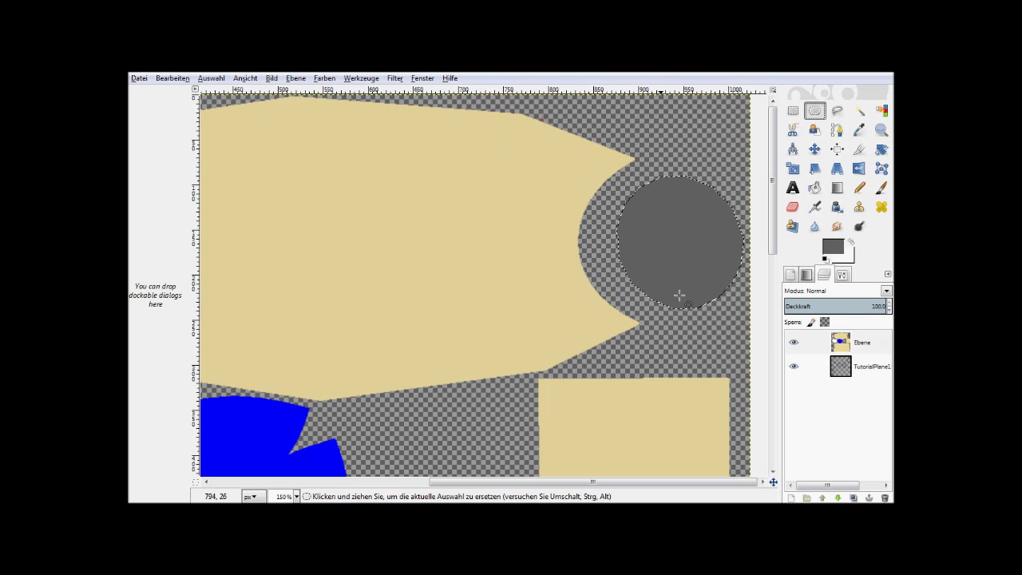
{"action": "mouse_move", "coordinate": [543, 120]}
{"action": "left_mouse_down"}
{"action": "mouse_move", "coordinate": [765, 341]}
{"action": "mouse_move", "coordinate": [775, 364]}
{"action": "mouse_move", "coordinate": [808, 368]}
{"action": "left_mouse_up"}
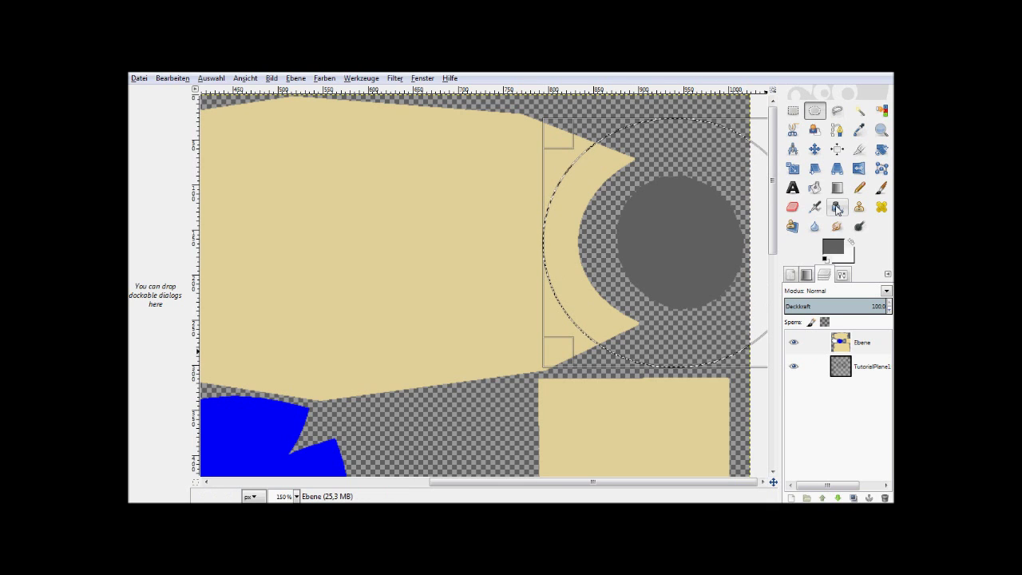
{"action": "left_click", "coordinate": [814, 188]}
{"action": "left_click", "coordinate": [574, 181]}
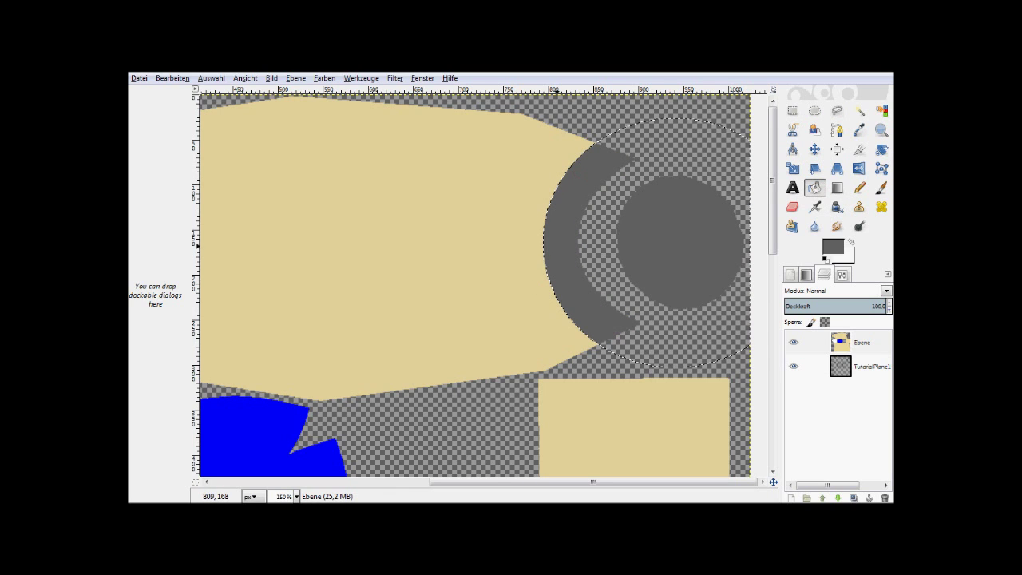
{"action": "key", "text": "minus"}
{"action": "key", "text": "minus"}
{"action": "key", "text": "minus"}
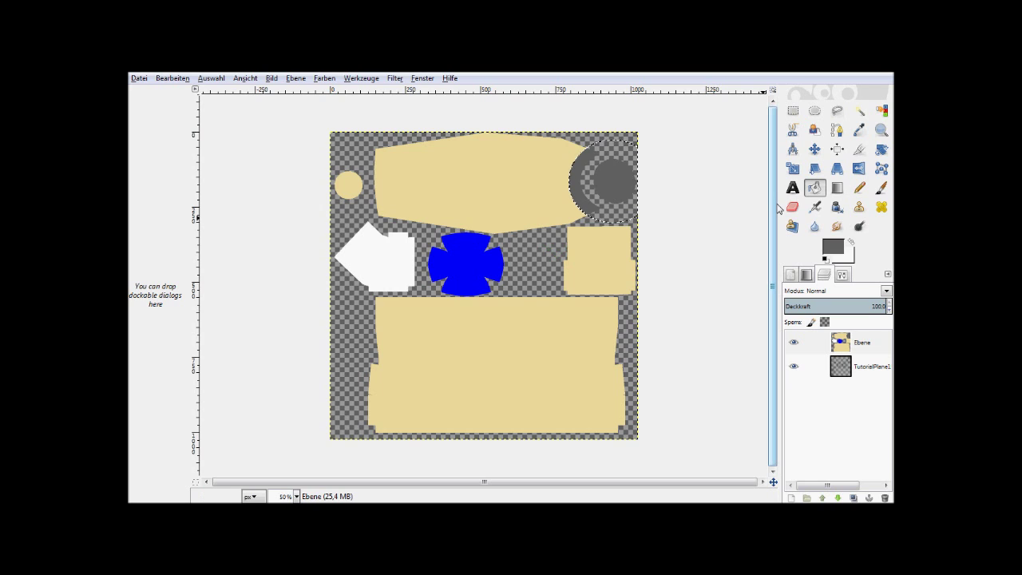
Set the foreground to red and fill the remaining white shape red
{"action": "left_click", "coordinate": [830, 249]}
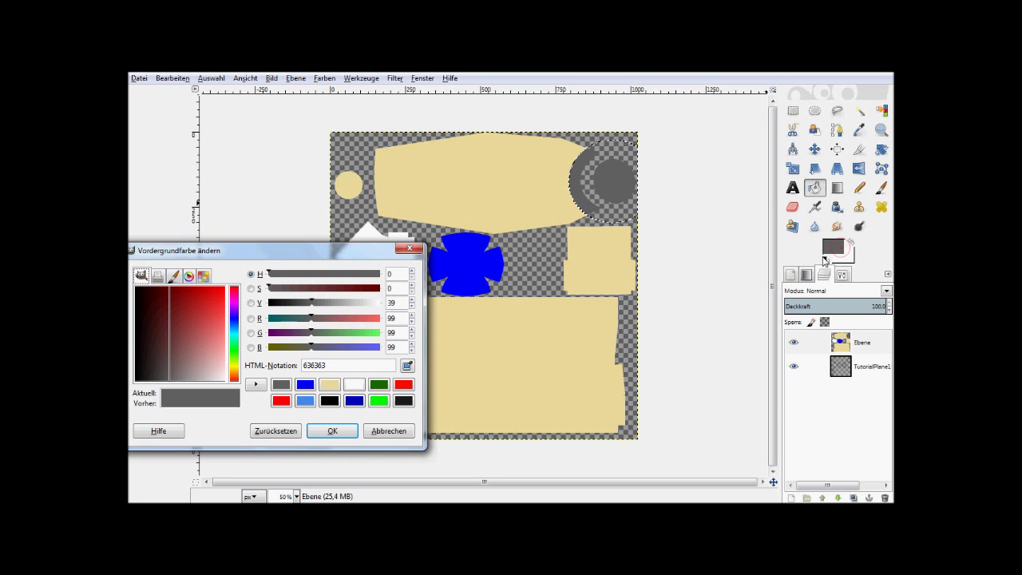
{"action": "left_click", "coordinate": [286, 402]}
{"action": "left_click", "coordinate": [341, 431]}
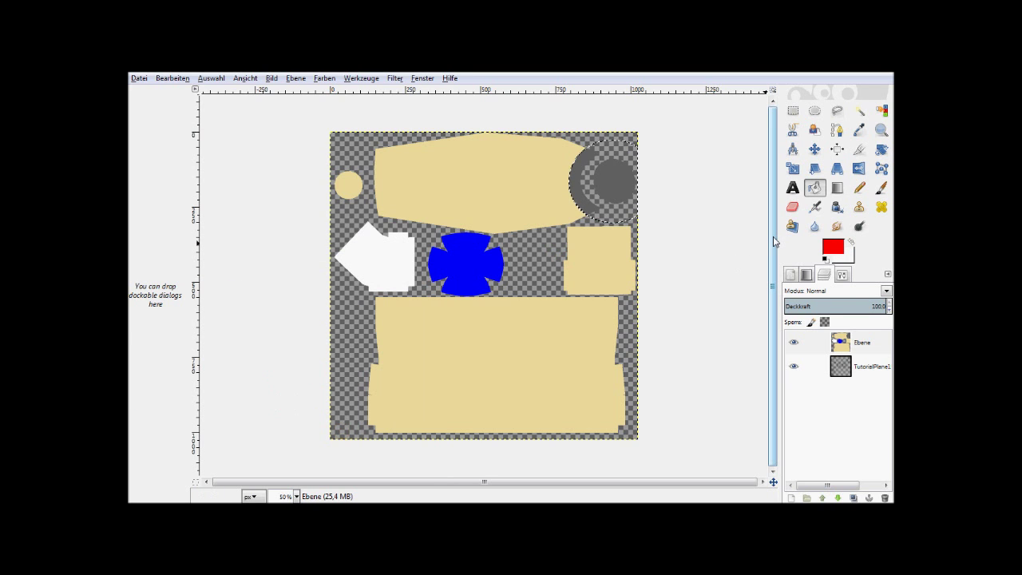
{"action": "key", "text": "u"}
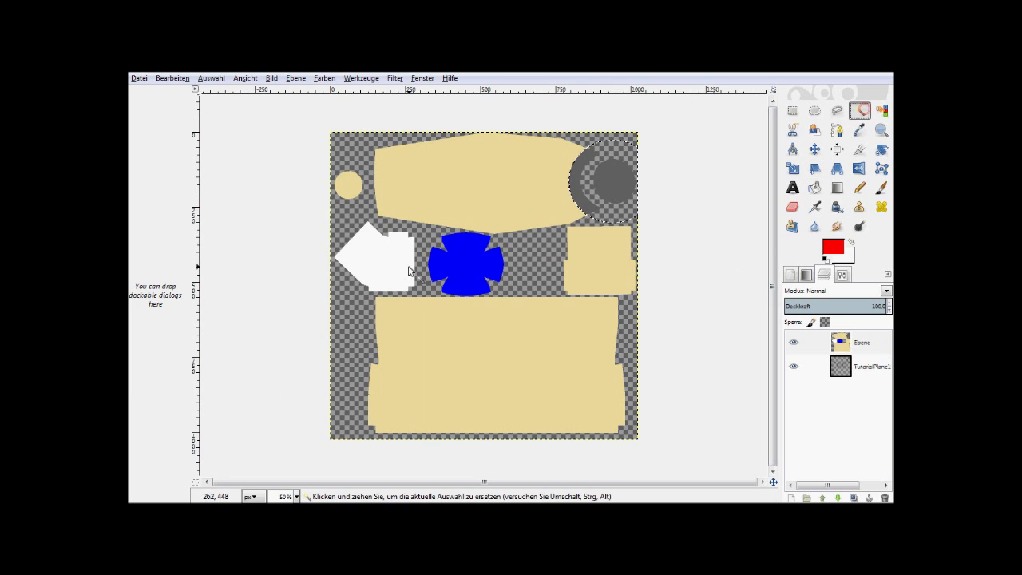
{"action": "left_click", "coordinate": [405, 264]}
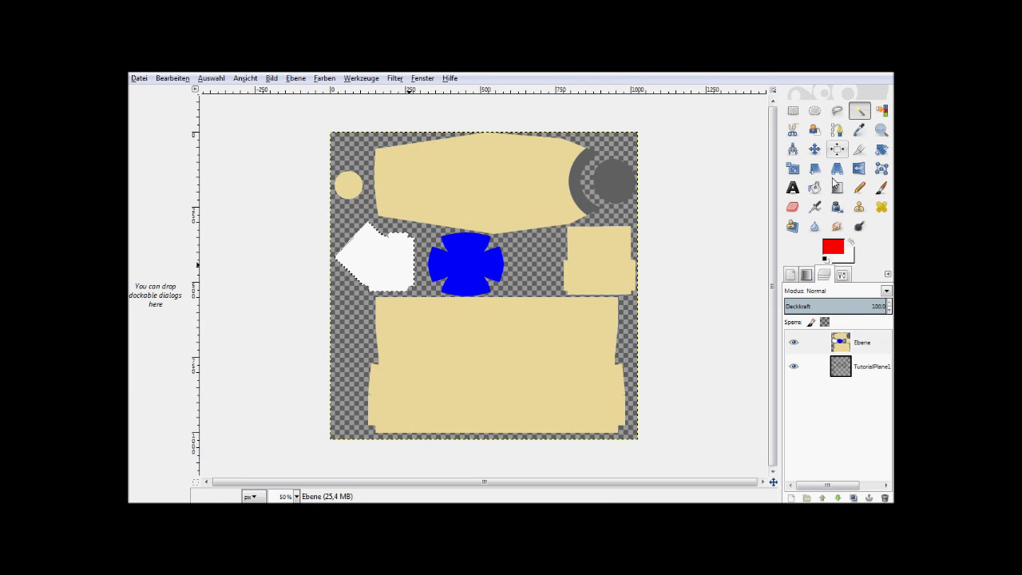
{"action": "left_click", "coordinate": [815, 188]}
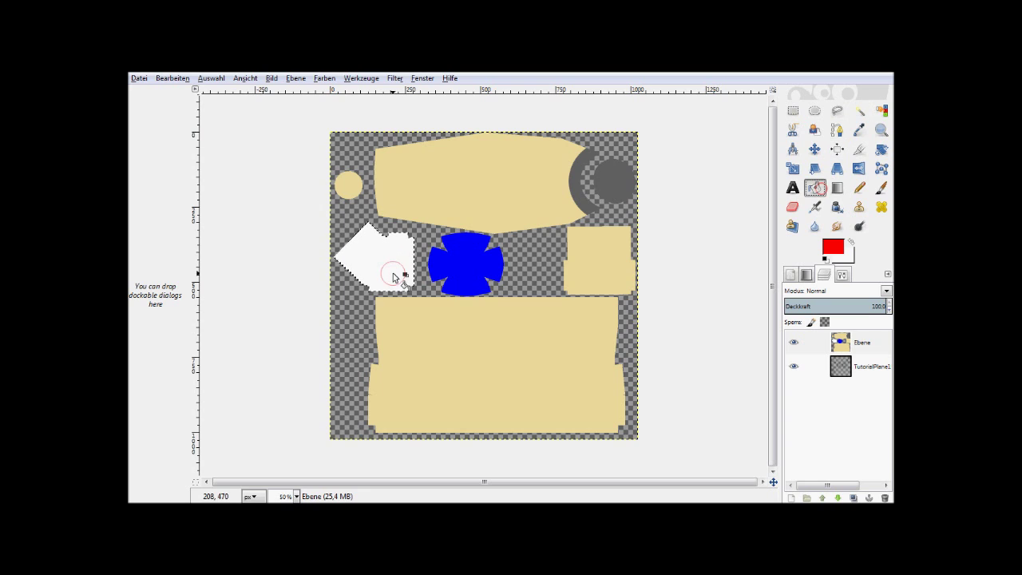
{"action": "left_click", "coordinate": [393, 277]}
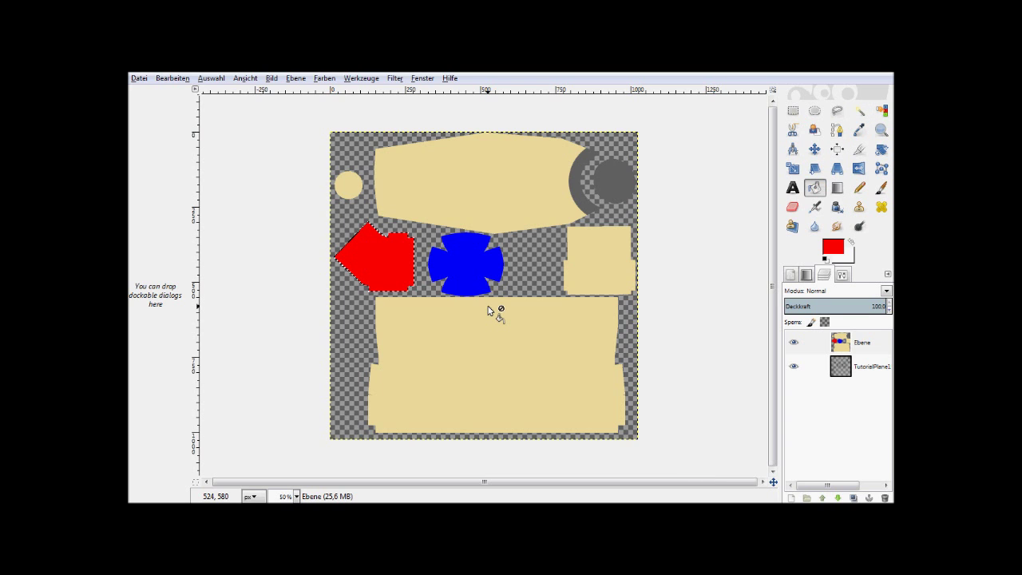
Ellipse-select the top beige piece's right end and fill that curved band red
{"action": "left_click", "coordinate": [813, 186]}
{"action": "scroll", "coordinate": [631, 194], "scroll_direction": "up", "scroll_amount": 3}
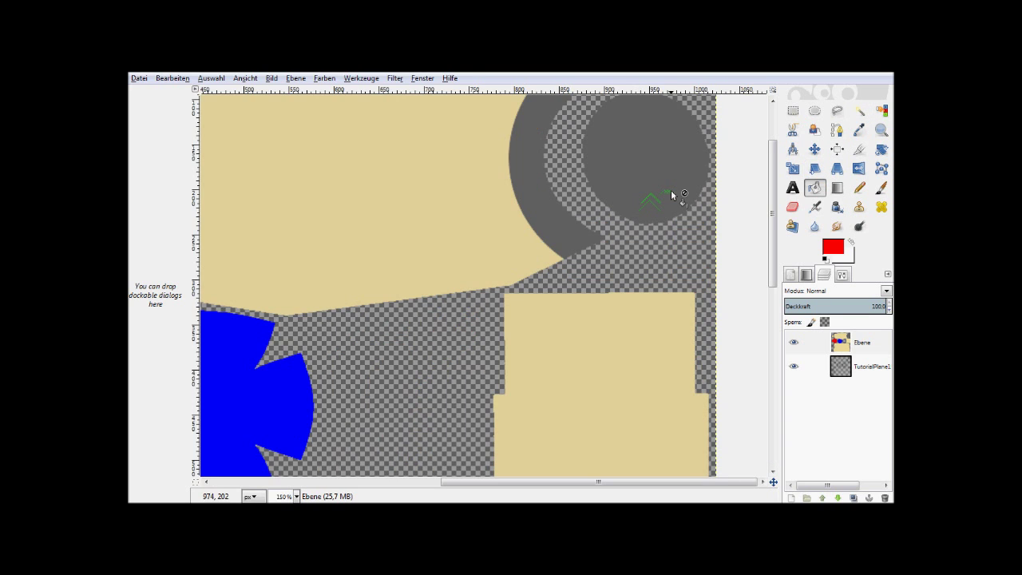
{"action": "scroll", "coordinate": [671, 194], "scroll_direction": "up", "scroll_amount": 3}
{"action": "left_click", "coordinate": [814, 110]}
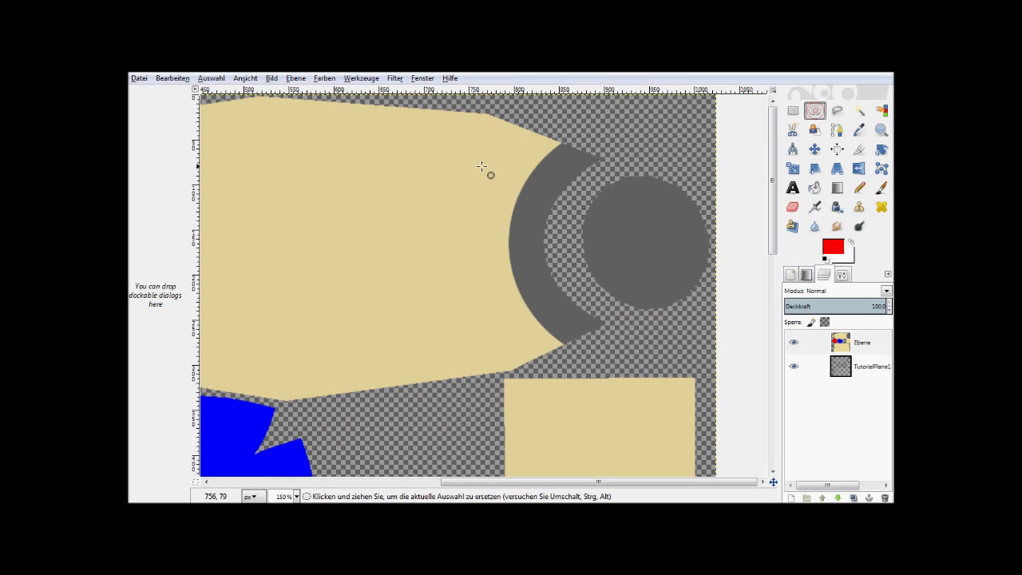
{"action": "mouse_move", "coordinate": [489, 106]}
{"action": "left_mouse_down"}
{"action": "mouse_move", "coordinate": [536, 214]}
{"action": "mouse_move", "coordinate": [685, 345]}
{"action": "mouse_move", "coordinate": [699, 384]}
{"action": "mouse_move", "coordinate": [732, 382]}
{"action": "left_mouse_up"}
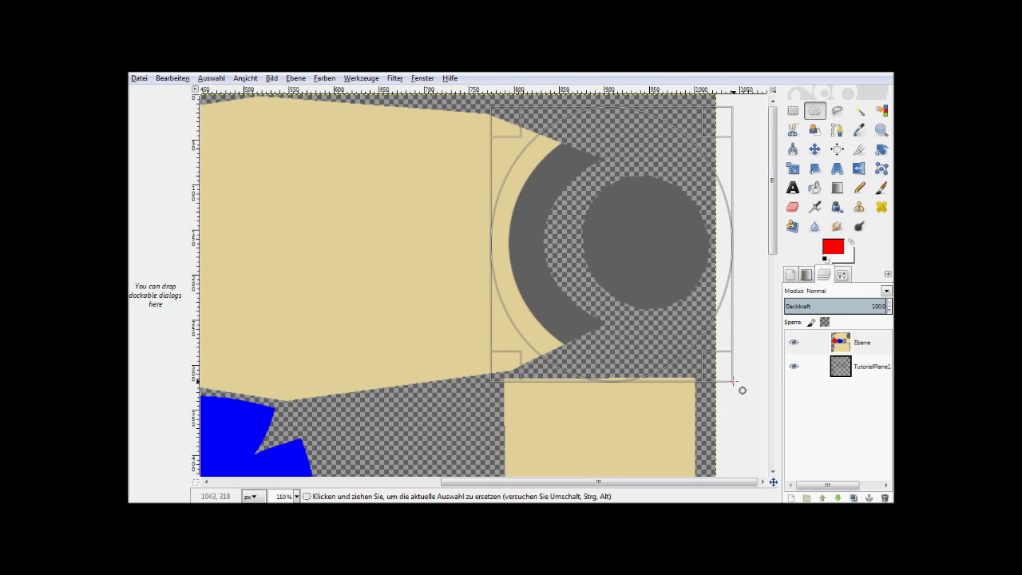
{"action": "left_click", "coordinate": [814, 187]}
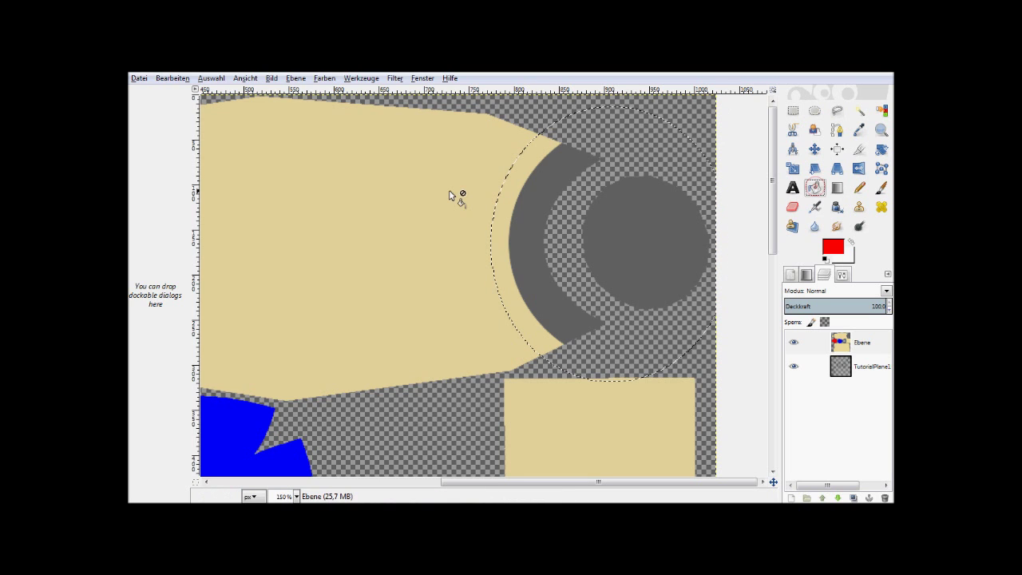
{"action": "left_click", "coordinate": [437, 273]}
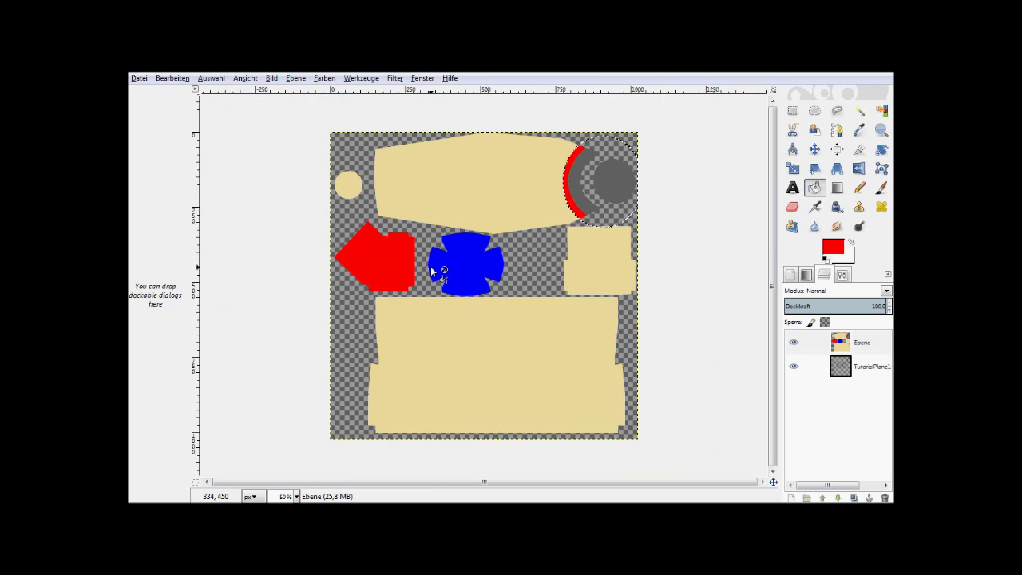
{"action": "left_click", "coordinate": [792, 108]}
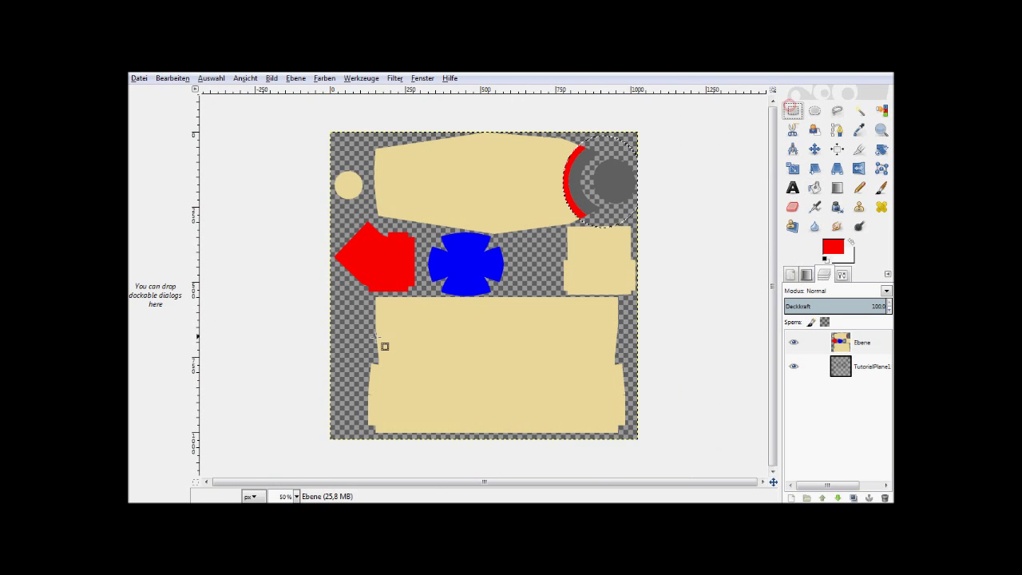
Paint a red strip down the left edge of the lower beige panel
{"action": "scroll", "coordinate": [381, 344], "scroll_direction": "up", "scroll_amount": 3}
{"action": "scroll", "coordinate": [308, 220], "scroll_direction": "down", "scroll_amount": 1}
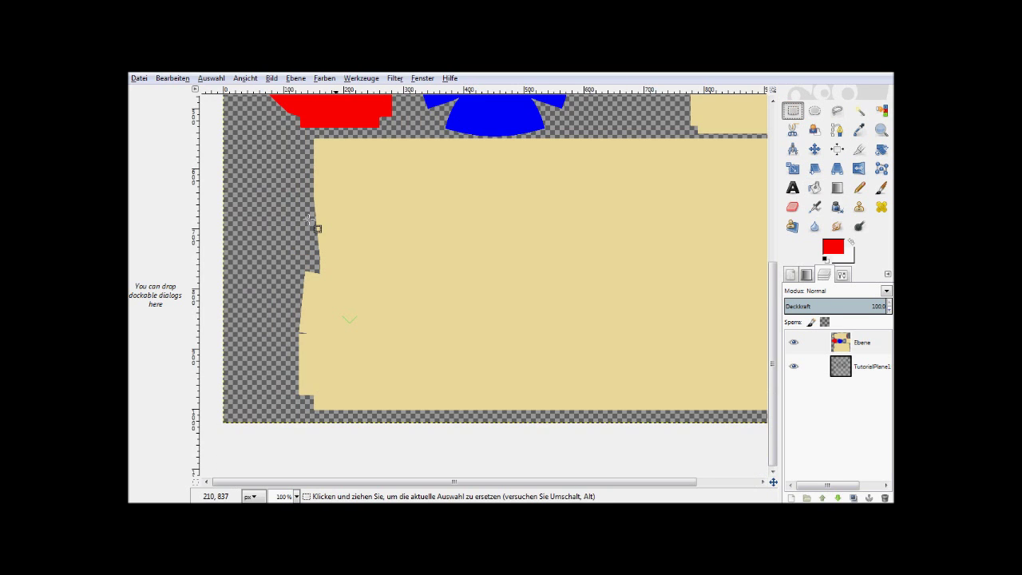
{"action": "mouse_move", "coordinate": [258, 134]}
{"action": "left_mouse_down"}
{"action": "mouse_move", "coordinate": [290, 382]}
{"action": "mouse_move", "coordinate": [327, 428]}
{"action": "mouse_move", "coordinate": [354, 429]}
{"action": "left_mouse_up"}
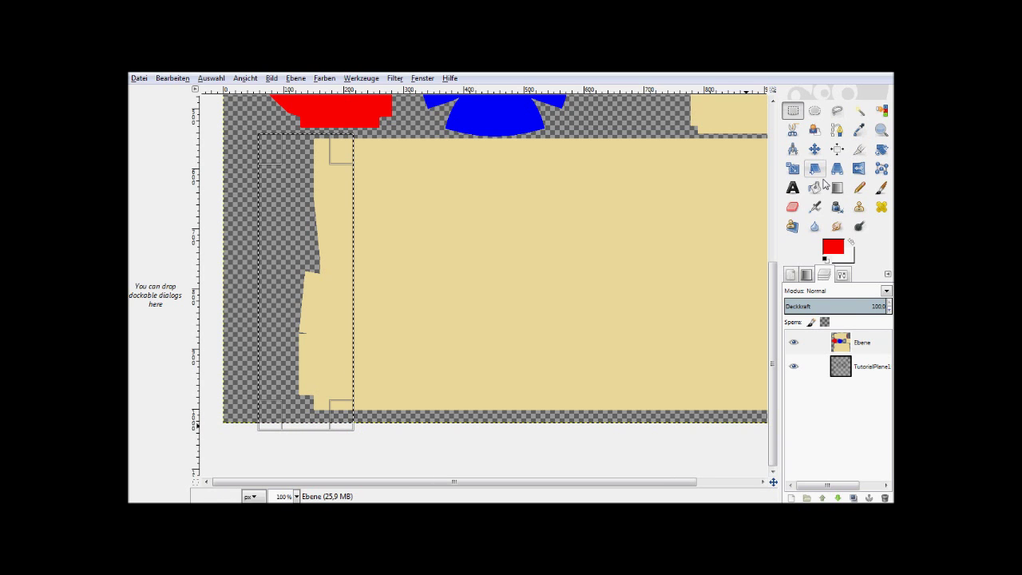
{"action": "left_click", "coordinate": [815, 187]}
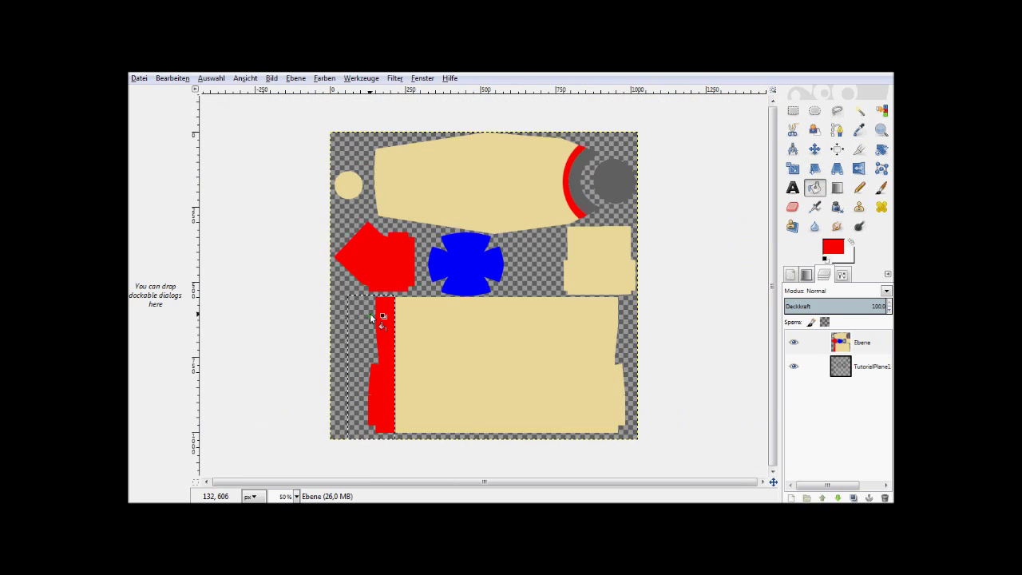
{"action": "key", "text": "2"}
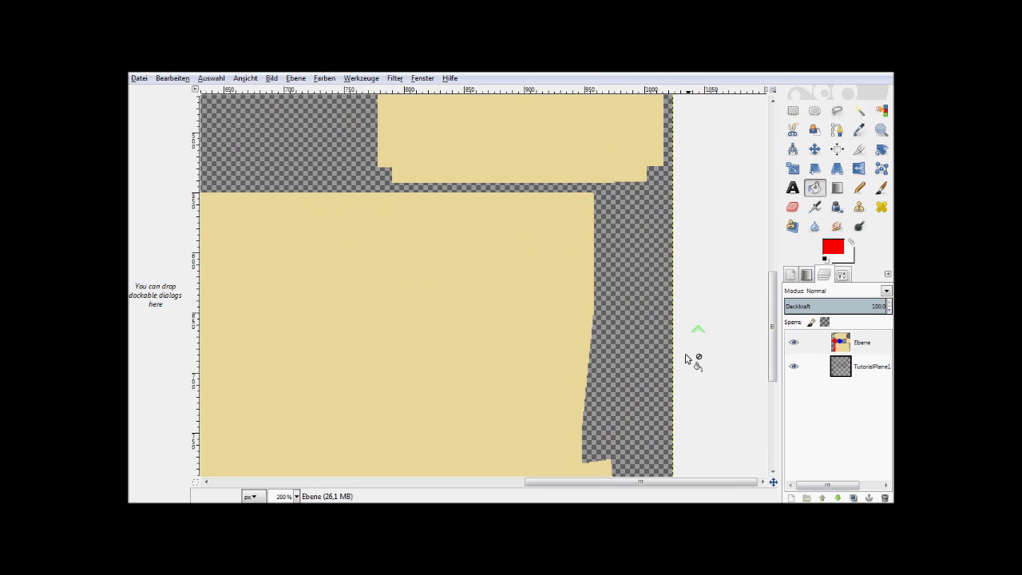
{"action": "key", "text": "minus"}
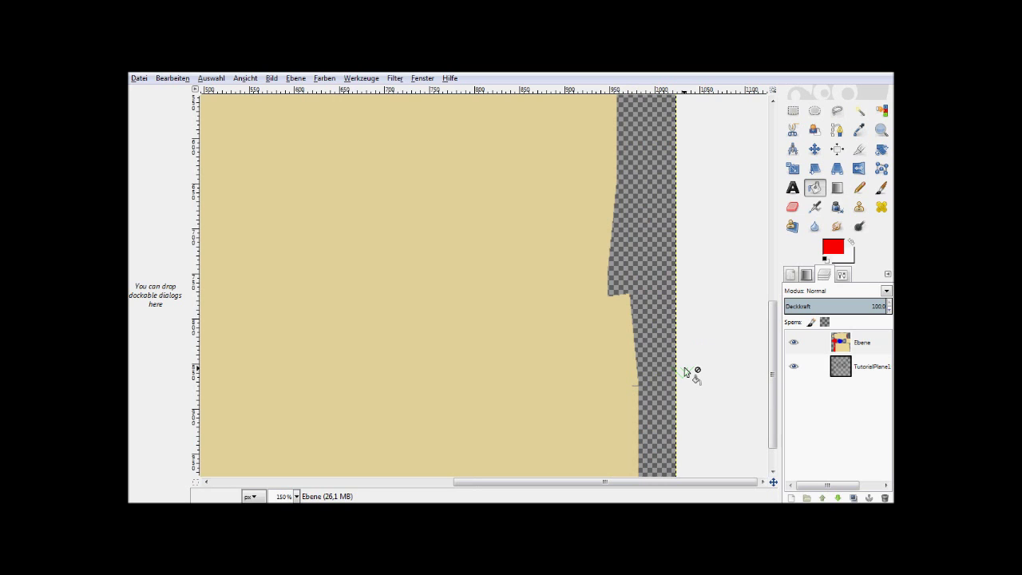
{"action": "key", "text": "minus"}
Rectangle-select the lower panel's right edge strip and fill it red
{"action": "left_click", "coordinate": [795, 114]}
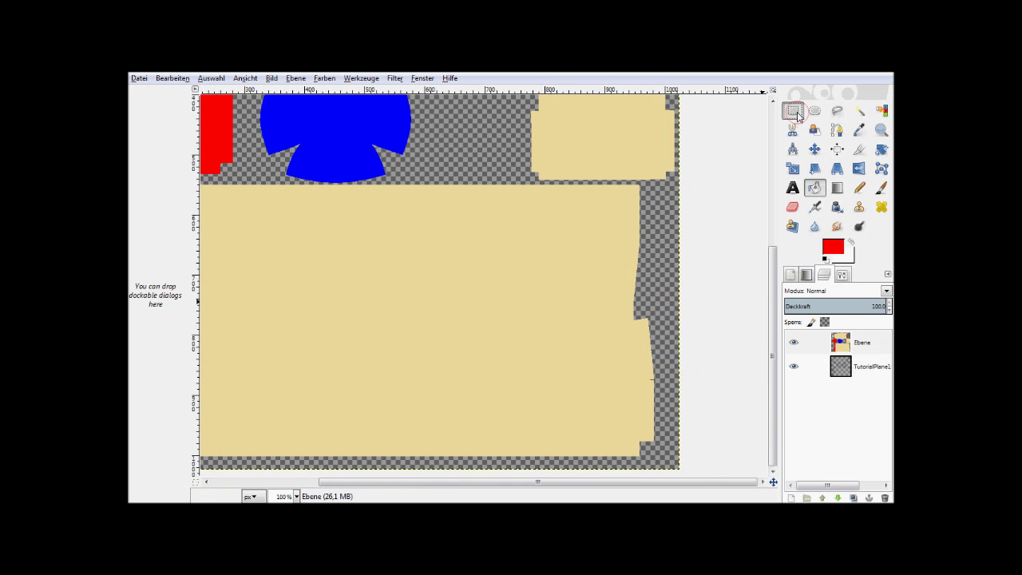
{"action": "left_click", "coordinate": [676, 465]}
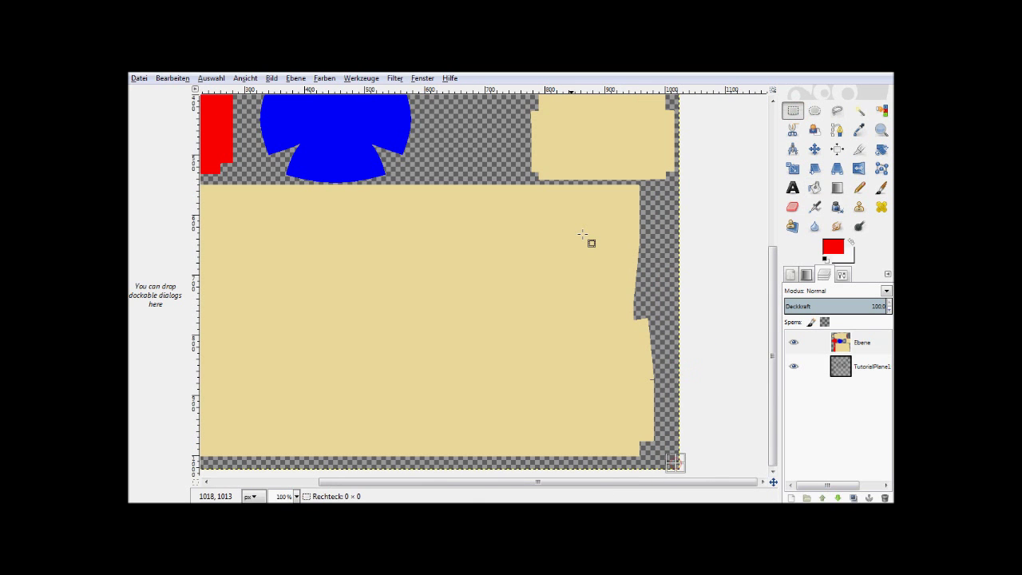
{"action": "left_click_drag", "start_coordinate": [582, 234], "coordinate": [599, 183]}
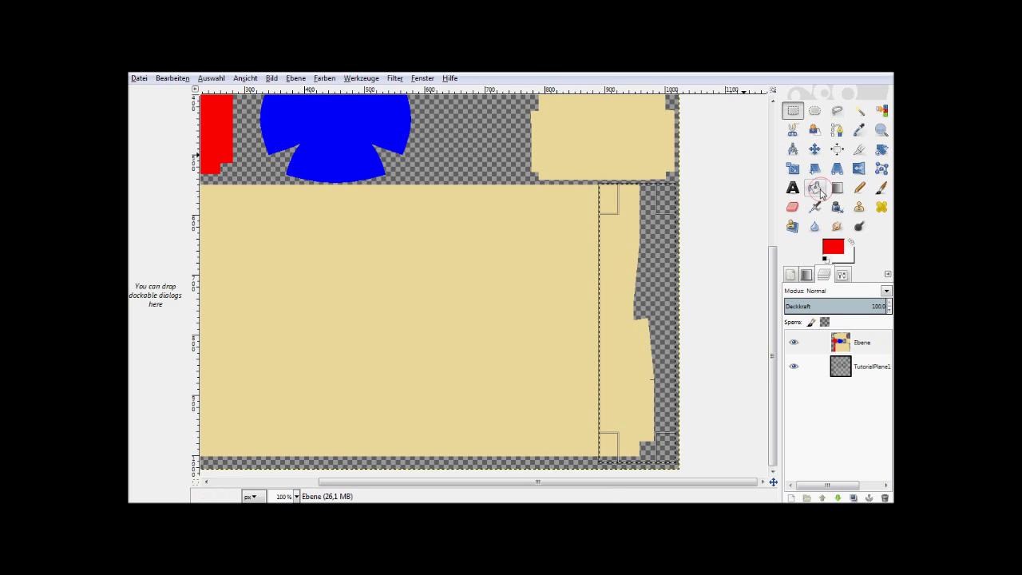
{"action": "left_click", "coordinate": [821, 192]}
{"action": "left_click", "coordinate": [617, 283]}
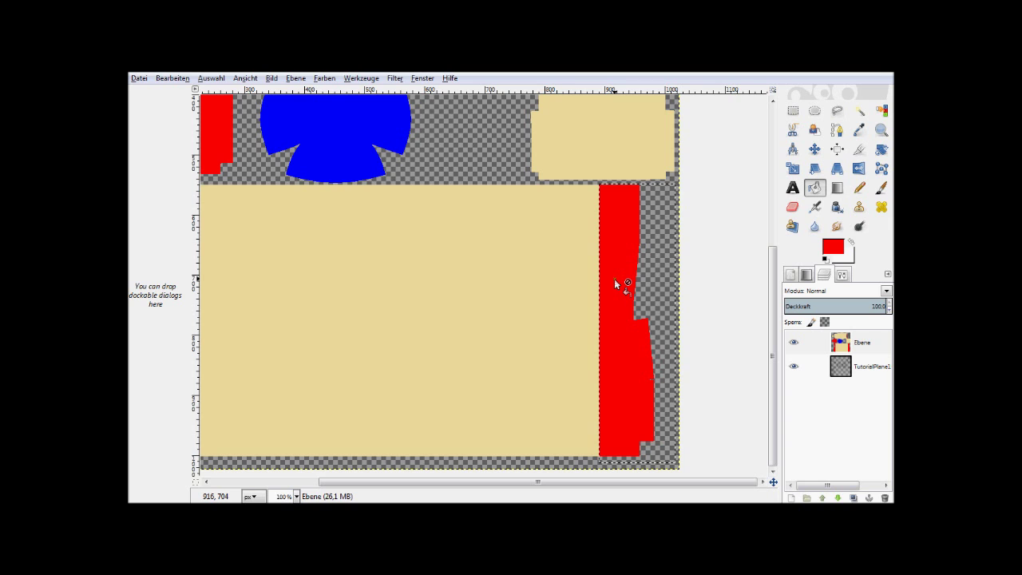
{"action": "key", "text": "minus"}
{"action": "key", "text": "minus"}
{"action": "key", "text": "plus"}
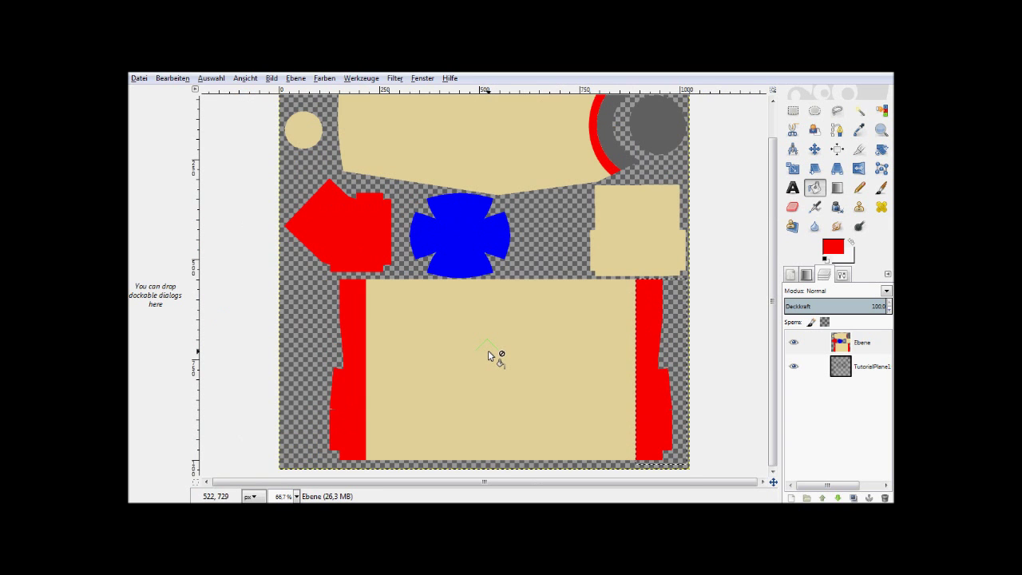
Rectangle-select a thin strip on the small right piece's left edge and fill it red
{"action": "scroll", "coordinate": [660, 232], "scroll_direction": "up", "scroll_amount": 2}
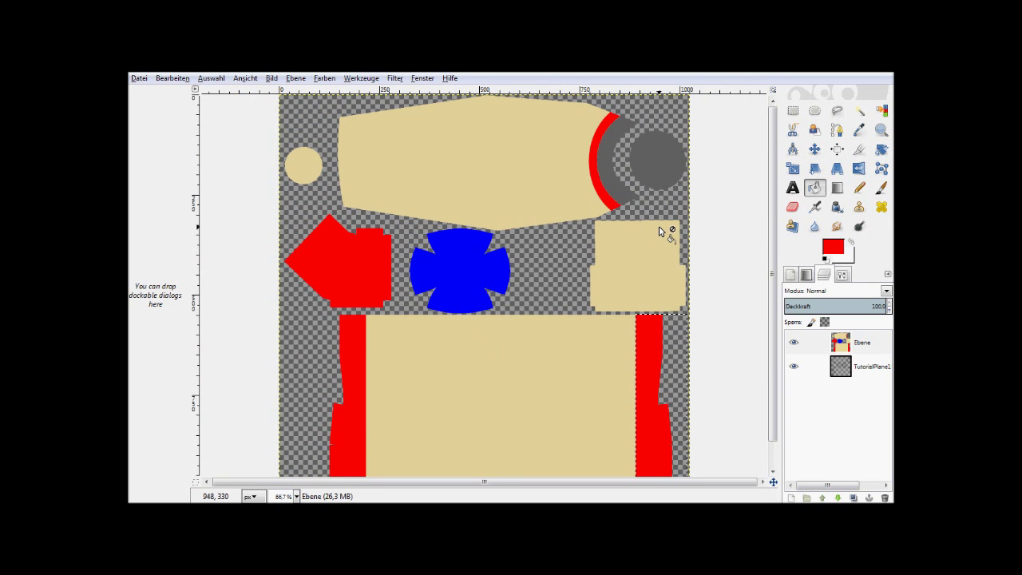
{"action": "scroll", "coordinate": [631, 240], "scroll_direction": "up", "scroll_amount": 1, "text": "ctrl"}
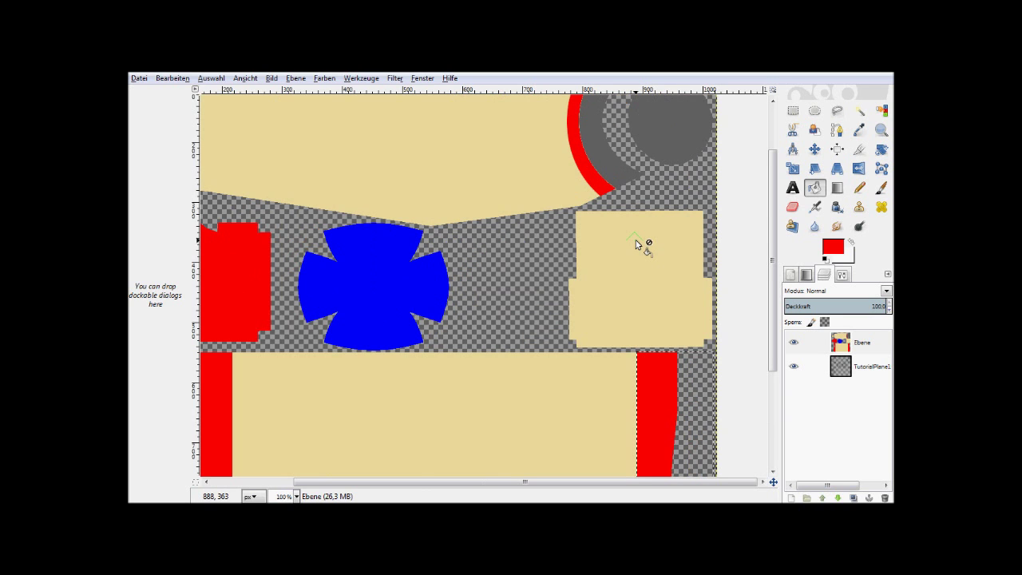
{"action": "scroll", "coordinate": [637, 244], "scroll_direction": "up", "scroll_amount": 1, "text": "ctrl"}
{"action": "scroll", "coordinate": [636, 244], "scroll_direction": "up", "scroll_amount": 3}
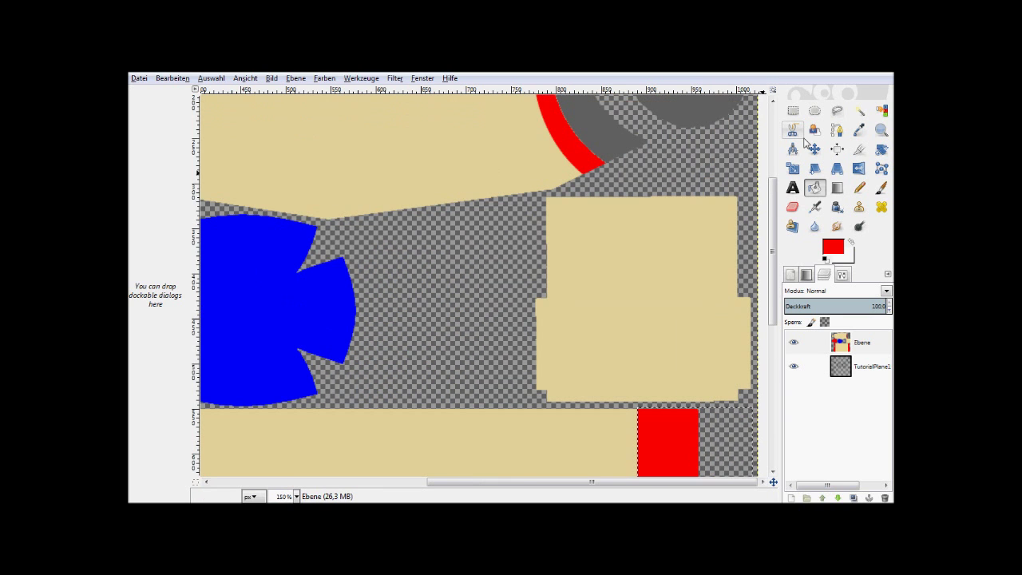
{"action": "left_click", "coordinate": [794, 111]}
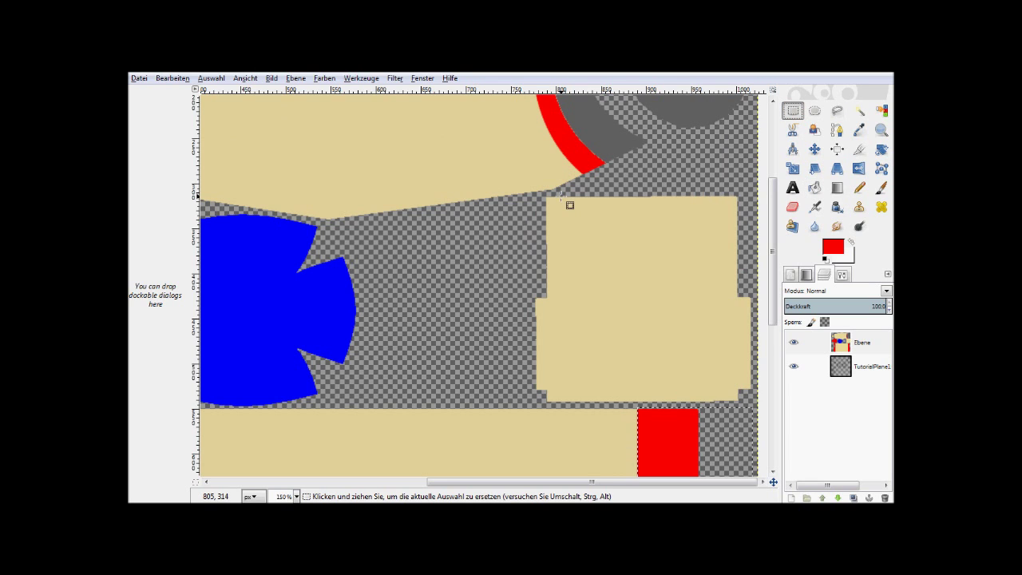
{"action": "left_click_drag", "start_coordinate": [563, 197], "coordinate": [535, 406]}
{"action": "key", "text": "shift+b"}
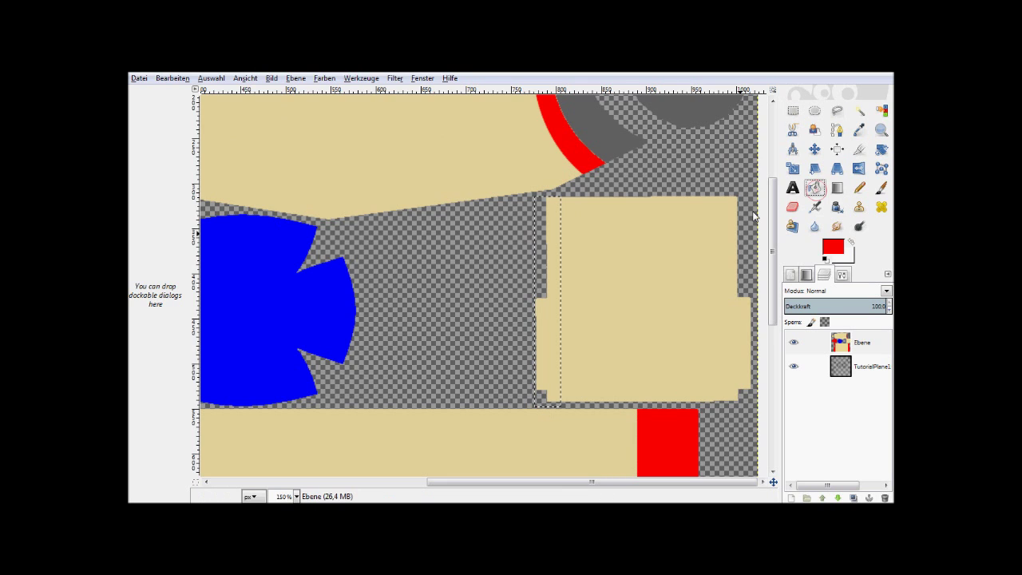
{"action": "left_click", "coordinate": [548, 335]}
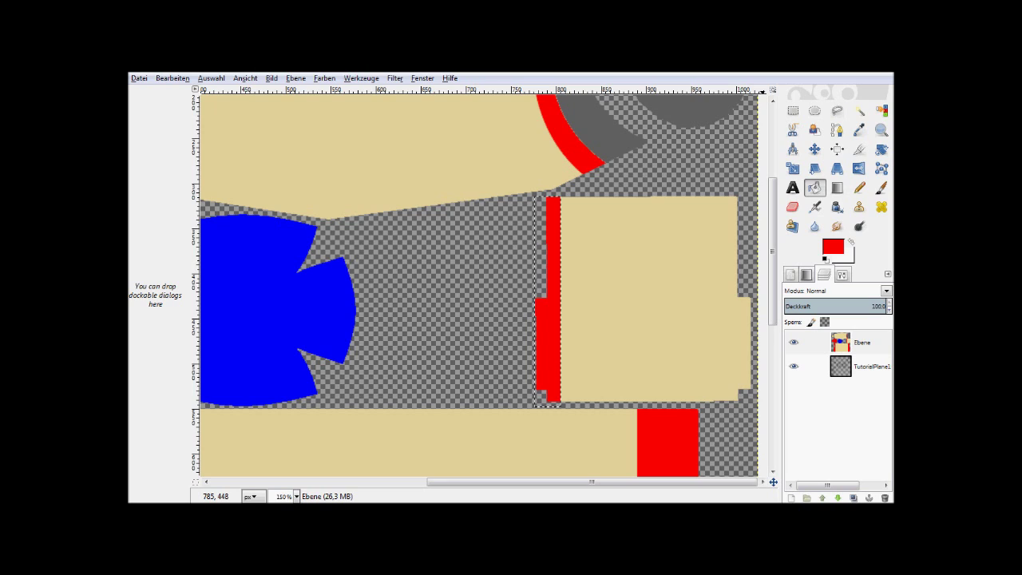
Select the small right piece's right edge strip and paint it red
{"action": "left_click", "coordinate": [794, 112]}
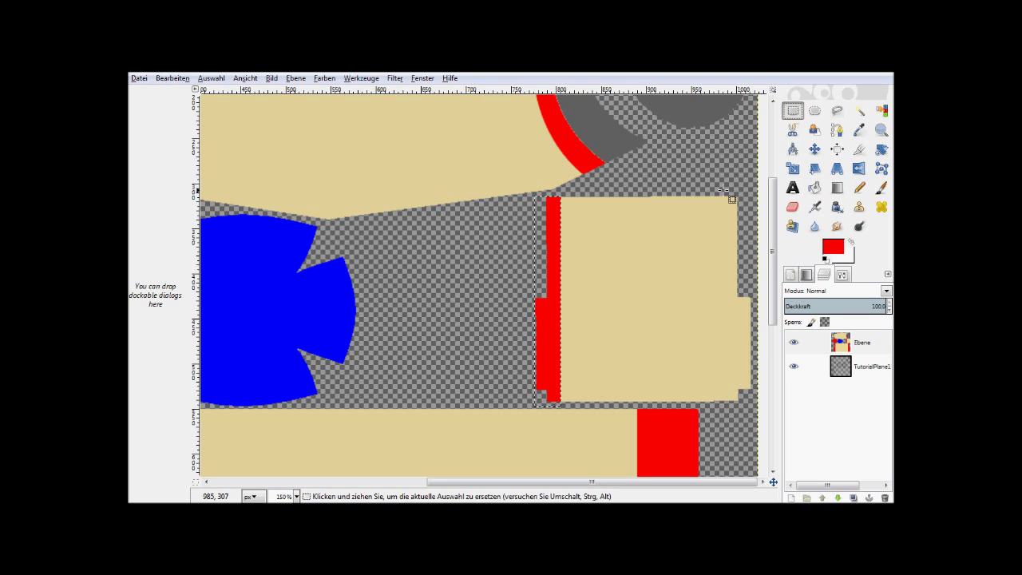
{"action": "left_click", "coordinate": [723, 191]}
{"action": "left_click_drag", "start_coordinate": [731, 337], "coordinate": [753, 404]}
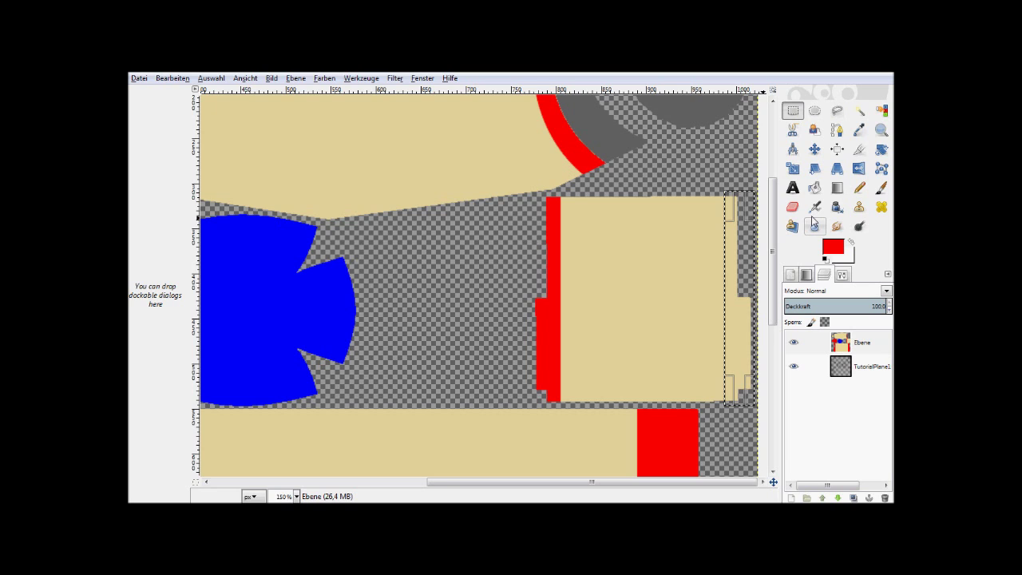
{"action": "left_click", "coordinate": [815, 186]}
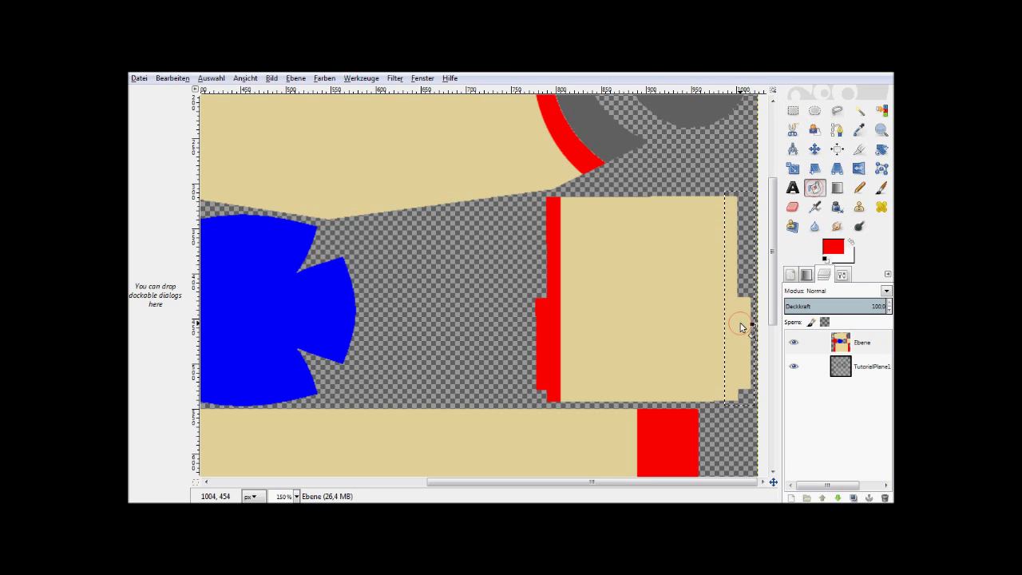
{"action": "left_click_drag", "start_coordinate": [741, 327], "coordinate": [609, 297]}
{"action": "key", "text": "minus"}
{"action": "key", "text": "minus"}
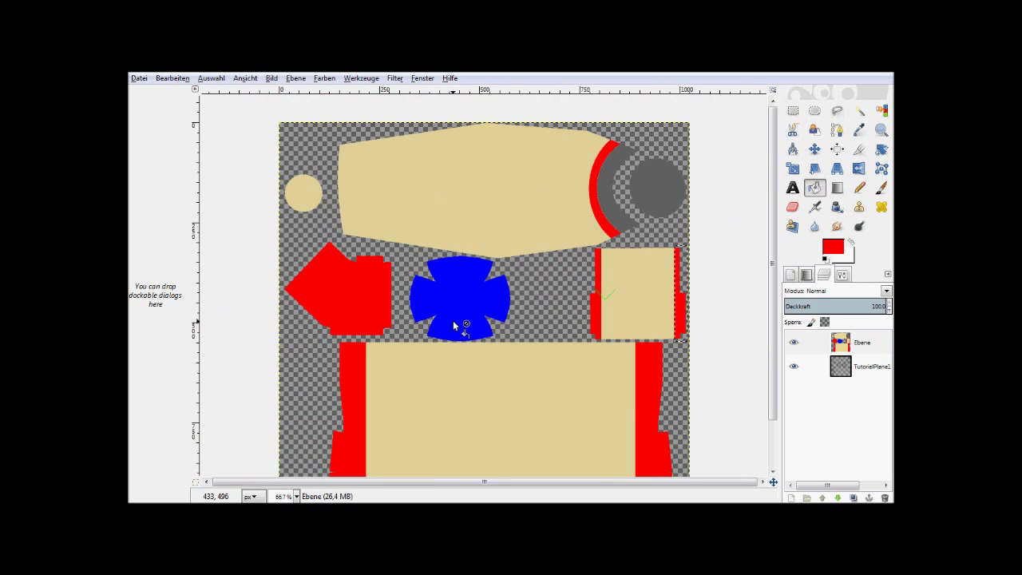
{"action": "scroll", "coordinate": [453, 324], "scroll_direction": "down", "scroll_amount": 2}
{"action": "scroll", "coordinate": [453, 324], "scroll_direction": "down", "scroll_amount": 2}
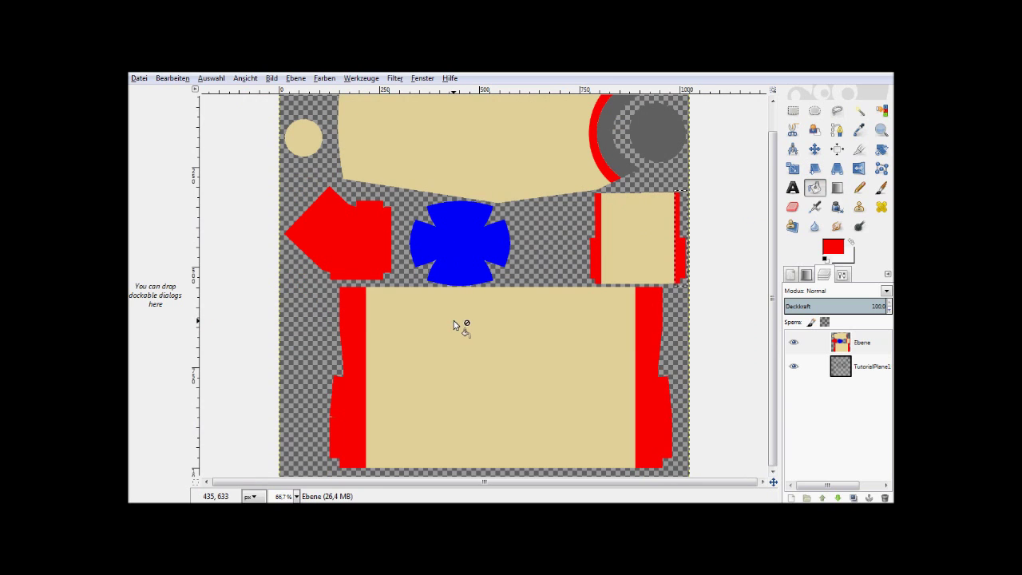
{"action": "scroll", "coordinate": [454, 322], "scroll_direction": "up", "scroll_amount": 1}
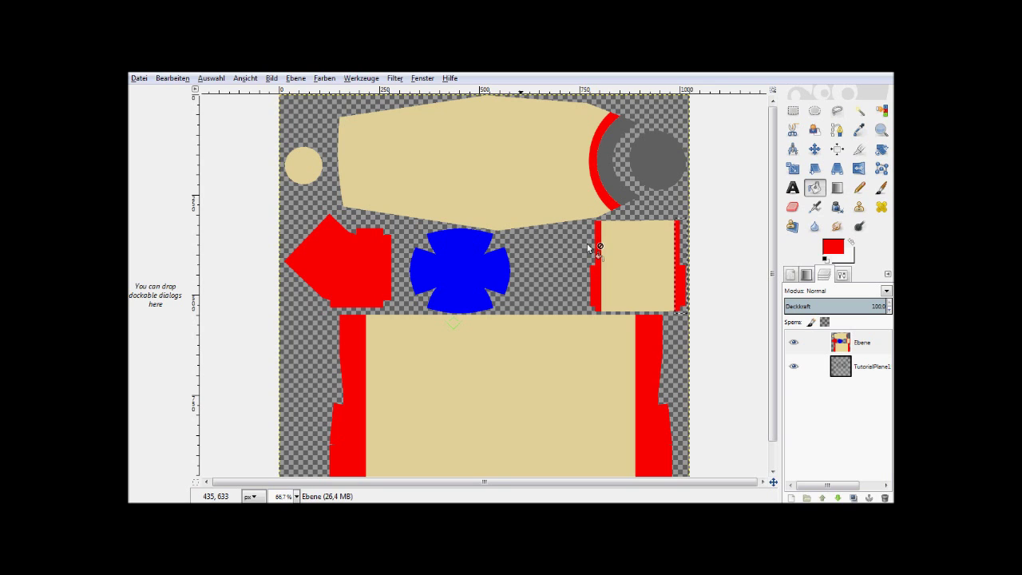
Free-select a narrow strip along the fuselage's left edge and fill it red
{"action": "left_click", "coordinate": [790, 112]}
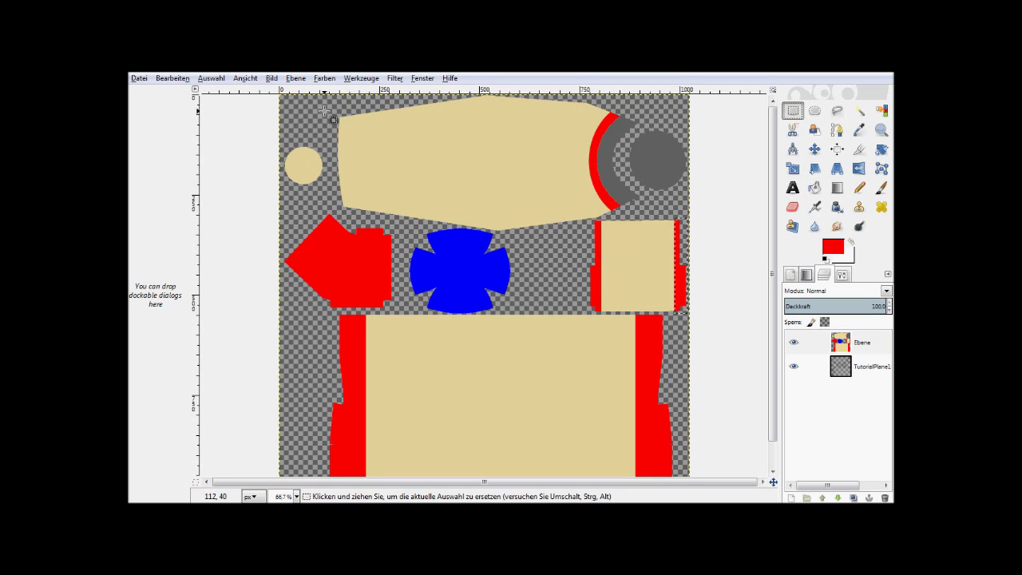
{"action": "mouse_move", "coordinate": [325, 111]}
{"action": "left_mouse_down"}
{"action": "mouse_move", "coordinate": [362, 224]}
{"action": "mouse_move", "coordinate": [343, 202]}
{"action": "left_mouse_up"}
{"action": "scroll", "coordinate": [350, 202], "scroll_direction": "up", "scroll_amount": 2}
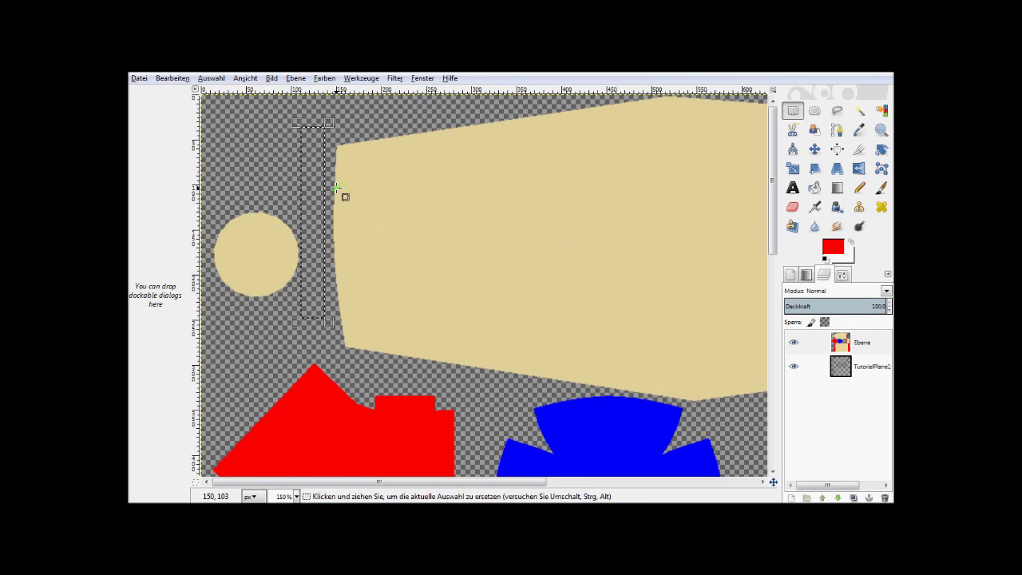
{"action": "left_click", "coordinate": [815, 111]}
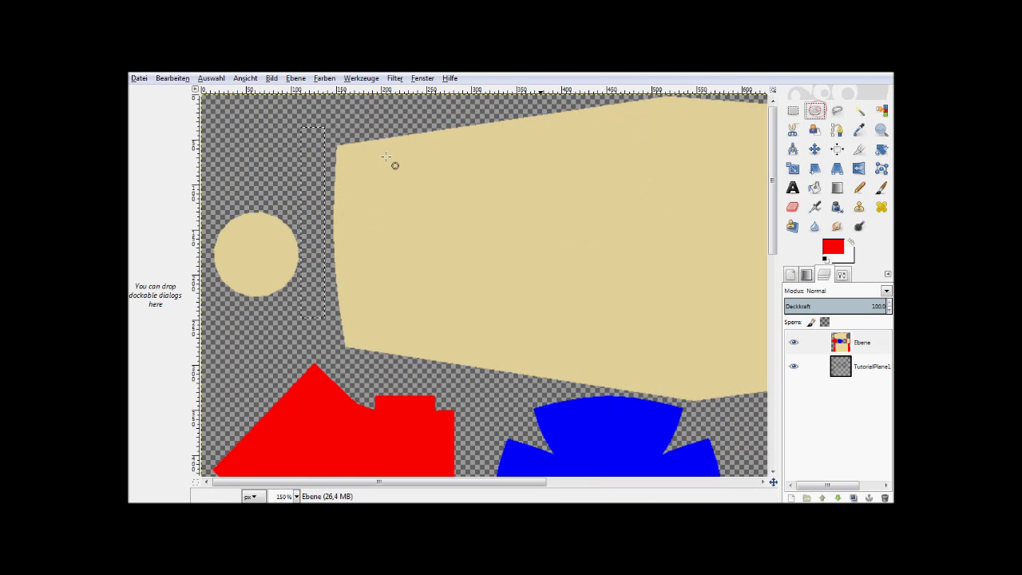
{"action": "left_click", "coordinate": [837, 112]}
{"action": "left_click", "coordinate": [331, 141]}
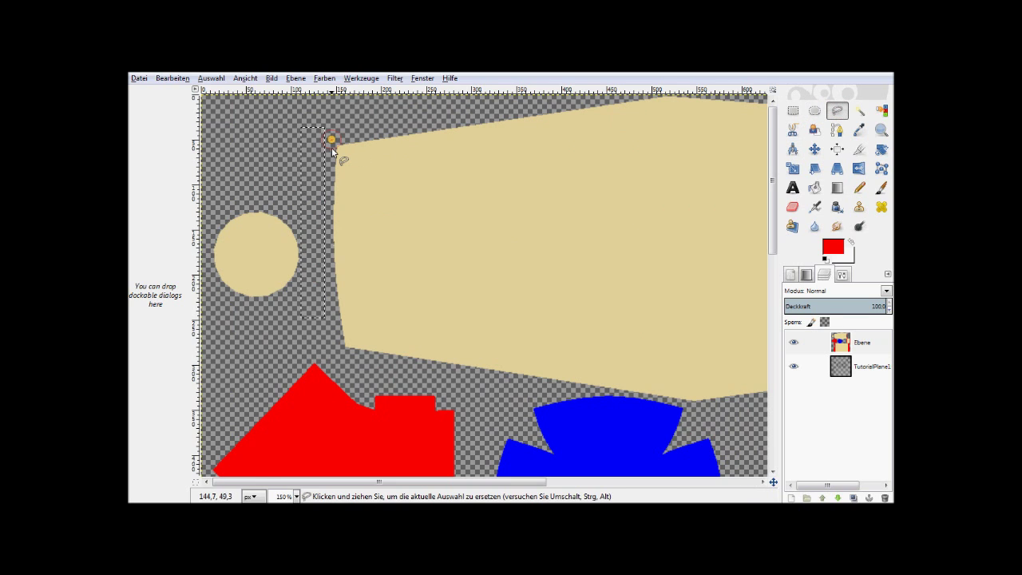
{"action": "left_click", "coordinate": [327, 237]}
{"action": "left_click", "coordinate": [335, 344]}
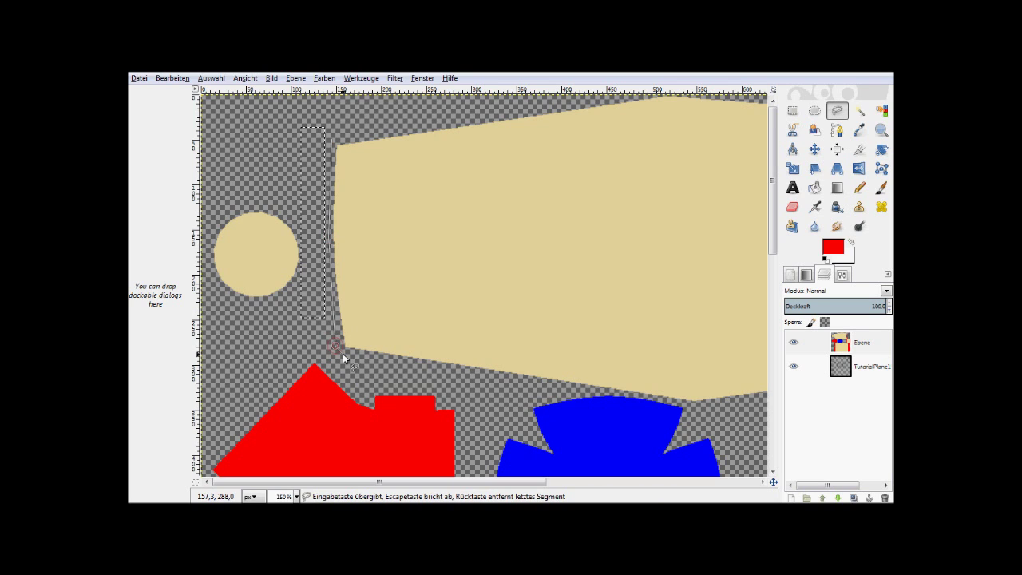
{"action": "left_click", "coordinate": [343, 361]}
{"action": "left_click", "coordinate": [362, 366]}
{"action": "left_click", "coordinate": [363, 351]}
{"action": "left_click", "coordinate": [353, 265]}
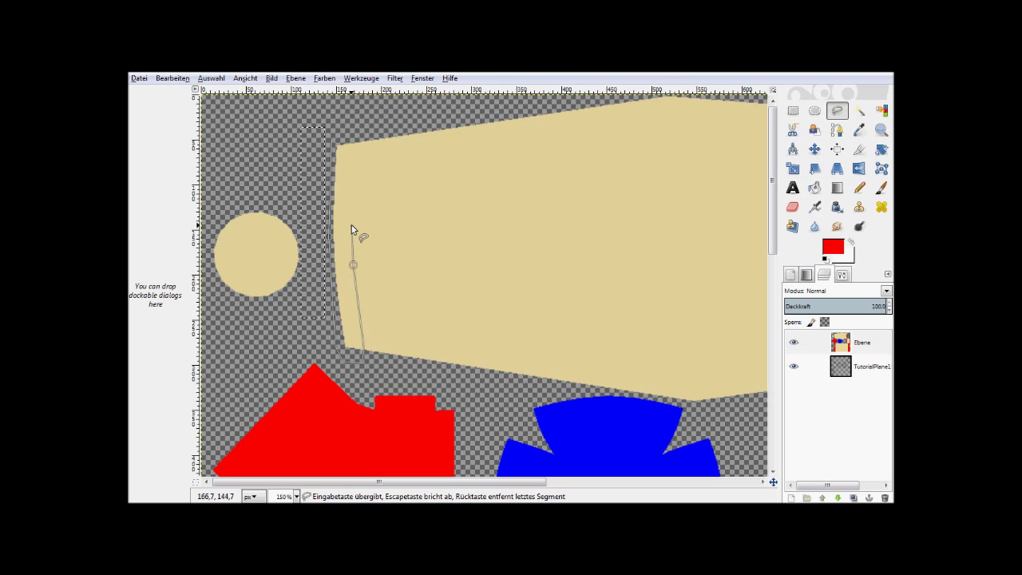
{"action": "left_click", "coordinate": [351, 227]}
{"action": "left_click", "coordinate": [354, 190]}
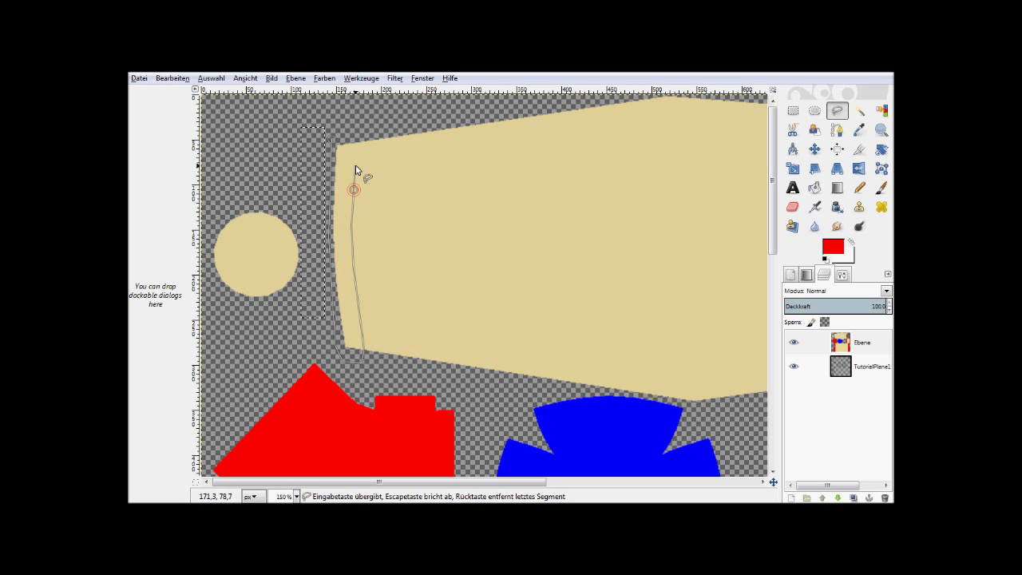
{"action": "left_click", "coordinate": [356, 152]}
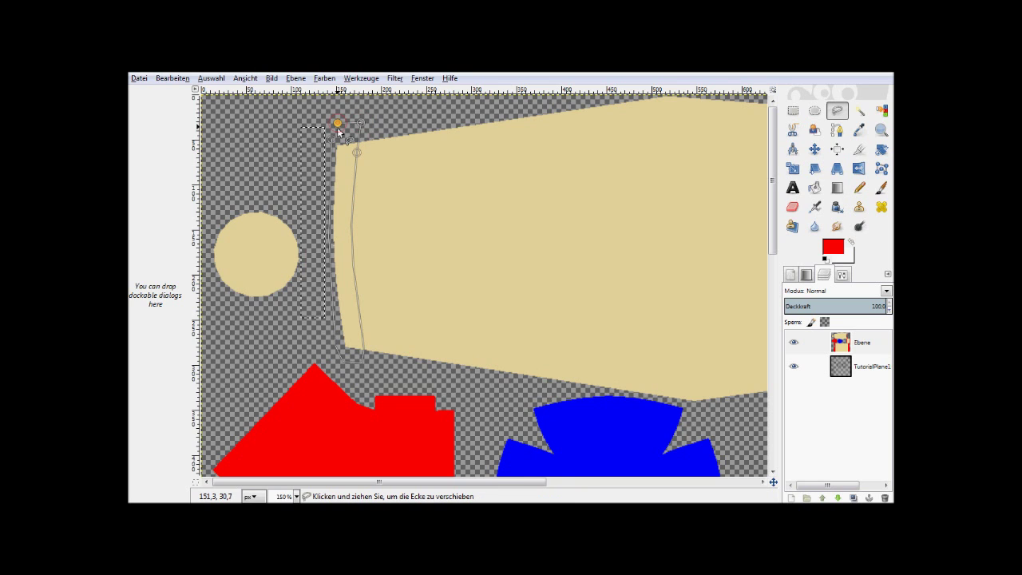
{"action": "left_click", "coordinate": [338, 126]}
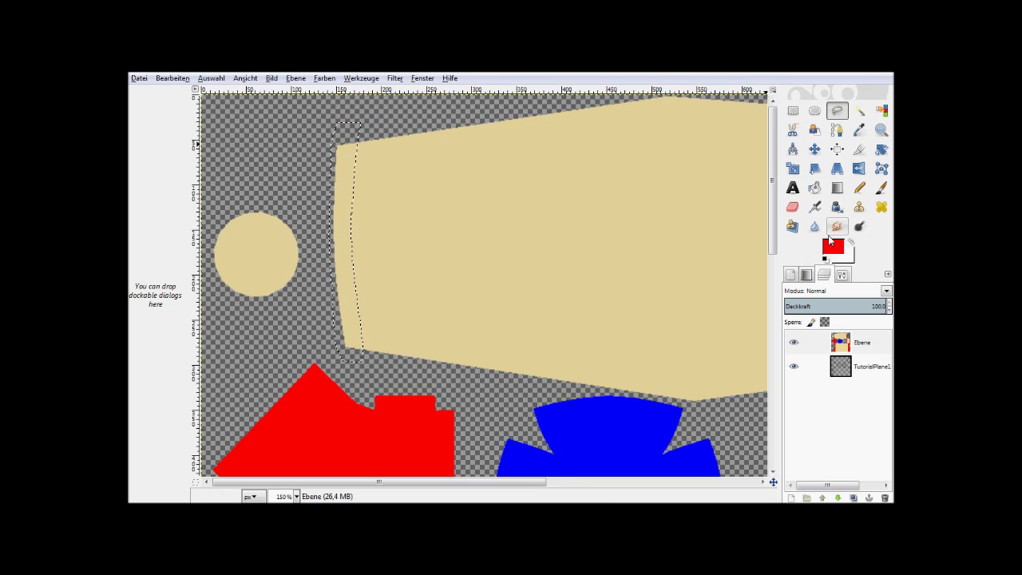
{"action": "left_click", "coordinate": [815, 187]}
{"action": "left_click", "coordinate": [339, 232]}
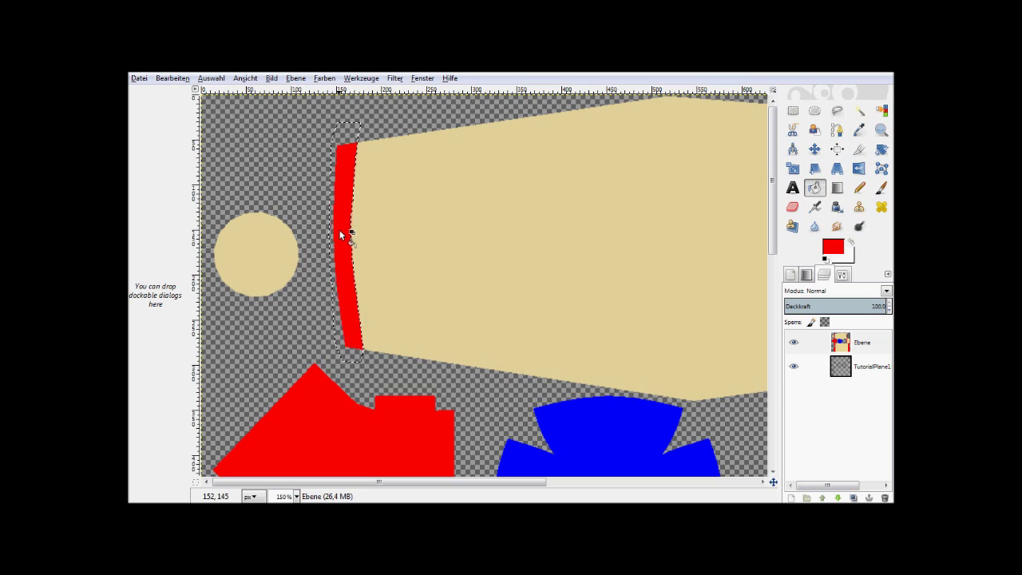
Turn the small beige circle red and view the whole texture
{"action": "key", "text": "u"}
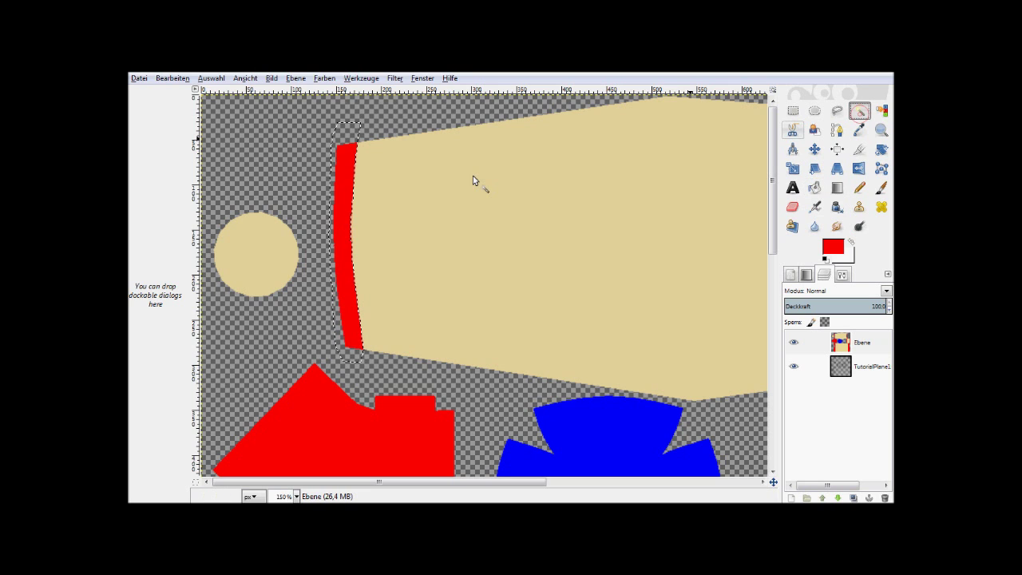
{"action": "left_click", "coordinate": [262, 262]}
{"action": "left_click", "coordinate": [813, 188]}
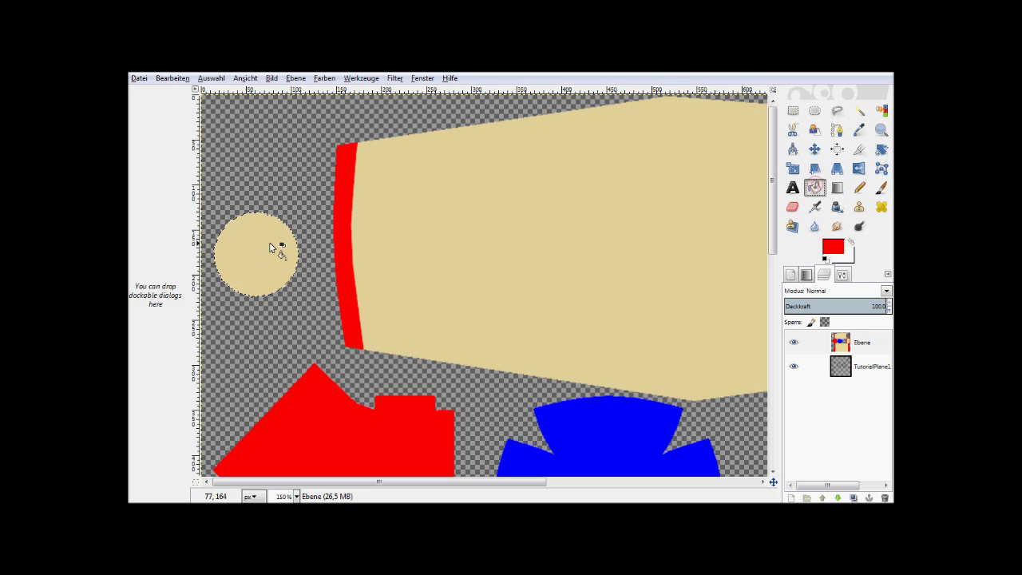
{"action": "key", "text": "minus"}
{"action": "key", "text": "minus"}
{"action": "key", "text": "minus"}
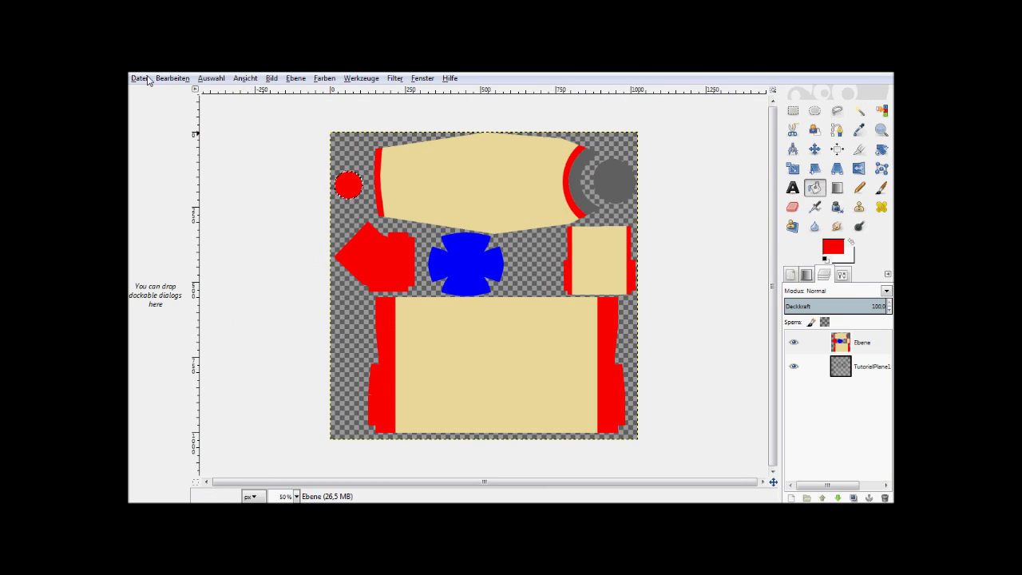
Save as TutorialPlane1Unwrap.xcf and export over TutorialPlane1Unwrap.png with default PNG settings
{"action": "key", "text": "ctrl+s"}
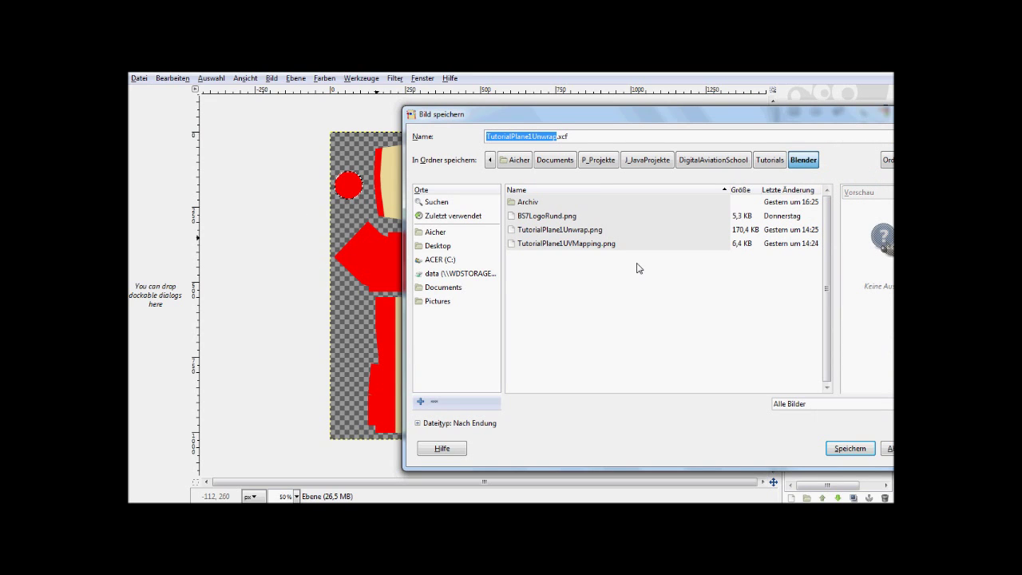
{"action": "left_click", "coordinate": [850, 449]}
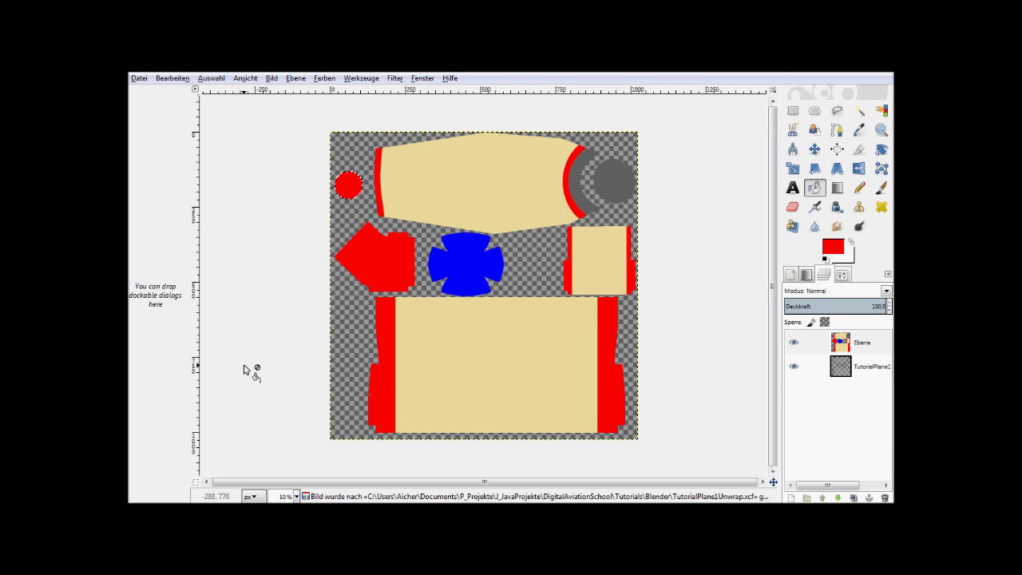
{"action": "left_click", "coordinate": [139, 80]}
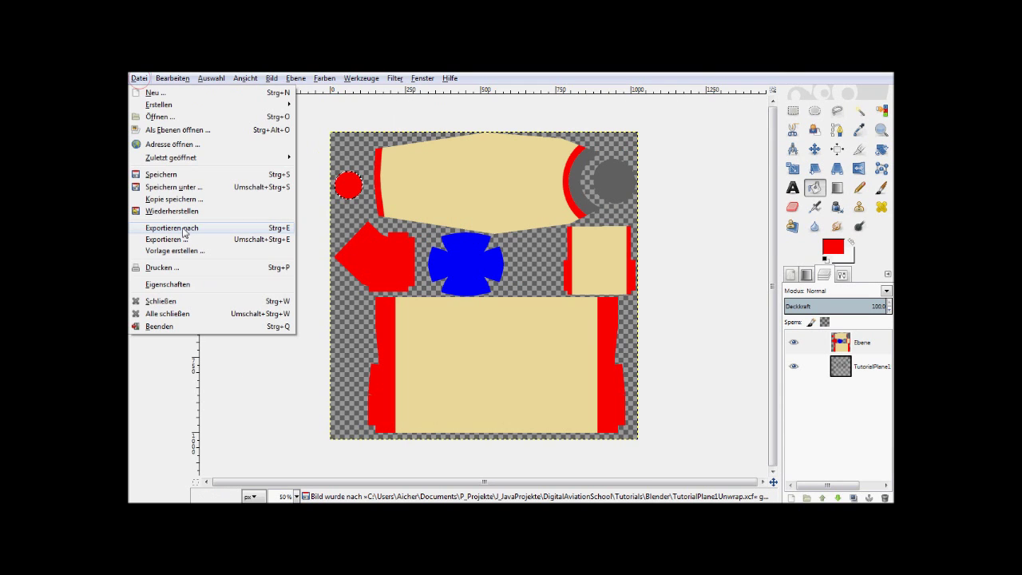
{"action": "left_click", "coordinate": [183, 228]}
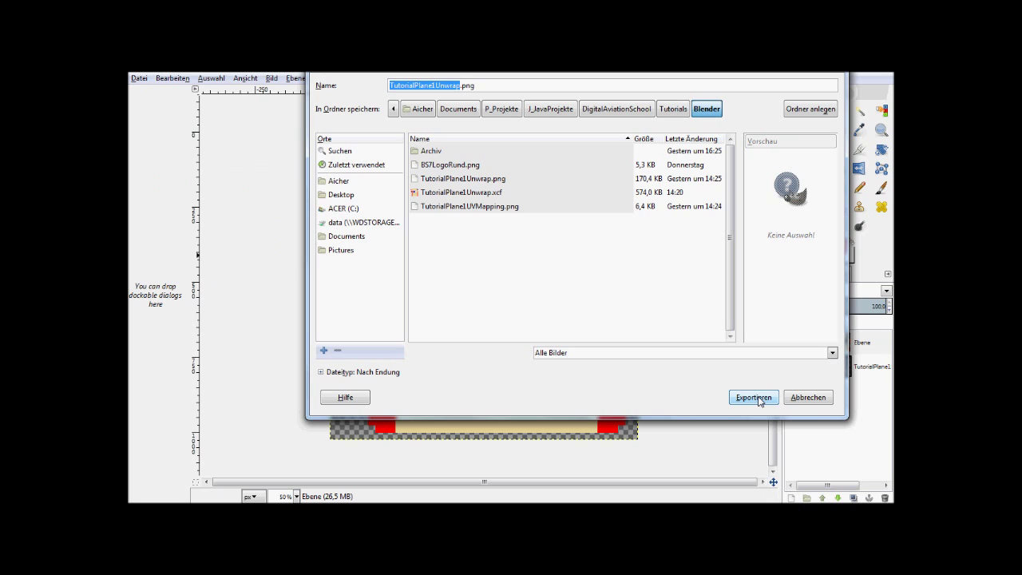
{"action": "left_click", "coordinate": [758, 399]}
{"action": "key", "text": "Return"}
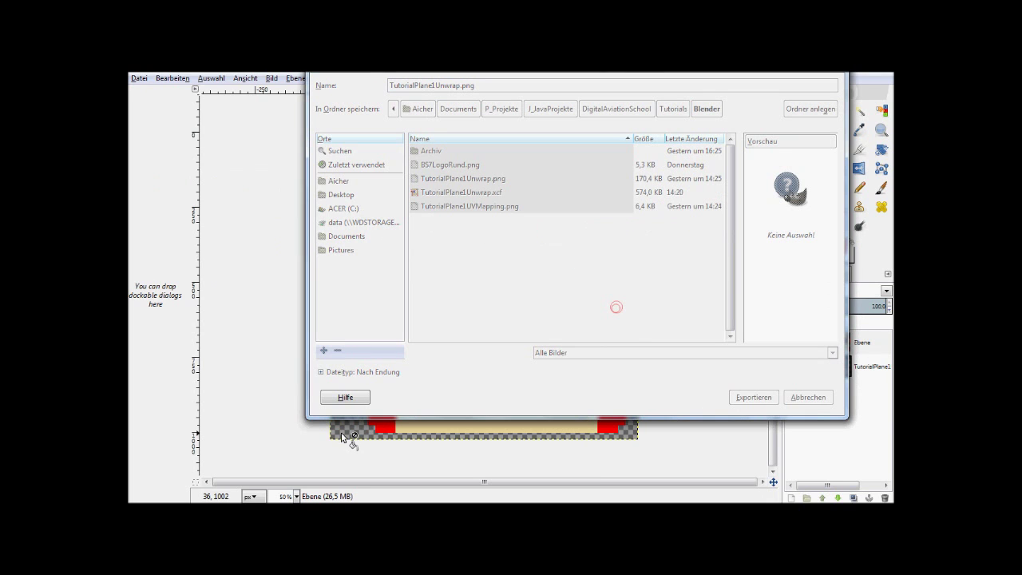
{"action": "left_click", "coordinate": [335, 369]}
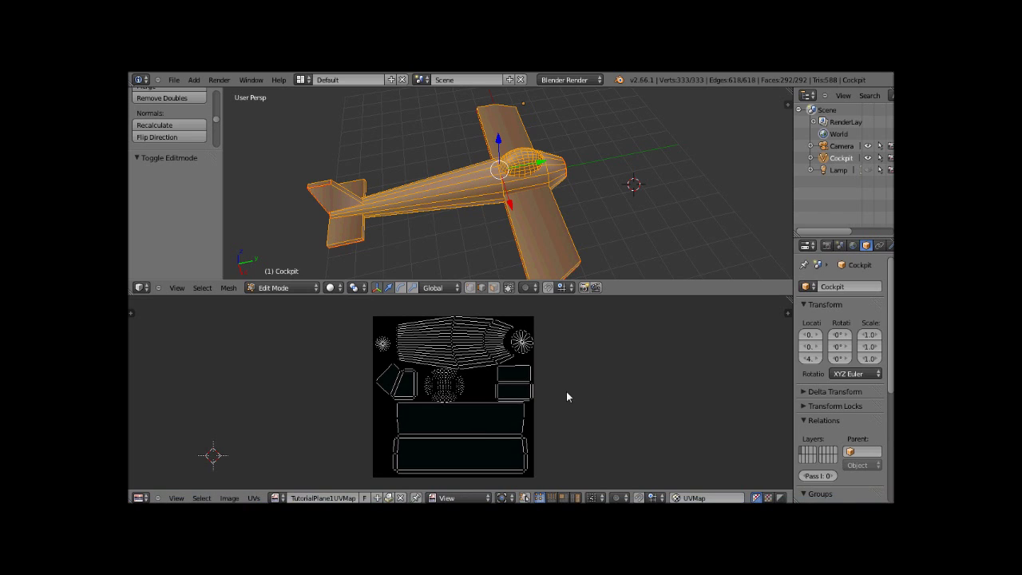
Enlarge the 3D view and switch the Cockpit model to Object Mode
{"action": "left_click", "coordinate": [632, 295]}
{"action": "left_click_drag", "start_coordinate": [632, 294], "coordinate": [638, 357]}
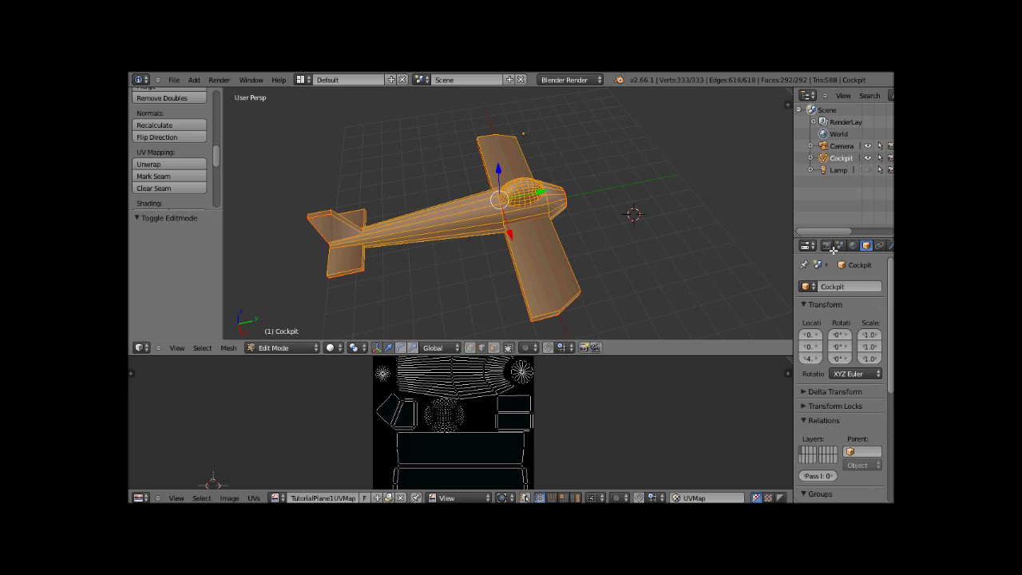
{"action": "left_click", "coordinate": [276, 347]}
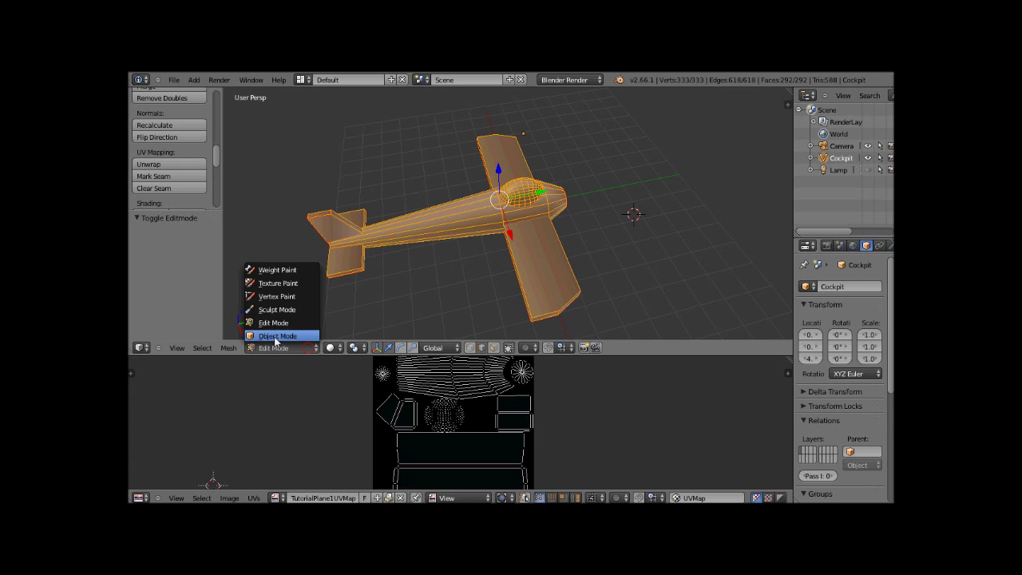
{"action": "left_click", "coordinate": [276, 336]}
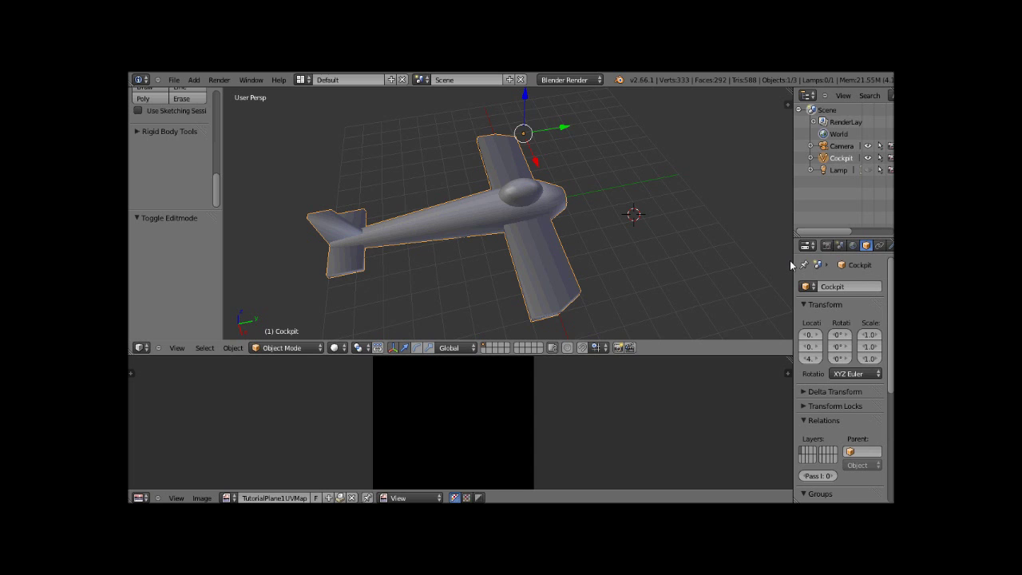
{"action": "left_click_drag", "start_coordinate": [790, 261], "coordinate": [741, 261]}
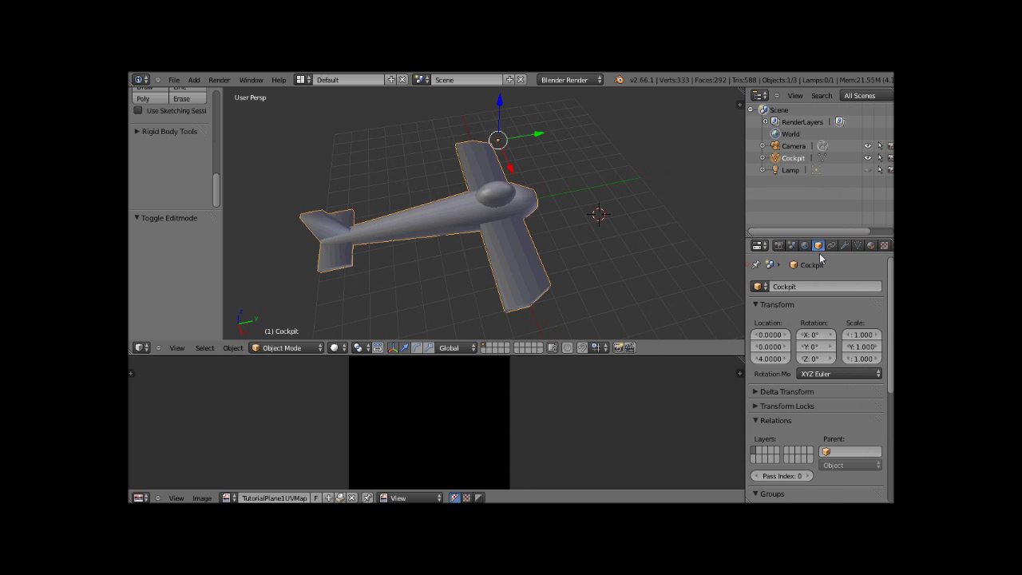
Add a new material to the Cockpit and name it Plane1
{"action": "left_click", "coordinate": [872, 247]}
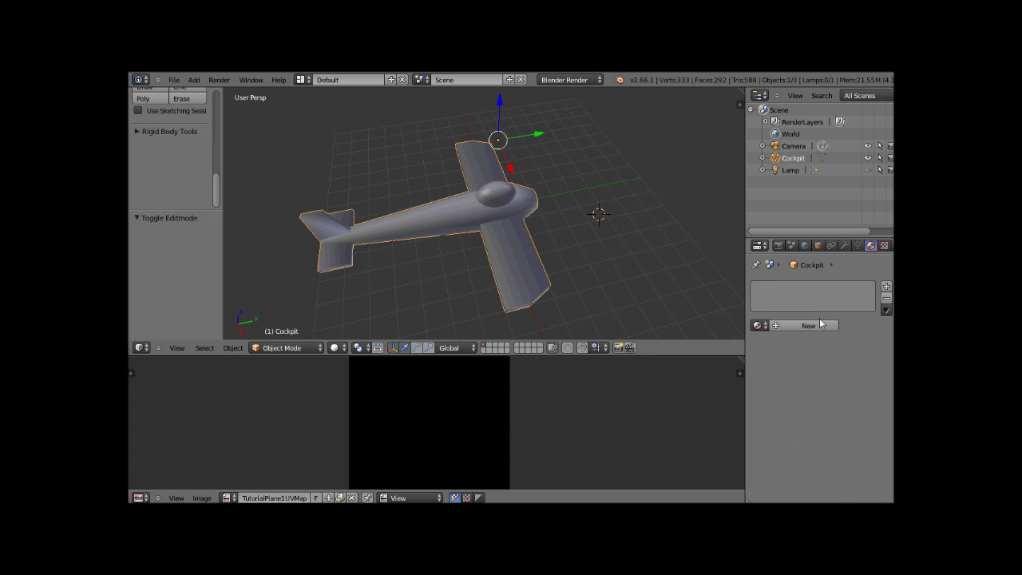
{"action": "left_click", "coordinate": [820, 322]}
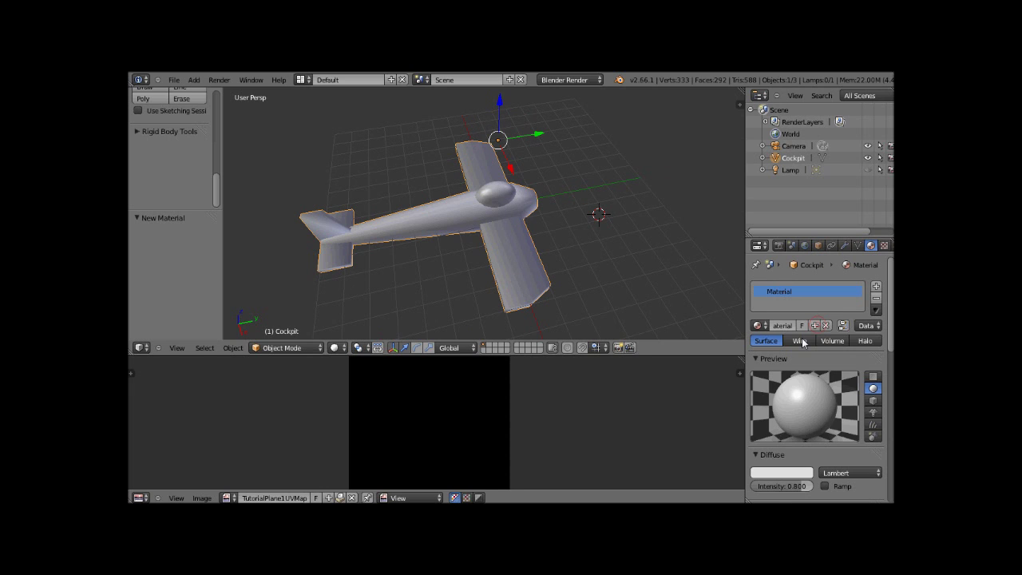
{"action": "left_click", "coordinate": [781, 328]}
{"action": "type", "text": "Plane1"}
{"action": "key", "text": "Return"}
{"action": "left_click_drag", "start_coordinate": [892, 302], "coordinate": [887, 384]}
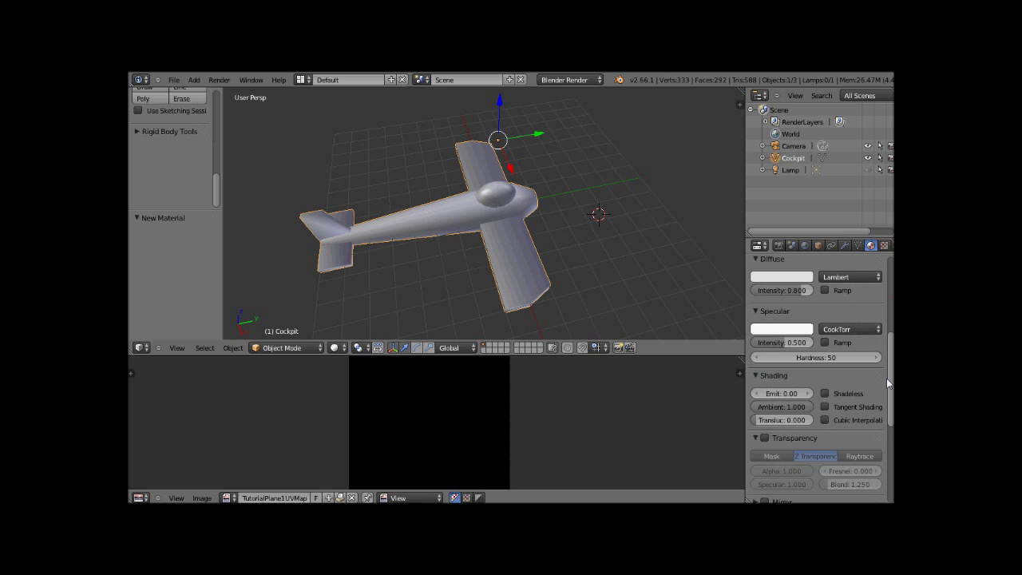
{"action": "scroll", "coordinate": [886, 383], "scroll_direction": "up", "scroll_amount": 4}
{"action": "scroll", "coordinate": [773, 358], "scroll_direction": "up", "scroll_amount": 2}
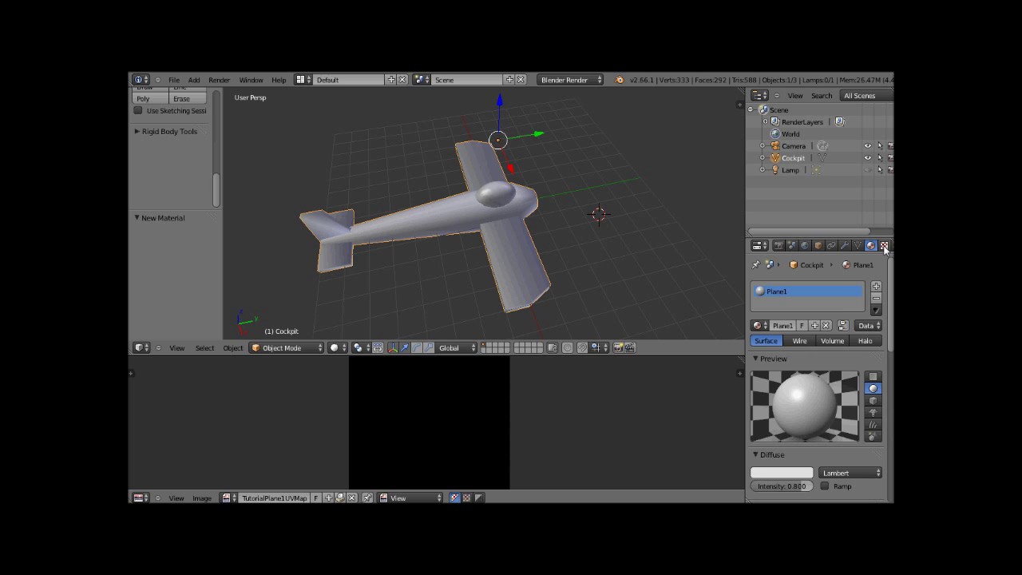
{"action": "left_click_drag", "start_coordinate": [891, 310], "coordinate": [890, 429]}
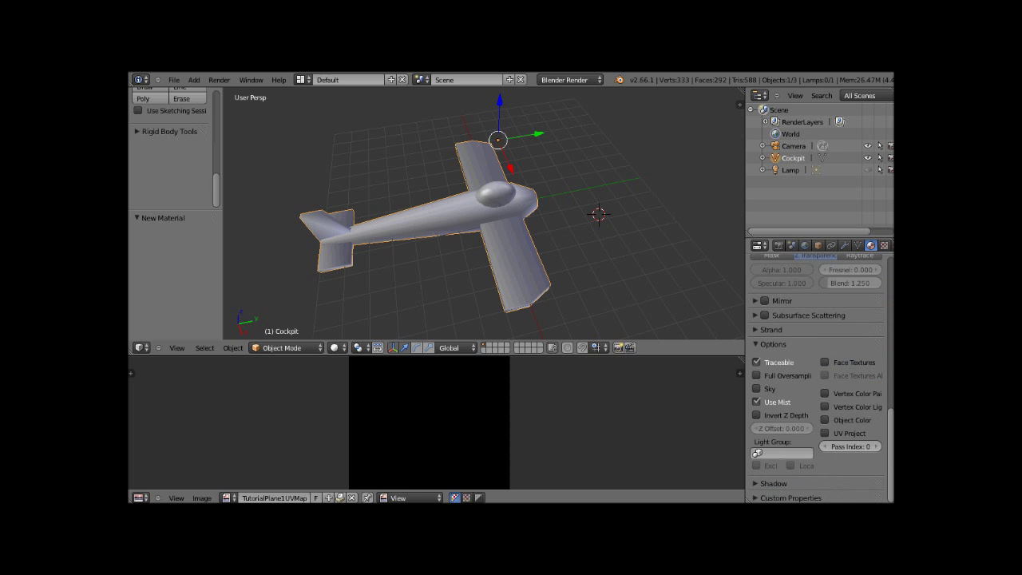
{"action": "scroll", "coordinate": [818, 375], "scroll_direction": "up", "scroll_amount": 2}
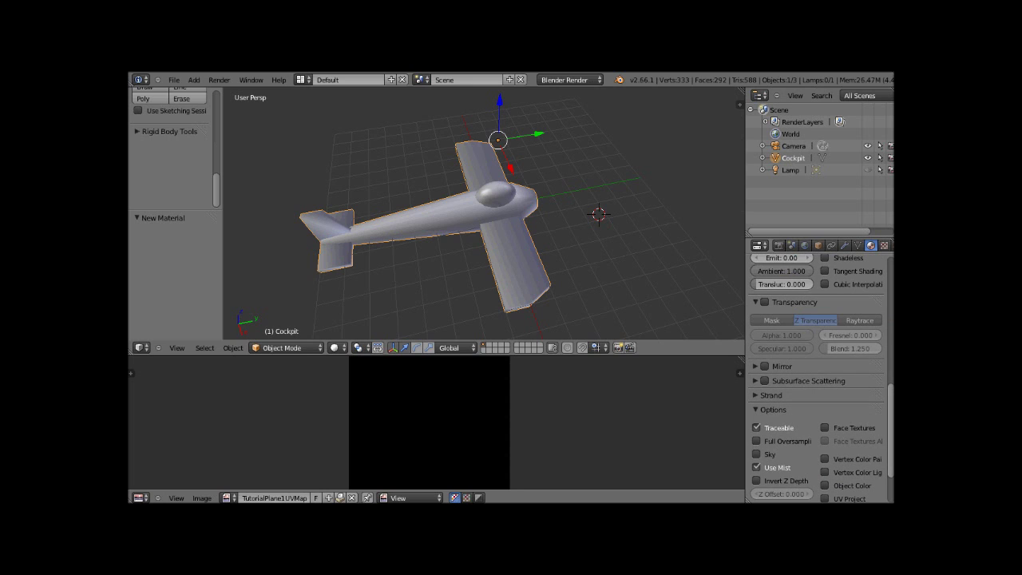
{"action": "scroll", "coordinate": [818, 375], "scroll_direction": "up", "scroll_amount": 10}
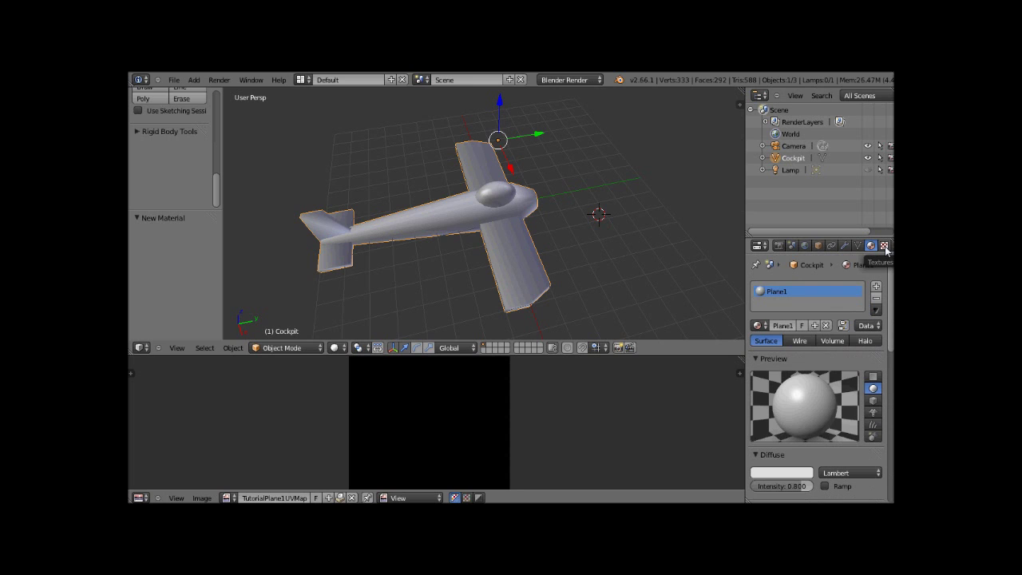
Add a new texture to the material and name it Plane1
{"action": "left_click", "coordinate": [884, 246]}
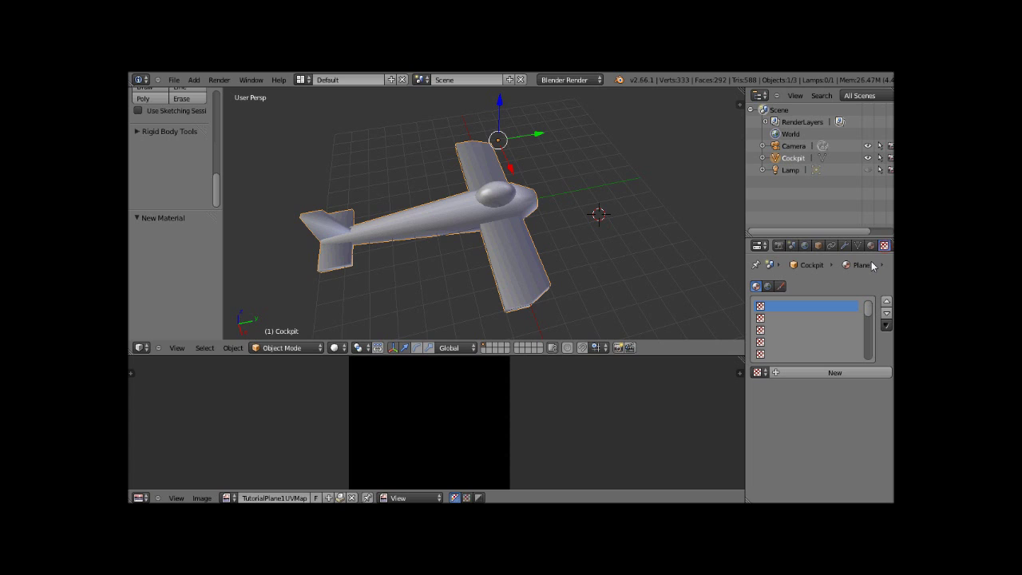
{"action": "left_click", "coordinate": [809, 373]}
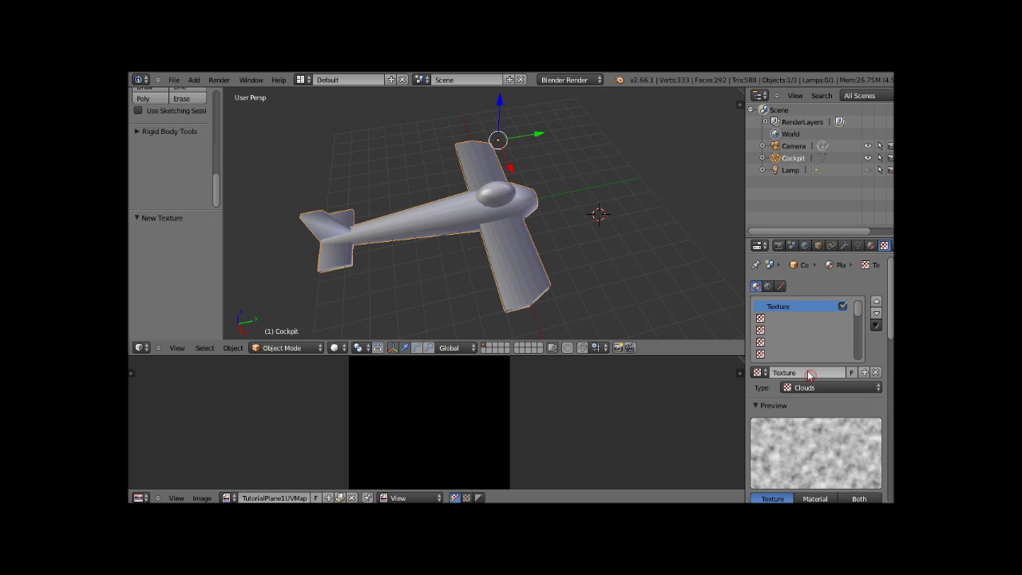
{"action": "left_click", "coordinate": [785, 373]}
{"action": "type", "text": "Pl"}
{"action": "type", "text": "ane1"}
{"action": "key", "text": "Return"}
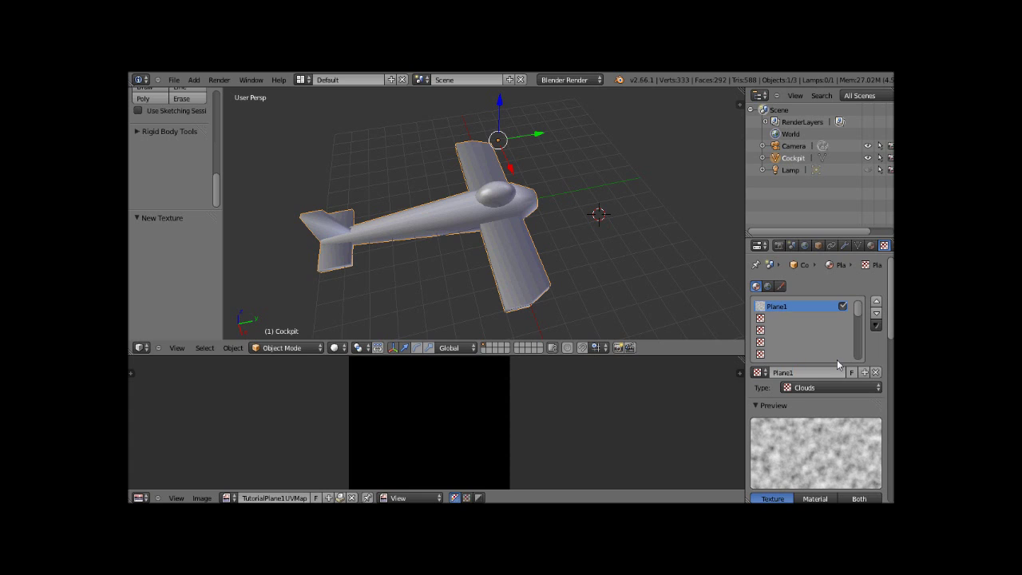
Set the texture type to Image or Movie and browse for its image file
{"action": "left_click", "coordinate": [874, 388]}
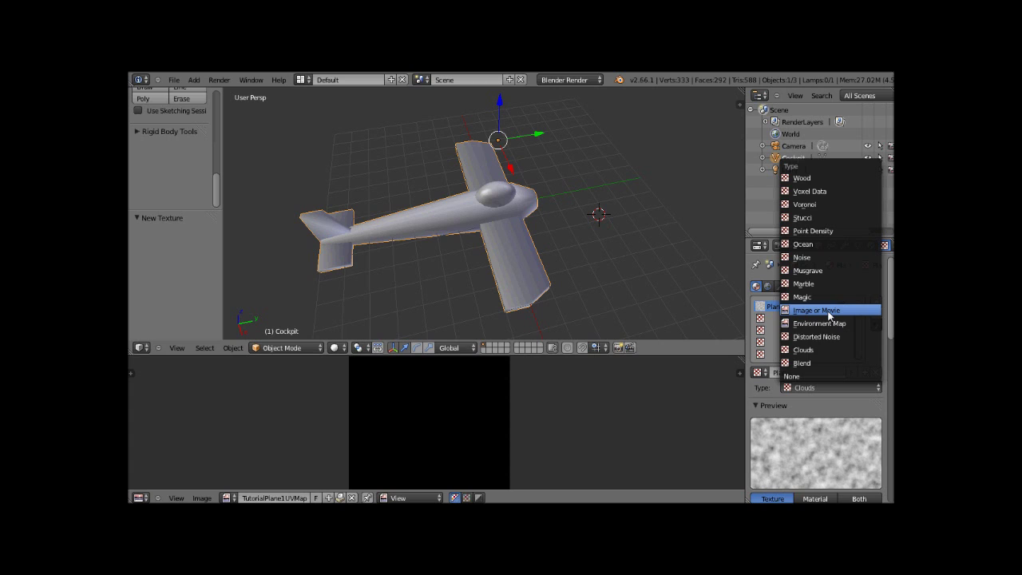
{"action": "left_click", "coordinate": [830, 317]}
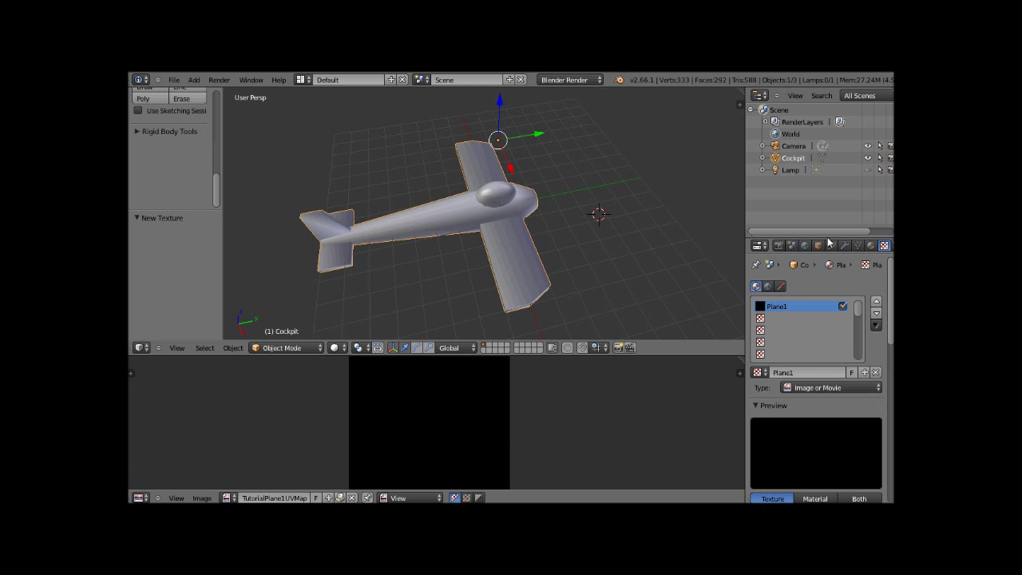
{"action": "left_click_drag", "start_coordinate": [828, 240], "coordinate": [826, 142]}
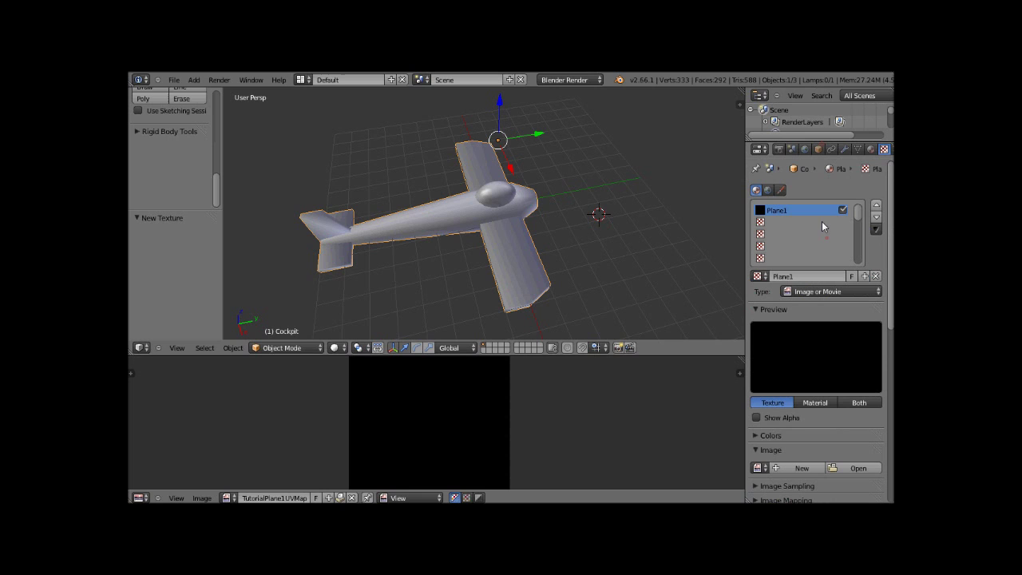
{"action": "left_click", "coordinate": [851, 469]}
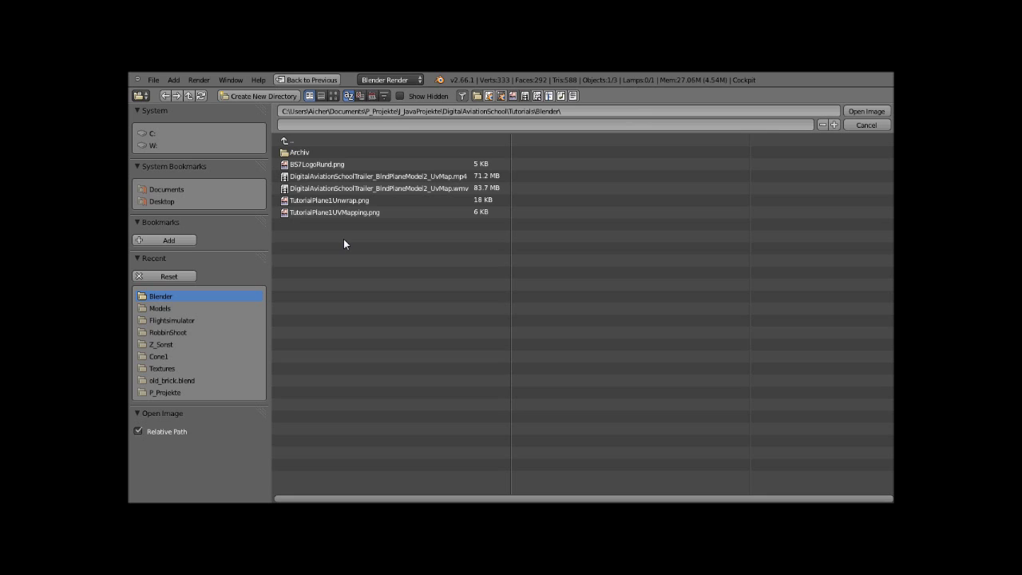
Load TutorialPlane1Unwrap.png as the Plane1 texture image
{"action": "left_click", "coordinate": [332, 201]}
{"action": "left_click", "coordinate": [857, 112]}
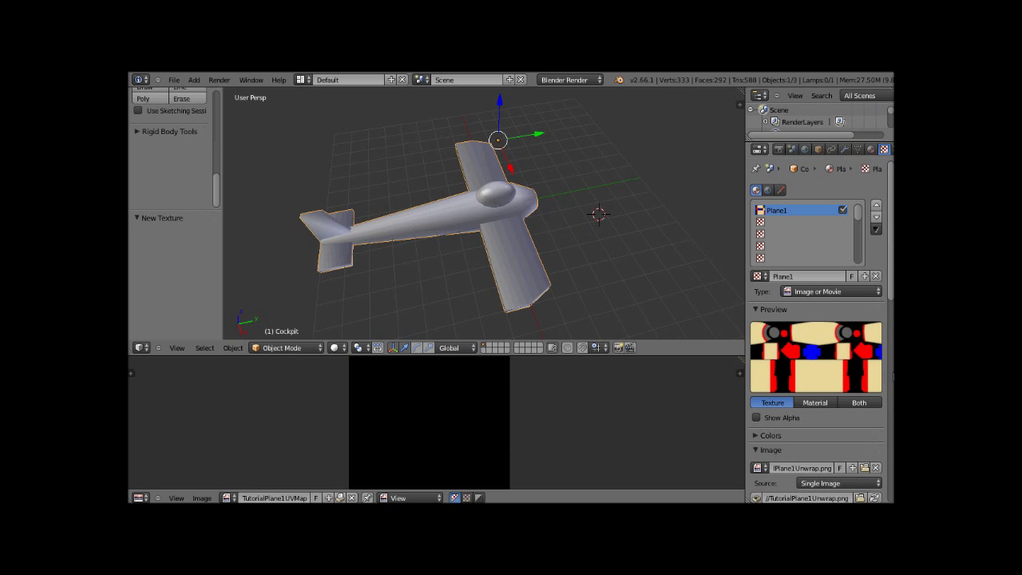
{"action": "scroll", "coordinate": [888, 260], "scroll_direction": "down", "scroll_amount": 5}
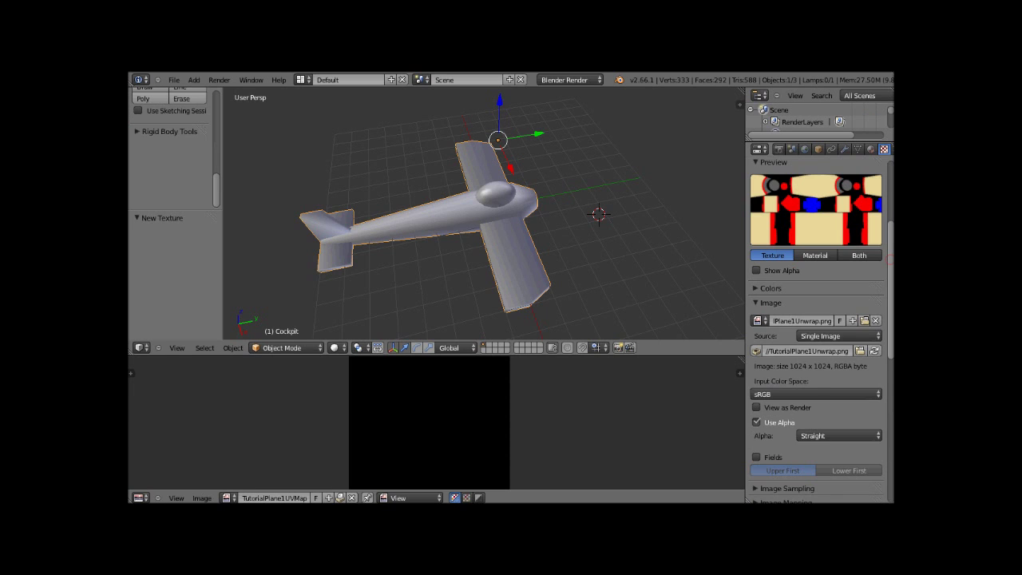
{"action": "scroll", "coordinate": [756, 274], "scroll_direction": "down", "scroll_amount": 1}
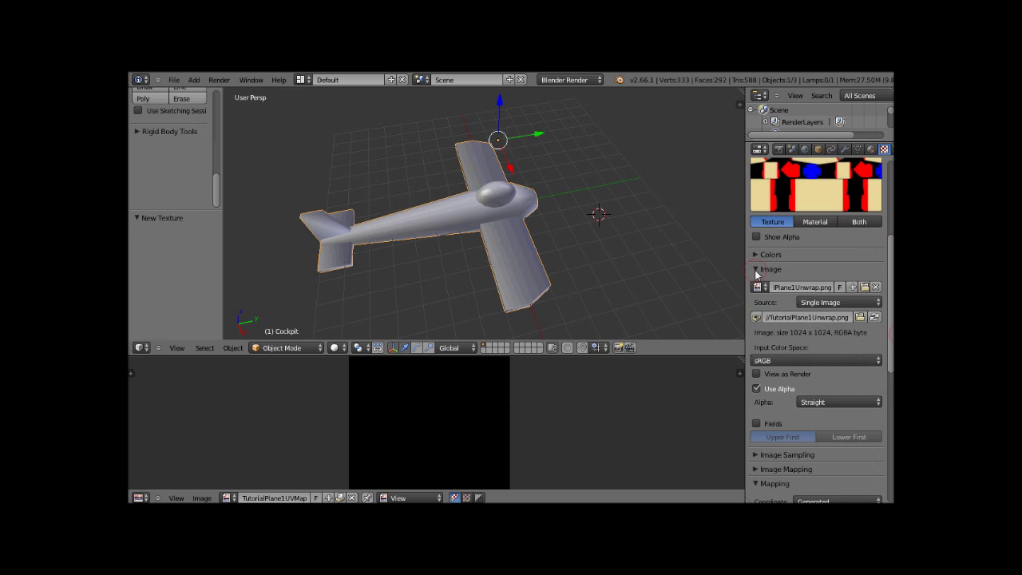
Collapse the image settings and set the texture mapping coordinates to UV
{"action": "left_click", "coordinate": [756, 272]}
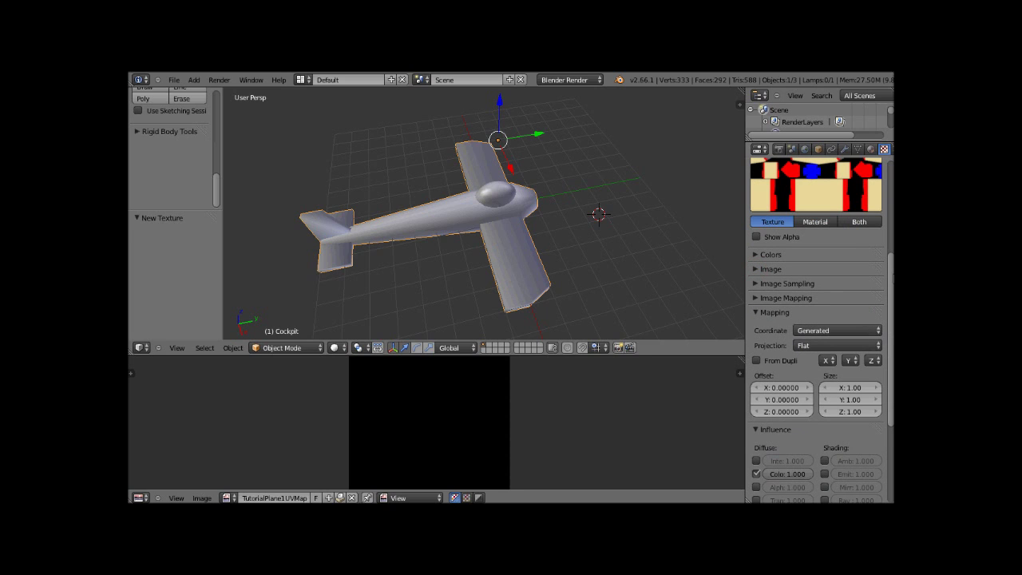
{"action": "scroll", "coordinate": [879, 278], "scroll_direction": "down", "scroll_amount": 3}
{"action": "left_click", "coordinate": [876, 274]}
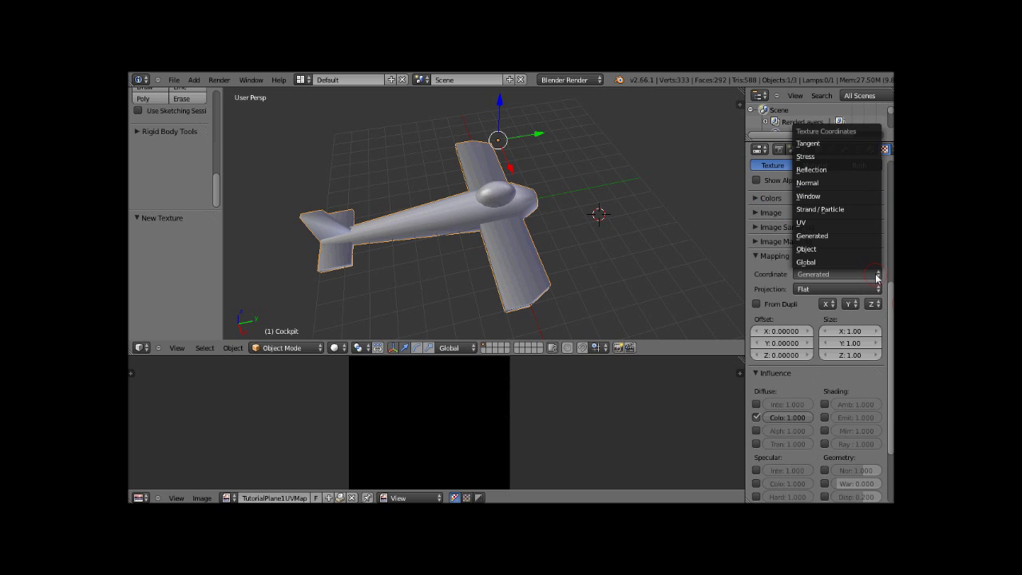
{"action": "left_click", "coordinate": [822, 224]}
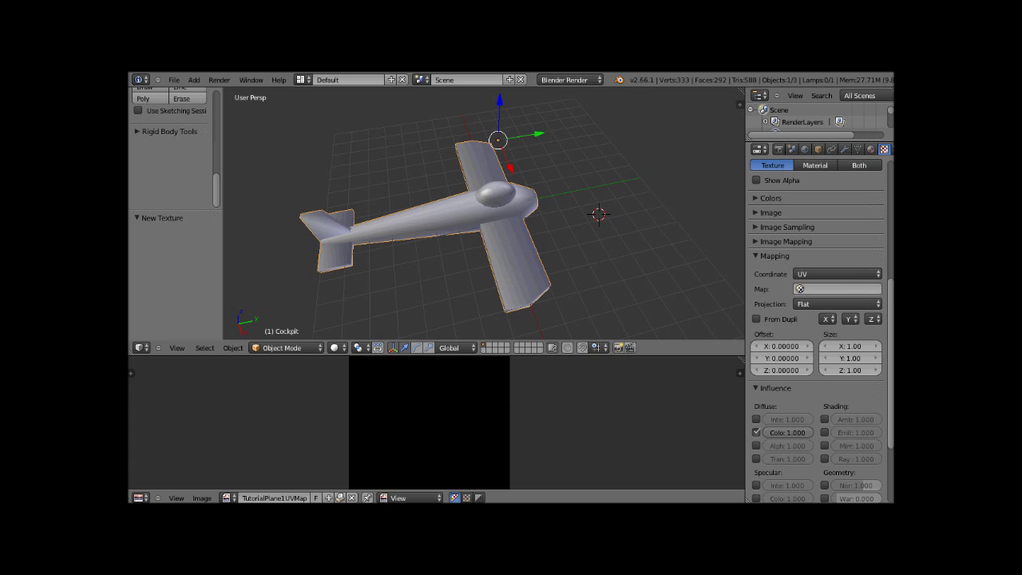
{"action": "scroll", "coordinate": [816, 319], "scroll_direction": "up", "scroll_amount": 6}
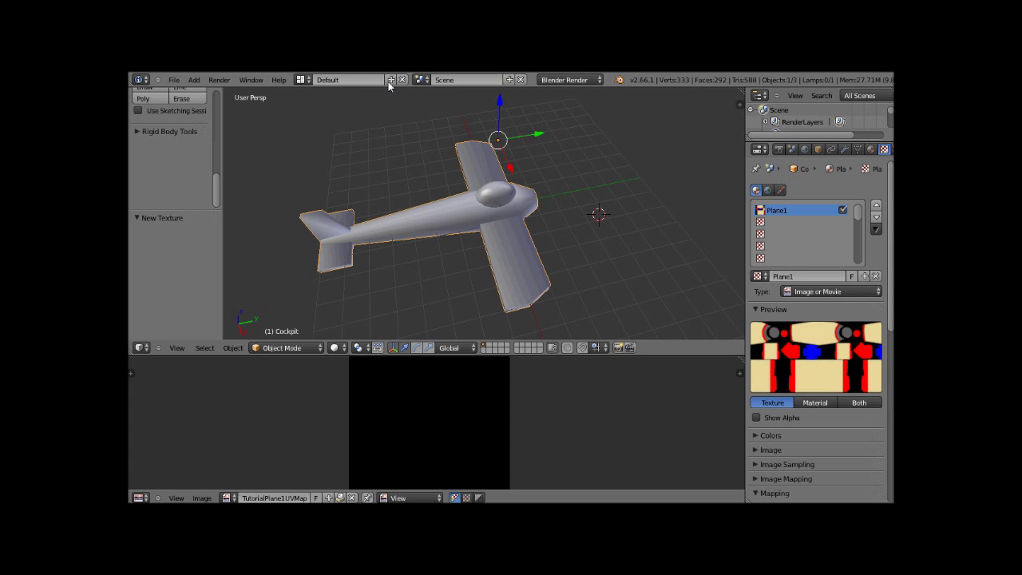
Render the textured airplane, then bring up the texture image in GIMP
{"action": "left_click", "coordinate": [225, 80]}
{"action": "left_click", "coordinate": [226, 90]}
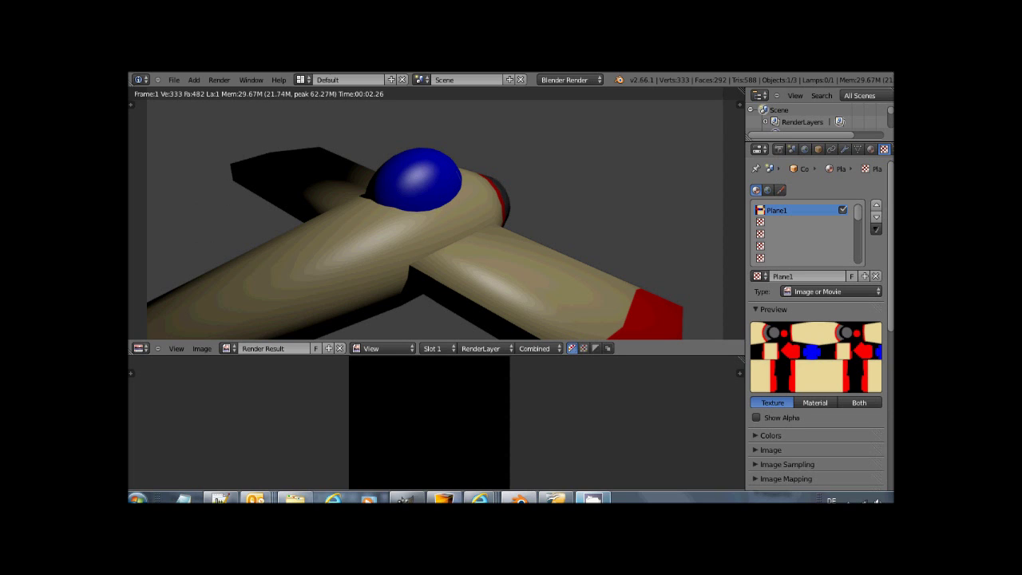
{"action": "mouse_move", "coordinate": [519, 498]}
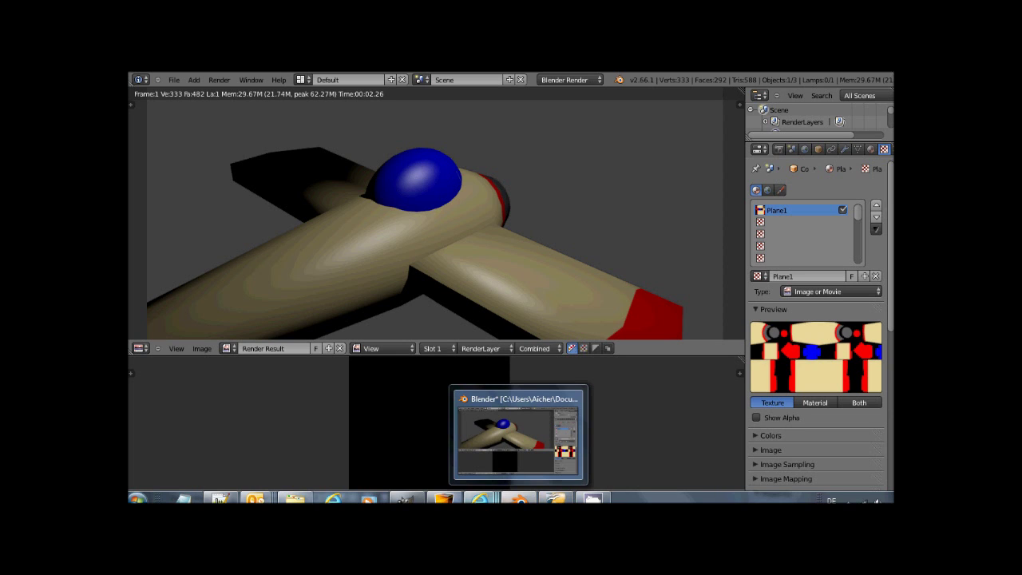
{"action": "left_click", "coordinate": [404, 499]}
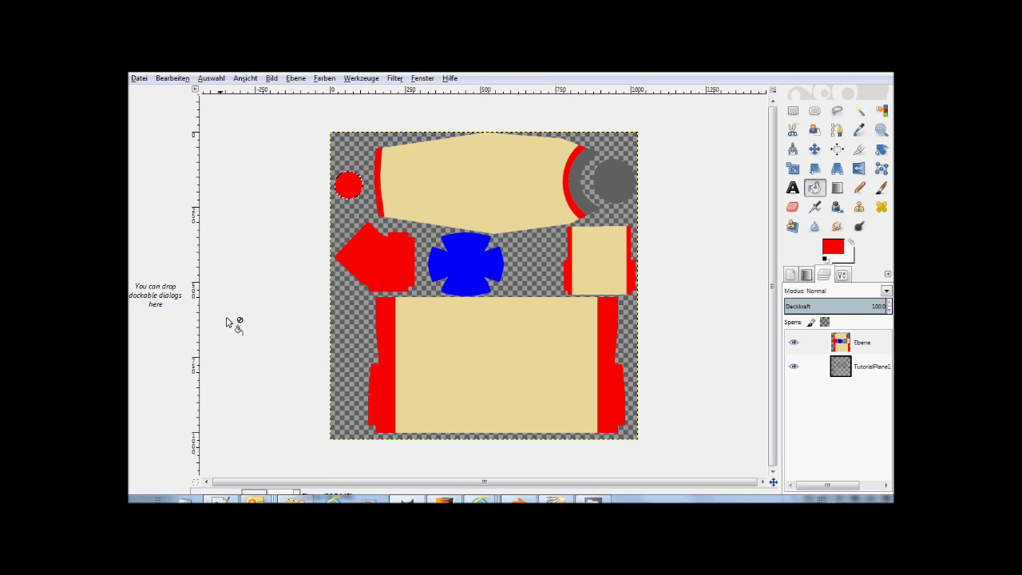
Open the BS7LogoRund.png logo image in GIMP
{"action": "left_click", "coordinate": [139, 78]}
{"action": "left_click", "coordinate": [157, 118]}
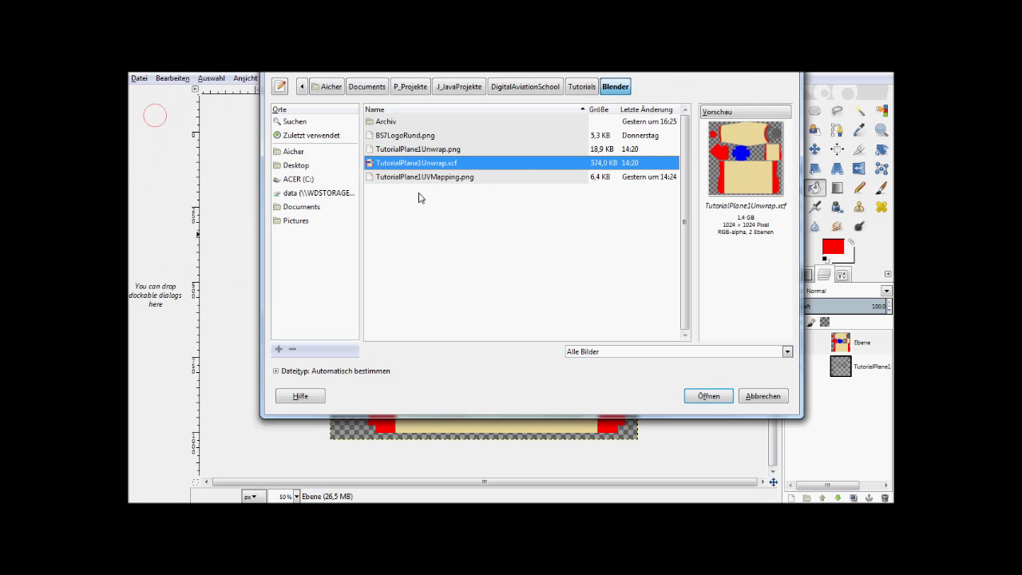
{"action": "left_click", "coordinate": [409, 133]}
{"action": "left_click", "coordinate": [699, 395]}
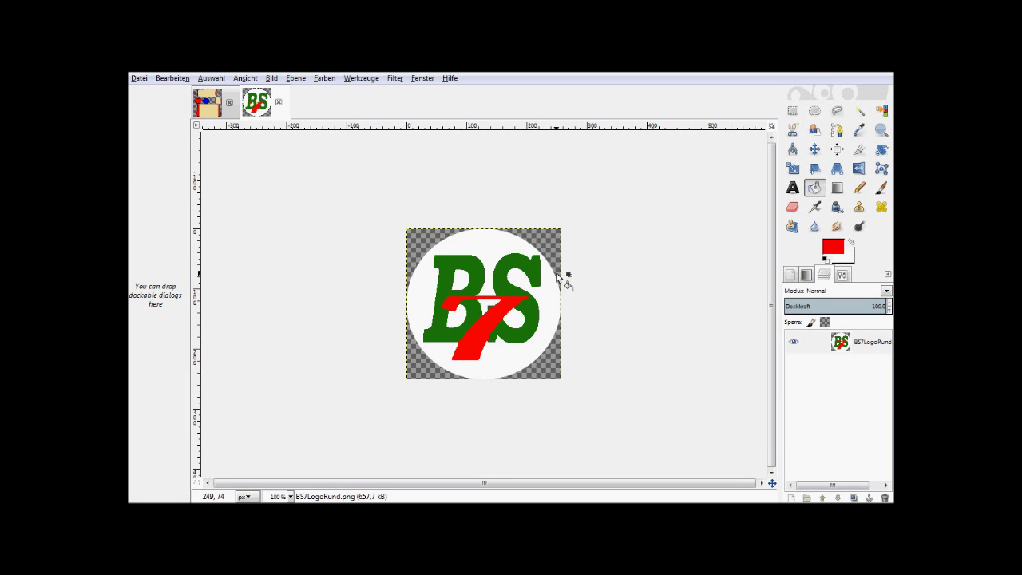
Try pasting into the texture layout as a new layer and dismiss the empty-clipboard message
{"action": "left_click", "coordinate": [199, 110]}
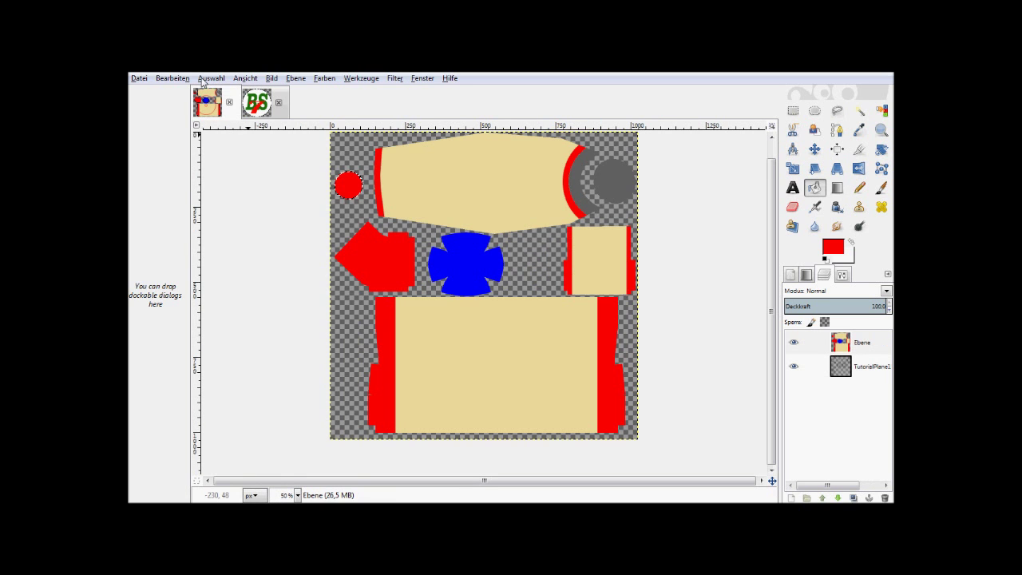
{"action": "left_click", "coordinate": [167, 79]}
{"action": "mouse_move", "coordinate": [189, 211]}
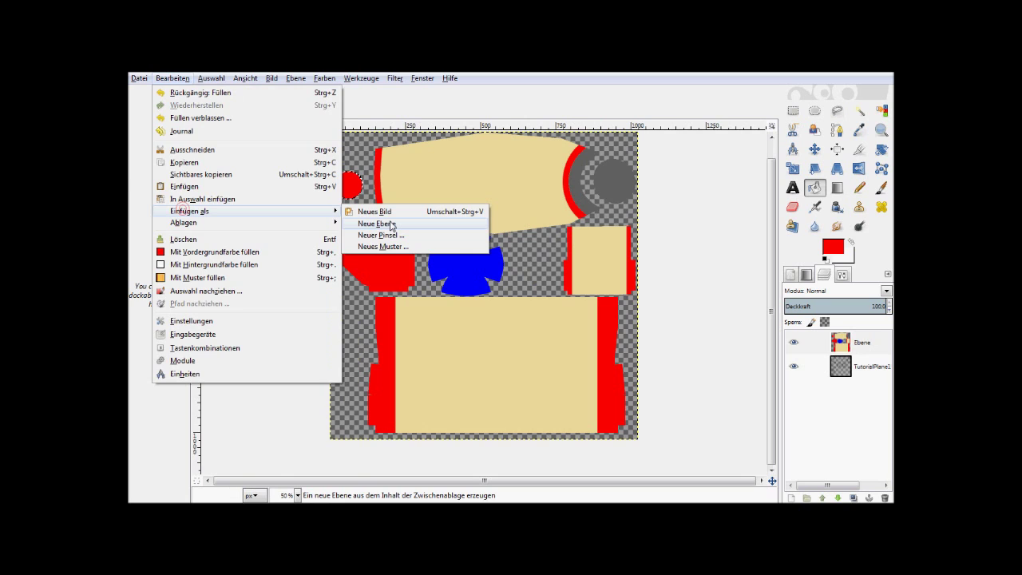
{"action": "left_click", "coordinate": [391, 226]}
{"action": "left_click", "coordinate": [279, 147]}
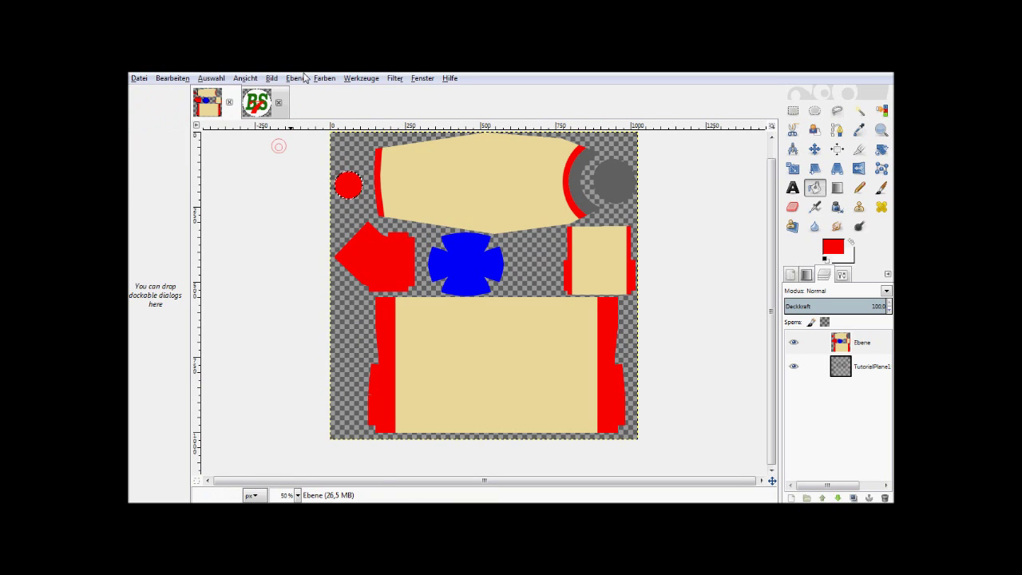
Select the entire BS7 logo image and copy it to the clipboard
{"action": "key", "text": "alt+2"}
{"action": "key", "text": "r"}
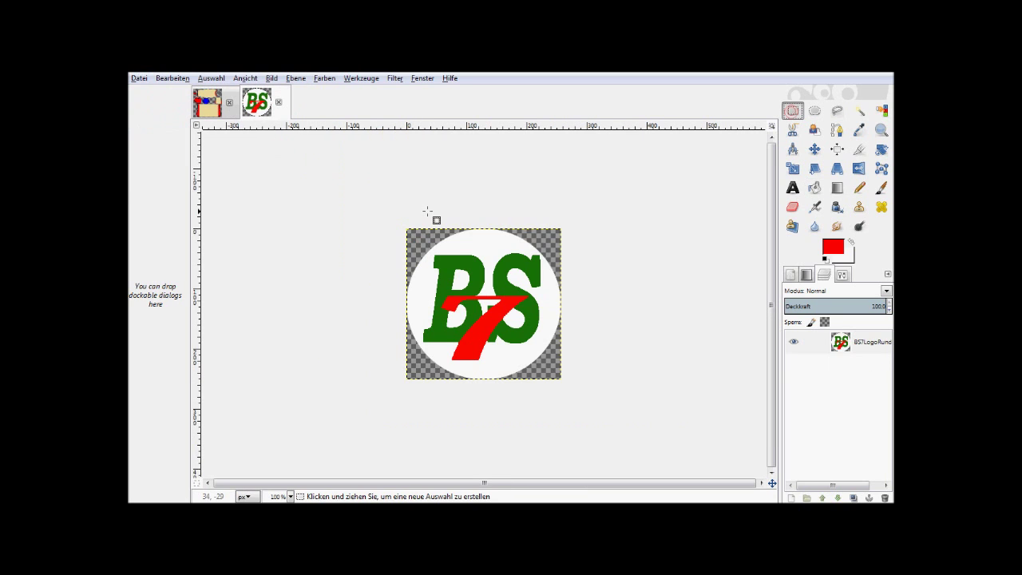
{"action": "key", "text": "ctrl+a"}
{"action": "key", "text": "ctrl+c"}
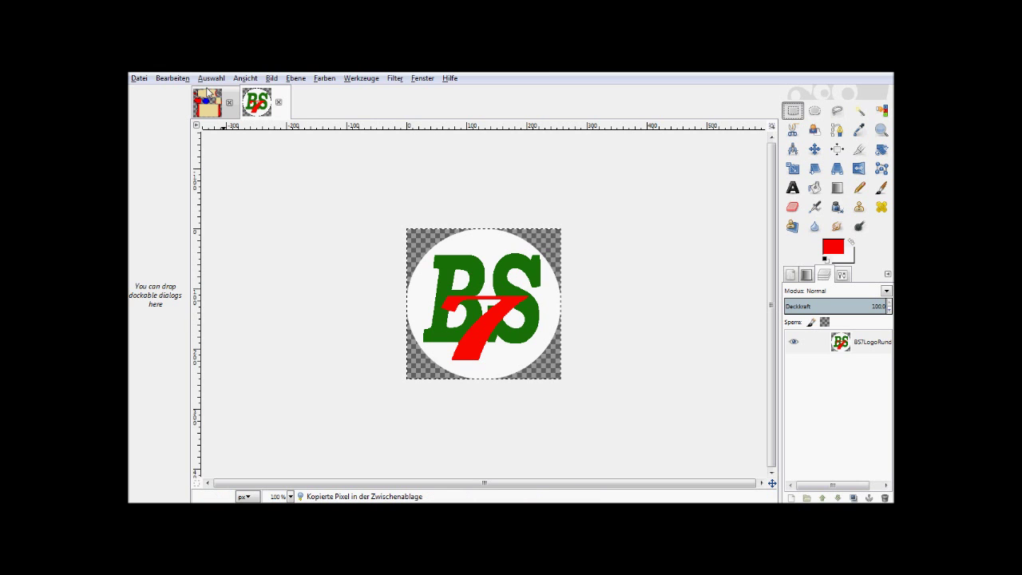
{"action": "left_click", "coordinate": [207, 96]}
{"action": "left_click", "coordinate": [172, 77]}
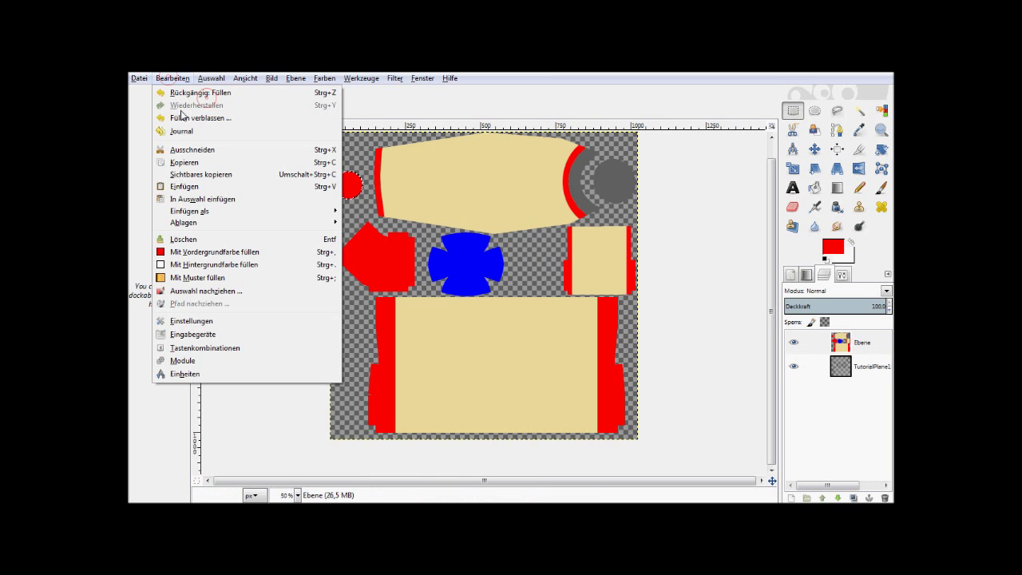
Paste the logo as a new layer and move it onto the lower beige wing area
{"action": "left_click", "coordinate": [202, 211]}
{"action": "left_click", "coordinate": [406, 224]}
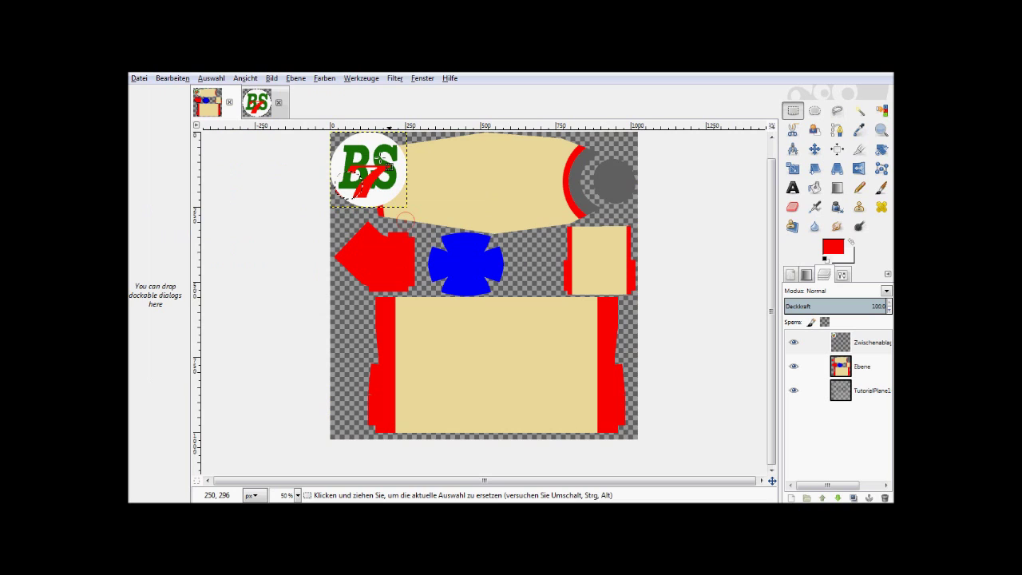
{"action": "left_click", "coordinate": [814, 149]}
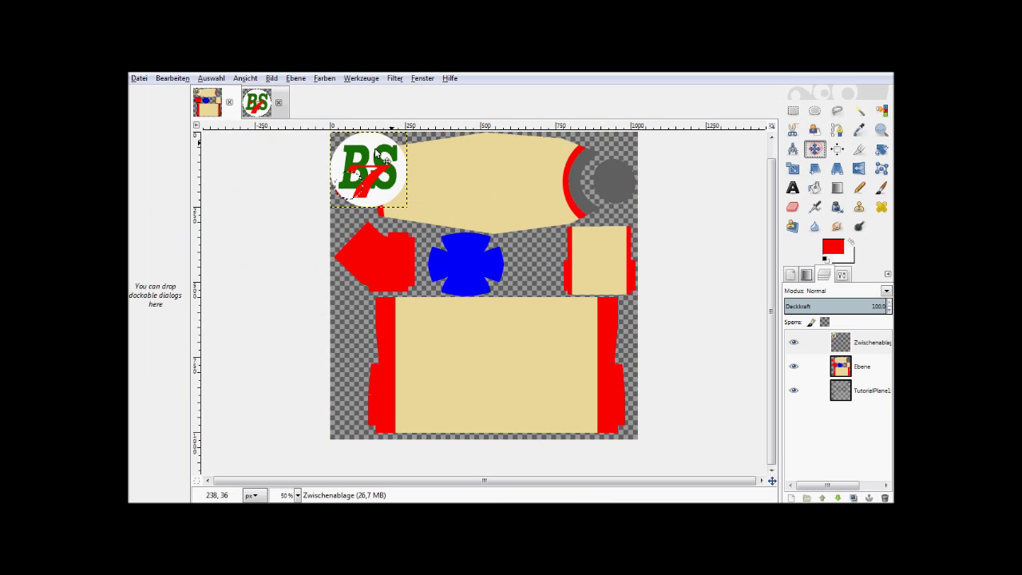
{"action": "mouse_move", "coordinate": [376, 153]}
{"action": "left_mouse_down"}
{"action": "mouse_move", "coordinate": [435, 285]}
{"action": "mouse_move", "coordinate": [447, 385]}
{"action": "left_mouse_up"}
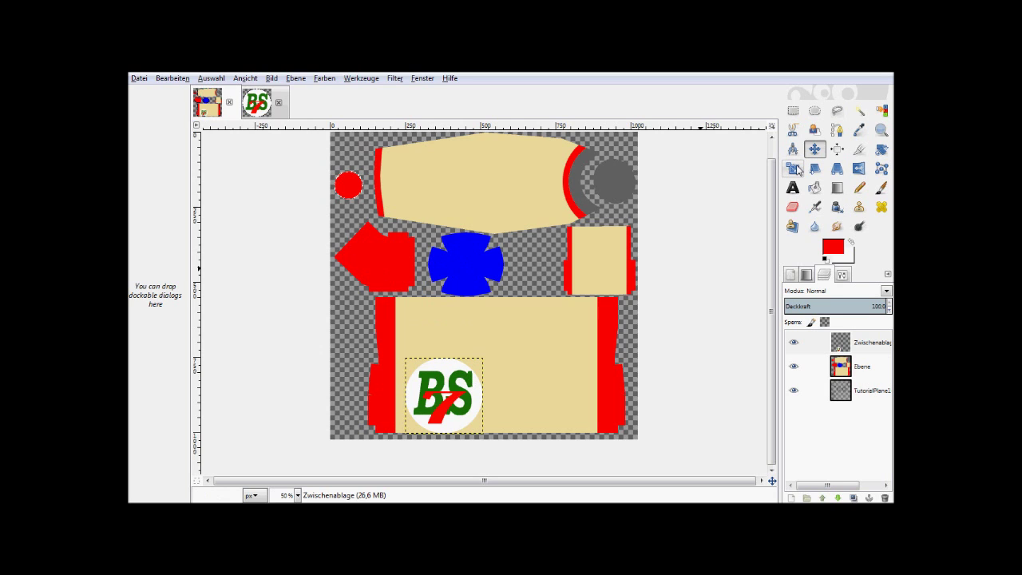
Scale the pasted logo layer down to about 212 by 207 pixels
{"action": "left_click", "coordinate": [795, 169]}
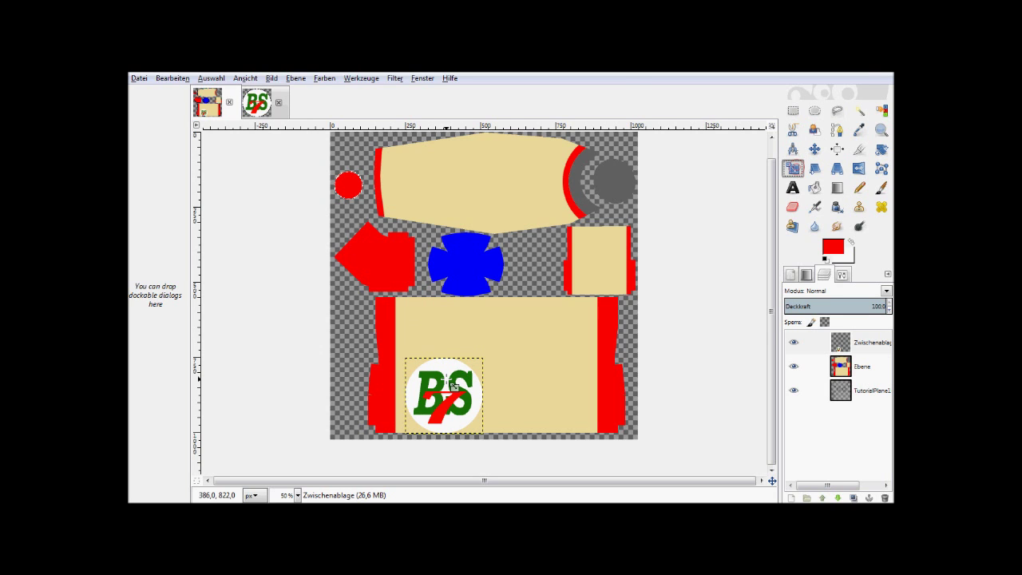
{"action": "left_click", "coordinate": [452, 387]}
{"action": "key", "text": "Escape"}
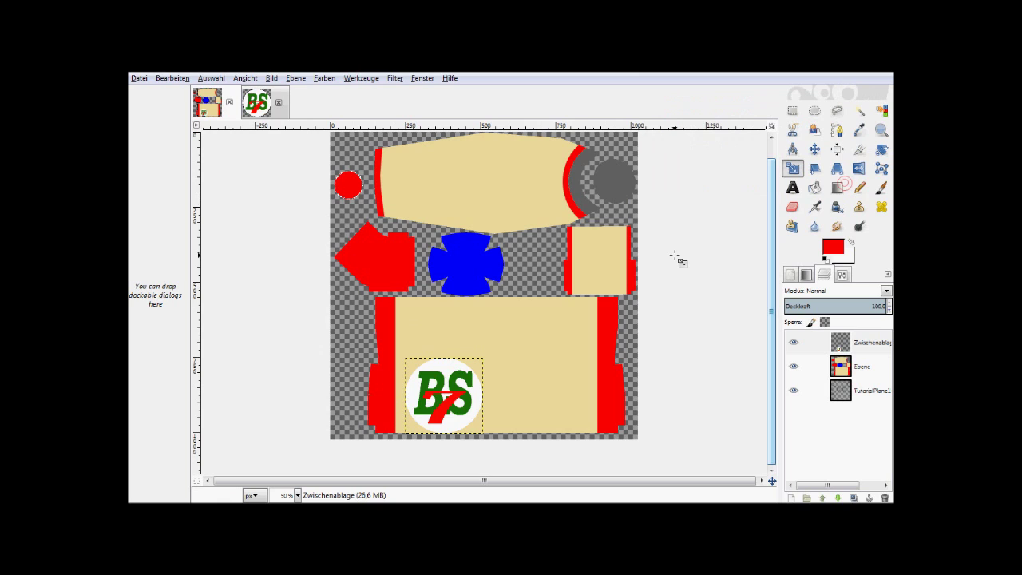
{"action": "left_click", "coordinate": [875, 345]}
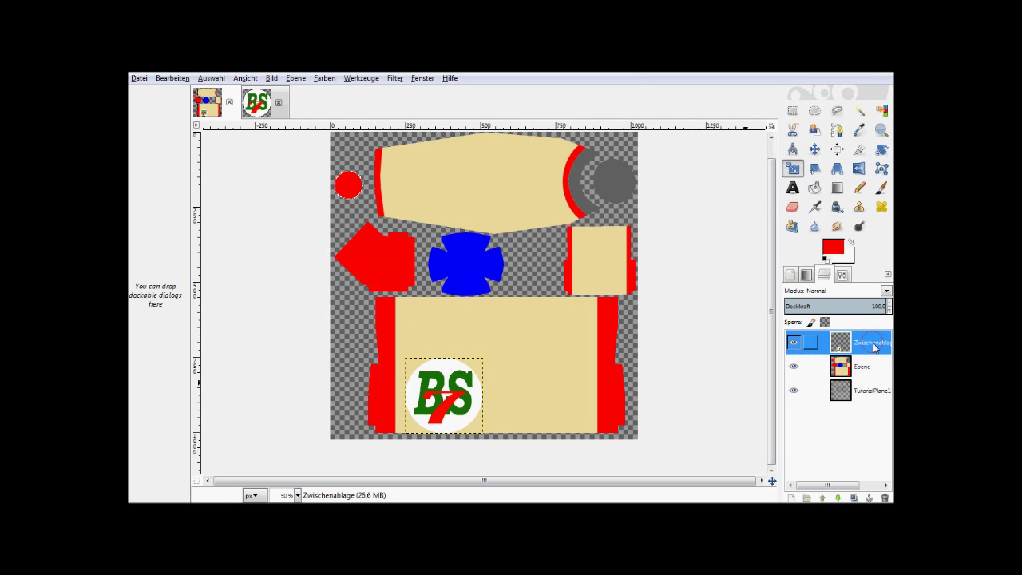
{"action": "left_click", "coordinate": [442, 406]}
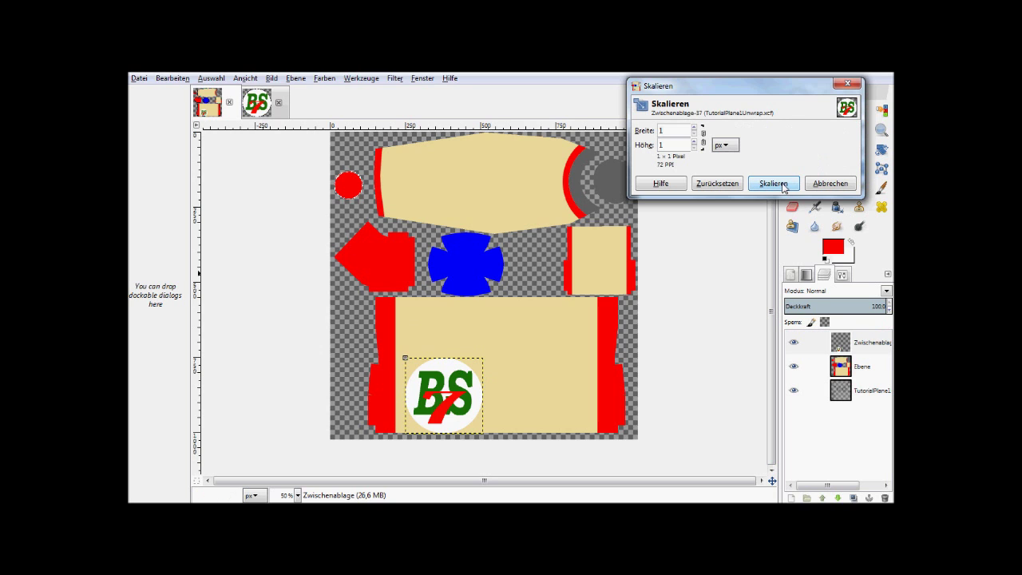
{"action": "left_click", "coordinate": [774, 183]}
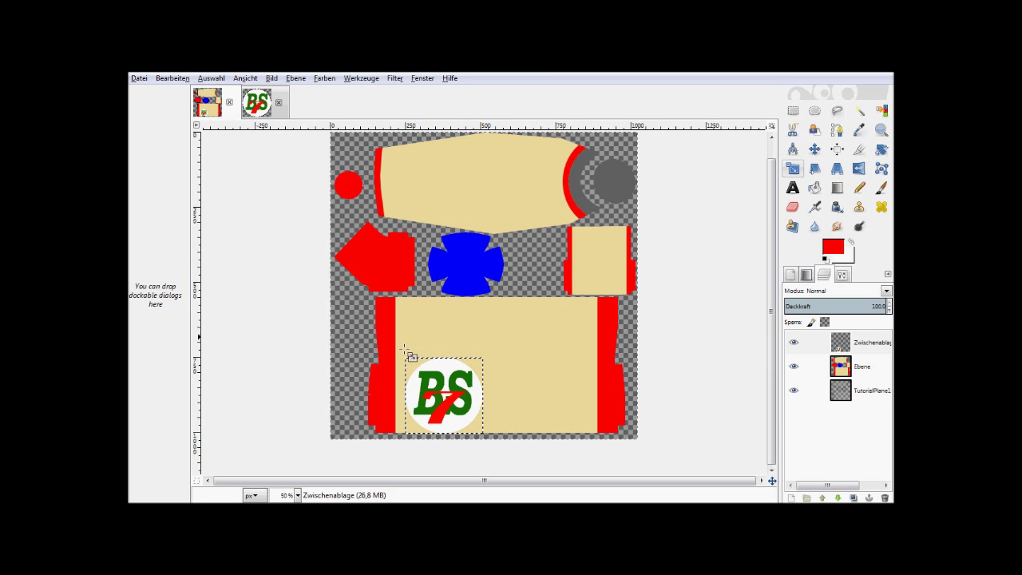
{"action": "left_click", "coordinate": [409, 354]}
{"action": "mouse_move", "coordinate": [484, 354]}
{"action": "left_mouse_down"}
{"action": "mouse_move", "coordinate": [461, 376]}
{"action": "mouse_move", "coordinate": [475, 371]}
{"action": "left_mouse_up"}
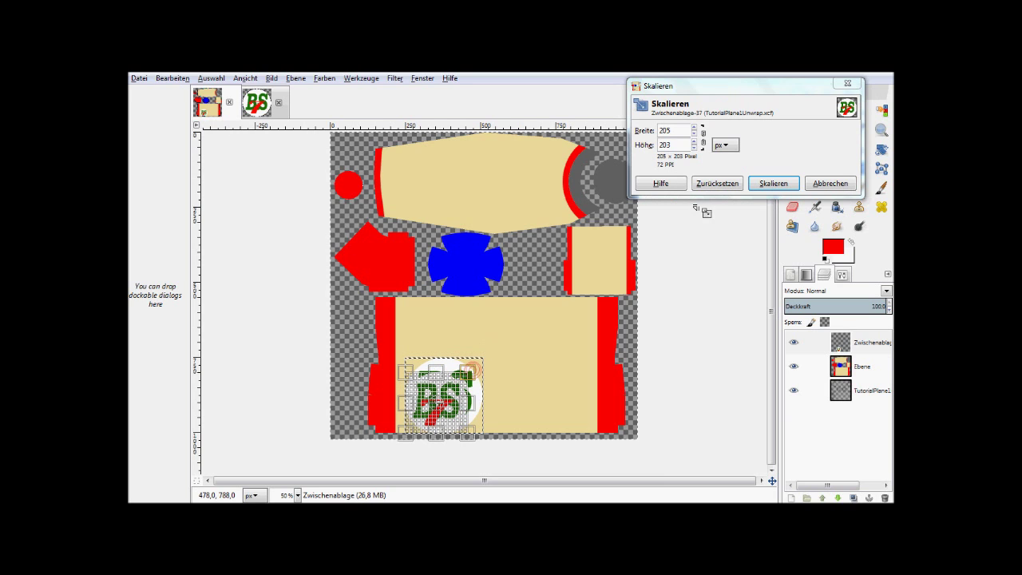
{"action": "left_click", "coordinate": [716, 184]}
{"action": "left_click", "coordinate": [703, 137]}
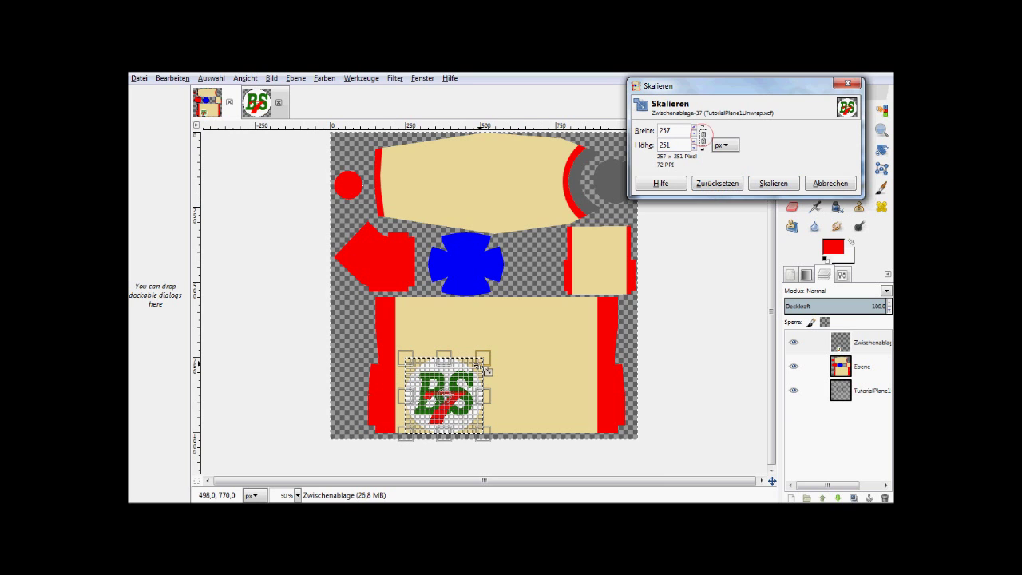
{"action": "left_click_drag", "start_coordinate": [487, 372], "coordinate": [453, 394]}
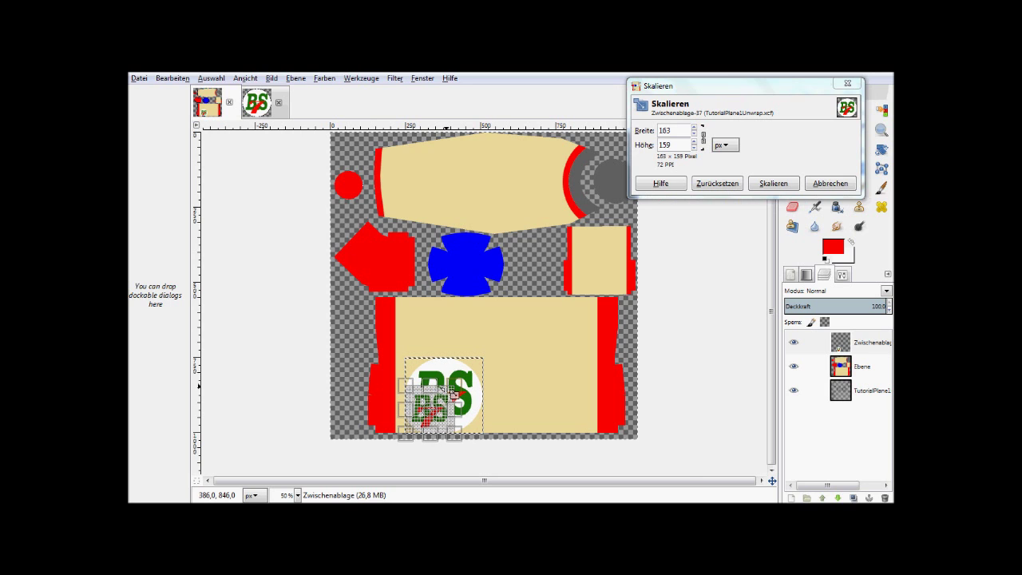
{"action": "left_click", "coordinate": [765, 183]}
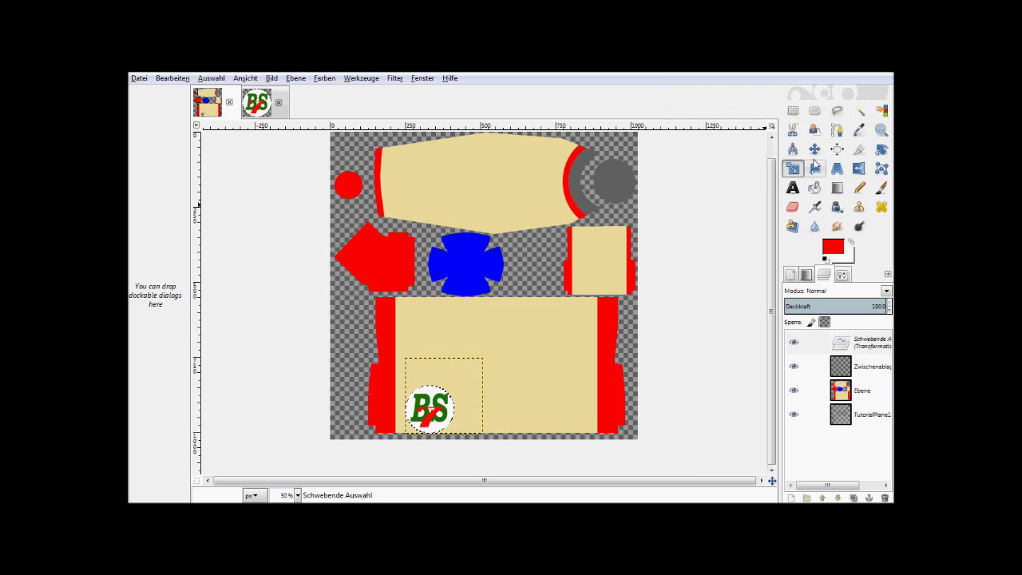
Nudge the logo onto the wing area and export the image to TutorialPlane1Unwrap.png
{"action": "left_click", "coordinate": [814, 149]}
{"action": "left_click_drag", "start_coordinate": [428, 409], "coordinate": [432, 398]}
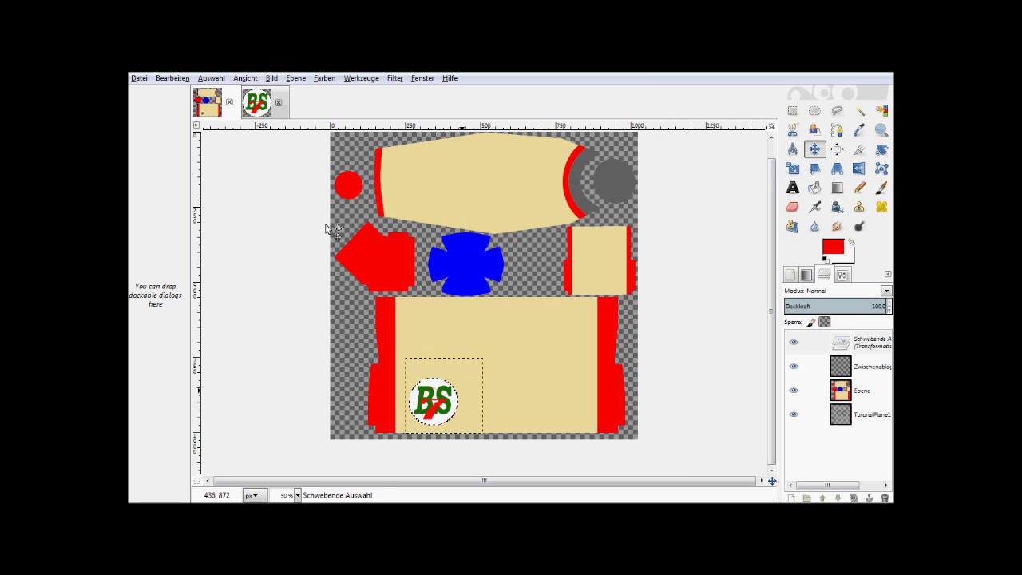
{"action": "left_click", "coordinate": [137, 78]}
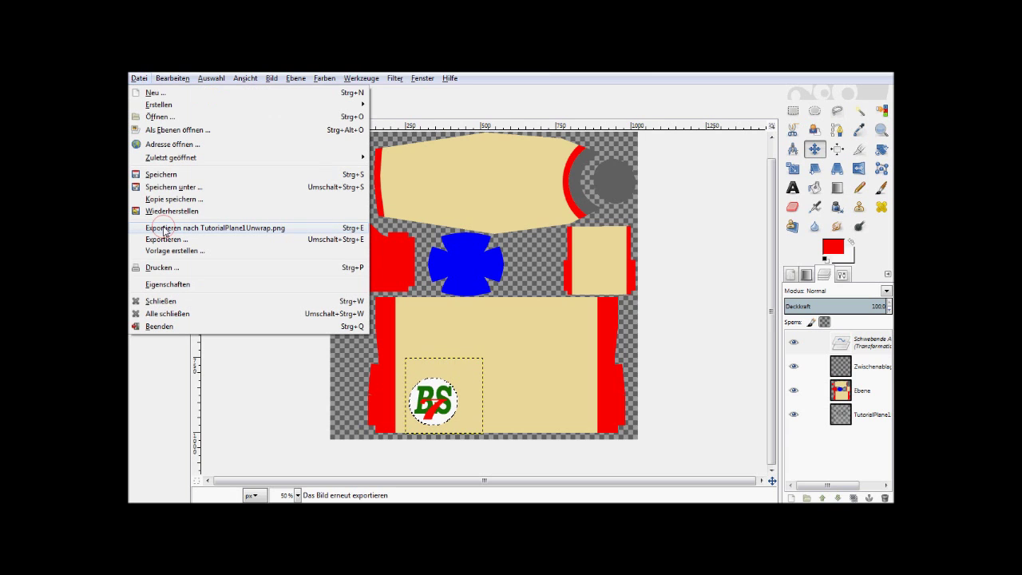
{"action": "left_click", "coordinate": [164, 230]}
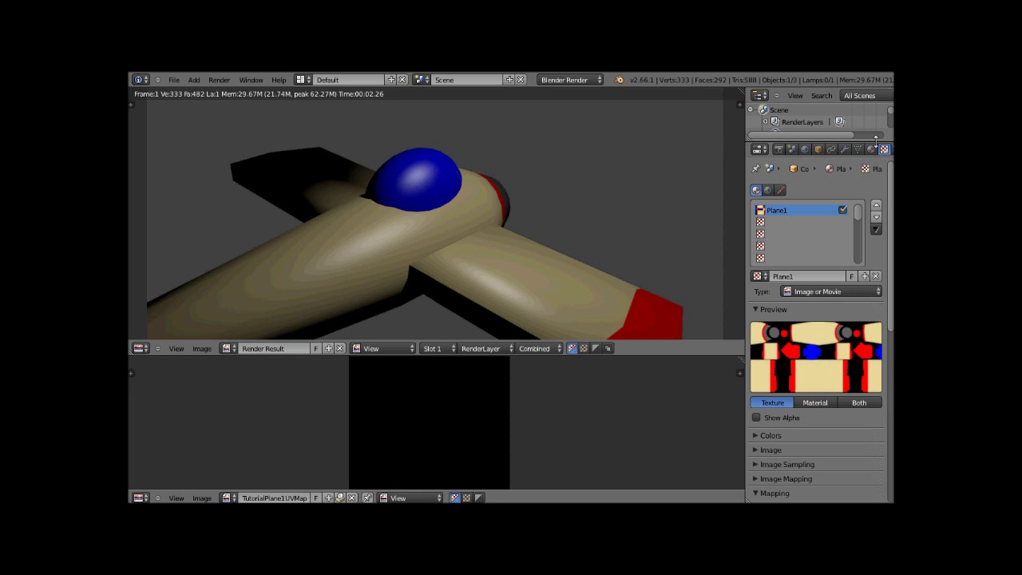
Review the Plane1 material settings in the Properties editor
{"action": "scroll", "coordinate": [817, 320], "scroll_direction": "down", "scroll_amount": 5}
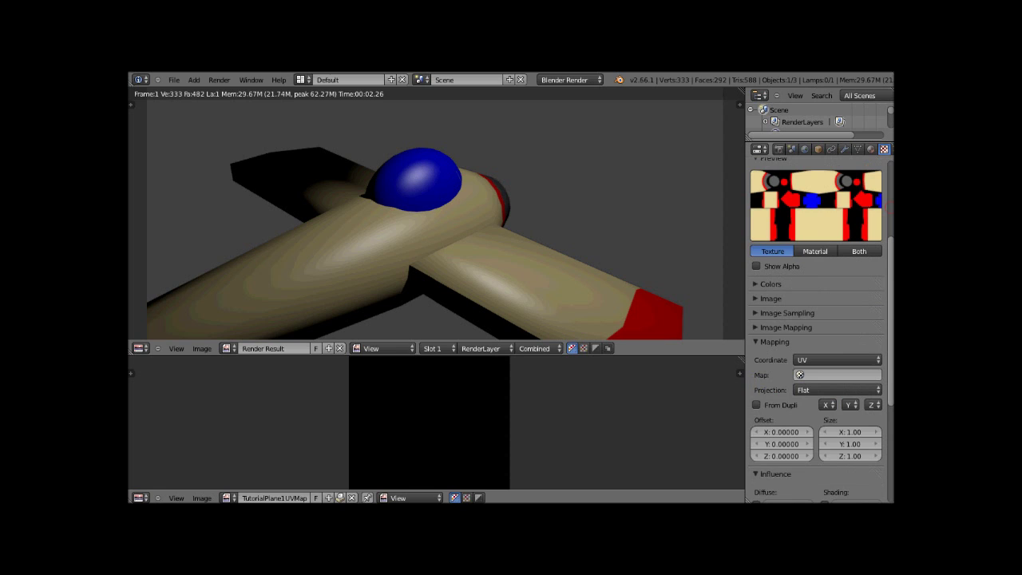
{"action": "scroll", "coordinate": [817, 320], "scroll_direction": "up", "scroll_amount": 5}
{"action": "scroll", "coordinate": [816, 319], "scroll_direction": "down", "scroll_amount": 3}
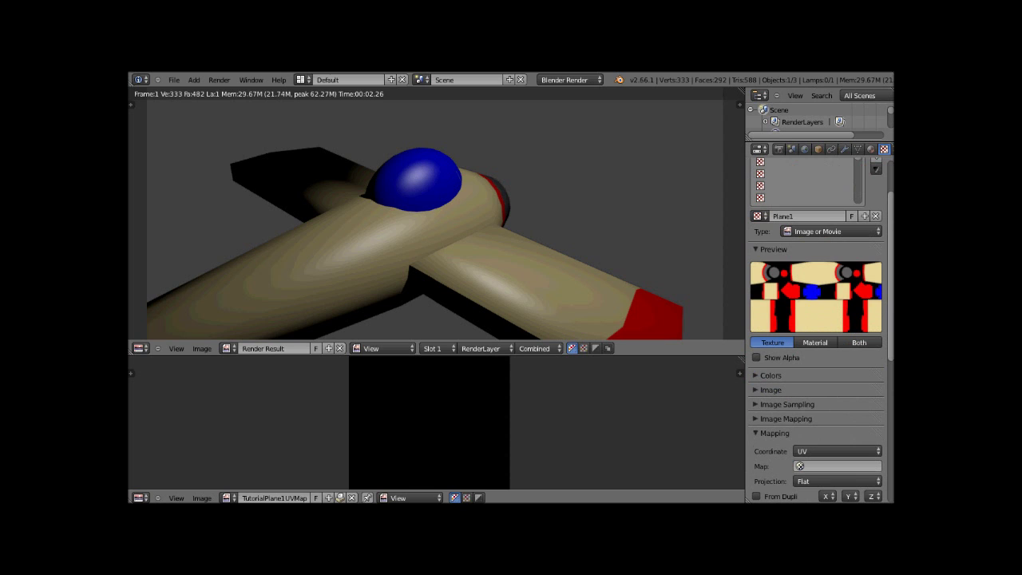
{"action": "scroll", "coordinate": [816, 320], "scroll_direction": "down", "scroll_amount": 10}
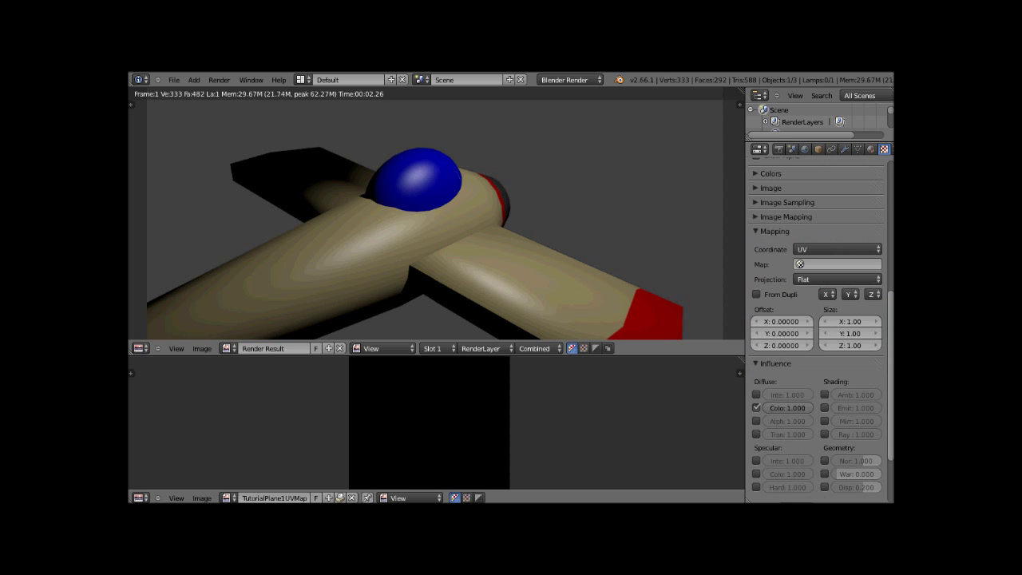
{"action": "scroll", "coordinate": [816, 319], "scroll_direction": "up", "scroll_amount": 13}
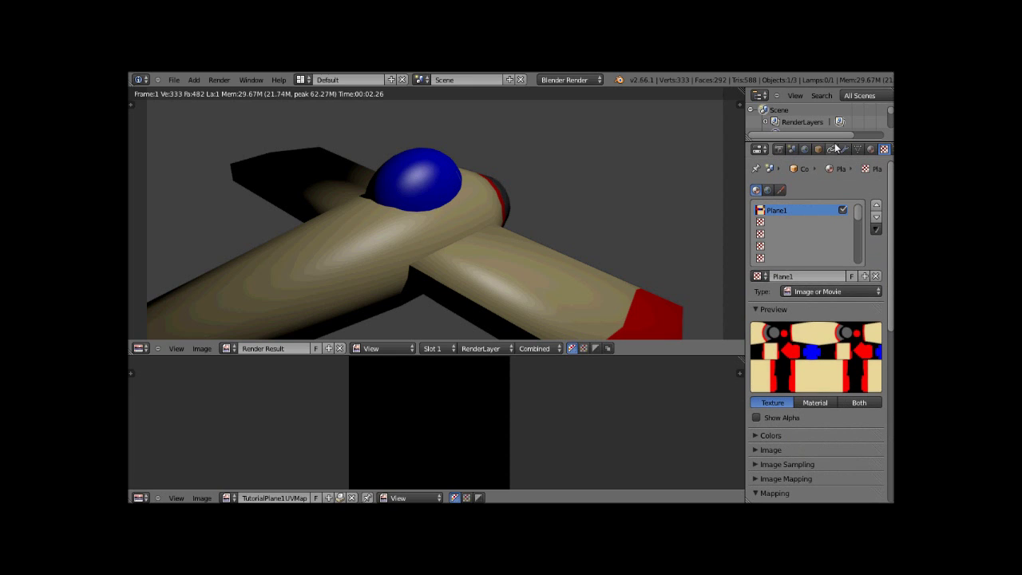
{"action": "left_click", "coordinate": [870, 149]}
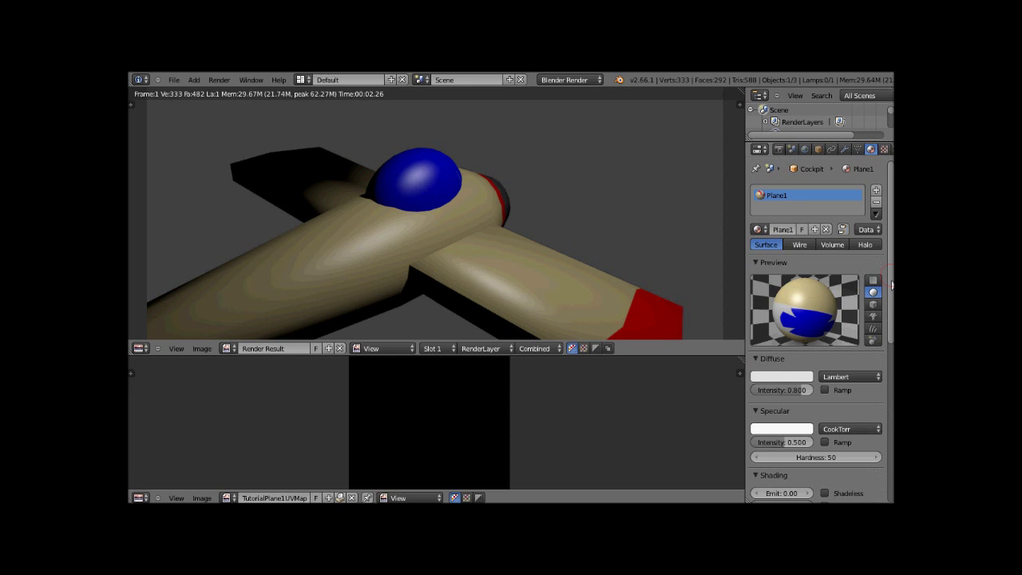
{"action": "scroll", "coordinate": [892, 285], "scroll_direction": "down", "scroll_amount": 10}
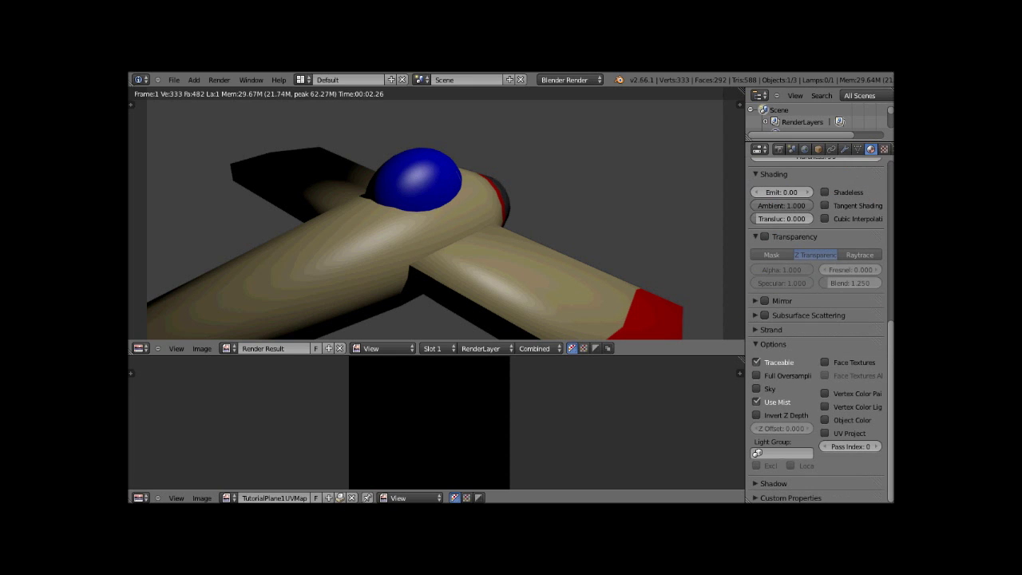
Return to the Plane1 texture settings and expand its Image subpanel
{"action": "left_click", "coordinate": [884, 149]}
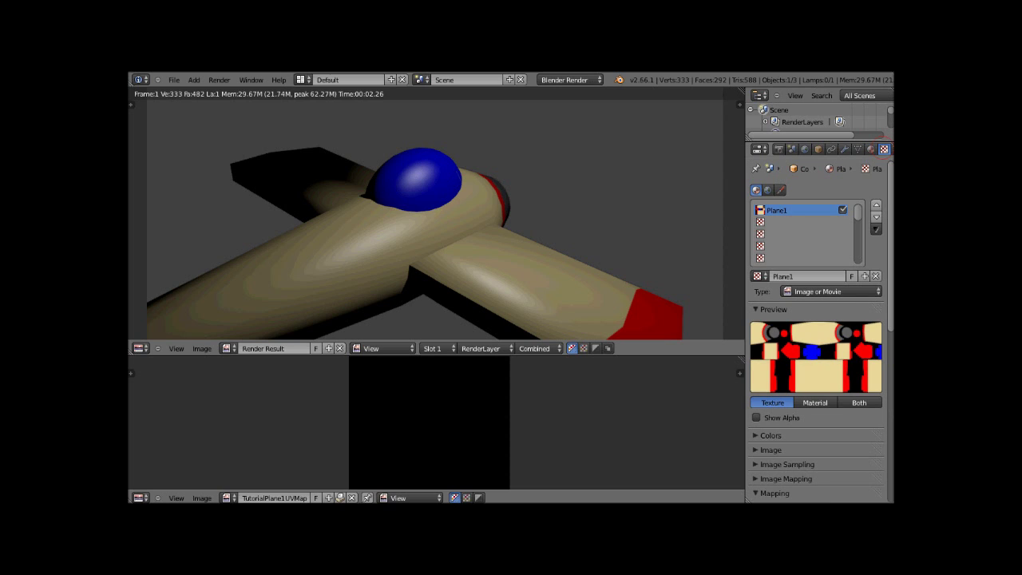
{"action": "scroll", "coordinate": [892, 230], "scroll_direction": "down", "scroll_amount": 2}
{"action": "scroll", "coordinate": [892, 230], "scroll_direction": "down", "scroll_amount": 3}
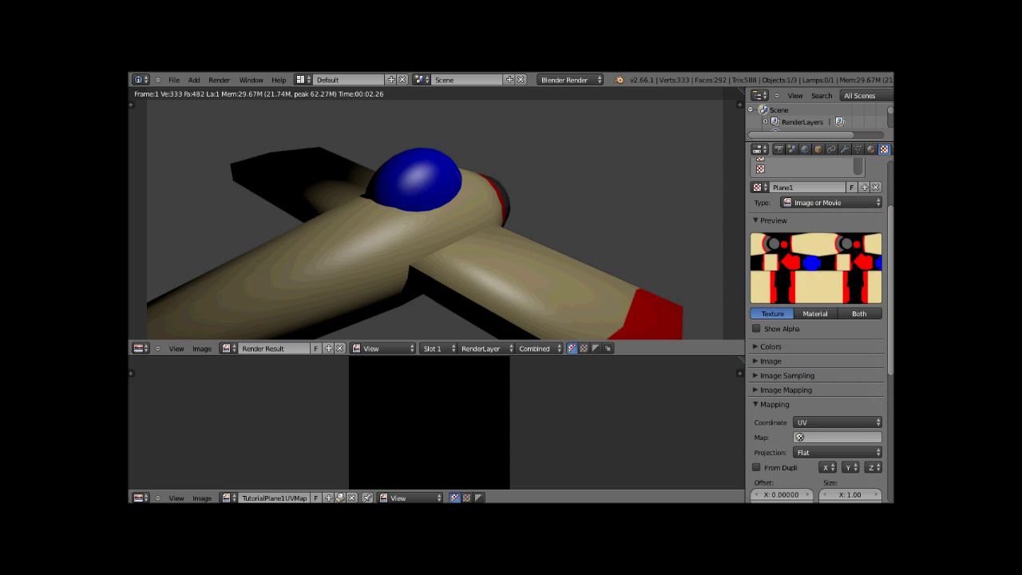
{"action": "scroll", "coordinate": [821, 327], "scroll_direction": "down", "scroll_amount": 1}
{"action": "scroll", "coordinate": [816, 331], "scroll_direction": "up", "scroll_amount": 2}
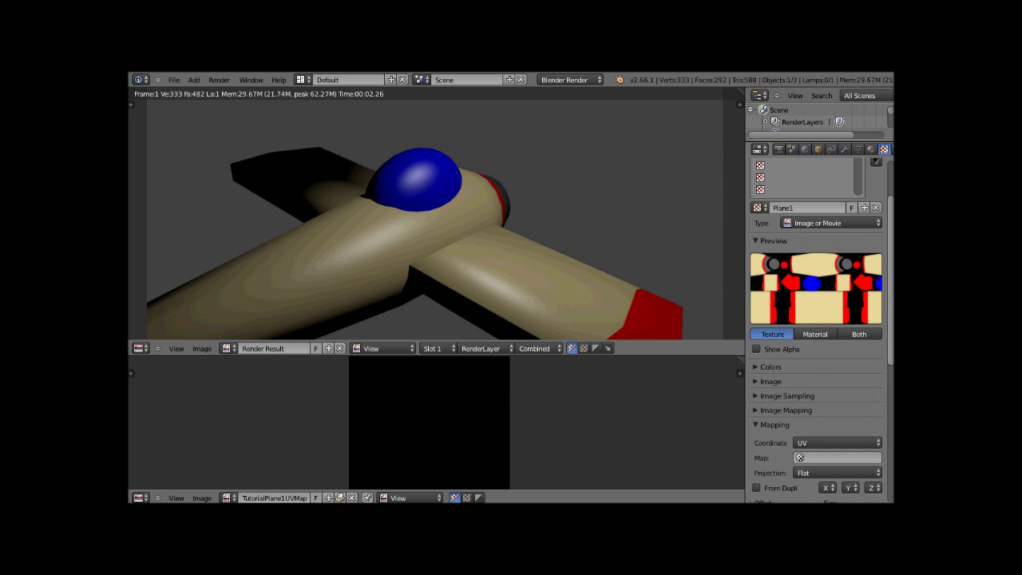
{"action": "left_click", "coordinate": [755, 382]}
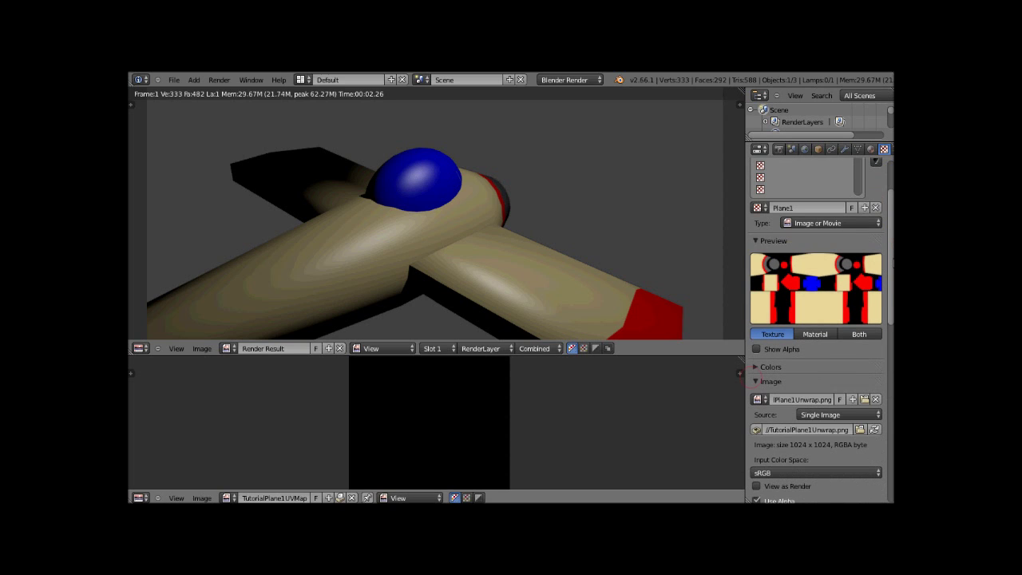
{"action": "scroll", "coordinate": [878, 319], "scroll_direction": "down", "scroll_amount": 5}
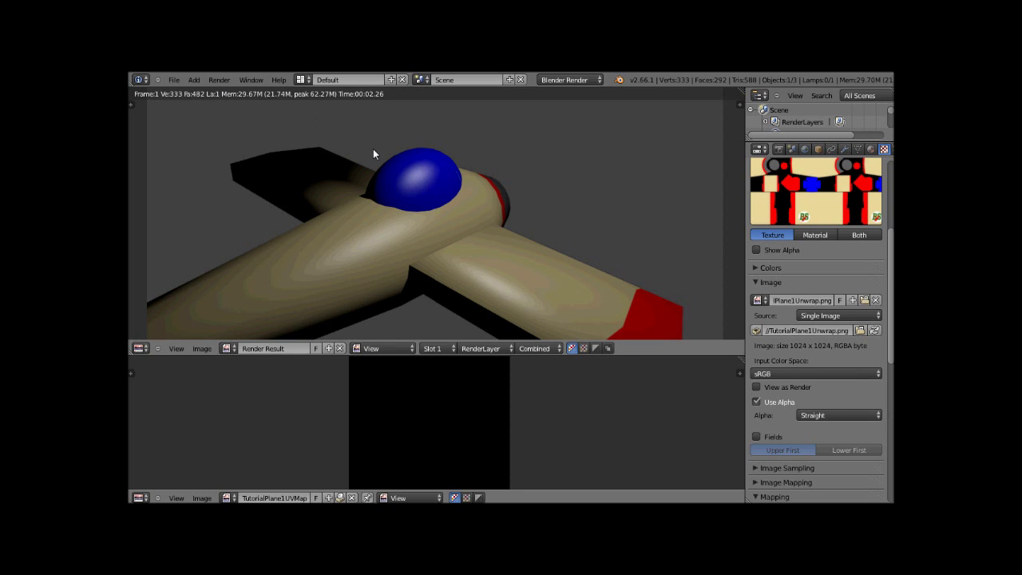
Render an image of the airplane to check the wing logo, then return to the 3D view
{"action": "key", "text": "Escape"}
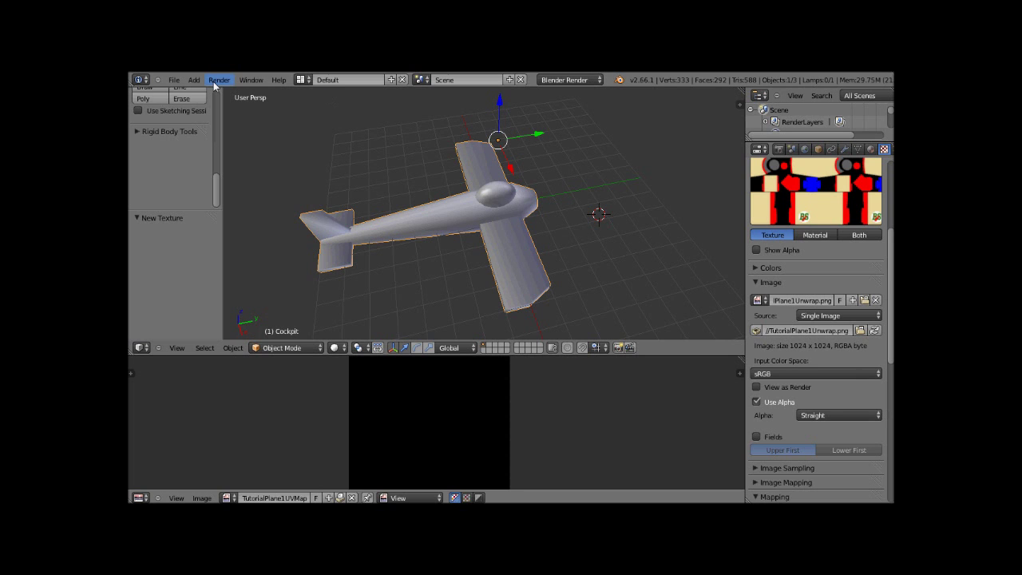
{"action": "left_click", "coordinate": [216, 81]}
{"action": "left_click", "coordinate": [240, 93]}
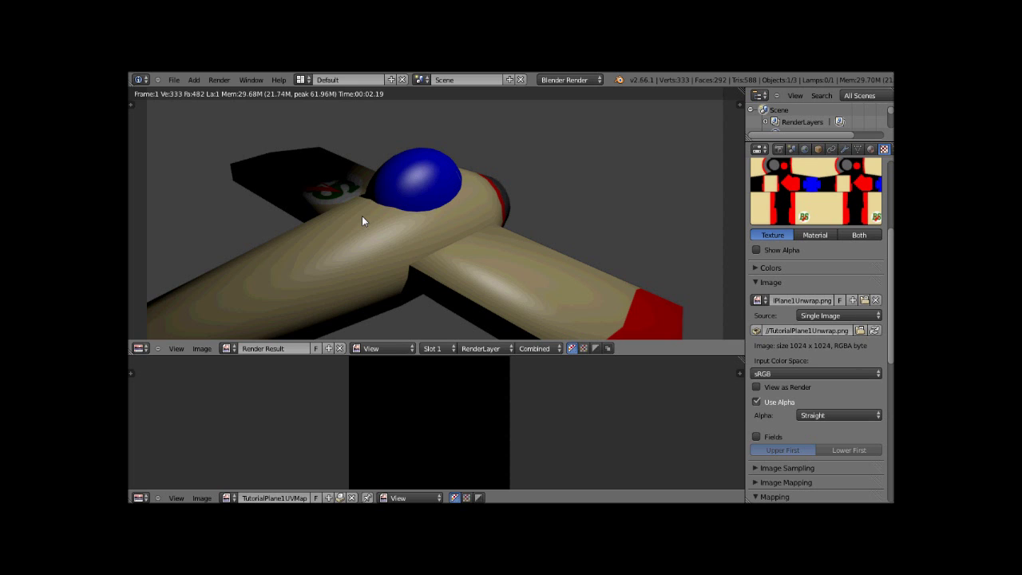
{"action": "key", "text": "Escape"}
{"action": "left_click_drag", "start_coordinate": [437, 215], "coordinate": [531, 192]}
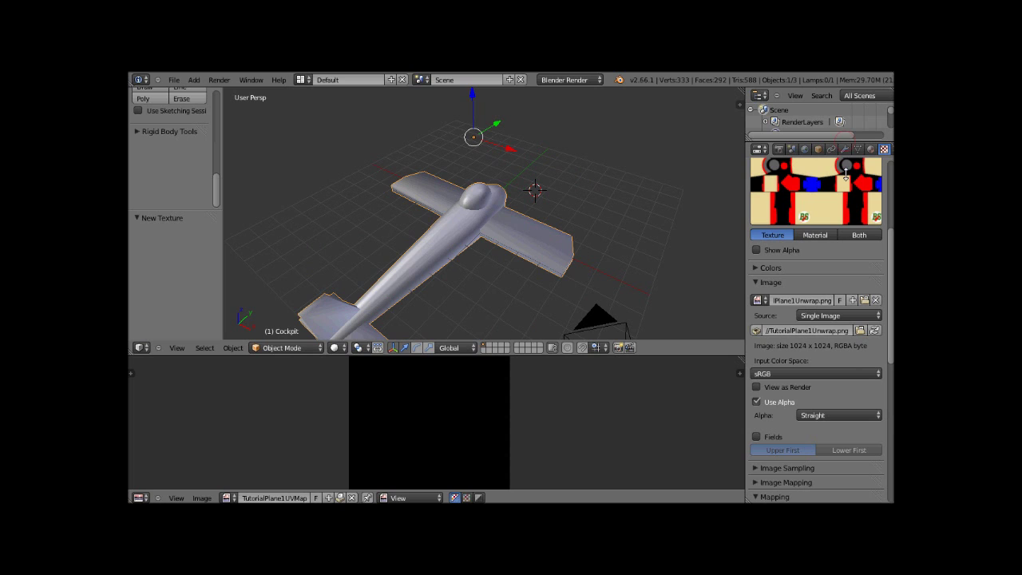
Make the Lamp visible in the viewport and select the camera
{"action": "left_click_drag", "start_coordinate": [845, 174], "coordinate": [854, 214]}
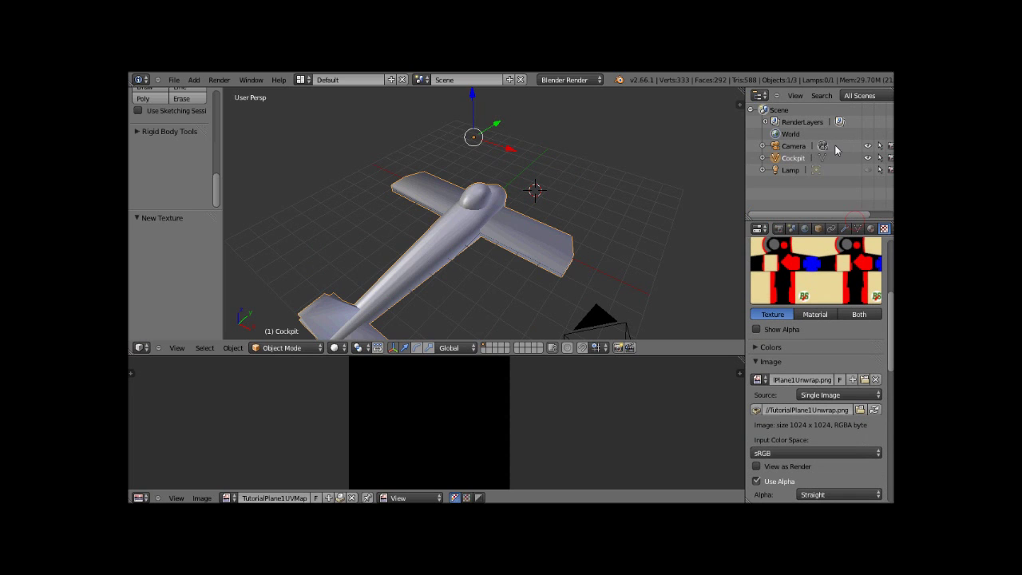
{"action": "left_click", "coordinate": [868, 169]}
{"action": "scroll", "coordinate": [671, 171], "scroll_direction": "down", "scroll_amount": 2}
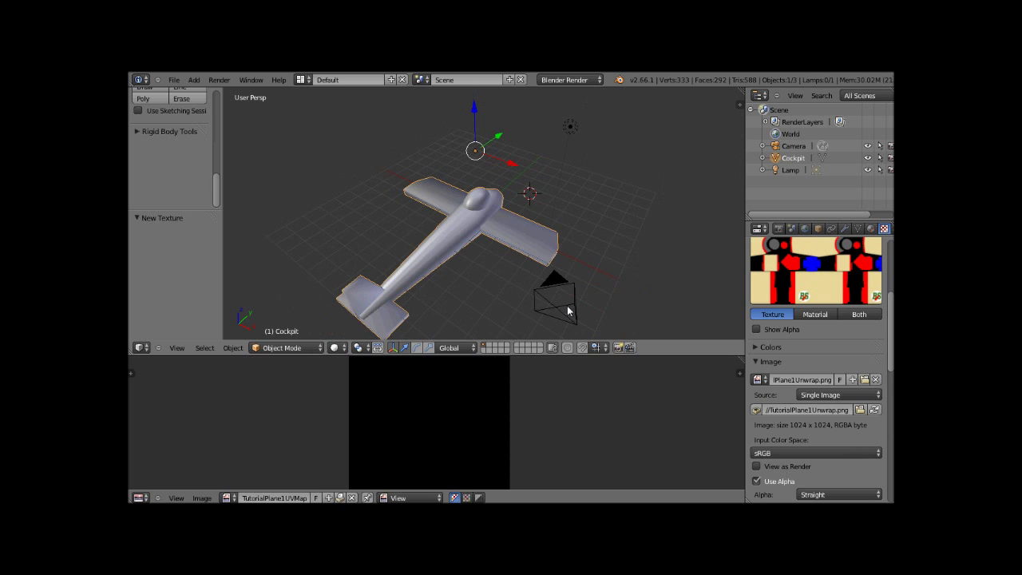
{"action": "mouse_move", "coordinate": [557, 296]}
{"action": "left_mouse_down"}
{"action": "mouse_move", "coordinate": [594, 220]}
{"action": "mouse_move", "coordinate": [699, 179]}
{"action": "left_mouse_up"}
{"action": "right_click", "coordinate": [691, 162]}
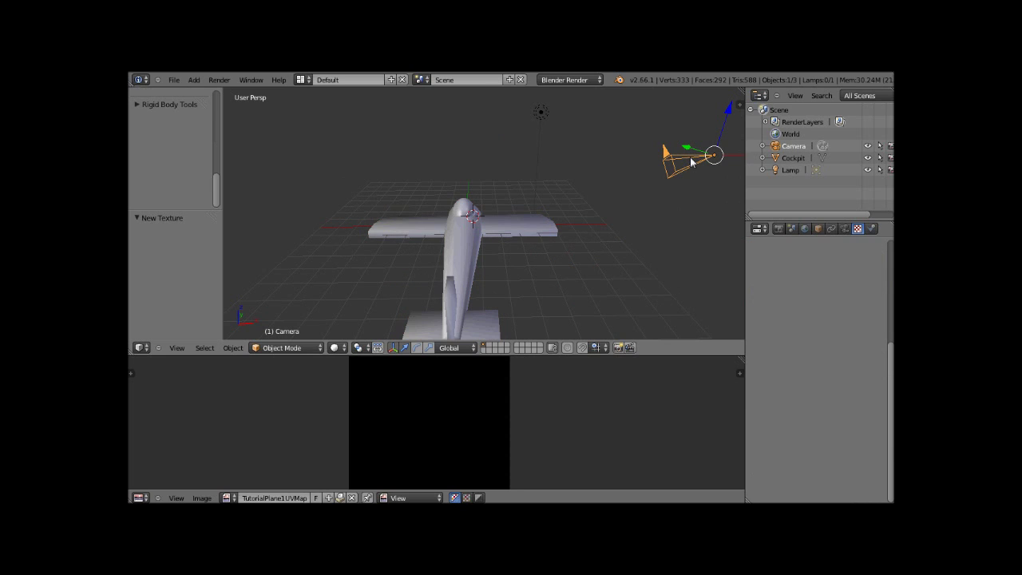
Move the camera left along the X axis
{"action": "key", "text": "g"}
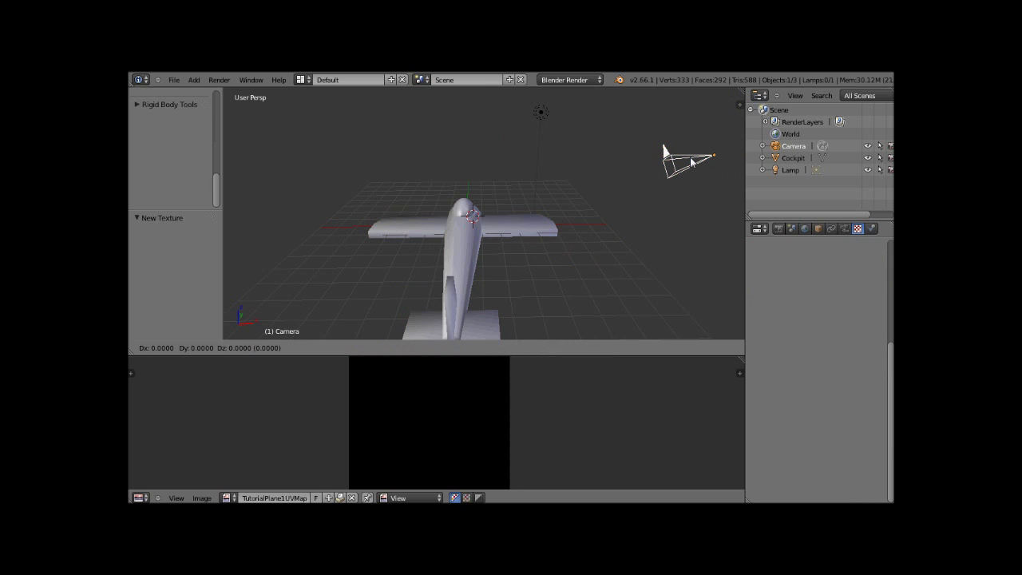
{"action": "key", "text": "x"}
{"action": "left_click", "coordinate": [362, 170]}
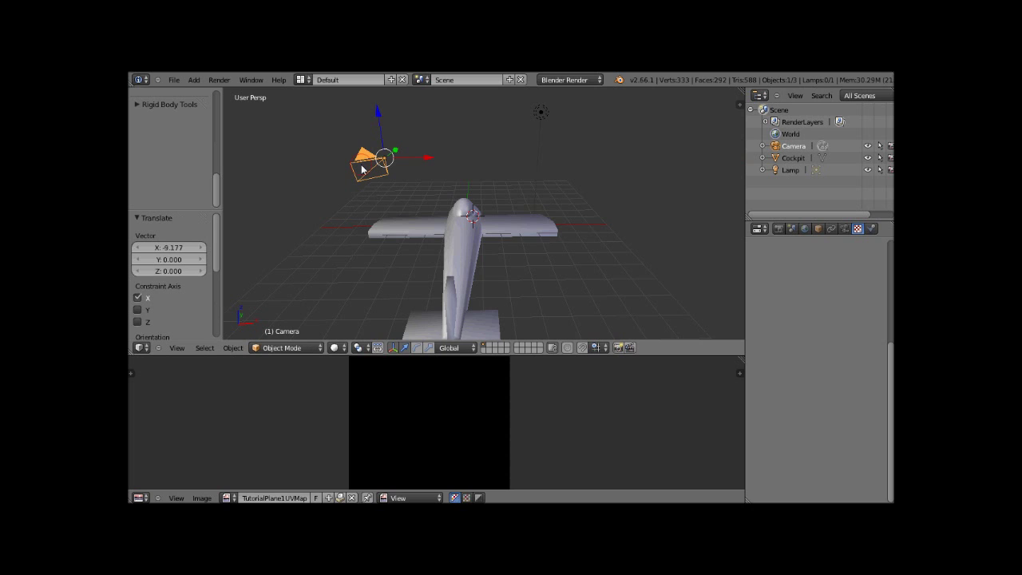
{"action": "left_click_drag", "start_coordinate": [362, 169], "coordinate": [372, 183]}
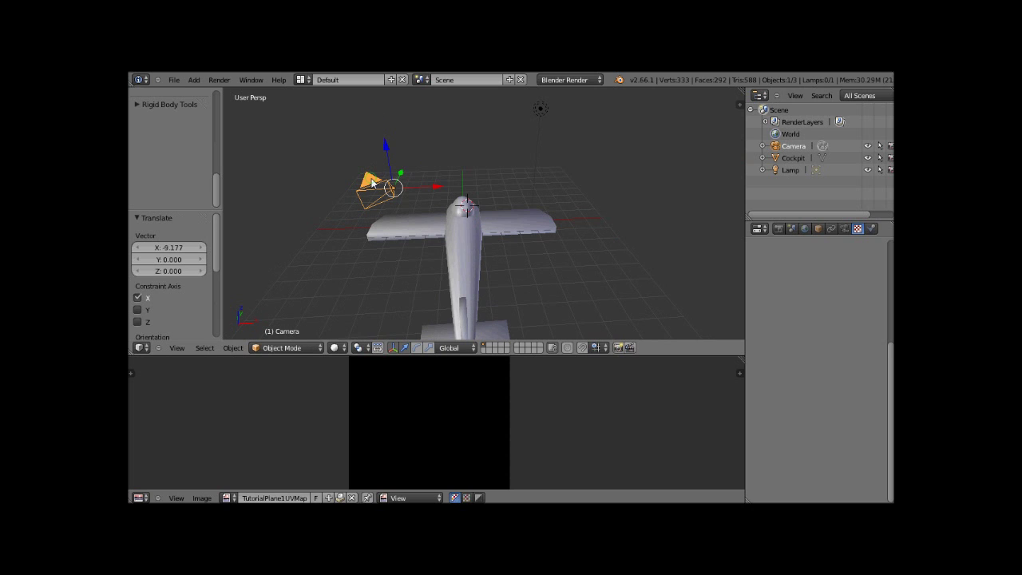
Rotate the camera about -41.8° around Z and tilt it -7.2° around X
{"action": "key", "text": "r"}
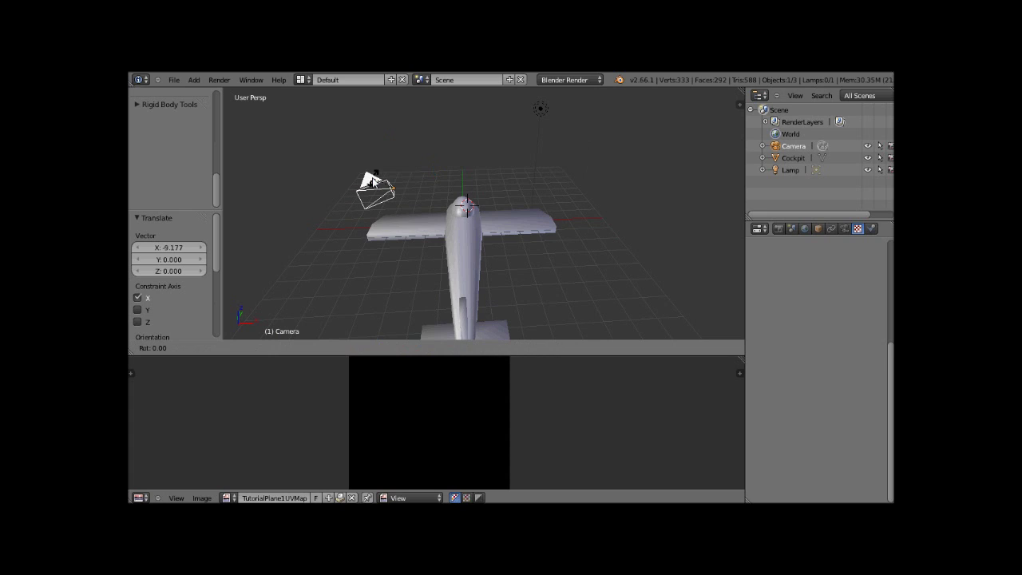
{"action": "key", "text": "z"}
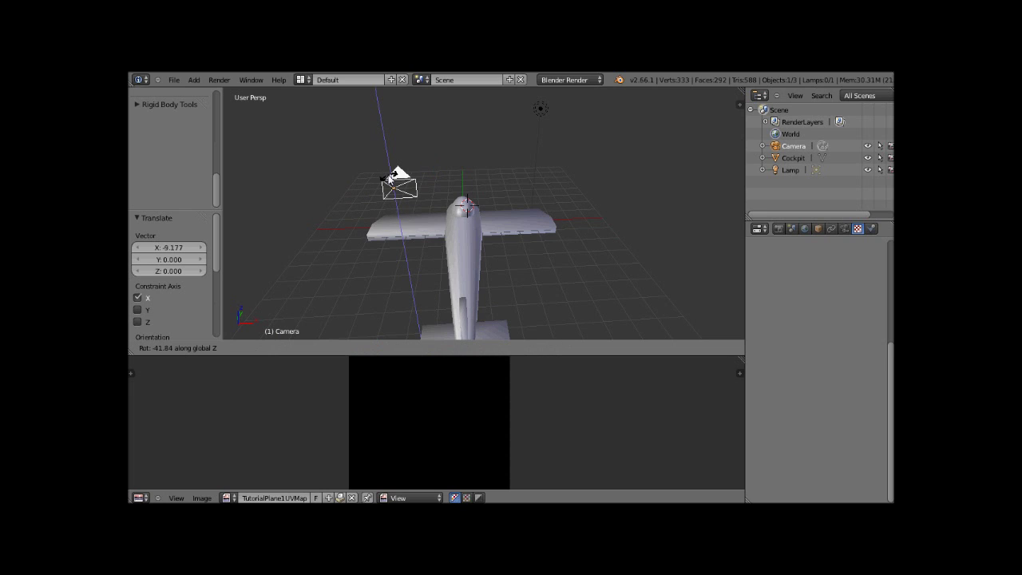
{"action": "left_click", "coordinate": [389, 179]}
{"action": "mouse_move", "coordinate": [403, 184]}
{"action": "left_mouse_down"}
{"action": "mouse_move", "coordinate": [500, 164]}
{"action": "mouse_move", "coordinate": [410, 179]}
{"action": "left_mouse_up"}
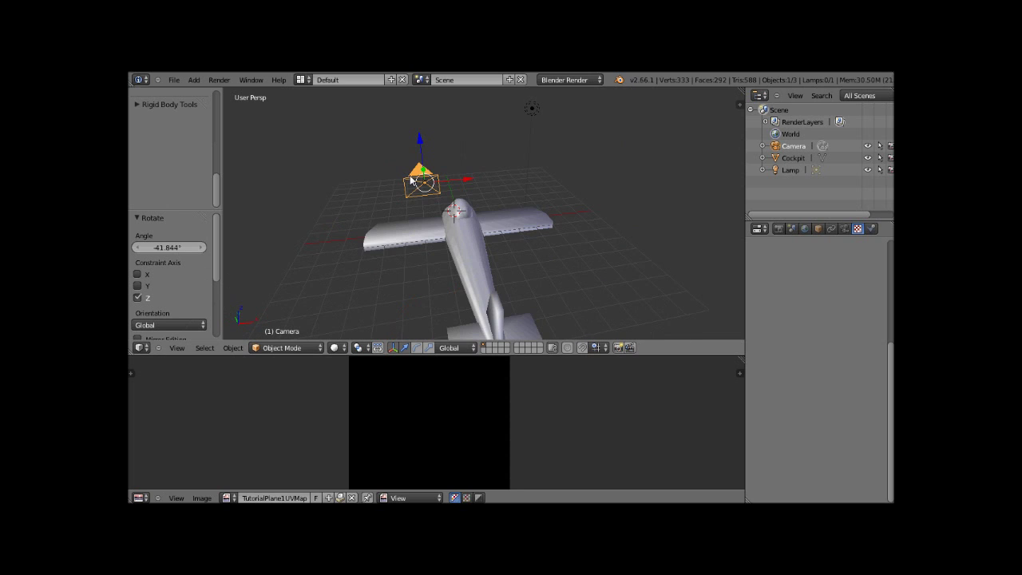
{"action": "key", "text": "r"}
{"action": "key", "text": "x"}
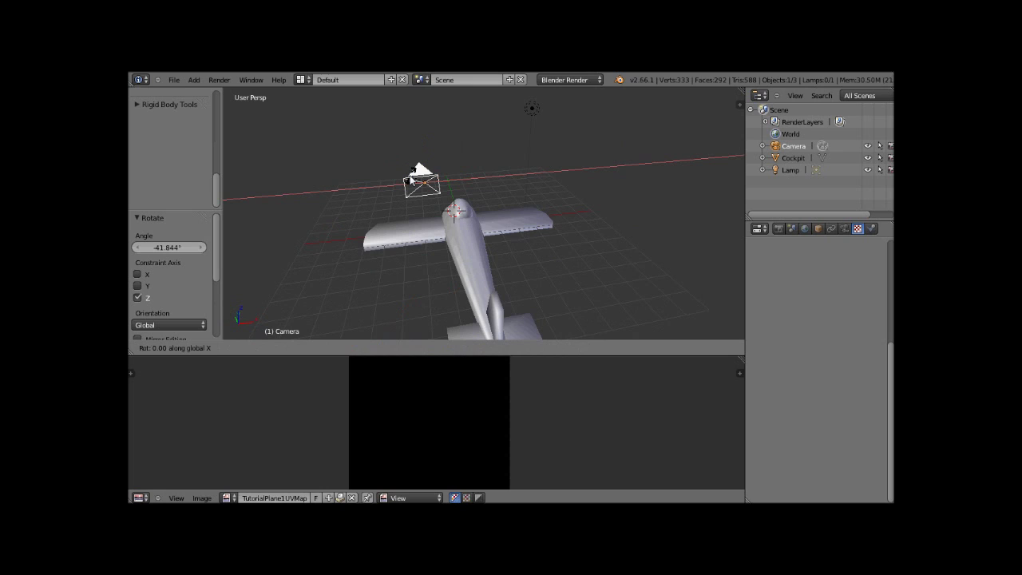
{"action": "left_click", "coordinate": [500, 150]}
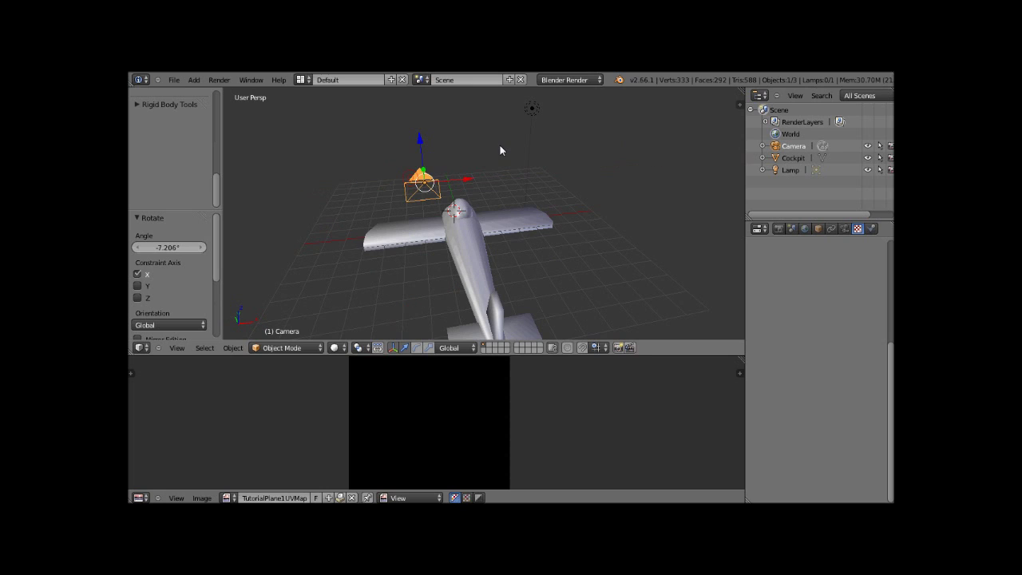
Move the lamp along X to -5.284 and render an image of the plane
{"action": "right_click", "coordinate": [534, 110]}
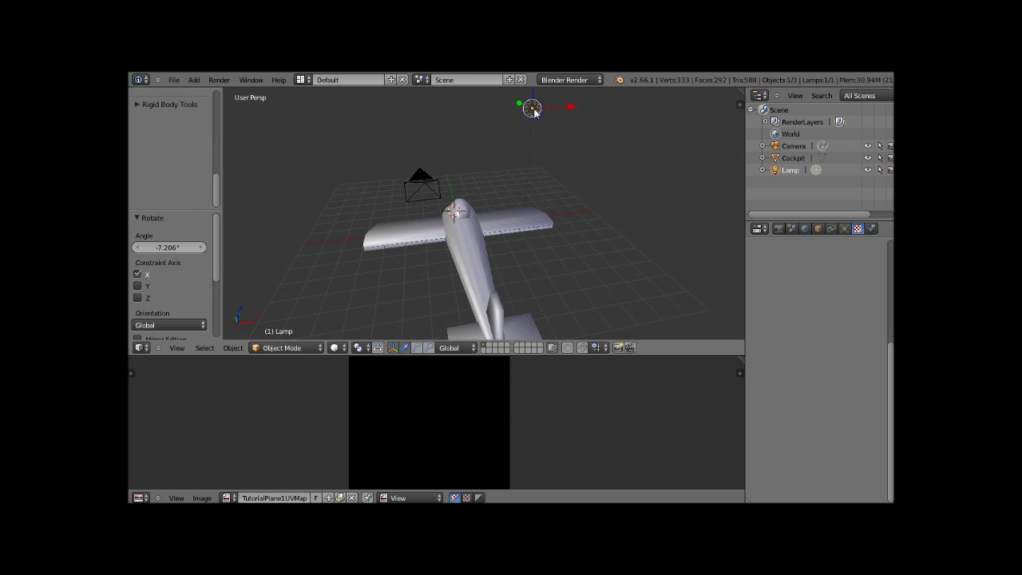
{"action": "key", "text": "g"}
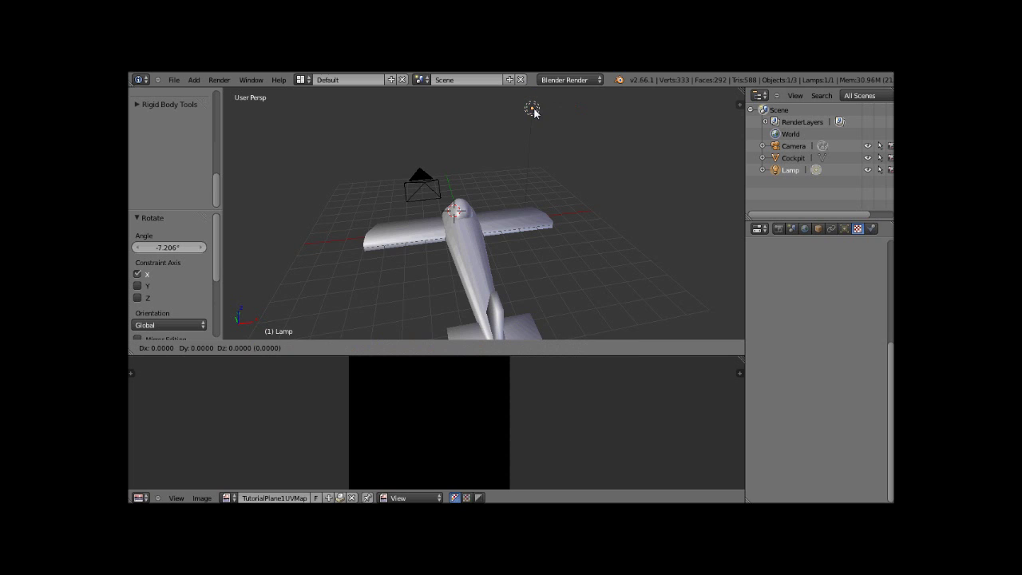
{"action": "key", "text": "x"}
{"action": "left_click", "coordinate": [429, 119]}
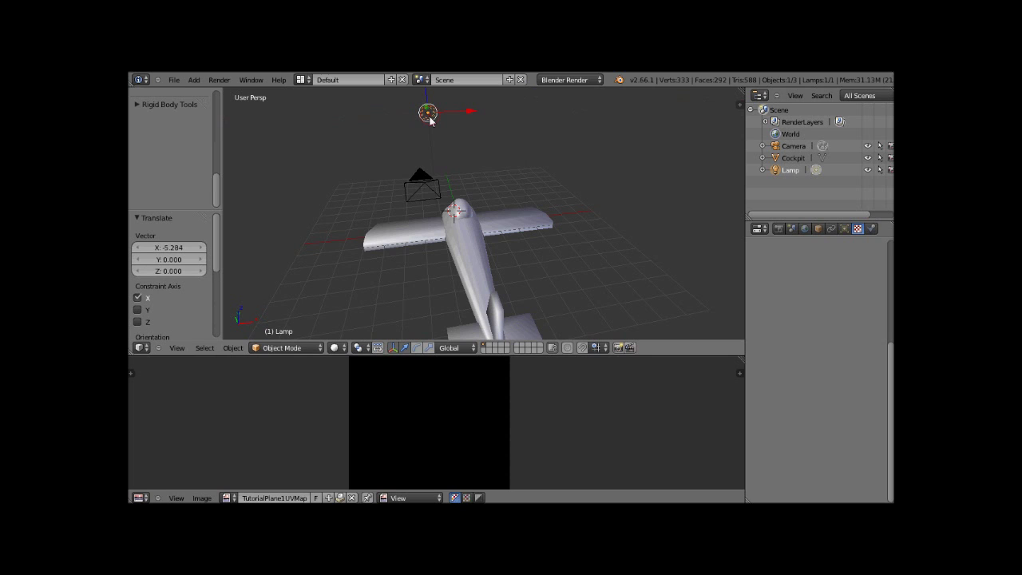
{"action": "left_click", "coordinate": [214, 79]}
{"action": "left_click", "coordinate": [236, 94]}
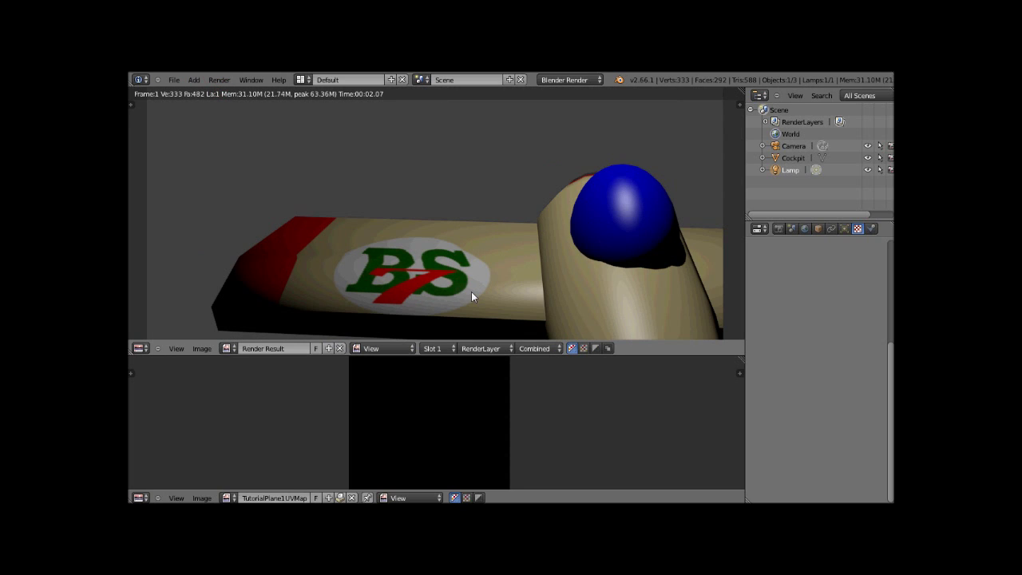
Pan the render to inspect the BS7 wing logo, then close it to the 3D view
{"action": "mouse_move", "coordinate": [472, 292]}
{"action": "left_mouse_down"}
{"action": "mouse_move", "coordinate": [526, 260]}
{"action": "mouse_move", "coordinate": [535, 269]}
{"action": "mouse_move", "coordinate": [562, 243]}
{"action": "left_mouse_up"}
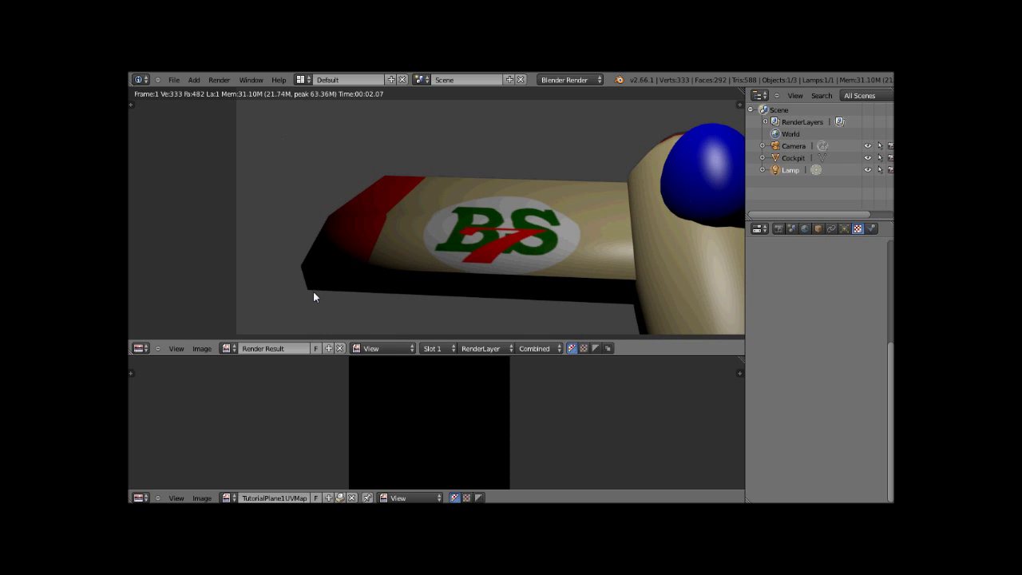
{"action": "left_click_drag", "start_coordinate": [384, 233], "coordinate": [394, 261]}
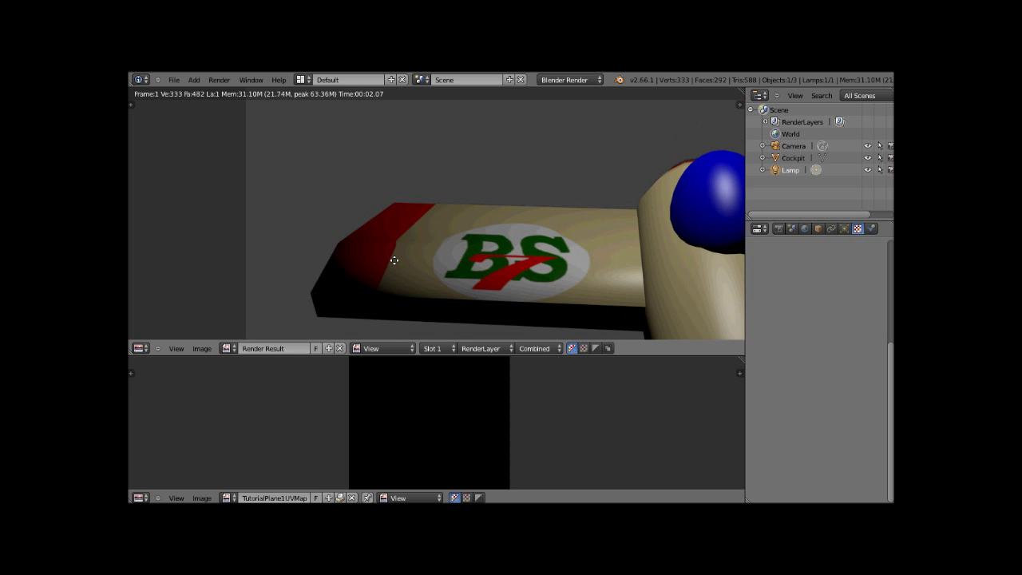
{"action": "key", "text": "Escape"}
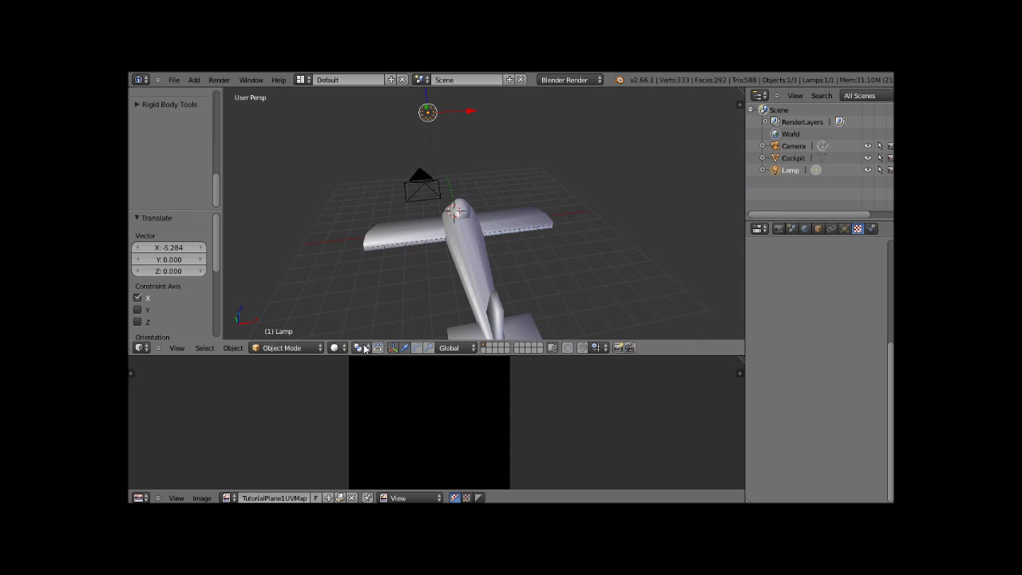
Put the Cockpit plane into Edit Mode to show its UV layout, then bring up GIMP
{"action": "right_click", "coordinate": [405, 232]}
{"action": "left_click", "coordinate": [279, 347]}
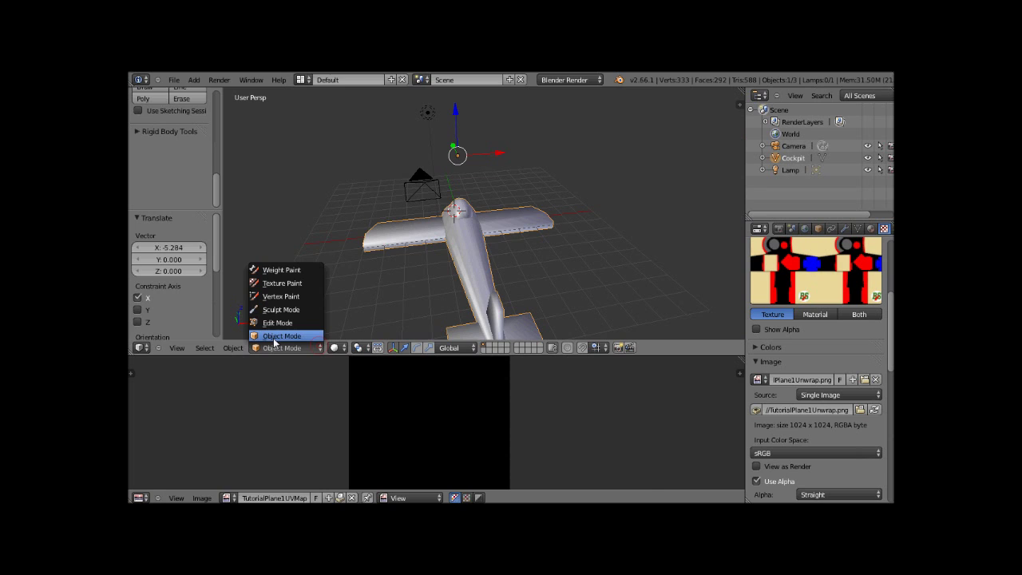
{"action": "left_click", "coordinate": [277, 322]}
{"action": "scroll", "coordinate": [344, 237], "scroll_direction": "up", "scroll_amount": 2}
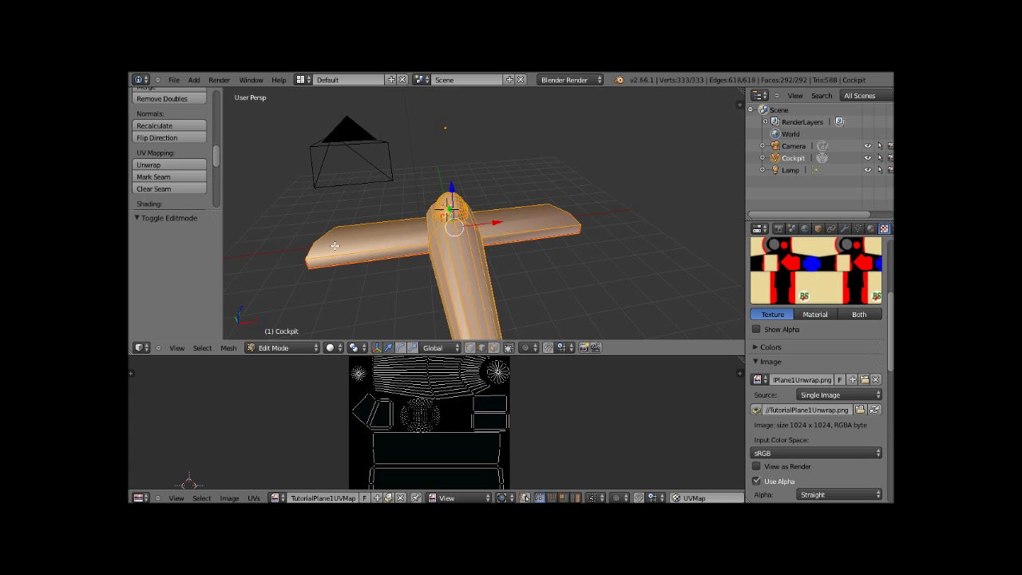
{"action": "scroll", "coordinate": [398, 442], "scroll_direction": "down", "scroll_amount": 1}
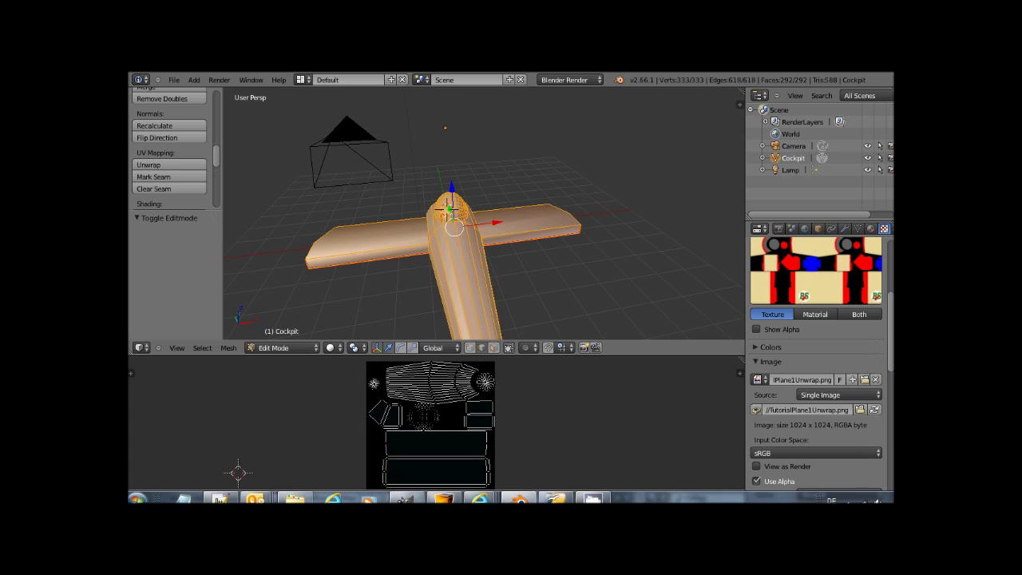
{"action": "left_click", "coordinate": [557, 498]}
{"action": "left_click", "coordinate": [407, 498]}
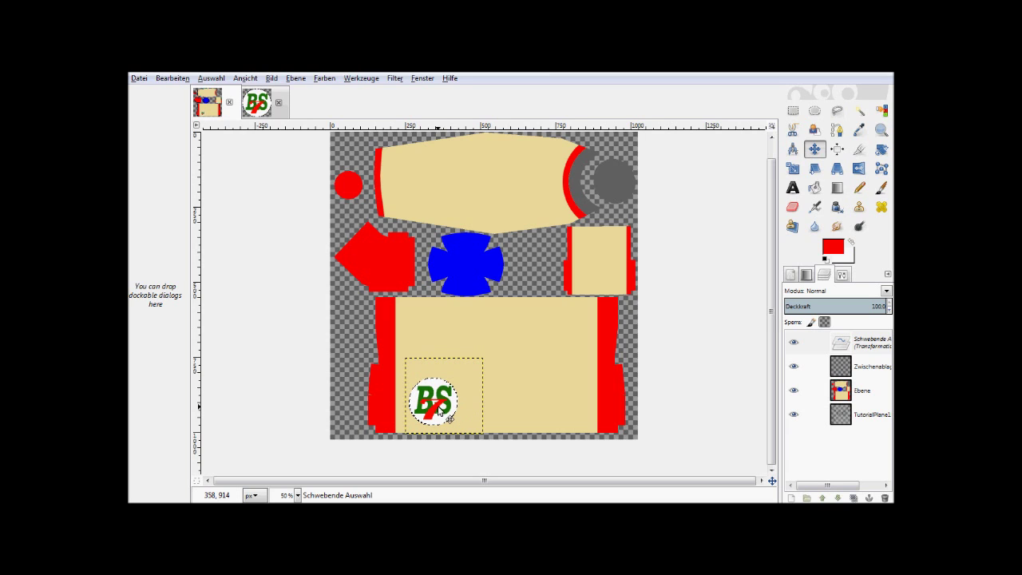
Nudge the BS7 logo slightly up-left and re-export the texture as TutorialPlane1Unwrap.png
{"action": "mouse_move", "coordinate": [440, 412]}
{"action": "left_mouse_down"}
{"action": "mouse_move", "coordinate": [440, 394]}
{"action": "mouse_move", "coordinate": [448, 400]}
{"action": "left_mouse_up"}
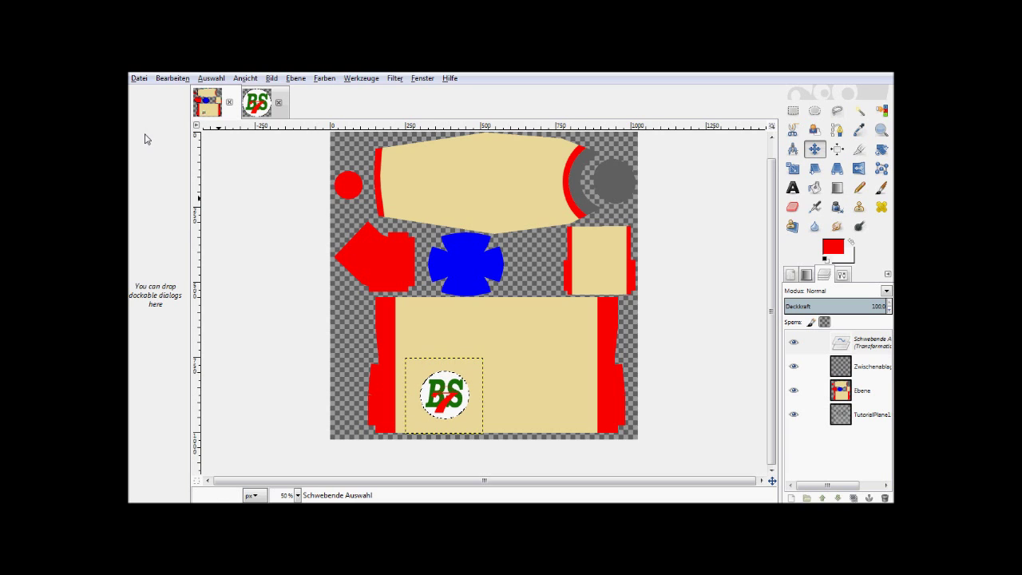
{"action": "left_click", "coordinate": [139, 77]}
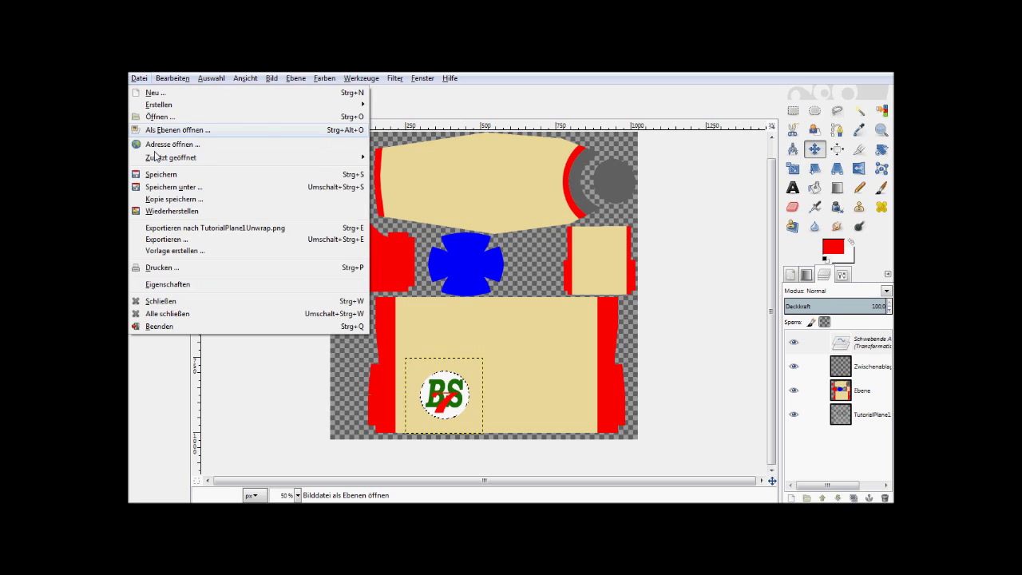
{"action": "left_click", "coordinate": [162, 232]}
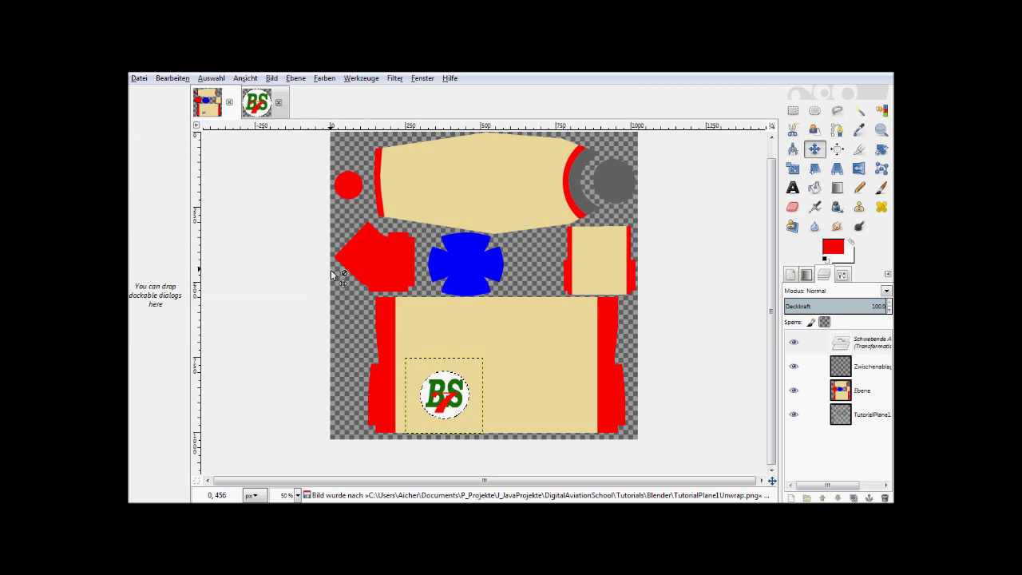
{"action": "key", "text": "alt+Tab"}
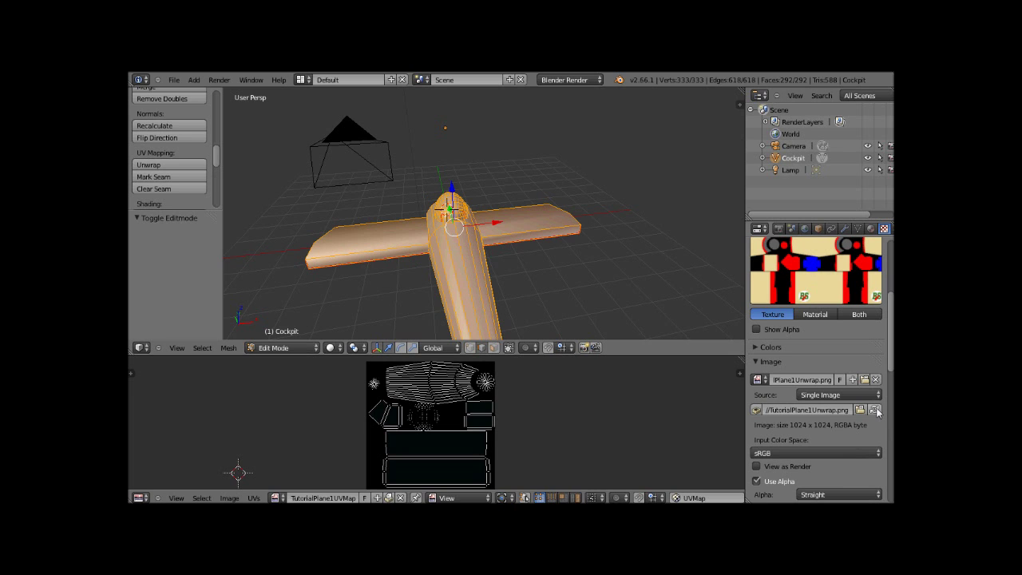
Reload the edited texture and render the plane to inspect the repositioned wing logo
{"action": "left_click", "coordinate": [875, 410]}
{"action": "left_click", "coordinate": [218, 80]}
{"action": "left_click", "coordinate": [230, 94]}
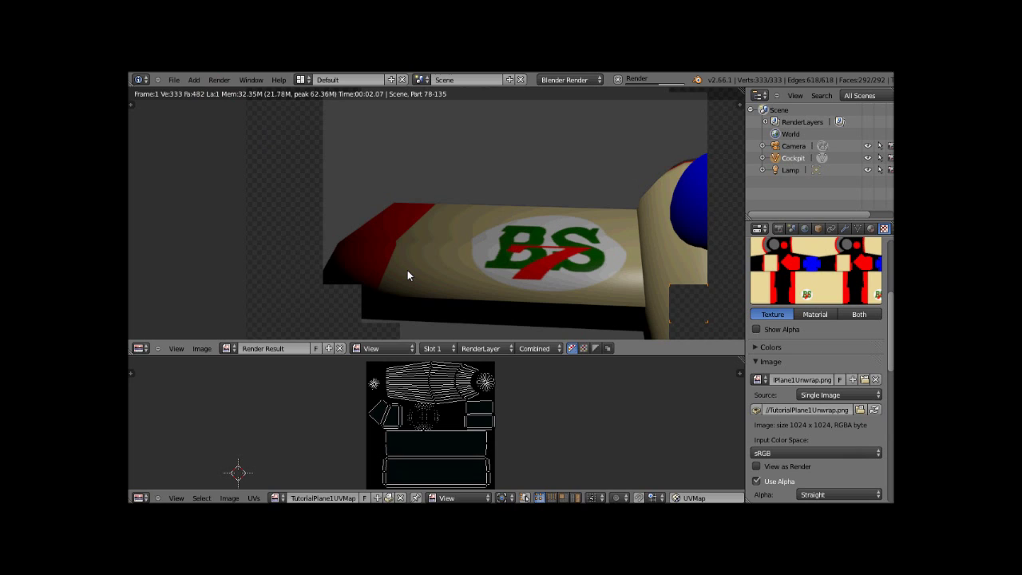
{"action": "mouse_move", "coordinate": [485, 230]}
{"action": "left_mouse_down"}
{"action": "mouse_move", "coordinate": [479, 254]}
{"action": "mouse_move", "coordinate": [475, 241]}
{"action": "left_mouse_up"}
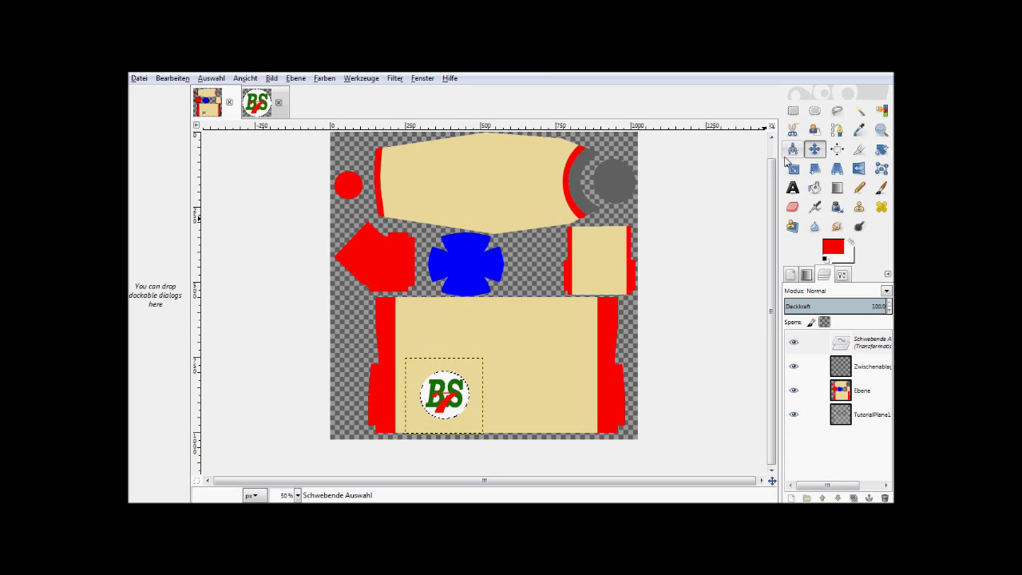
Scale the BS7 logo down to 130×127 px and export it over TutorialPlane1Unwrap.png
{"action": "left_click", "coordinate": [793, 168]}
{"action": "left_click", "coordinate": [456, 399]}
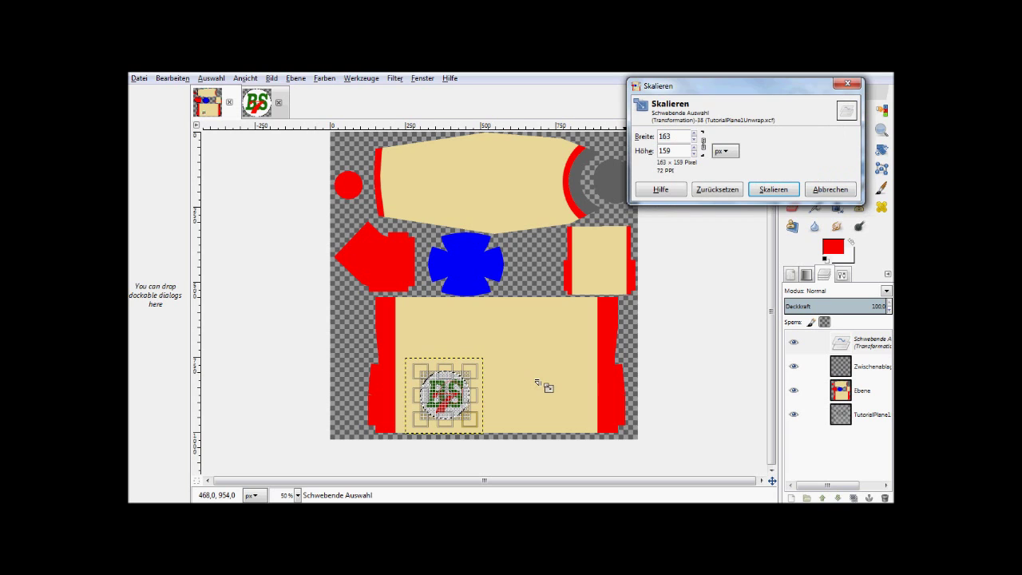
{"action": "left_click_drag", "start_coordinate": [480, 426], "coordinate": [469, 415]}
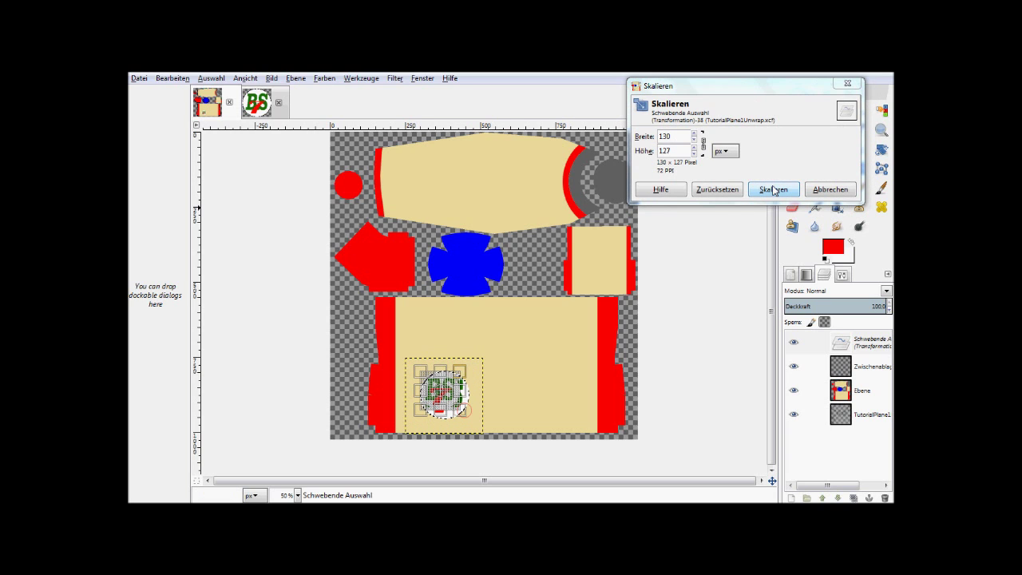
{"action": "left_click", "coordinate": [773, 190]}
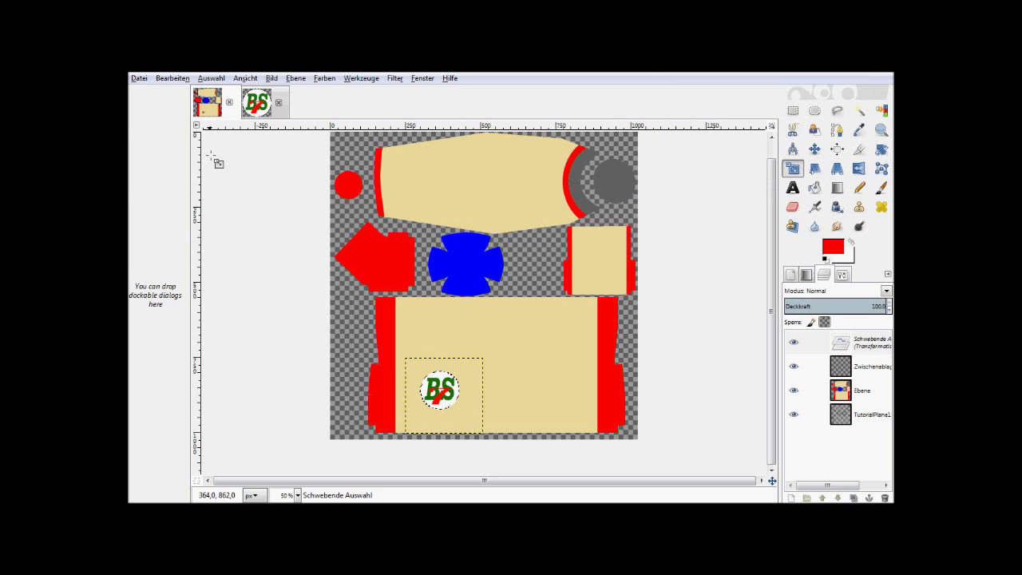
{"action": "left_click", "coordinate": [139, 78]}
{"action": "left_click", "coordinate": [183, 229]}
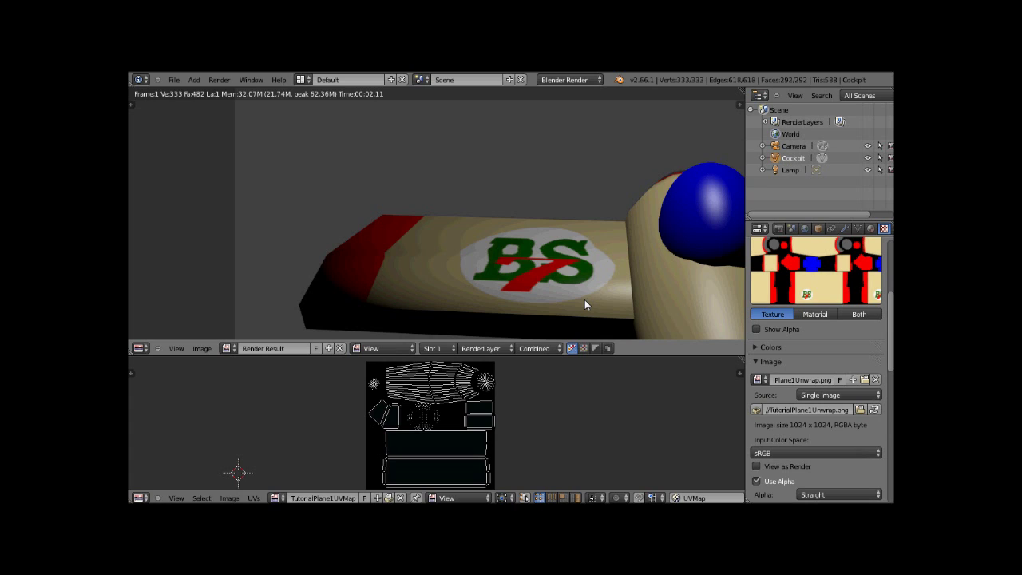
Reload the texture and re-render the plane to check the smaller BS7 wing logo
{"action": "left_click", "coordinate": [875, 410]}
{"action": "key", "text": "Escape"}
{"action": "left_click", "coordinate": [220, 80]}
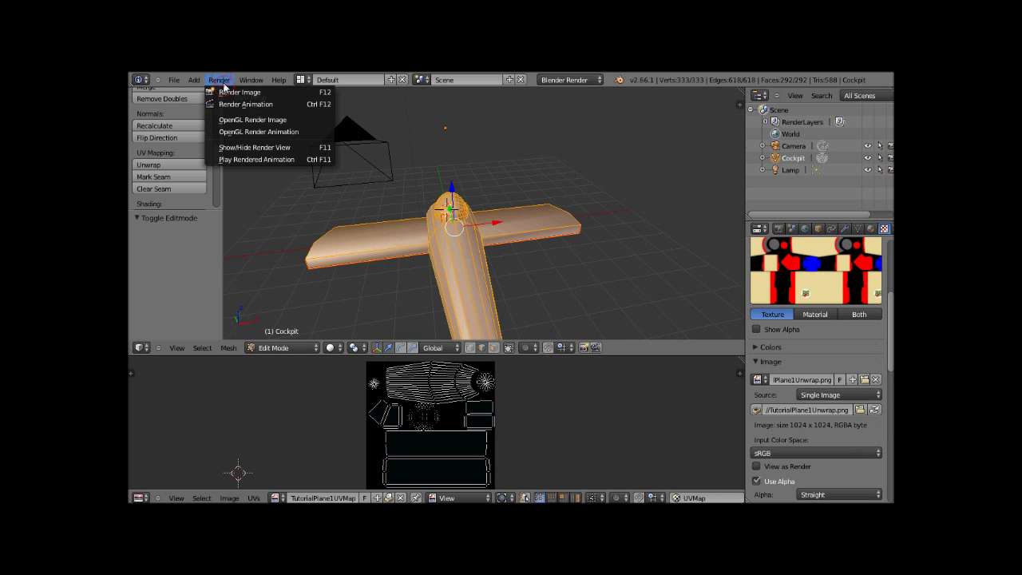
{"action": "left_click", "coordinate": [238, 92]}
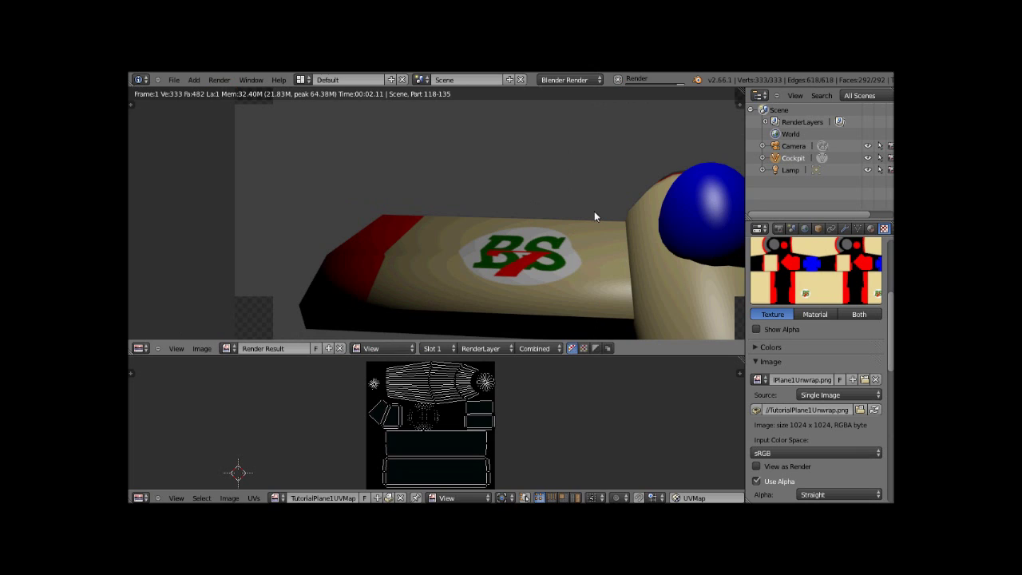
{"action": "mouse_move", "coordinate": [594, 216]}
{"action": "left_mouse_down"}
{"action": "mouse_move", "coordinate": [408, 166]}
{"action": "mouse_move", "coordinate": [469, 185]}
{"action": "left_mouse_up"}
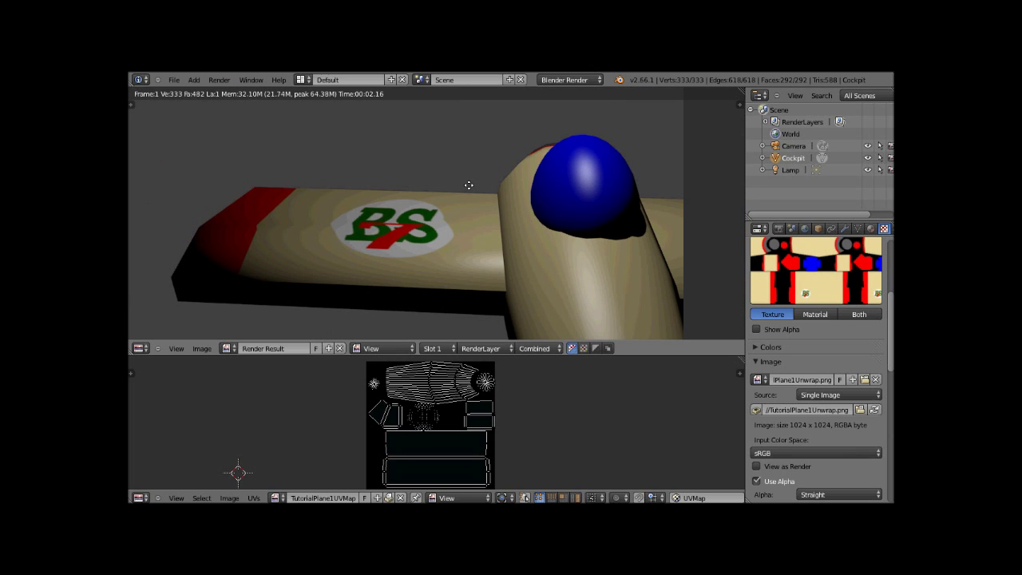
{"action": "key", "text": "Escape"}
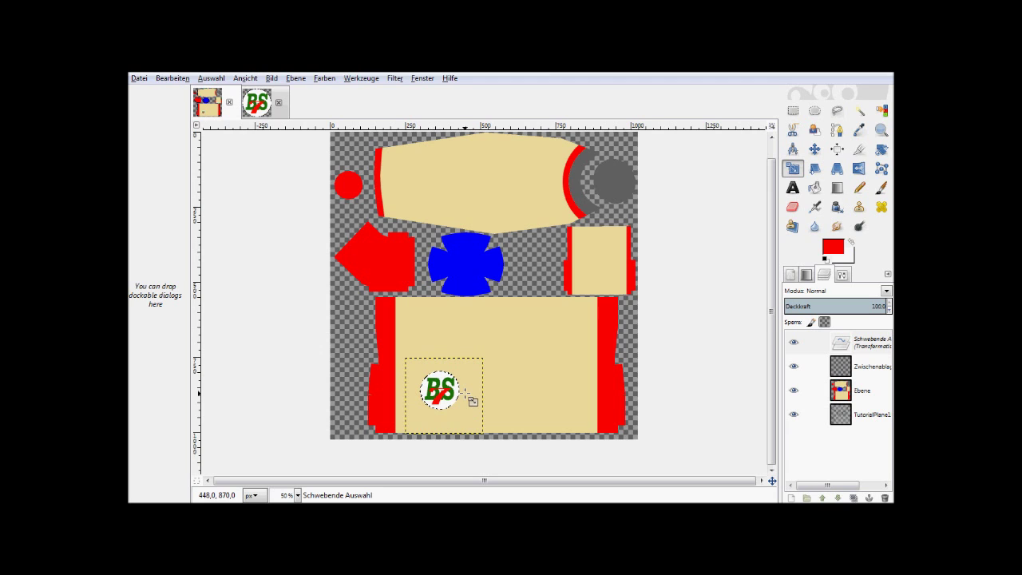
Anchor the floating BS7 logo, duplicate its layer and move the copy to the right
{"action": "left_click", "coordinate": [878, 346]}
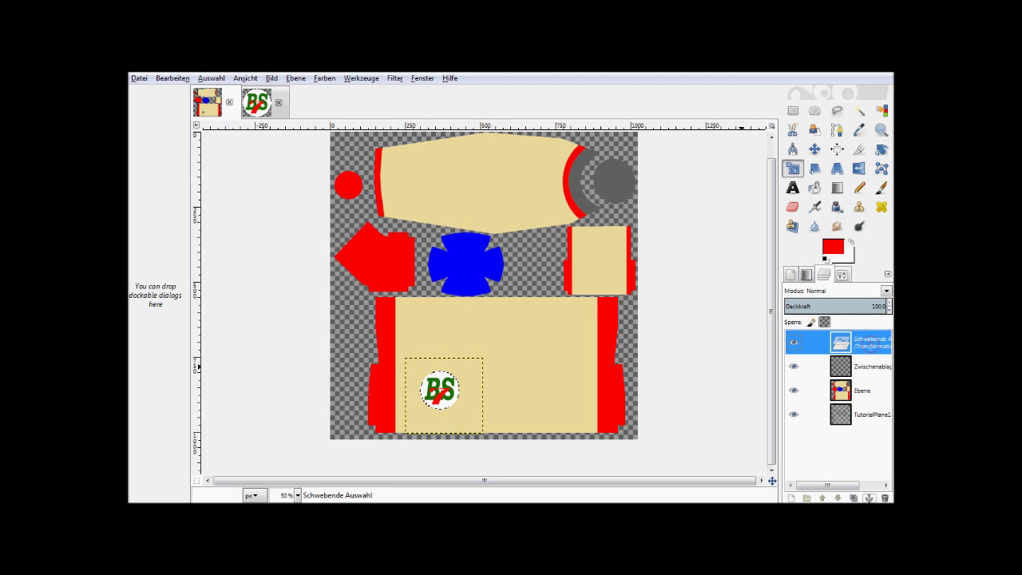
{"action": "left_click", "coordinate": [869, 497]}
{"action": "right_click", "coordinate": [866, 342]}
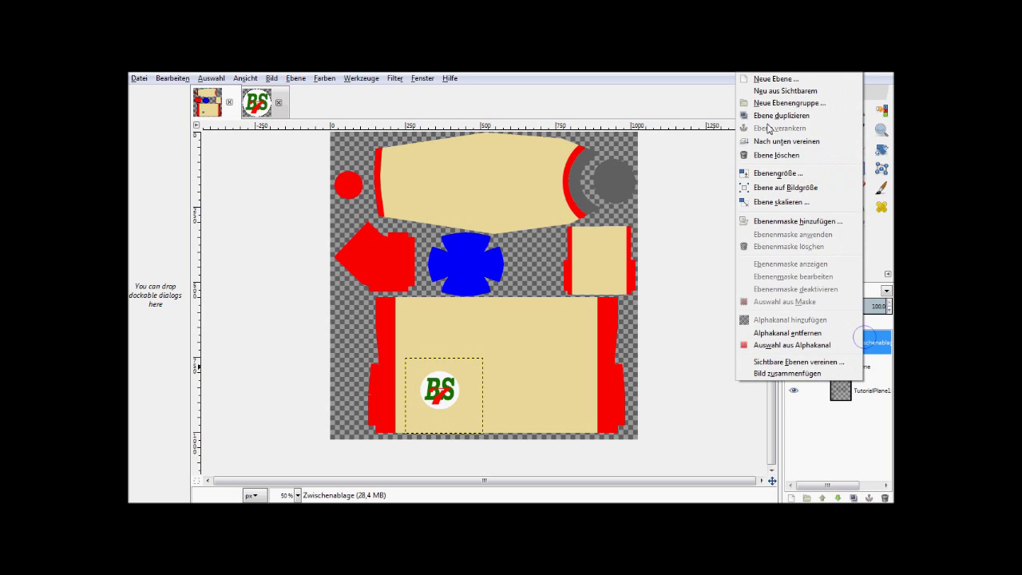
{"action": "left_click", "coordinate": [771, 116]}
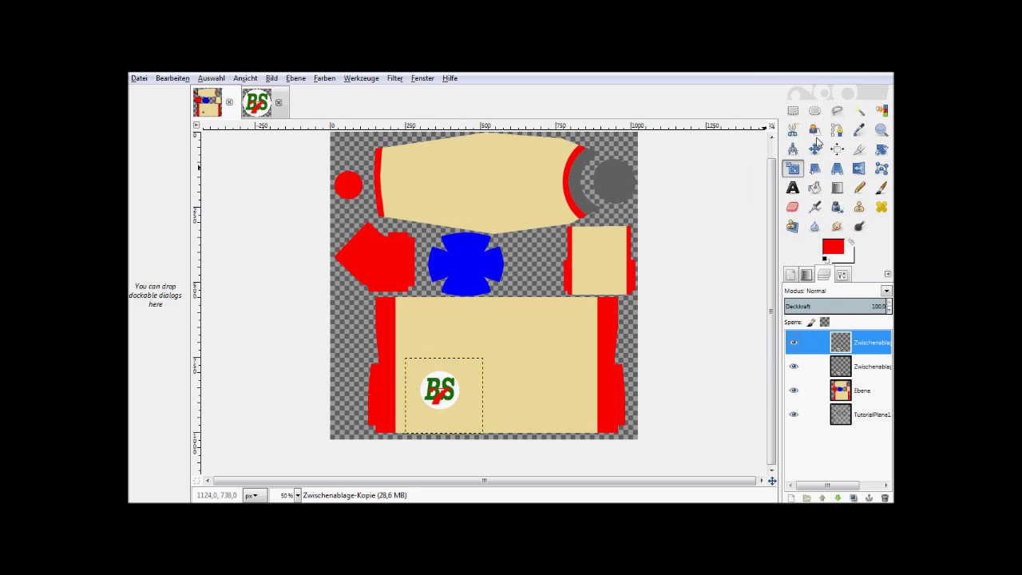
{"action": "left_click", "coordinate": [815, 148]}
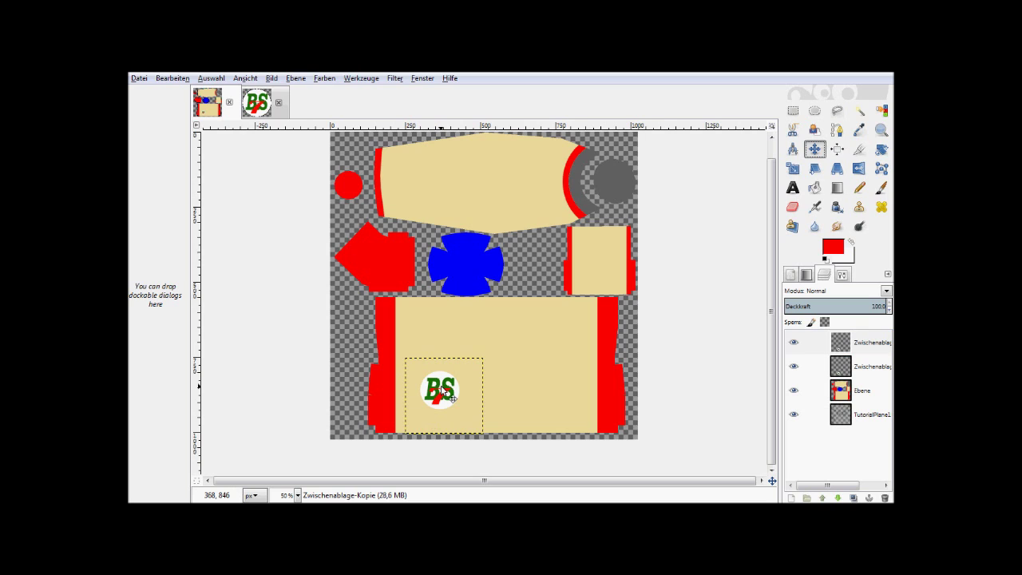
{"action": "left_click_drag", "start_coordinate": [441, 389], "coordinate": [549, 390]}
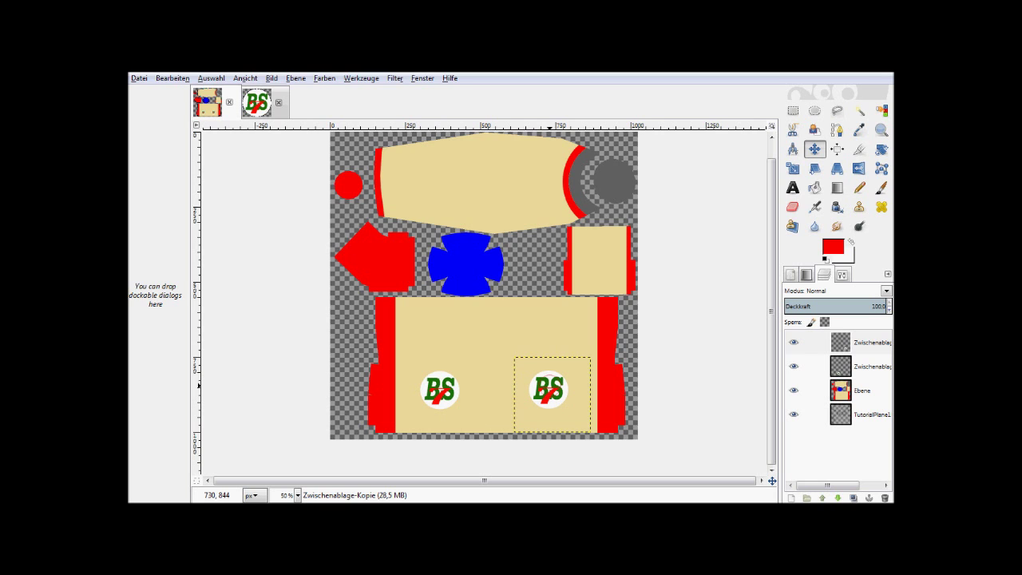
Zoom in and align the copied logo level with the first one
{"action": "key", "text": "2"}
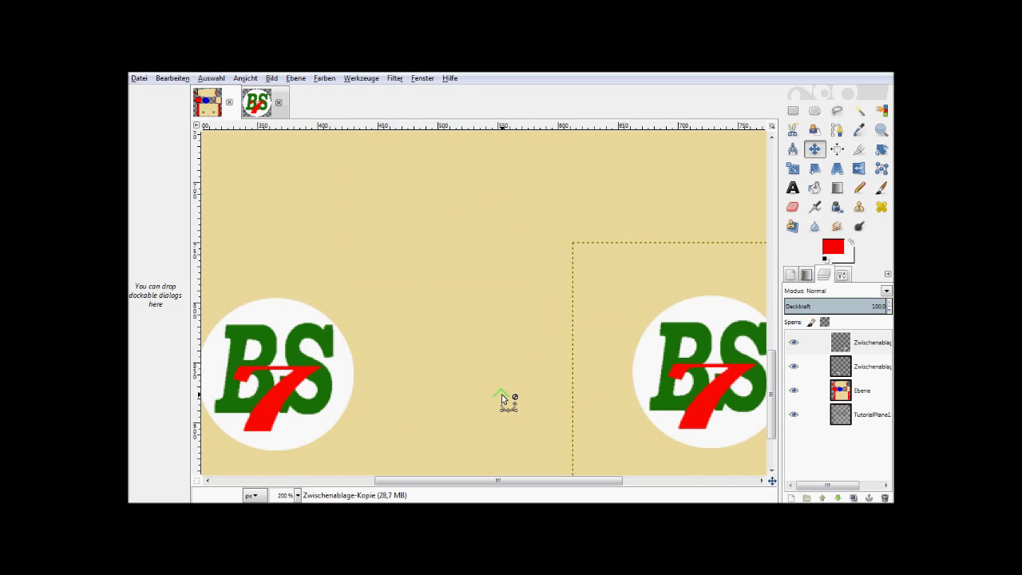
{"action": "scroll", "coordinate": [502, 400], "scroll_direction": "up", "scroll_amount": 3}
{"action": "scroll", "coordinate": [503, 396], "scroll_direction": "down", "scroll_amount": 3}
{"action": "left_click_drag", "start_coordinate": [778, 372], "coordinate": [774, 365]}
{"action": "left_click", "coordinate": [721, 391]}
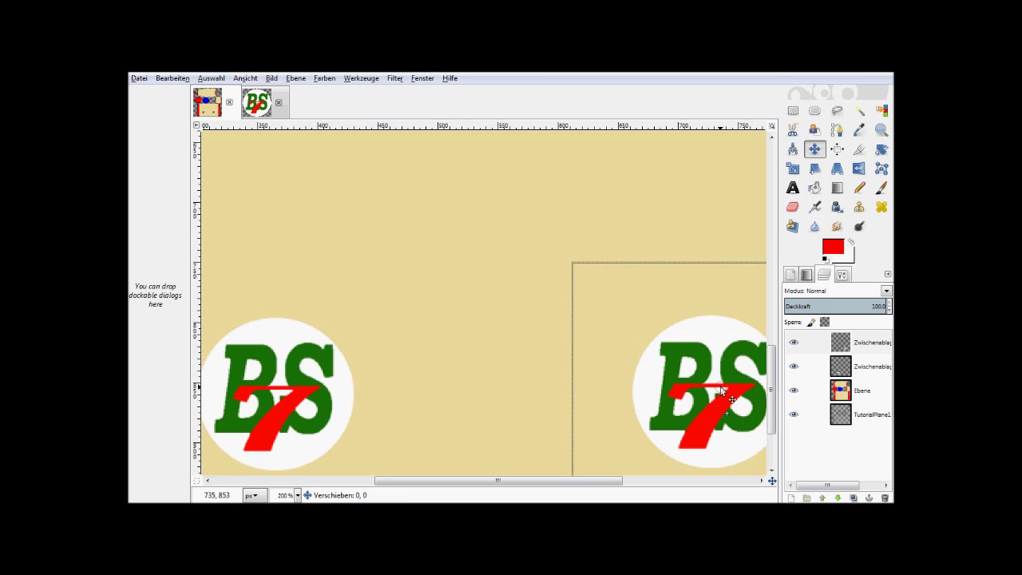
{"action": "left_click_drag", "start_coordinate": [721, 391], "coordinate": [722, 390]}
{"action": "key", "text": "minus"}
{"action": "key", "text": "minus"}
{"action": "key", "text": "minus"}
{"action": "key", "text": "minus"}
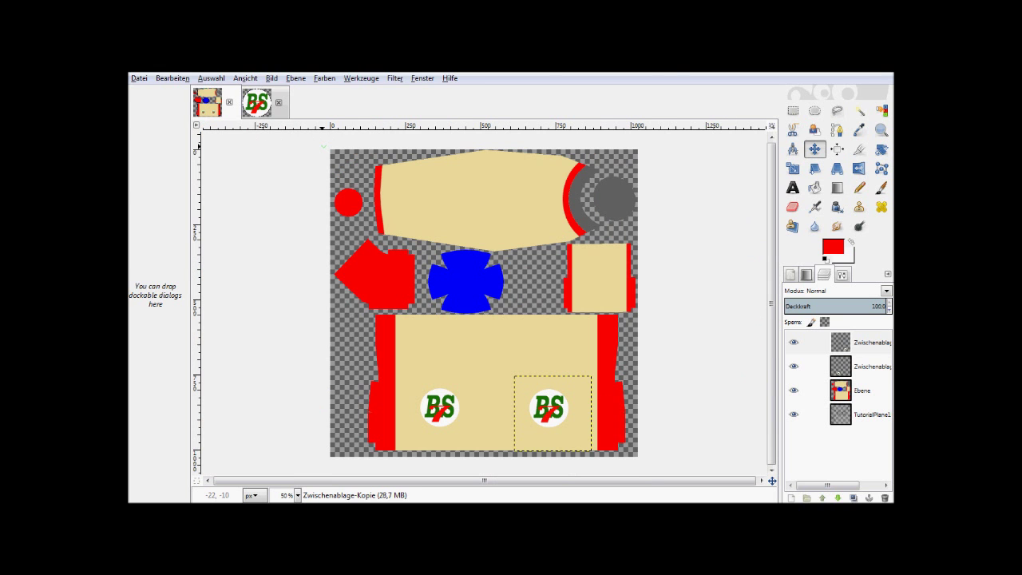
Save the texture as TutorialPlane1Unwrap.xcf and export it to TutorialPlane1Unwrap.png
{"action": "left_click", "coordinate": [139, 78]}
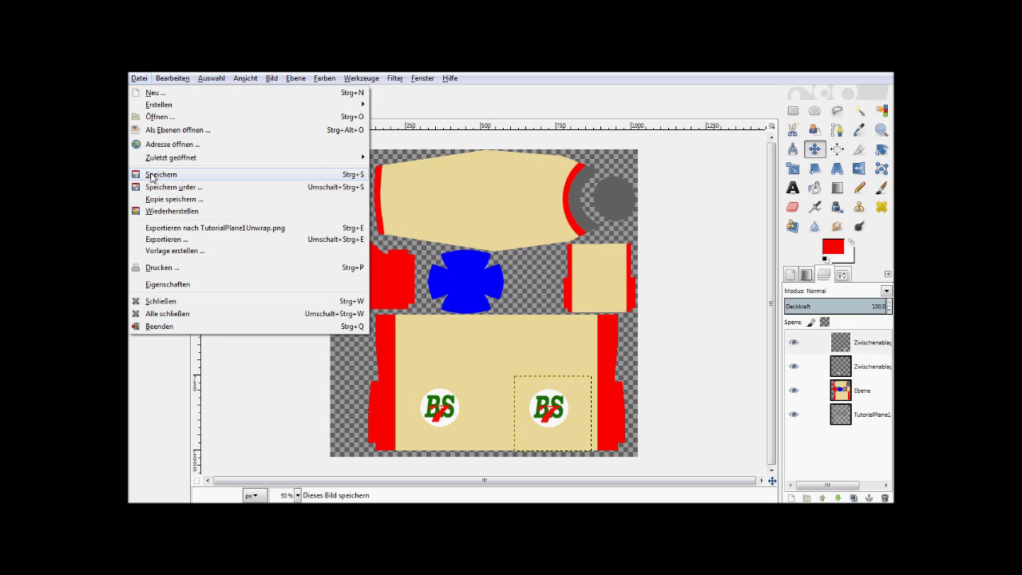
{"action": "left_click", "coordinate": [151, 177]}
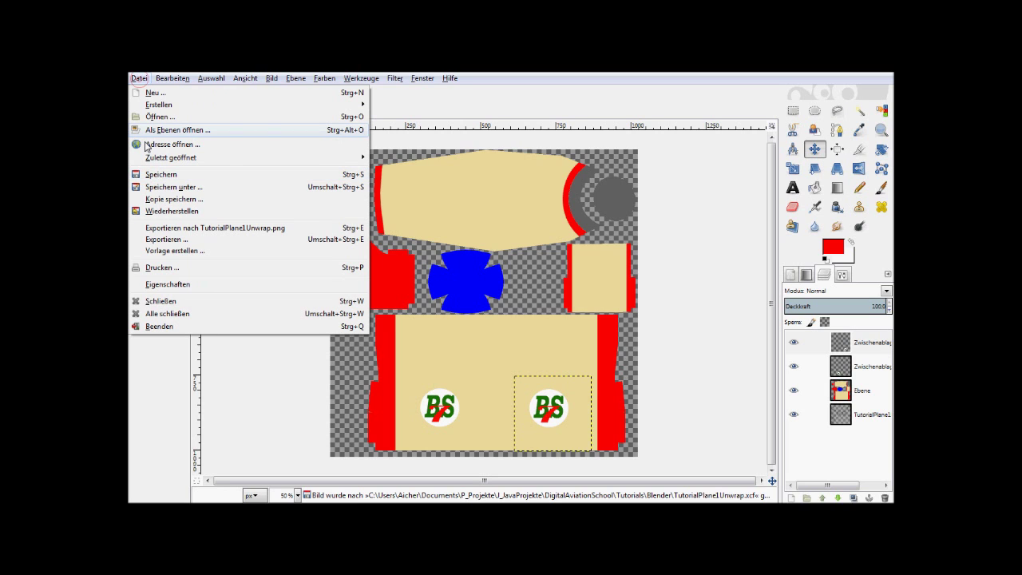
{"action": "left_click", "coordinate": [159, 229]}
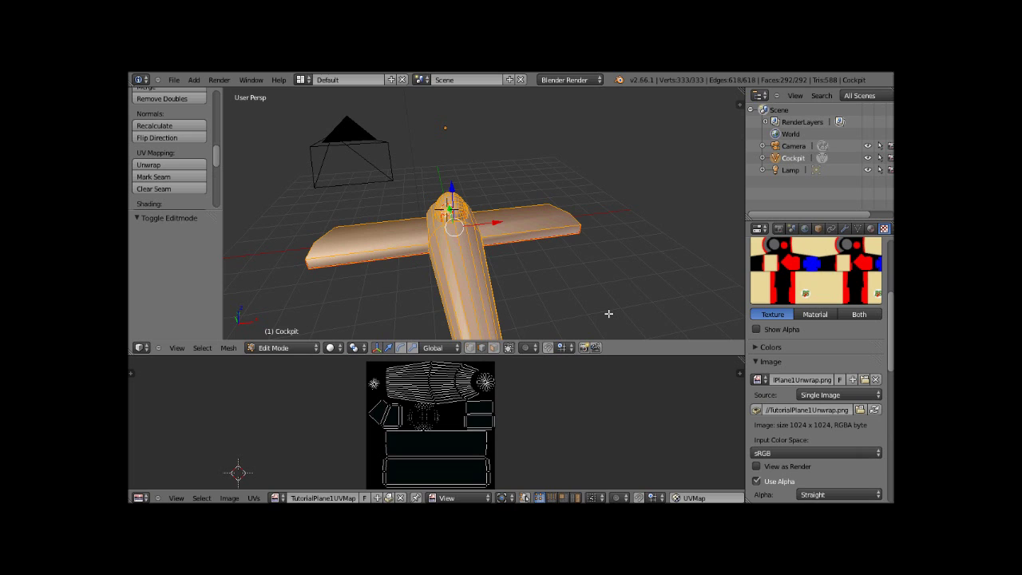
Reload the texture, render the airplane, then zoom out and orbit to a side view
{"action": "left_click", "coordinate": [875, 409]}
{"action": "left_click", "coordinate": [218, 80]}
{"action": "left_click", "coordinate": [239, 92]}
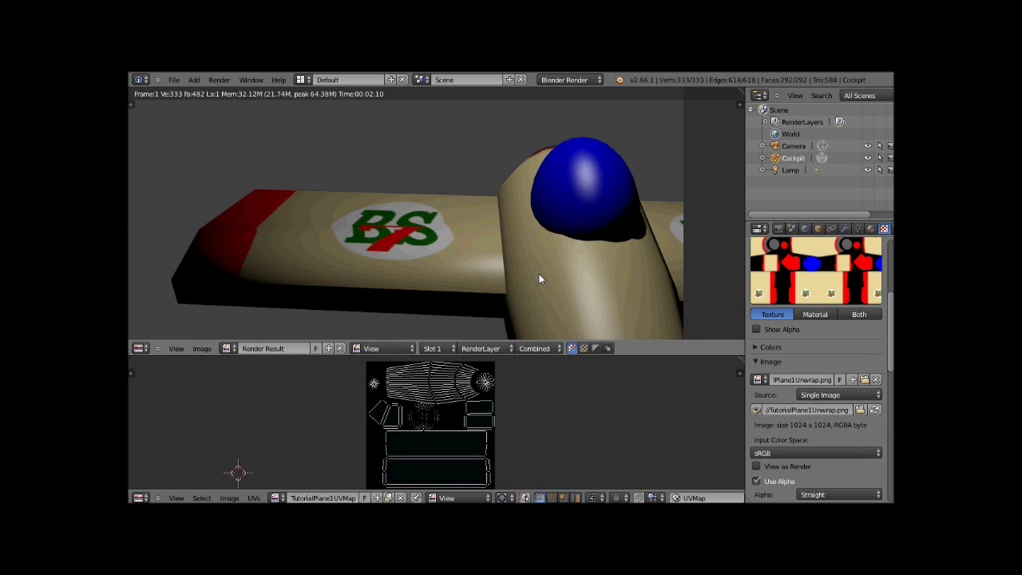
{"action": "key", "text": "Escape"}
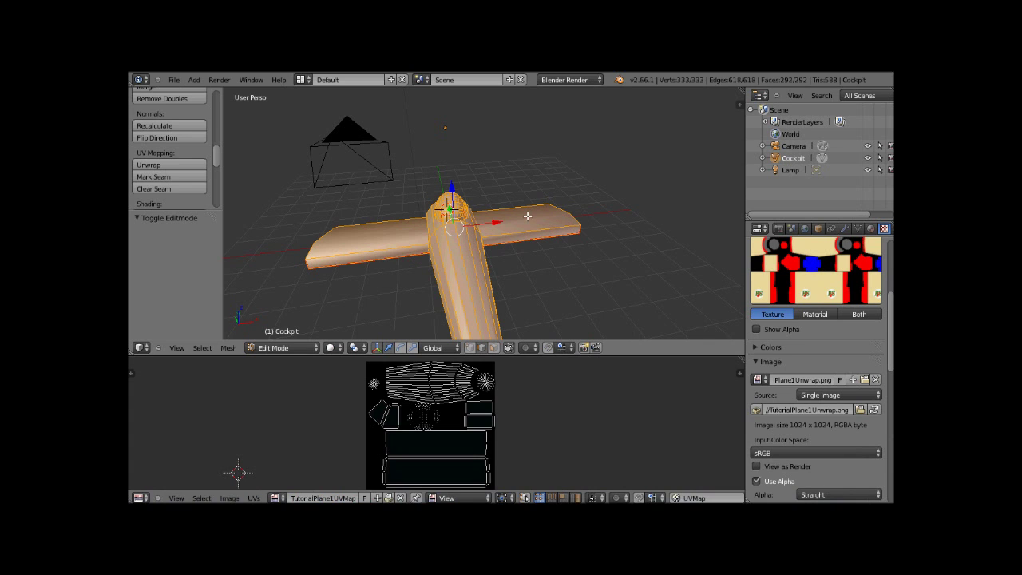
{"action": "scroll", "coordinate": [531, 235], "scroll_direction": "down", "scroll_amount": 3}
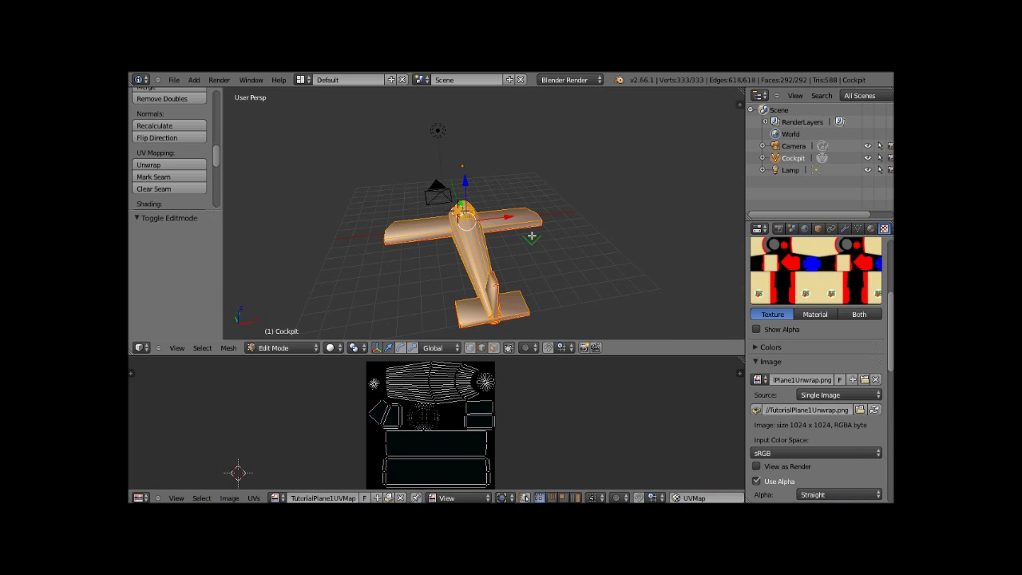
{"action": "mouse_move", "coordinate": [531, 235]}
{"action": "left_mouse_down"}
{"action": "mouse_move", "coordinate": [546, 228]}
{"action": "mouse_move", "coordinate": [511, 239]}
{"action": "left_mouse_up"}
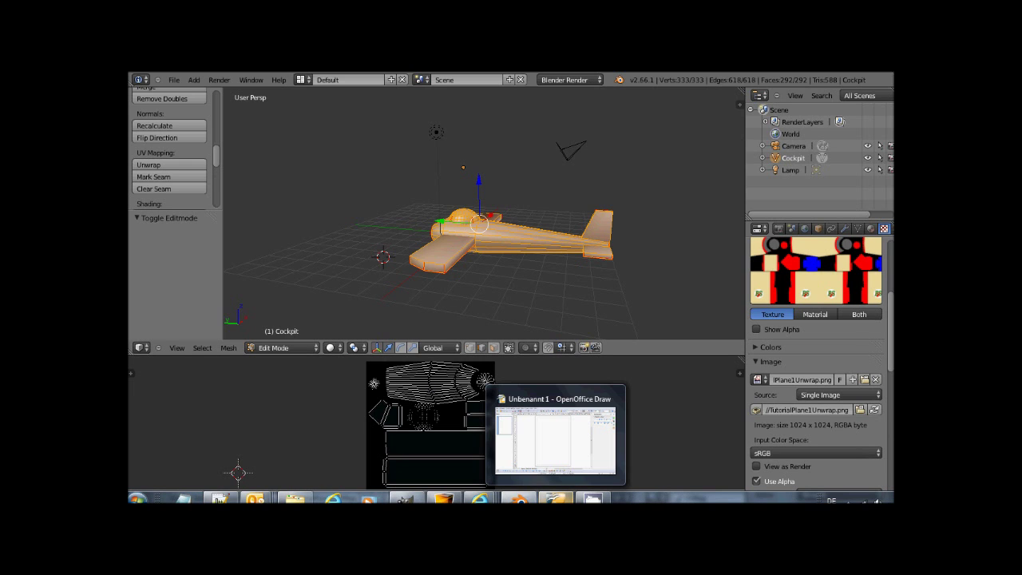
Bring up OpenOffice Draw and search the page and thumbnail context menus for page options
{"action": "left_click", "coordinate": [557, 498]}
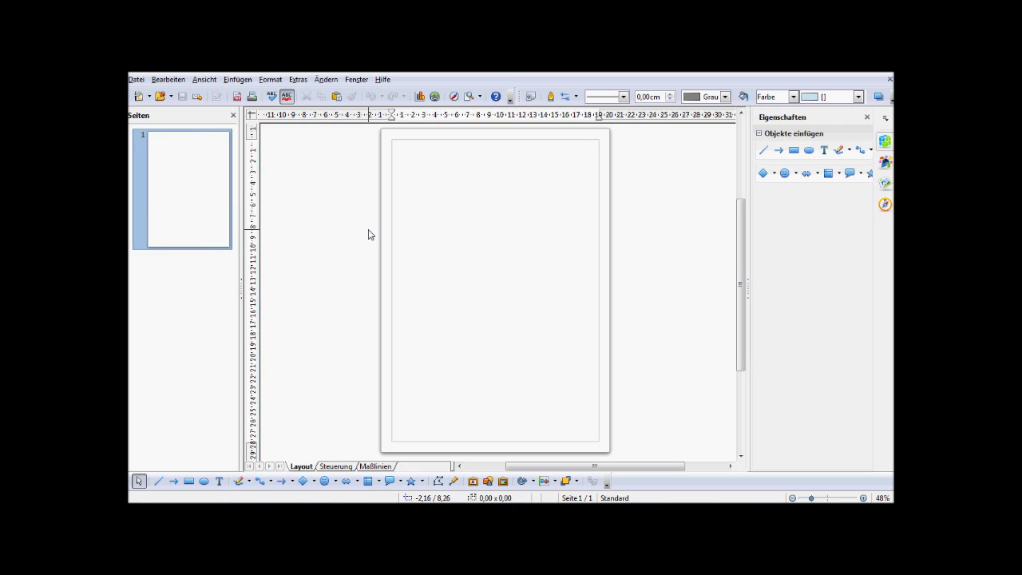
{"action": "scroll", "coordinate": [389, 231], "scroll_direction": "up", "scroll_amount": 1}
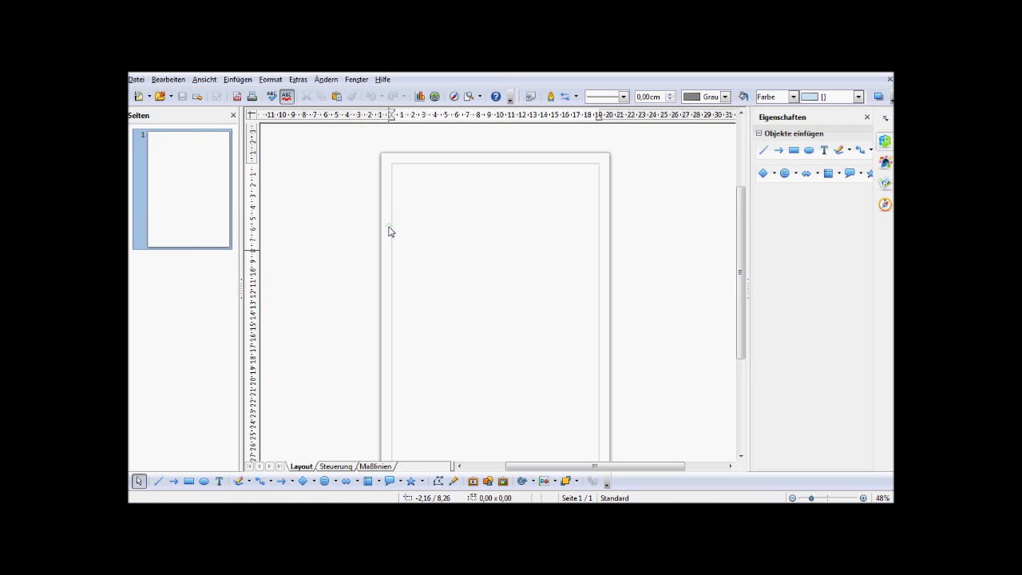
{"action": "right_click", "coordinate": [441, 226]}
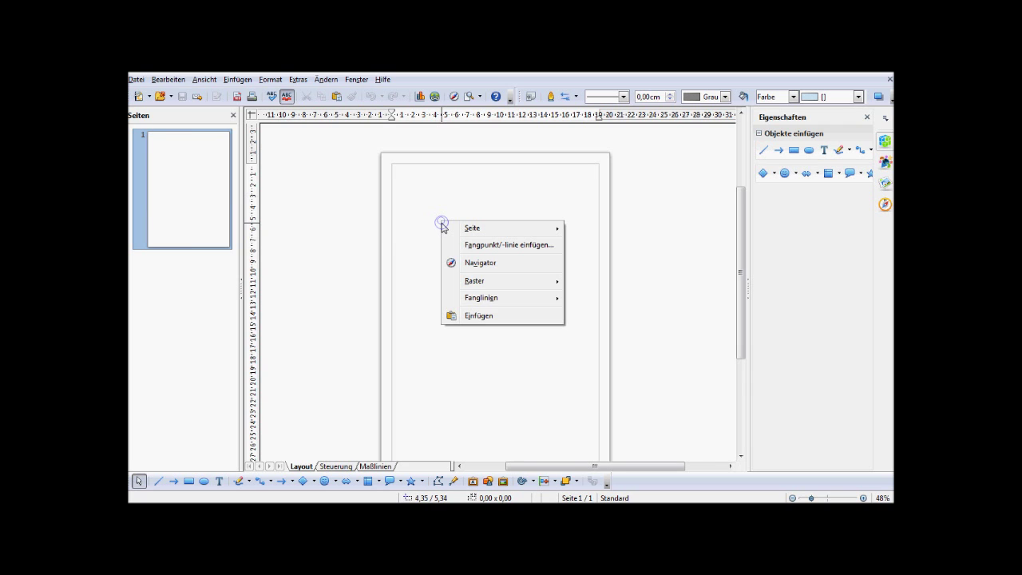
{"action": "left_click", "coordinate": [413, 222]}
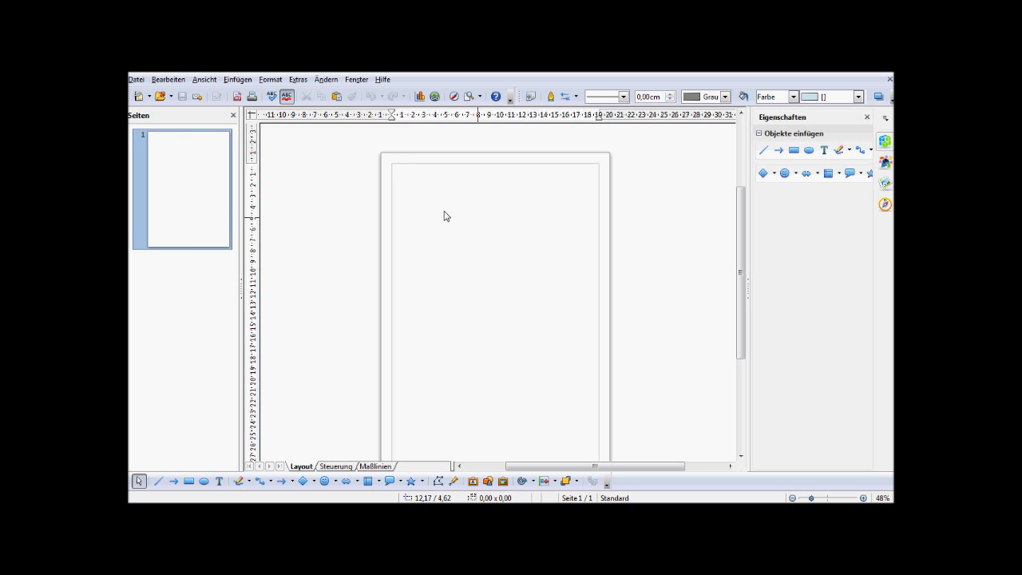
{"action": "right_click", "coordinate": [185, 180]}
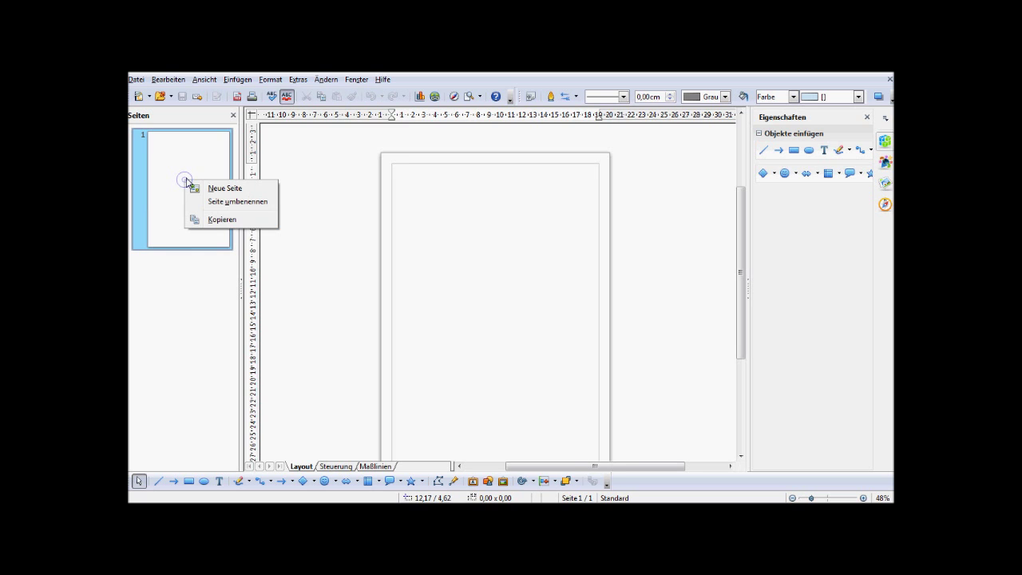
{"action": "left_click", "coordinate": [437, 194]}
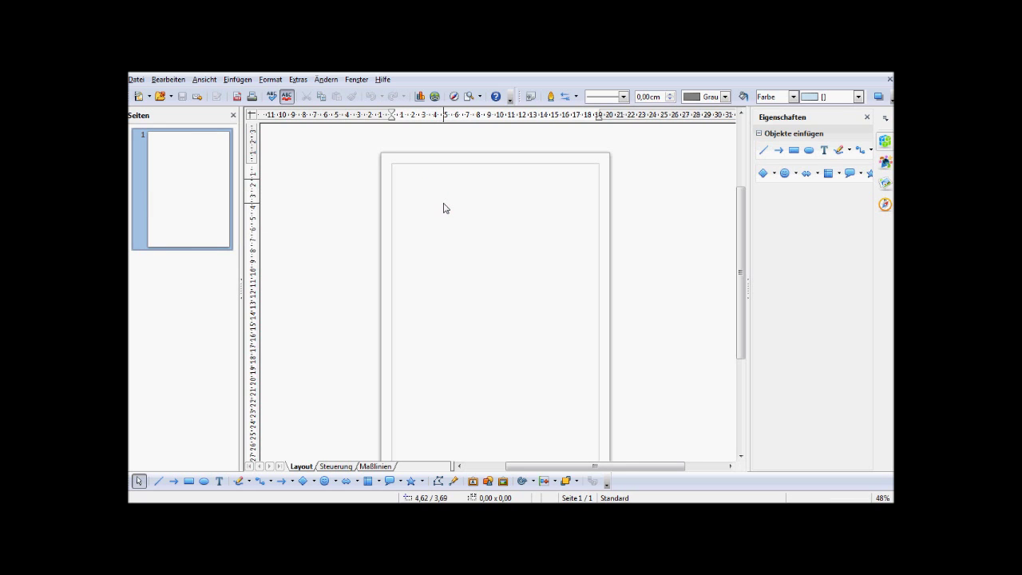
{"action": "right_click", "coordinate": [446, 209]}
{"action": "scroll", "coordinate": [446, 209], "scroll_direction": "down", "scroll_amount": 1}
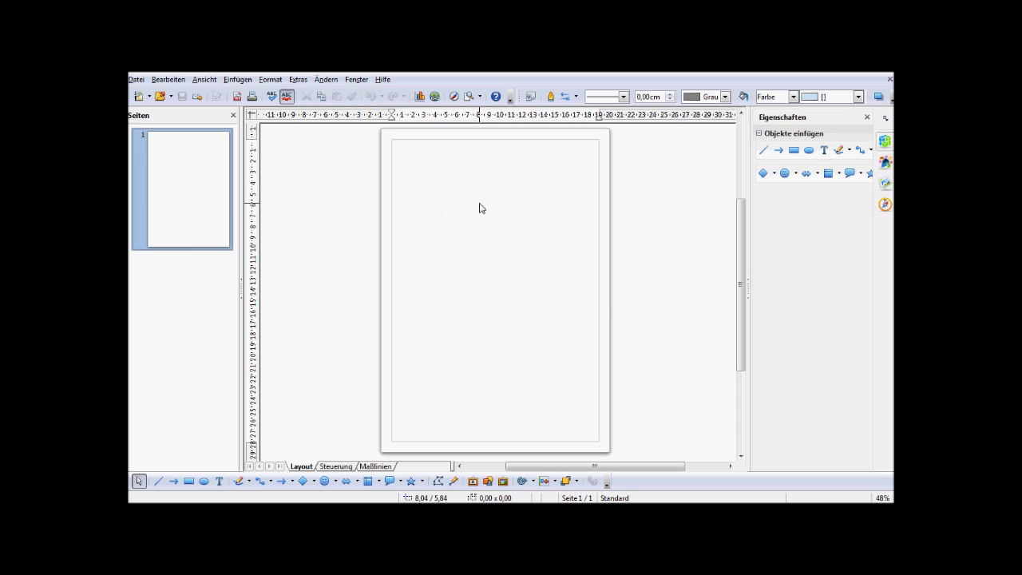
Set the page background to a solid Blau colour fill and apply it to all pages
{"action": "right_click", "coordinate": [481, 206]}
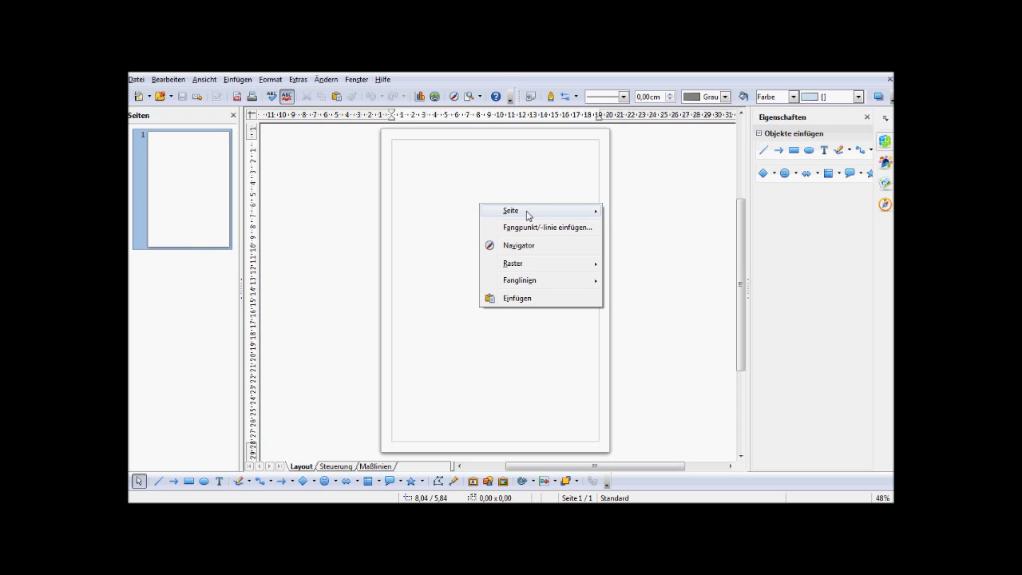
{"action": "left_click", "coordinate": [527, 212]}
{"action": "left_click", "coordinate": [641, 205]}
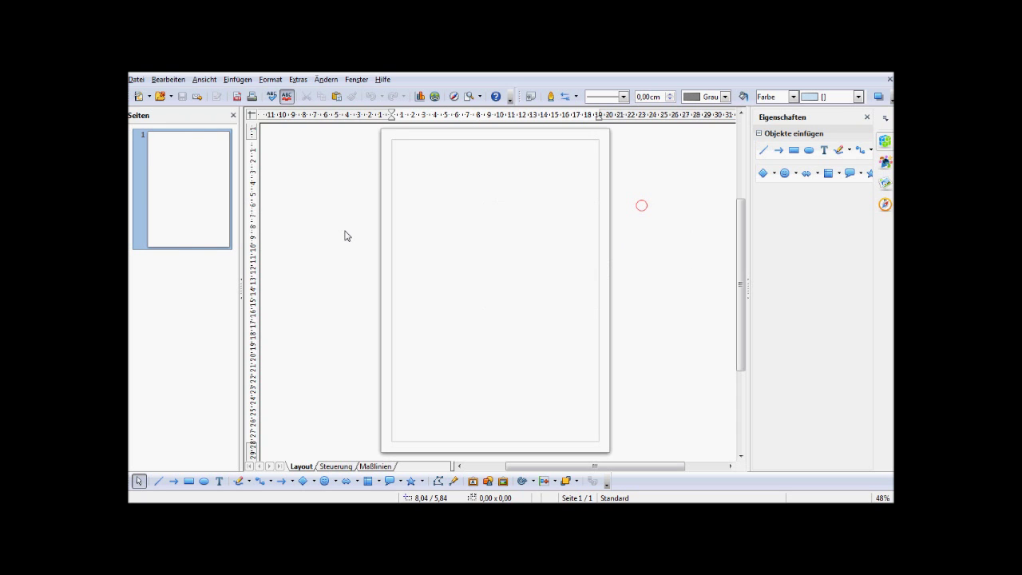
{"action": "left_click", "coordinate": [417, 233]}
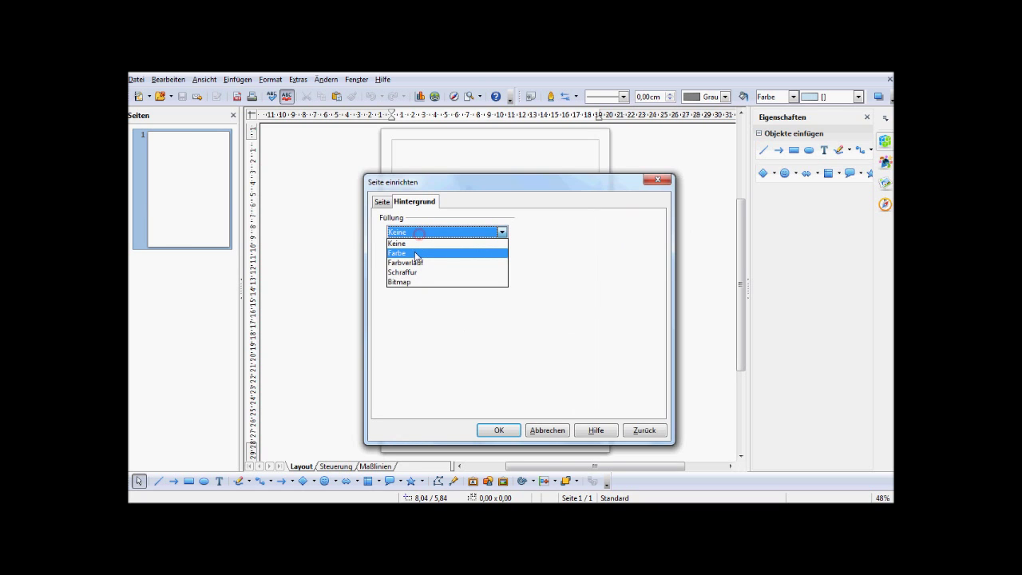
{"action": "left_click", "coordinate": [416, 253]}
{"action": "left_click", "coordinate": [415, 258]}
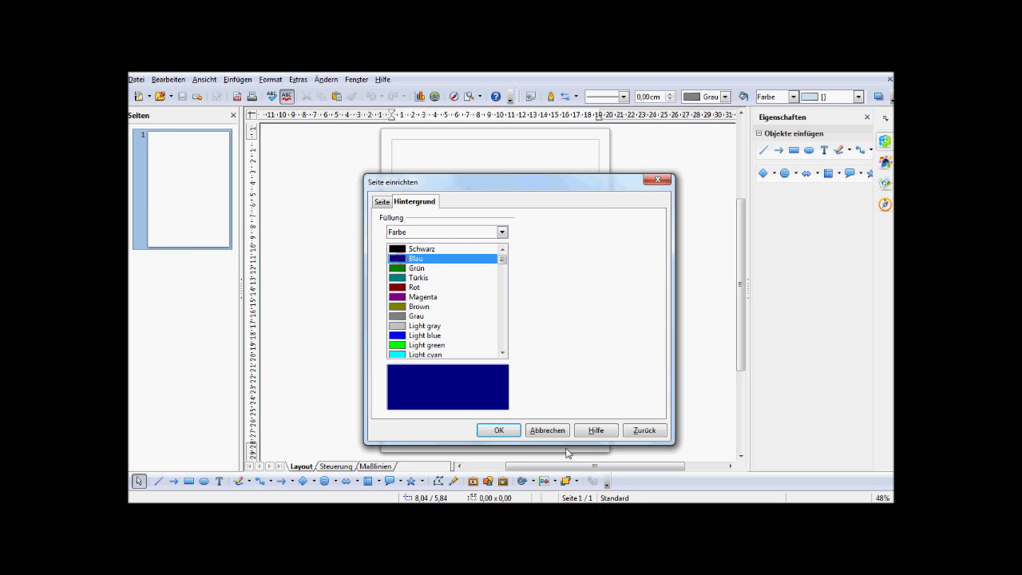
{"action": "left_click", "coordinate": [496, 429]}
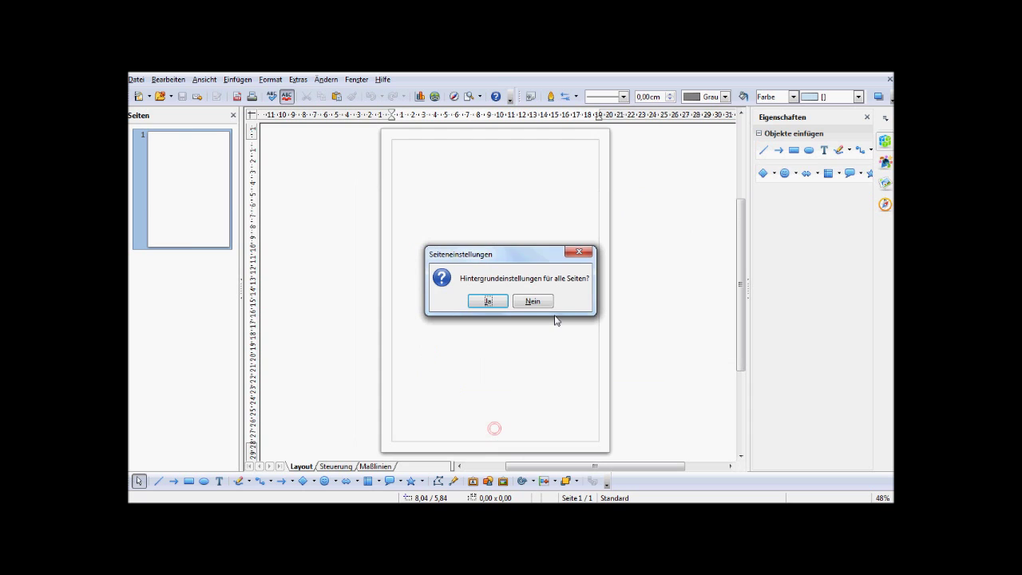
{"action": "left_click", "coordinate": [489, 301]}
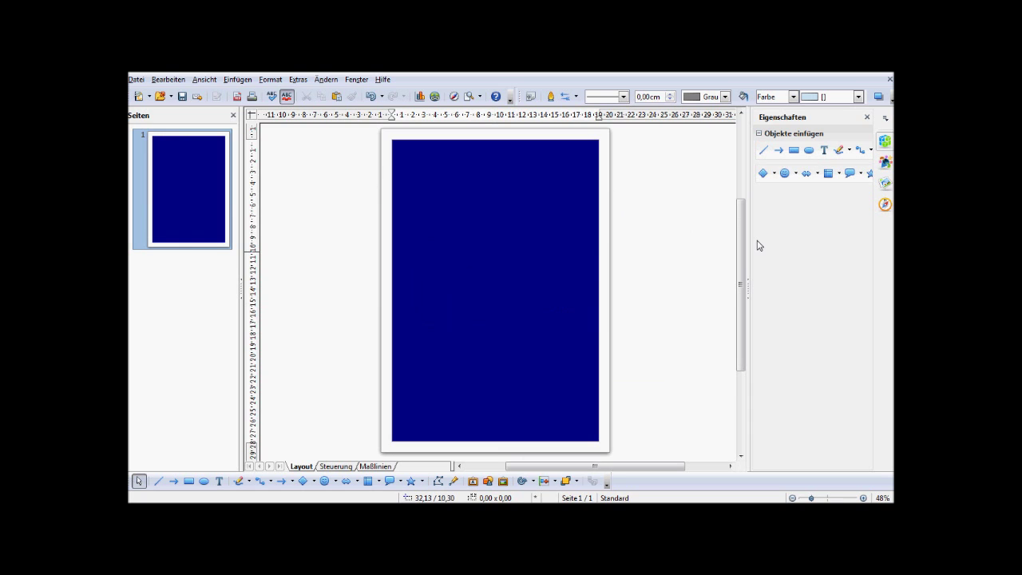
Draw an ellipse near the top of the page with no outline and Weiß fill
{"action": "left_click", "coordinate": [810, 150]}
{"action": "left_click_drag", "start_coordinate": [457, 191], "coordinate": [540, 233]}
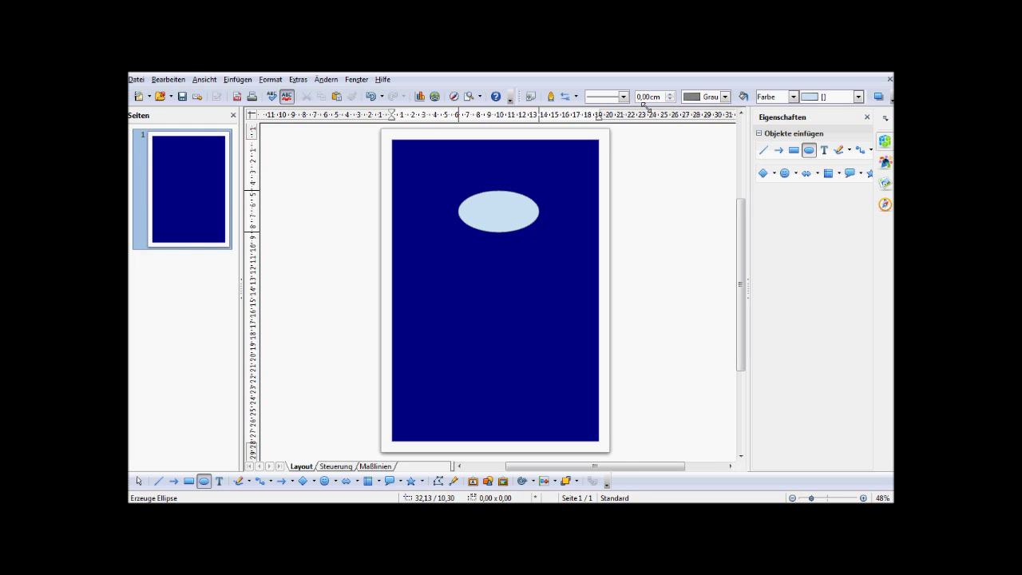
{"action": "left_click", "coordinate": [623, 96]}
{"action": "left_click", "coordinate": [607, 108]}
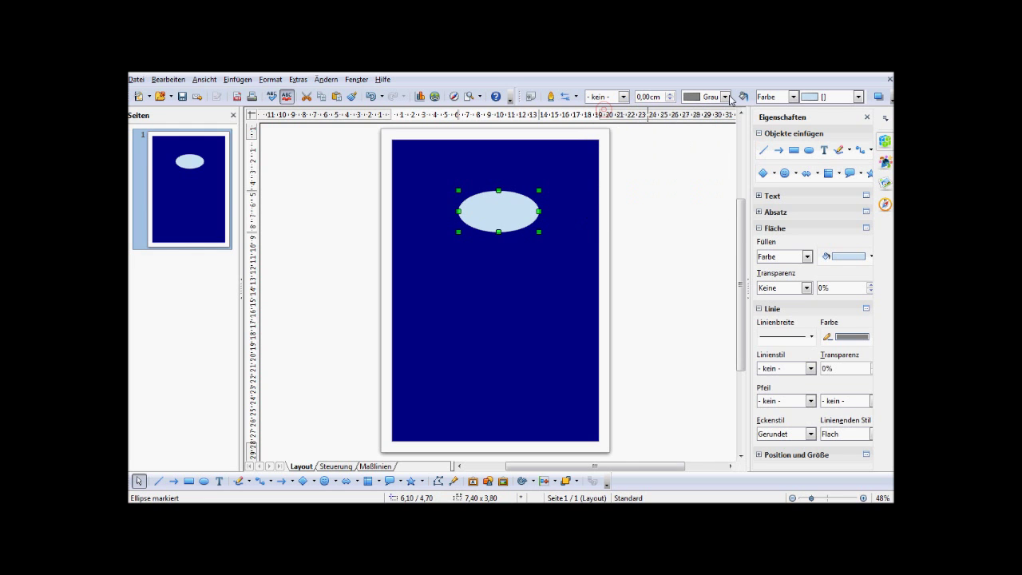
{"action": "left_click", "coordinate": [858, 97]}
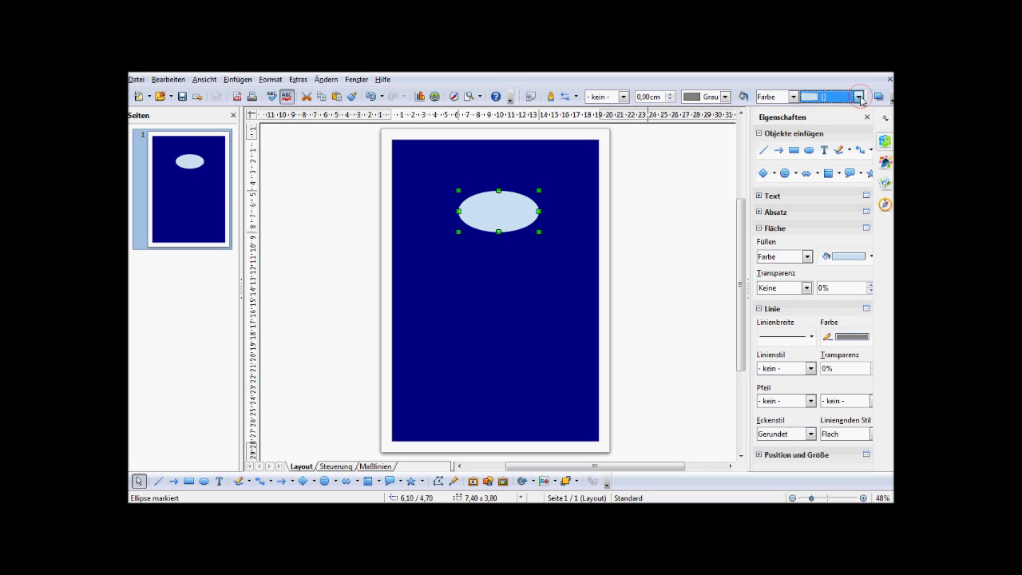
{"action": "left_click", "coordinate": [878, 116]}
{"action": "left_click", "coordinate": [878, 116]}
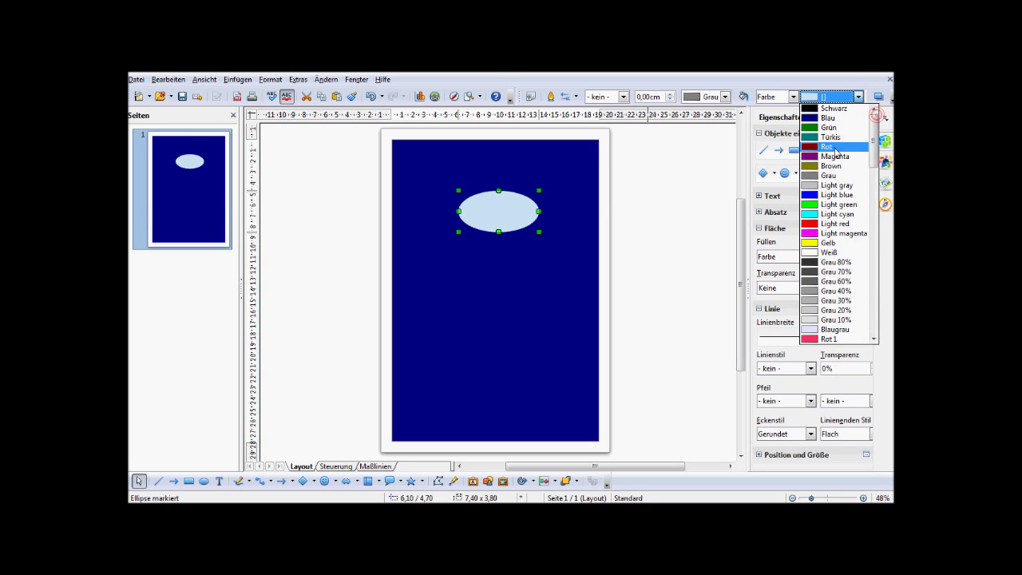
{"action": "left_click", "coordinate": [823, 253]}
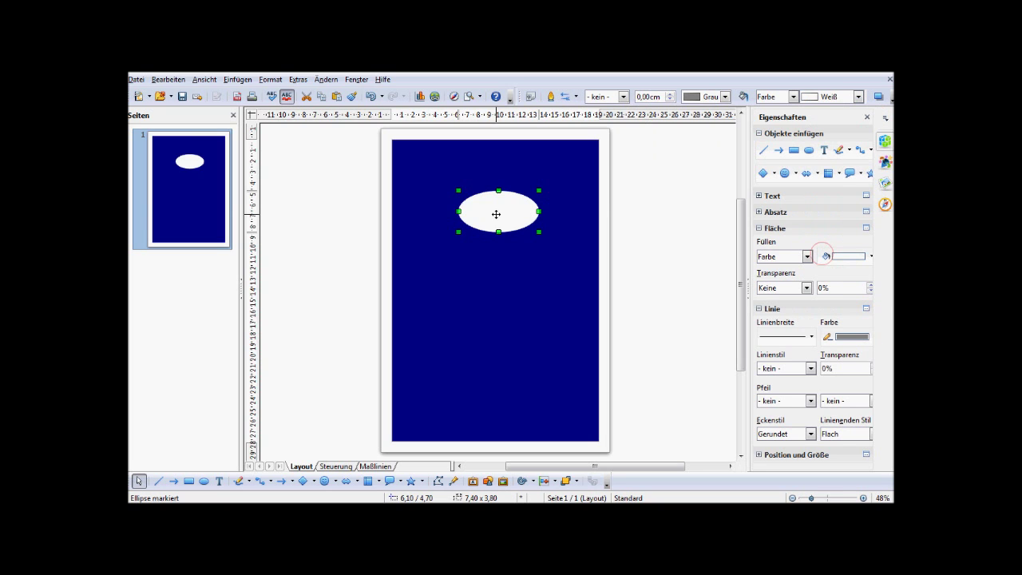
Copy the ellipse below to overlap the first, then select both for alignment
{"action": "mouse_move", "coordinate": [496, 214]}
{"action": "left_mouse_down"}
{"action": "mouse_move", "coordinate": [498, 249]}
{"action": "mouse_move", "coordinate": [516, 238]}
{"action": "mouse_move", "coordinate": [491, 254]}
{"action": "mouse_move", "coordinate": [453, 248]}
{"action": "mouse_move", "coordinate": [446, 258]}
{"action": "left_mouse_up"}
{"action": "left_click", "coordinate": [471, 224]}
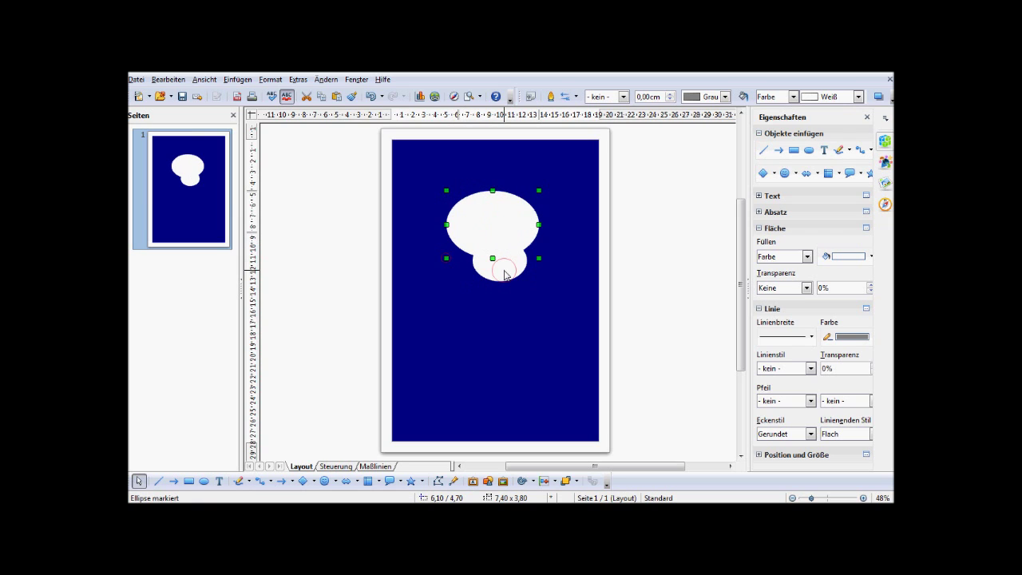
{"action": "left_click_drag", "start_coordinate": [504, 274], "coordinate": [497, 270]}
{"action": "left_click", "coordinate": [492, 211], "text": "shift"}
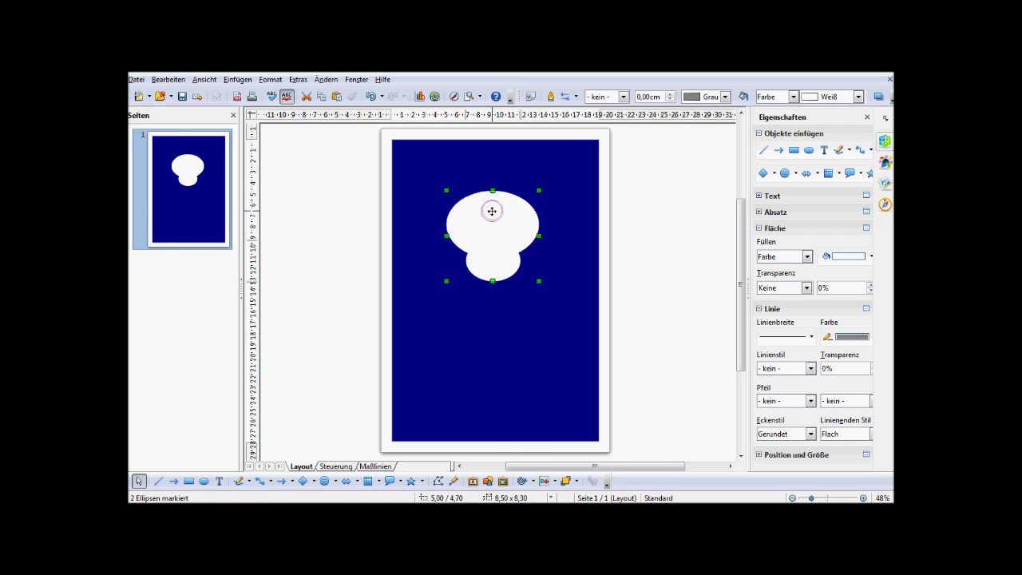
{"action": "right_click", "coordinate": [492, 211]}
{"action": "mouse_move", "coordinate": [535, 329]}
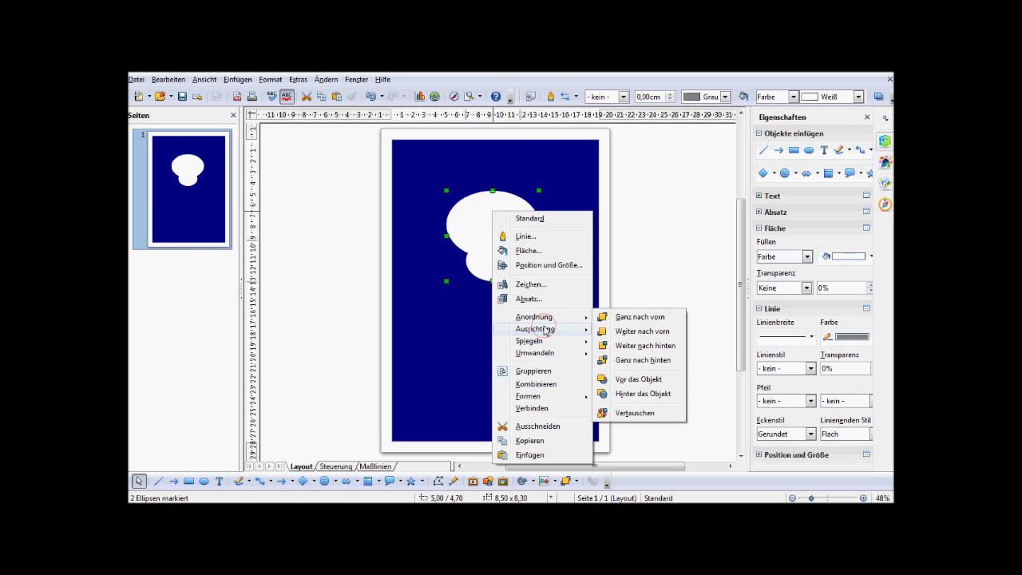
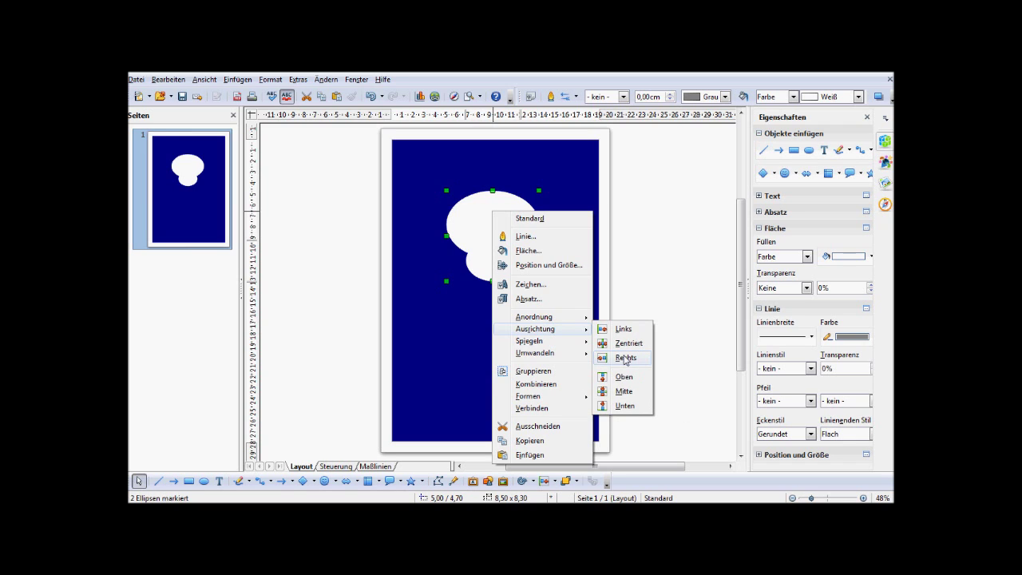
Place a copy of the small white ellipse on the head and fill it black
{"action": "left_click", "coordinate": [624, 342]}
{"action": "left_click", "coordinate": [649, 241]}
{"action": "left_click", "coordinate": [490, 267]}
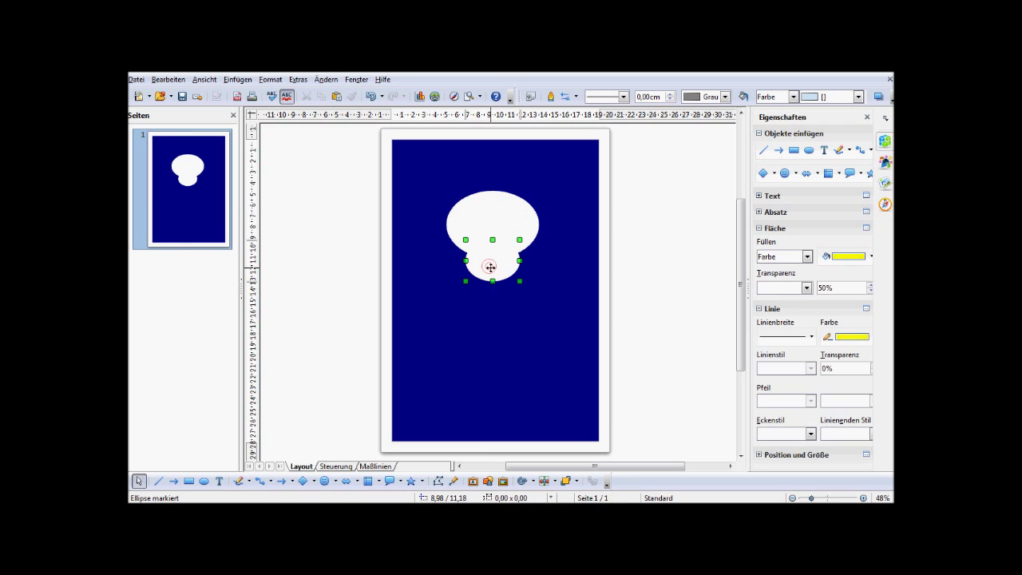
{"action": "left_click_drag", "start_coordinate": [491, 266], "coordinate": [481, 225]}
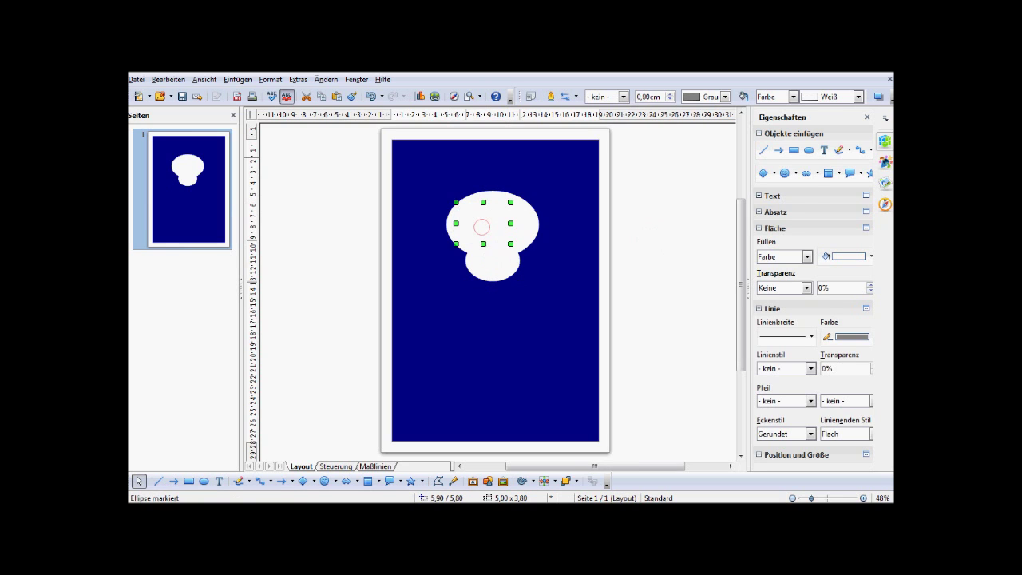
{"action": "left_click", "coordinate": [834, 97]}
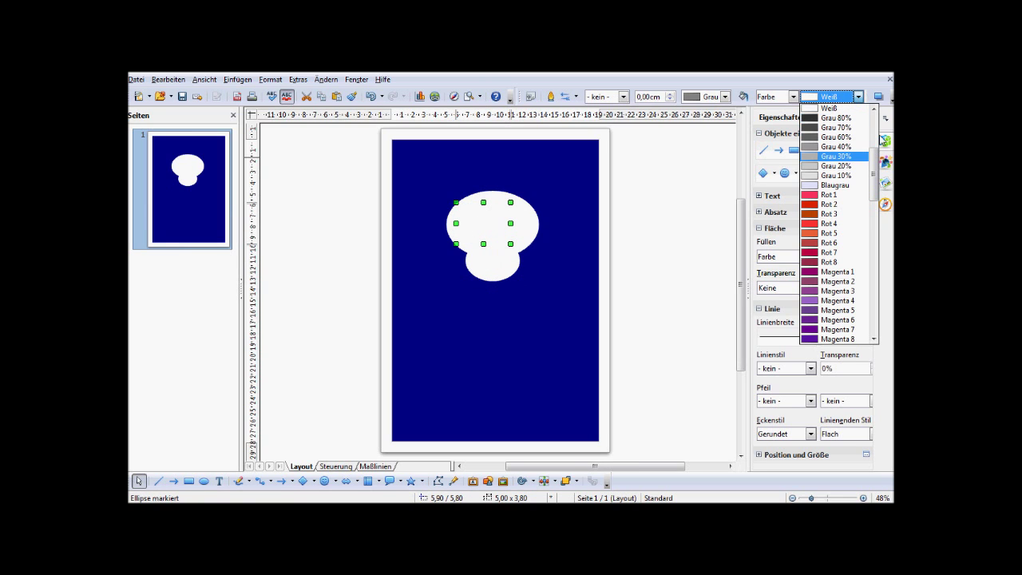
{"action": "left_click", "coordinate": [875, 120]}
{"action": "left_click", "coordinate": [833, 108]}
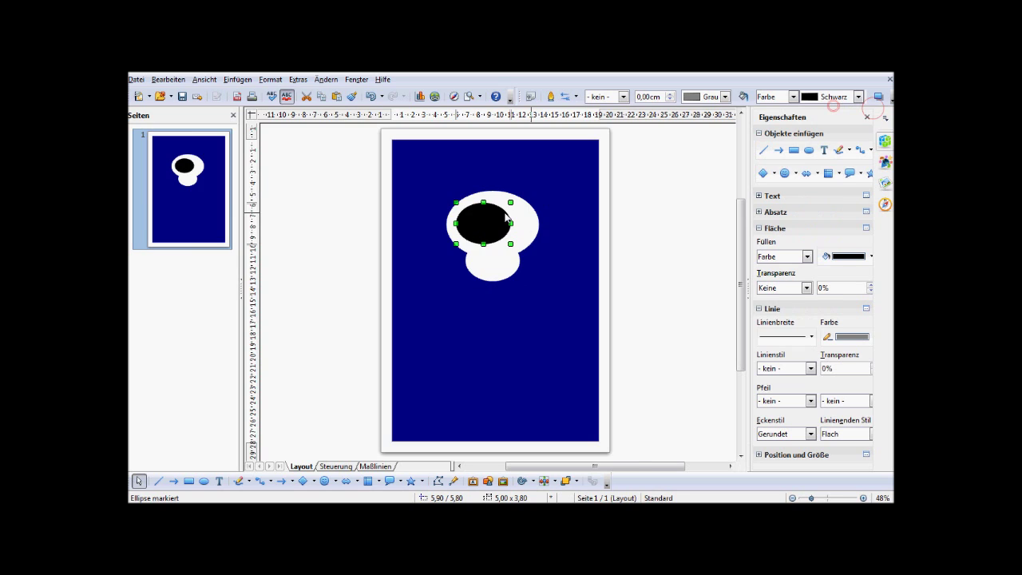
{"action": "scroll", "coordinate": [506, 216], "scroll_direction": "up", "scroll_amount": 2, "text": "ctrl"}
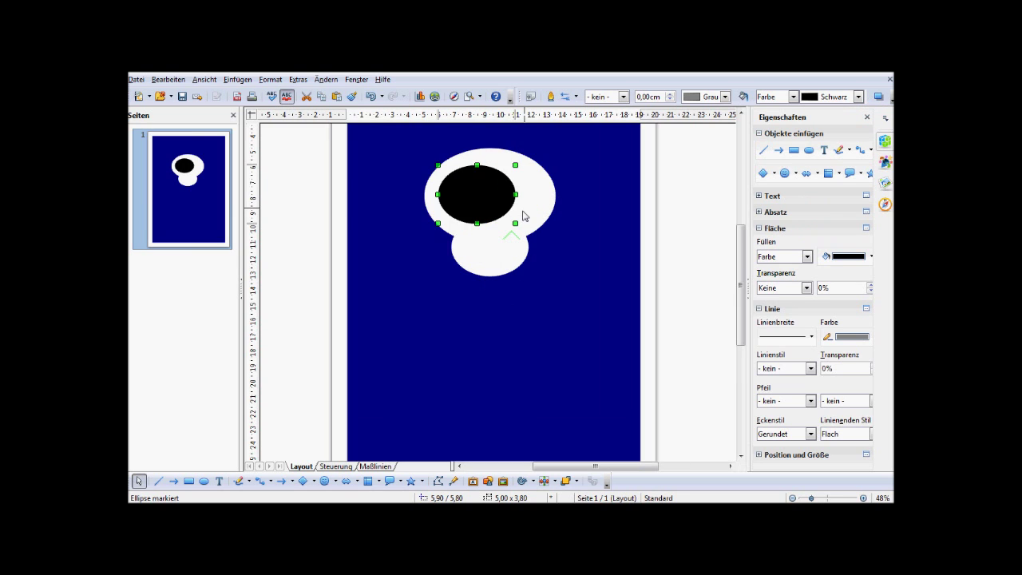
Shrink and tilt the black eye, then add a vertically mirrored copy to its right
{"action": "left_click_drag", "start_coordinate": [515, 223], "coordinate": [483, 194]}
{"action": "left_click", "coordinate": [462, 175]}
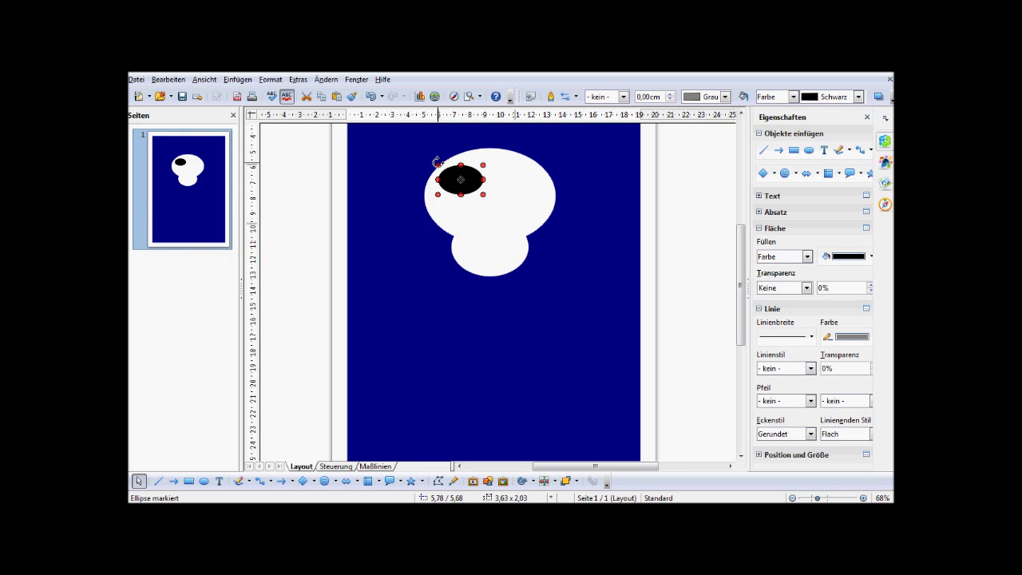
{"action": "left_click_drag", "start_coordinate": [436, 162], "coordinate": [470, 183]}
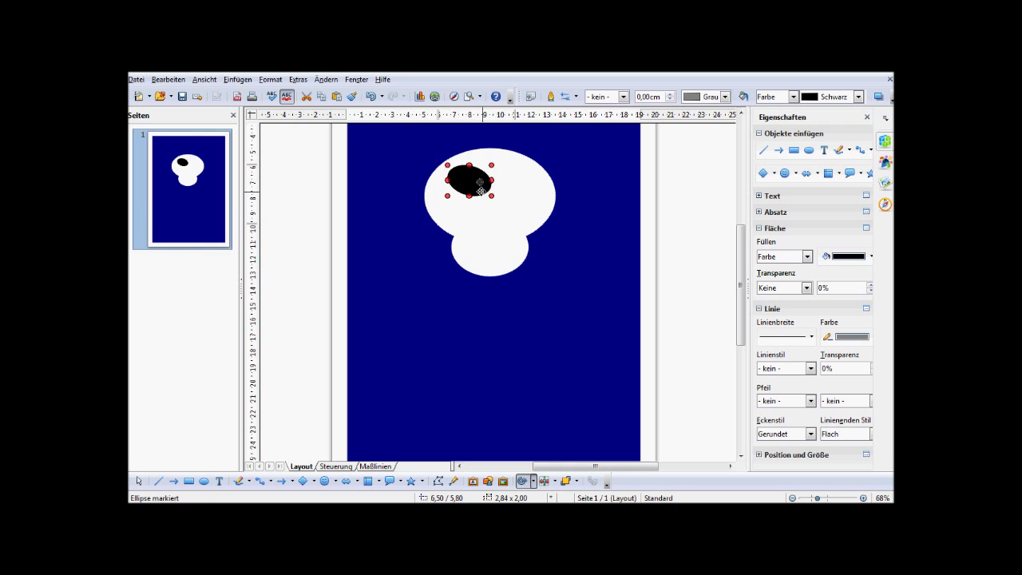
{"action": "mouse_move", "coordinate": [480, 190]}
{"action": "left_mouse_down"}
{"action": "mouse_move", "coordinate": [480, 180]}
{"action": "mouse_move", "coordinate": [524, 181]}
{"action": "left_mouse_up"}
{"action": "right_click", "coordinate": [519, 185]}
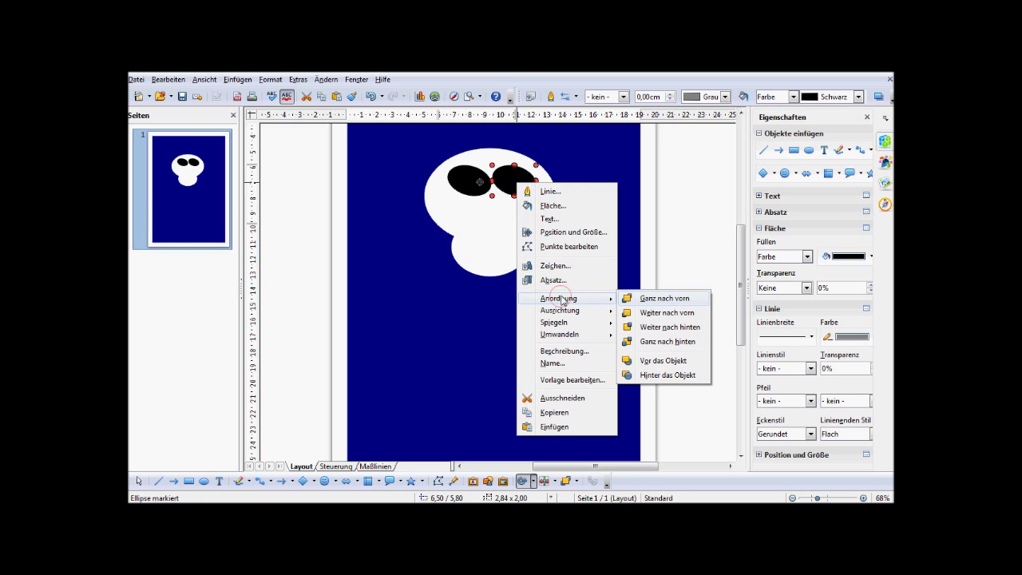
{"action": "mouse_move", "coordinate": [554, 322]}
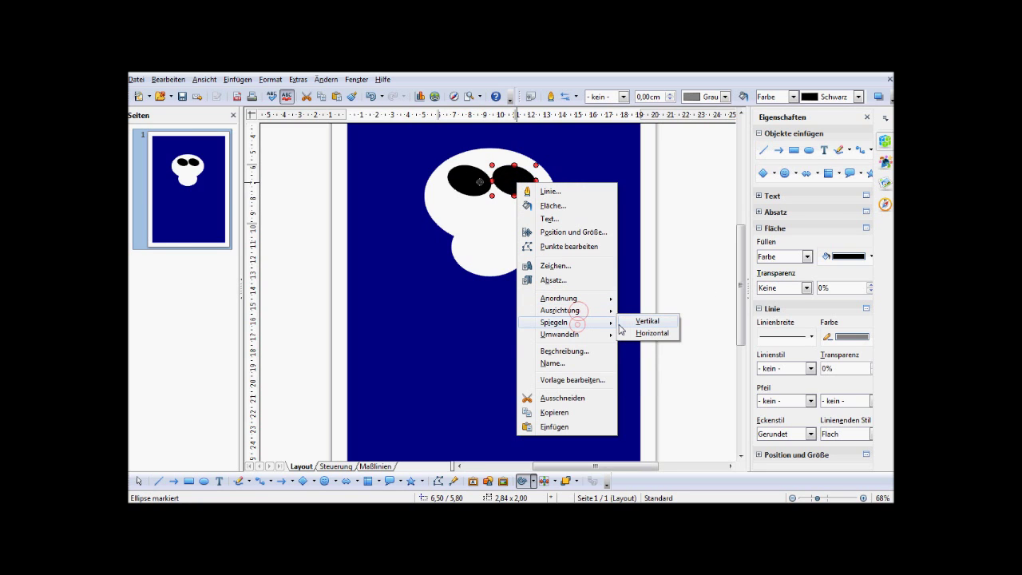
{"action": "left_click", "coordinate": [647, 322]}
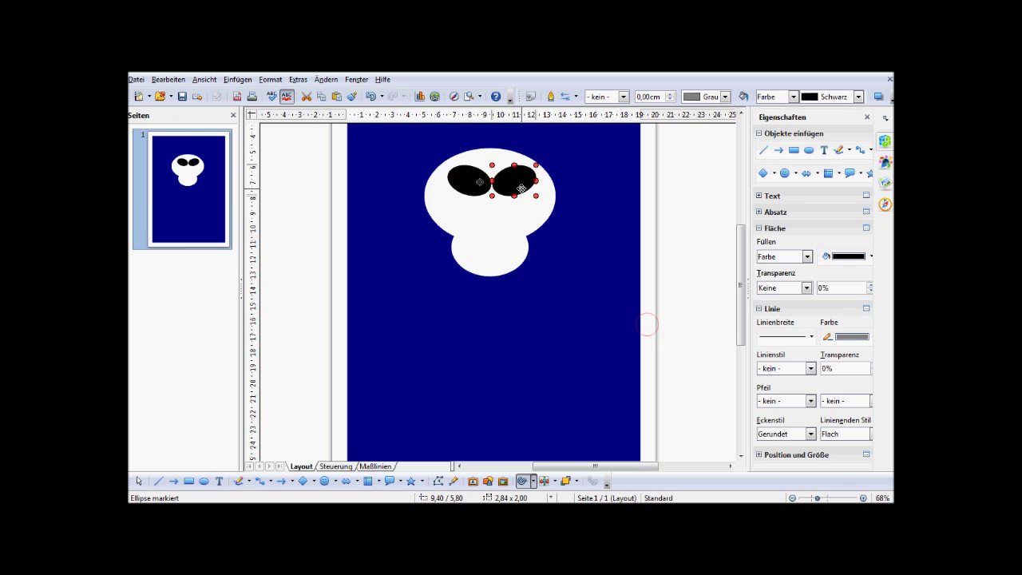
{"action": "left_click_drag", "start_coordinate": [521, 189], "coordinate": [524, 192]}
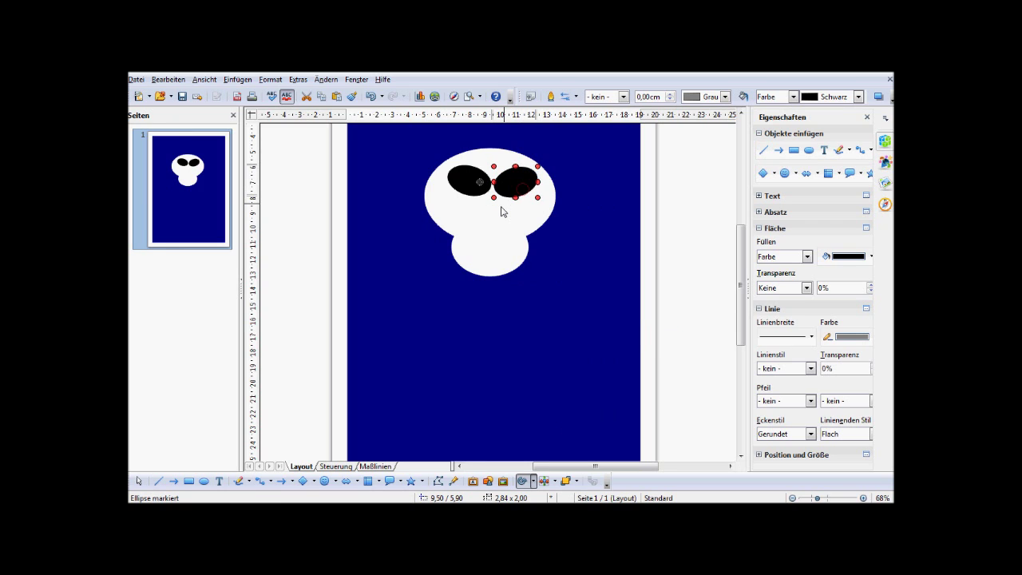
Enlarge the white head ellipse to 9.50 × 7.70 cm around the eyes
{"action": "left_click", "coordinate": [492, 212]}
{"action": "left_click_drag", "start_coordinate": [424, 243], "coordinate": [408, 267]}
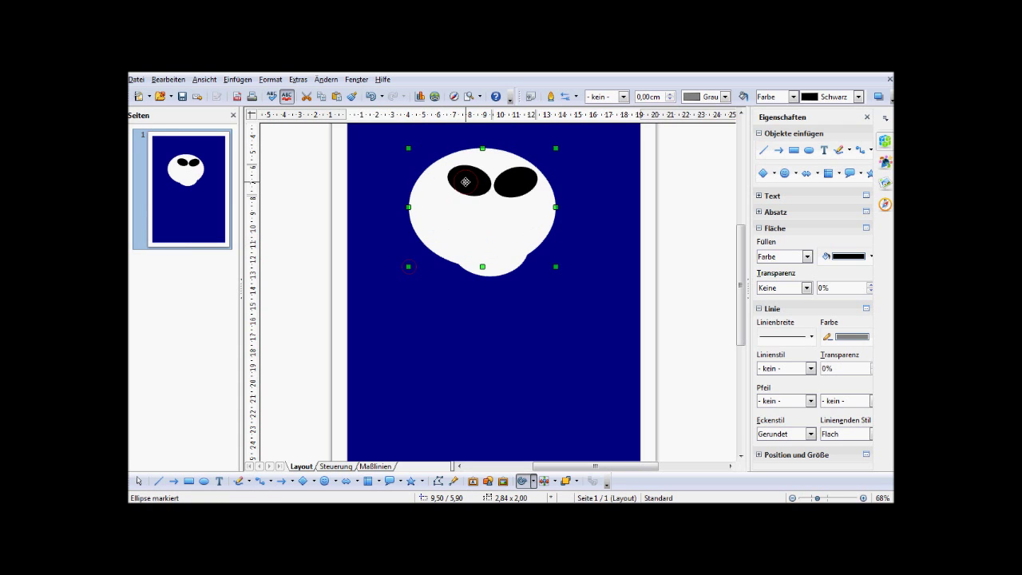
{"action": "mouse_move", "coordinate": [466, 182]}
{"action": "left_mouse_down"}
{"action": "mouse_move", "coordinate": [483, 203]}
{"action": "mouse_move", "coordinate": [477, 178]}
{"action": "mouse_move", "coordinate": [470, 183]}
{"action": "left_mouse_up"}
{"action": "left_click", "coordinate": [477, 178]}
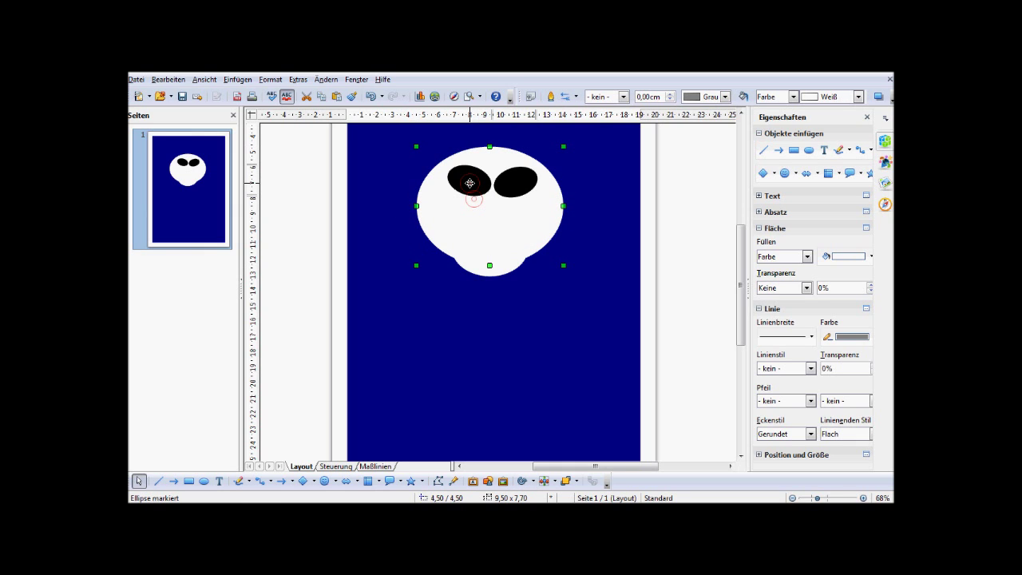
Adjust the left eye, then align both black eyes with Ausrichtung > Mitte
{"action": "left_click", "coordinate": [377, 183]}
{"action": "left_click", "coordinate": [472, 181]}
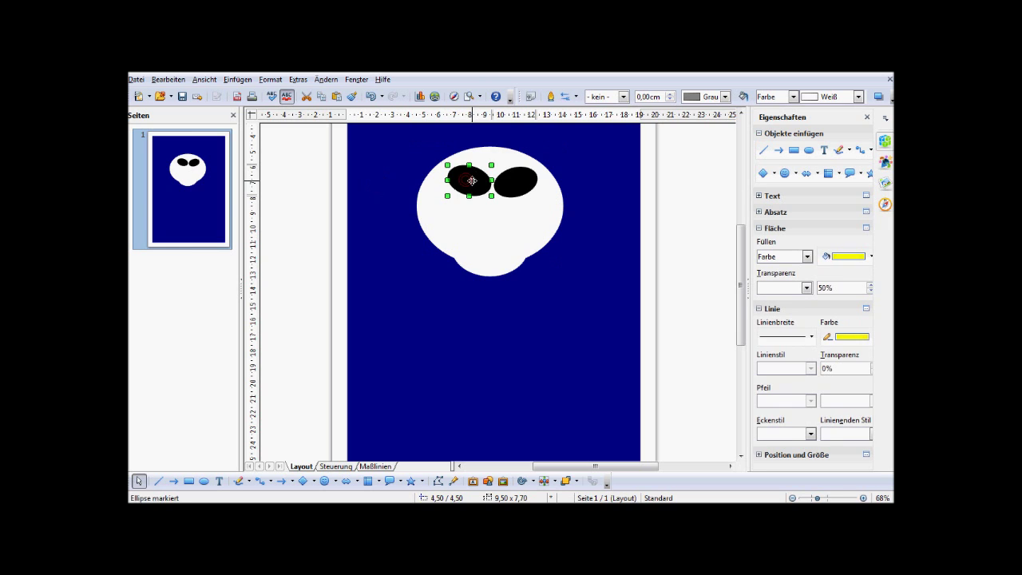
{"action": "mouse_move", "coordinate": [472, 181]}
{"action": "left_mouse_down"}
{"action": "mouse_move", "coordinate": [464, 185]}
{"action": "mouse_move", "coordinate": [511, 186]}
{"action": "left_mouse_up"}
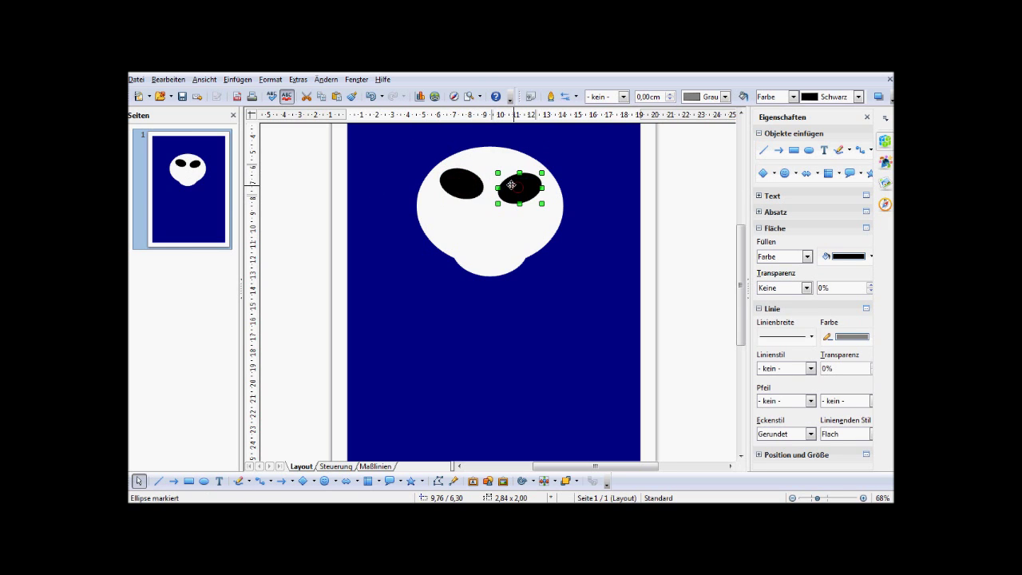
{"action": "left_click", "coordinate": [471, 185], "text": "shift"}
{"action": "right_click", "coordinate": [475, 185]}
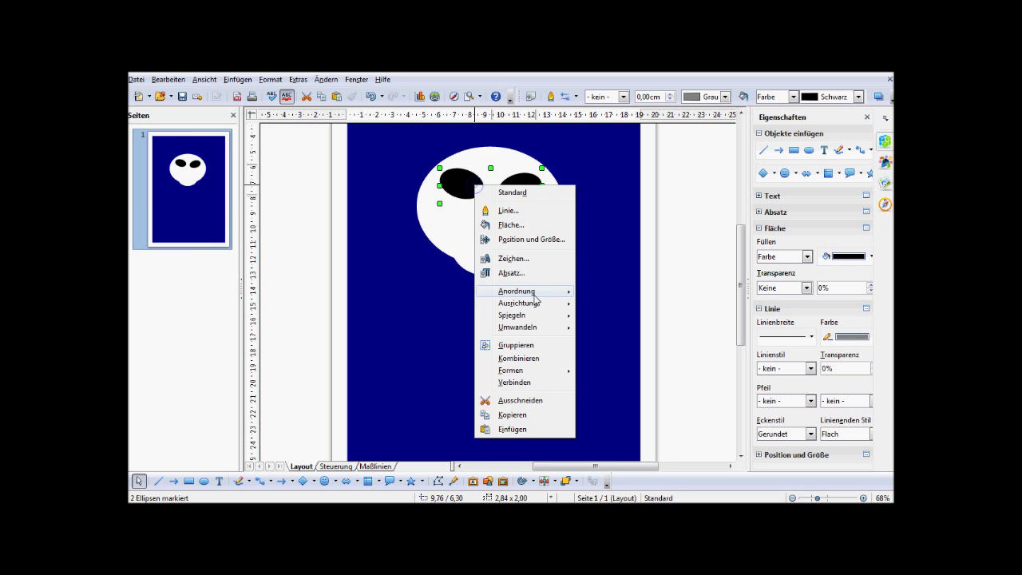
{"action": "left_click", "coordinate": [533, 302]}
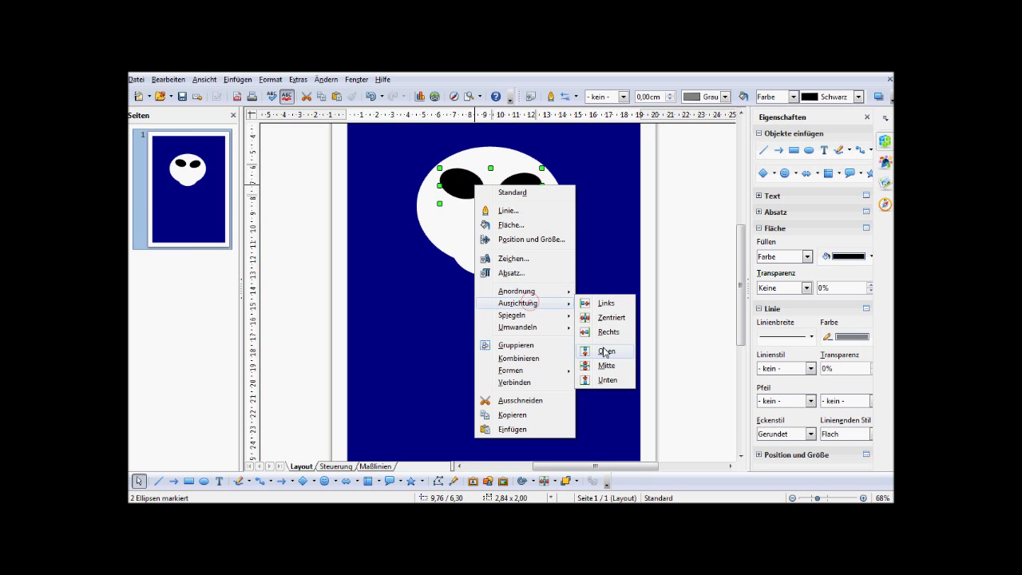
{"action": "left_click", "coordinate": [606, 365]}
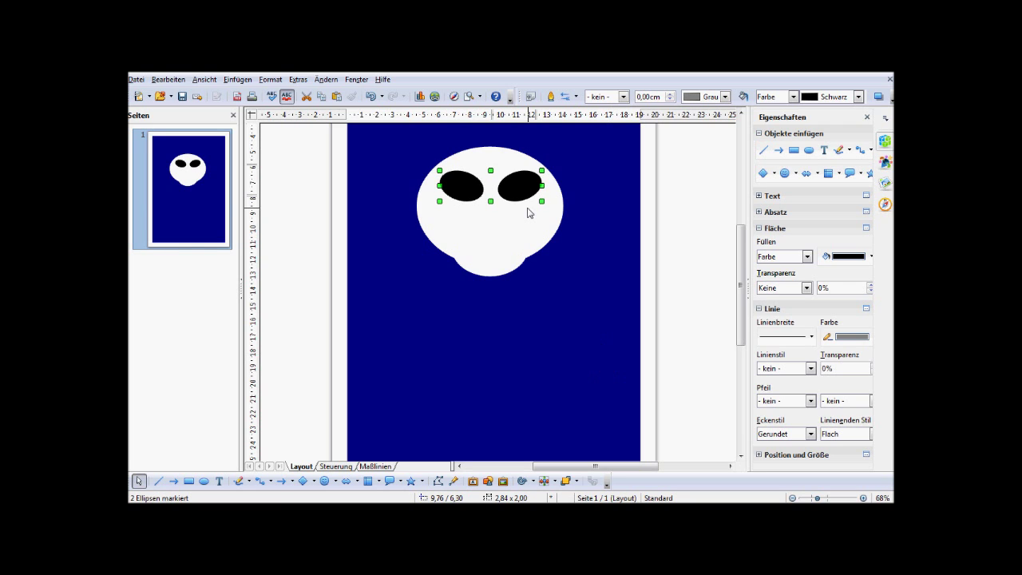
{"action": "left_click", "coordinate": [675, 207]}
{"action": "left_click", "coordinate": [474, 183]}
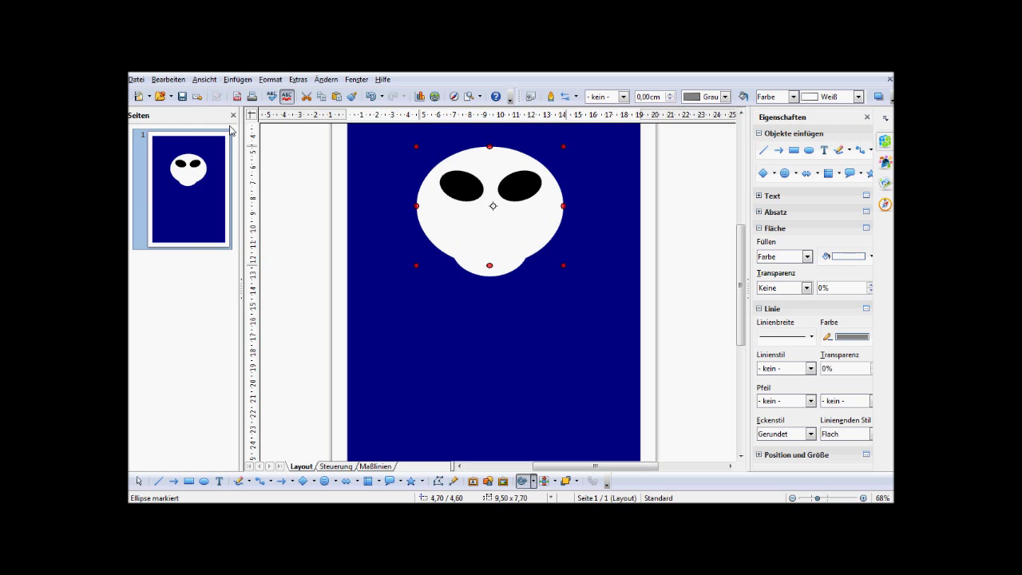
Copy an eye lower on the face and shrink it into a narrow black nostril
{"action": "key", "text": "ctrl+z"}
{"action": "left_click", "coordinate": [459, 187]}
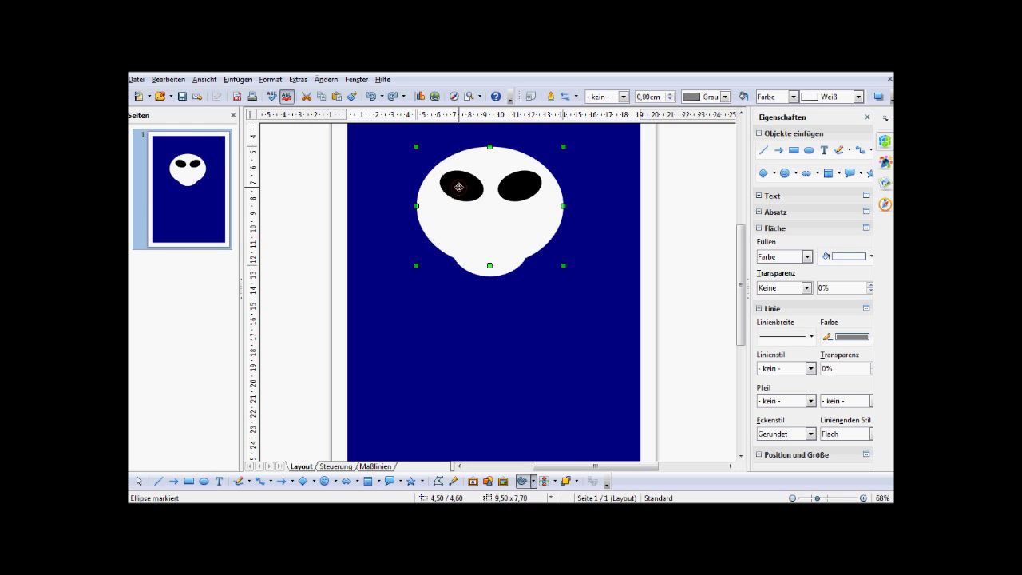
{"action": "left_click", "coordinate": [461, 187]}
{"action": "left_click", "coordinate": [463, 185]}
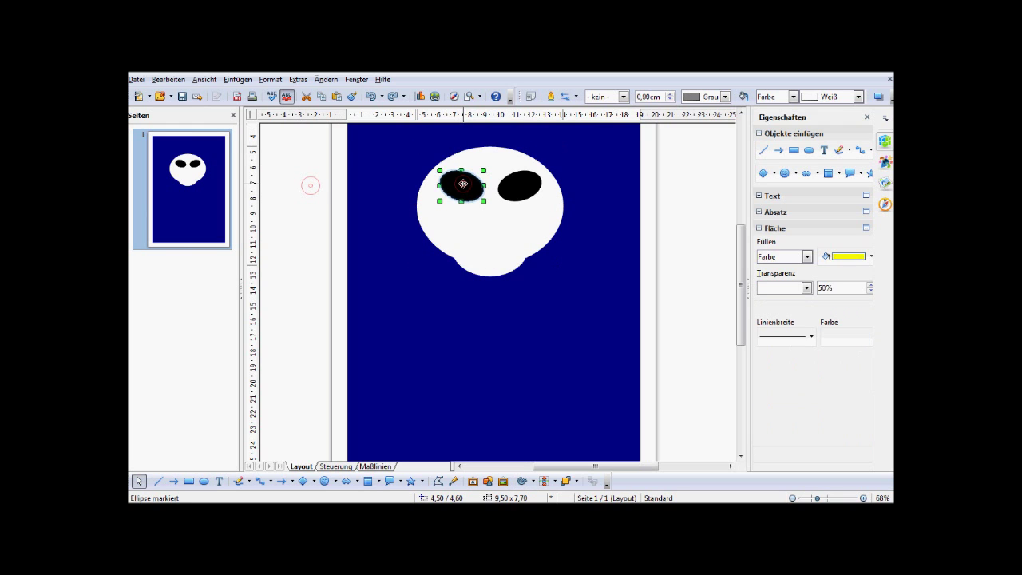
{"action": "mouse_move", "coordinate": [463, 184]}
{"action": "left_mouse_down"}
{"action": "mouse_move", "coordinate": [460, 227]}
{"action": "mouse_move", "coordinate": [457, 213]}
{"action": "mouse_move", "coordinate": [472, 213]}
{"action": "left_mouse_up"}
{"action": "left_click", "coordinate": [460, 228]}
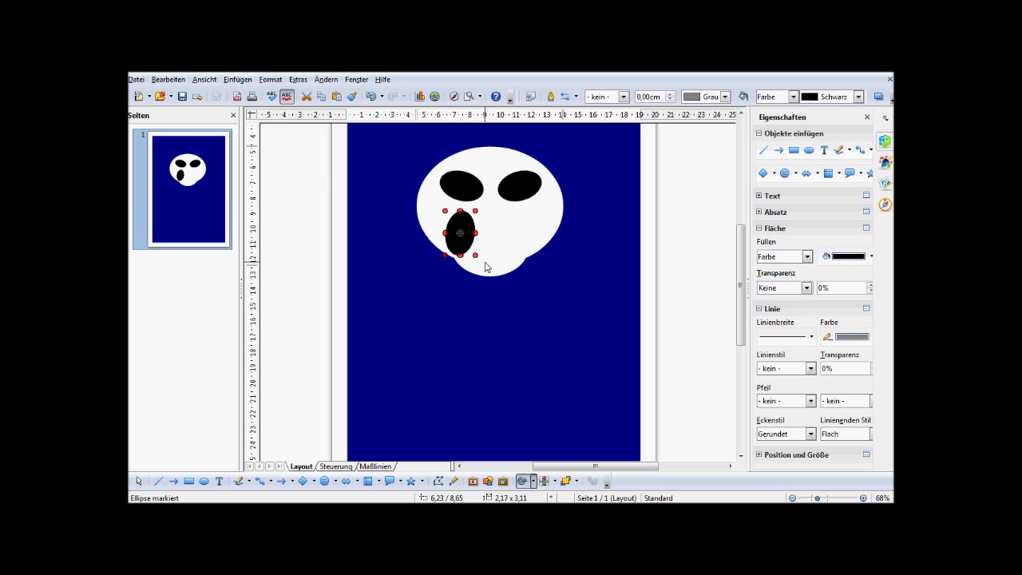
{"action": "left_click", "coordinate": [476, 254]}
{"action": "left_click_drag", "start_coordinate": [476, 254], "coordinate": [457, 239]}
{"action": "mouse_move", "coordinate": [451, 227]}
{"action": "left_mouse_down"}
{"action": "mouse_move", "coordinate": [493, 226]}
{"action": "mouse_move", "coordinate": [485, 219]}
{"action": "mouse_move", "coordinate": [496, 213]}
{"action": "left_mouse_up"}
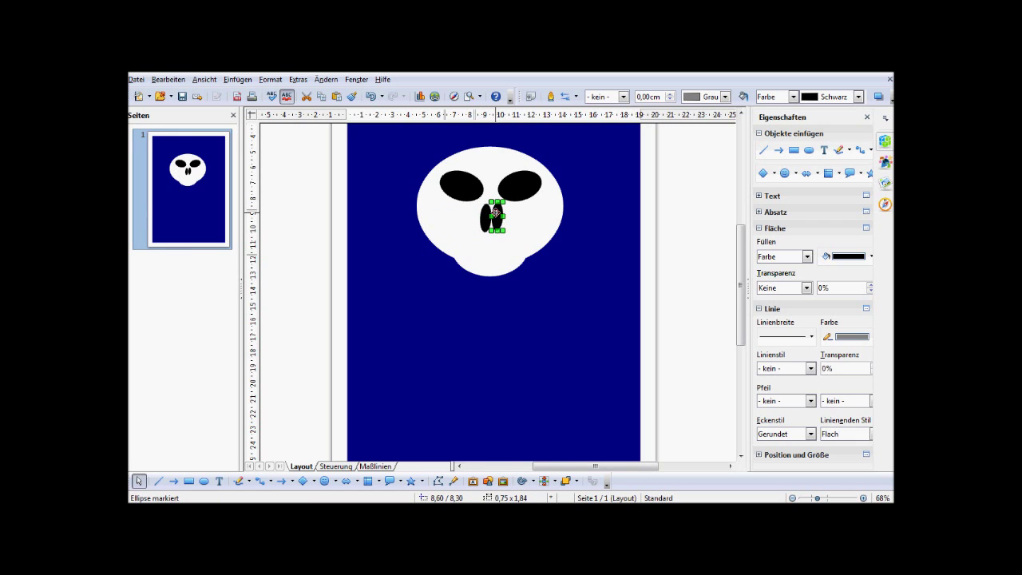
Mirror the second nostril with Spiegeln and align both nostrils at the same height
{"action": "right_click", "coordinate": [495, 212]}
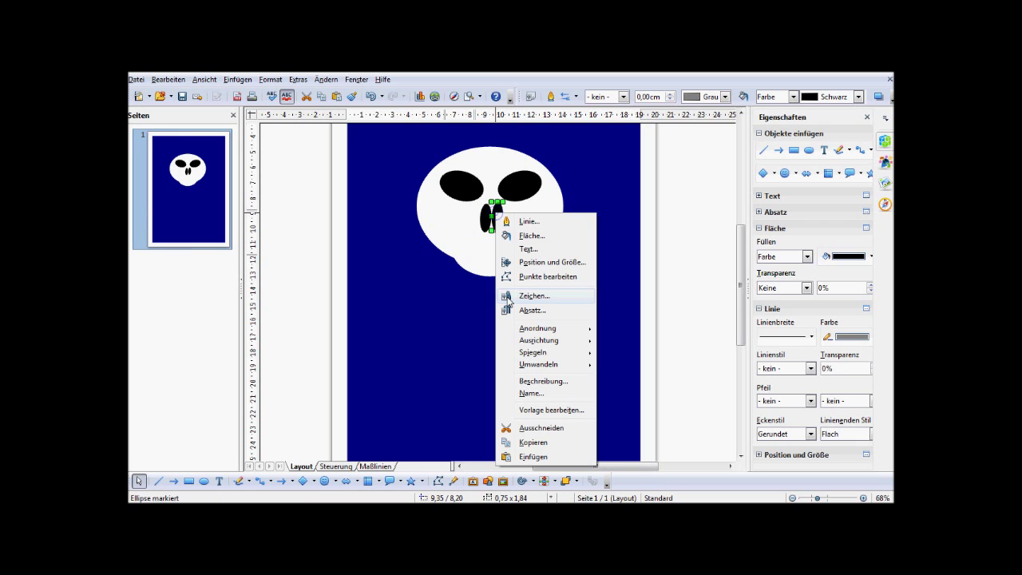
{"action": "left_click", "coordinate": [542, 352]}
{"action": "left_click", "coordinate": [642, 349]}
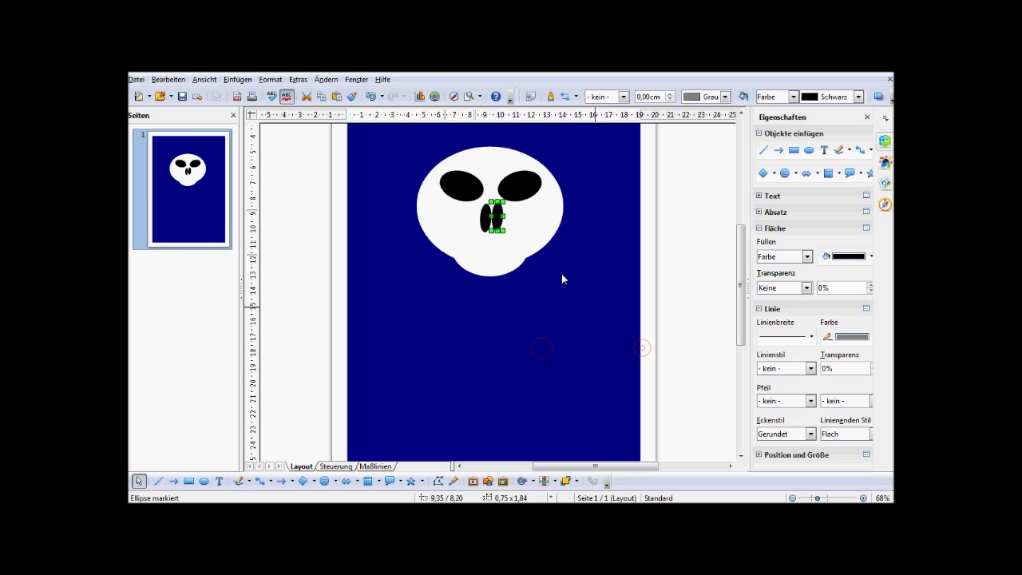
{"action": "left_click", "coordinate": [481, 222], "text": "shift"}
{"action": "right_click", "coordinate": [482, 222]}
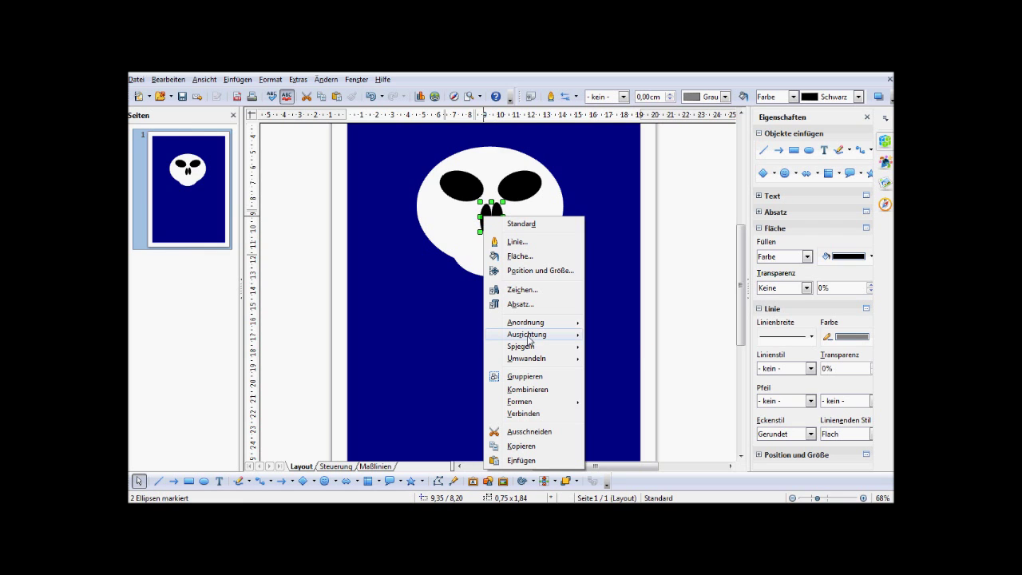
{"action": "mouse_move", "coordinate": [527, 334]}
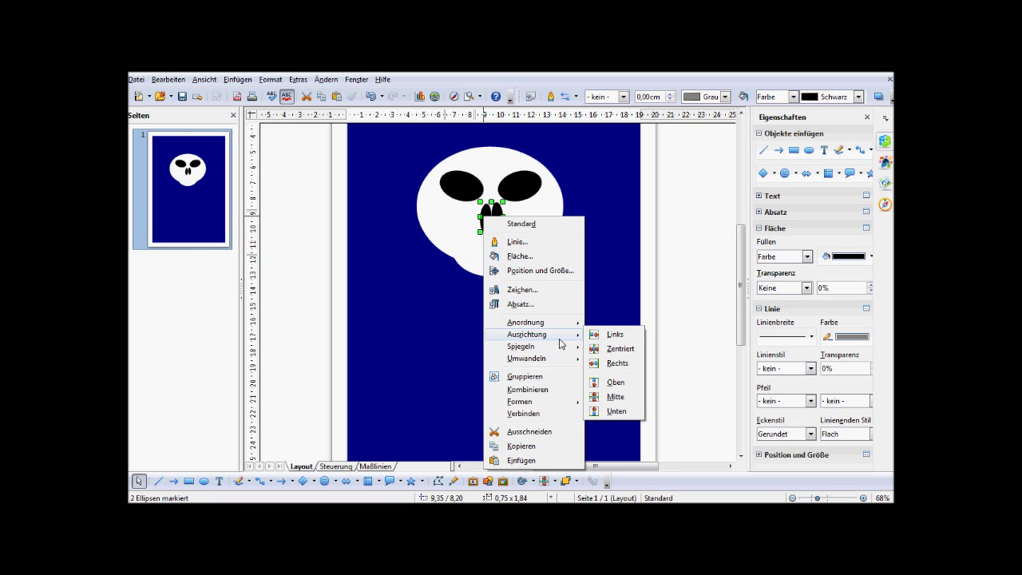
{"action": "left_click", "coordinate": [617, 397]}
{"action": "left_click", "coordinate": [690, 269]}
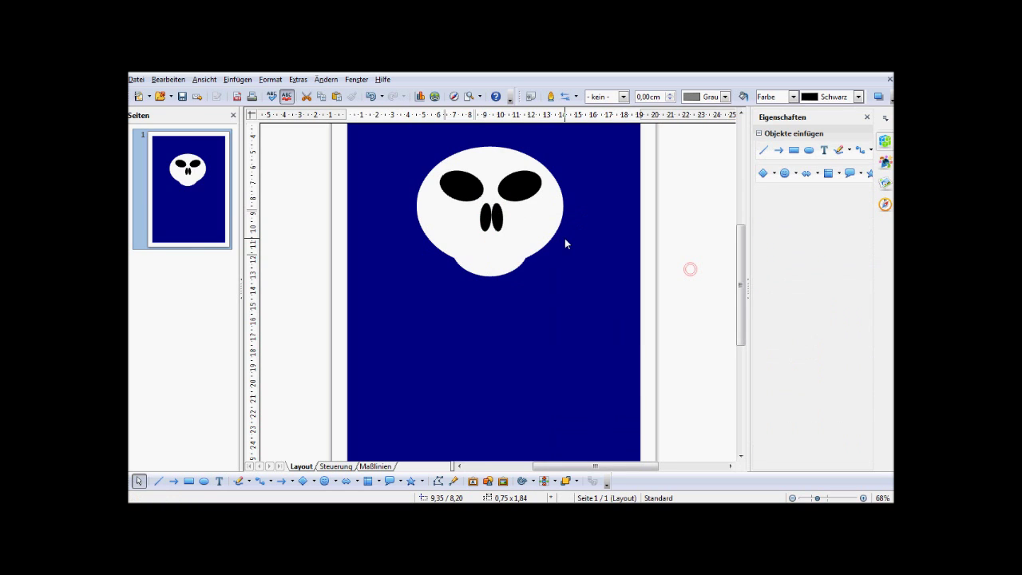
{"action": "key", "text": "Tab"}
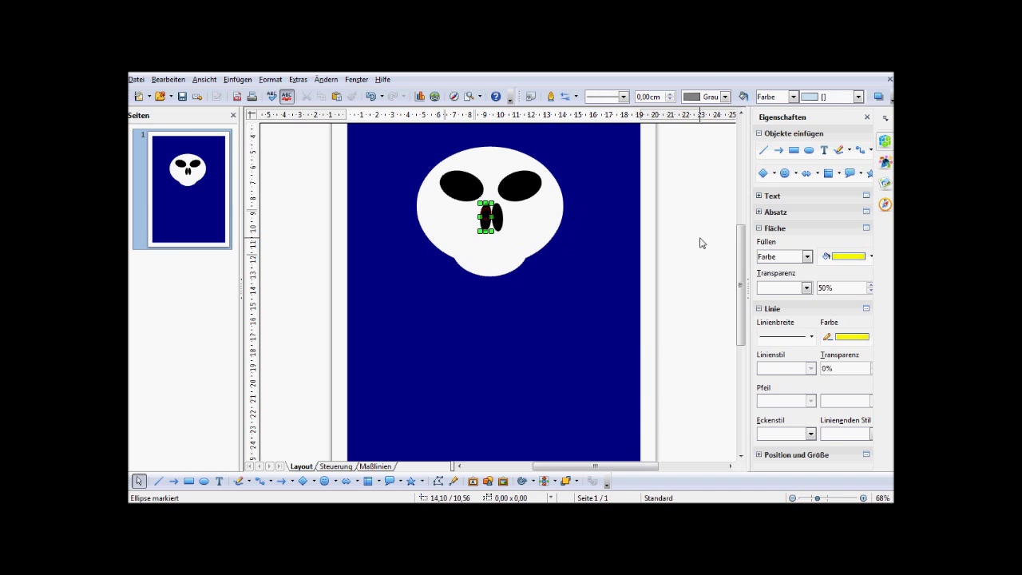
Move the jaw lower and narrow the head ellipse to 8.50 × 7.70 cm
{"action": "left_click", "coordinate": [692, 245]}
{"action": "left_click_drag", "start_coordinate": [495, 261], "coordinate": [488, 271]}
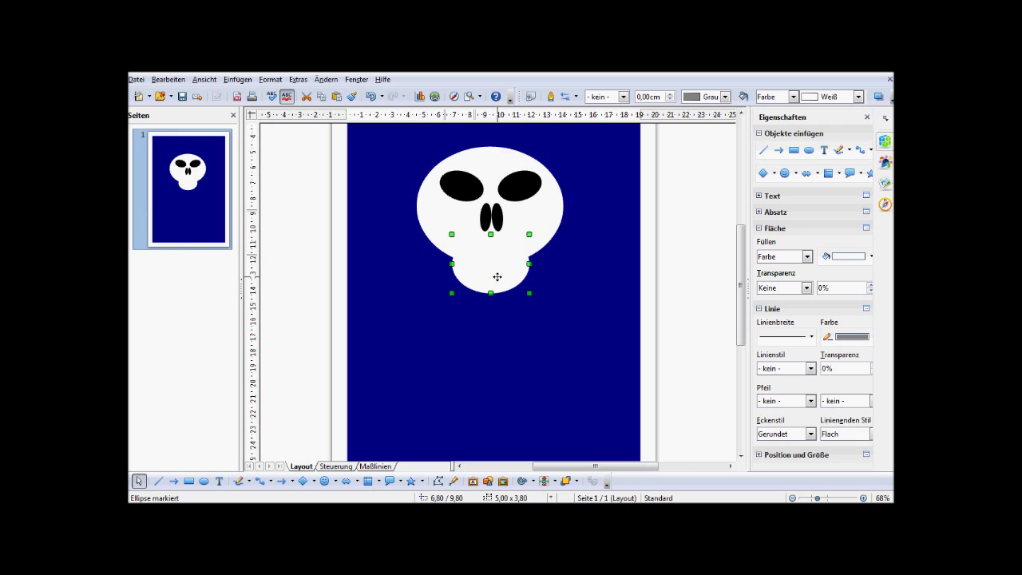
{"action": "scroll", "coordinate": [498, 277], "scroll_direction": "up", "scroll_amount": 2}
{"action": "scroll", "coordinate": [500, 276], "scroll_direction": "down", "scroll_amount": 2}
{"action": "left_click", "coordinate": [445, 213]}
{"action": "left_click_drag", "start_coordinate": [416, 206], "coordinate": [424, 206]}
{"action": "left_click_drag", "start_coordinate": [564, 206], "coordinate": [556, 208]}
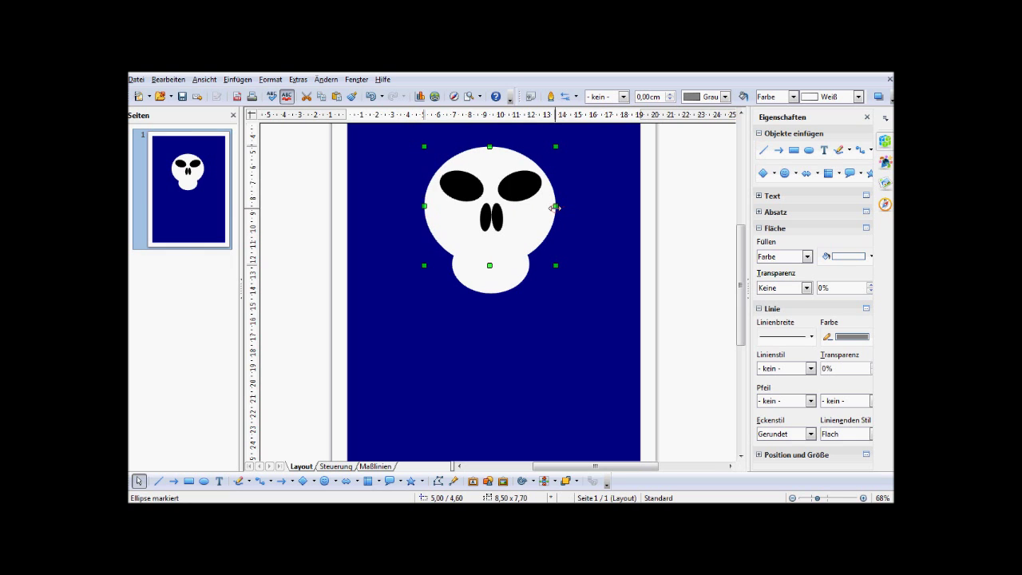
Convert the jaw ellipse into a curve with Umwandeln > In Kurve
{"action": "left_click", "coordinate": [503, 281]}
{"action": "left_click", "coordinate": [503, 281]}
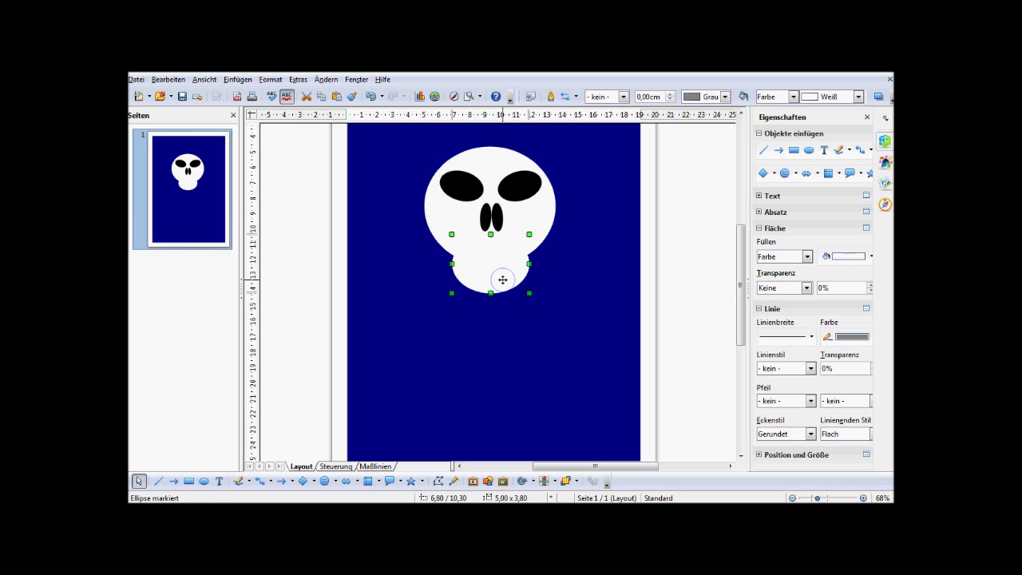
{"action": "right_click", "coordinate": [503, 280]}
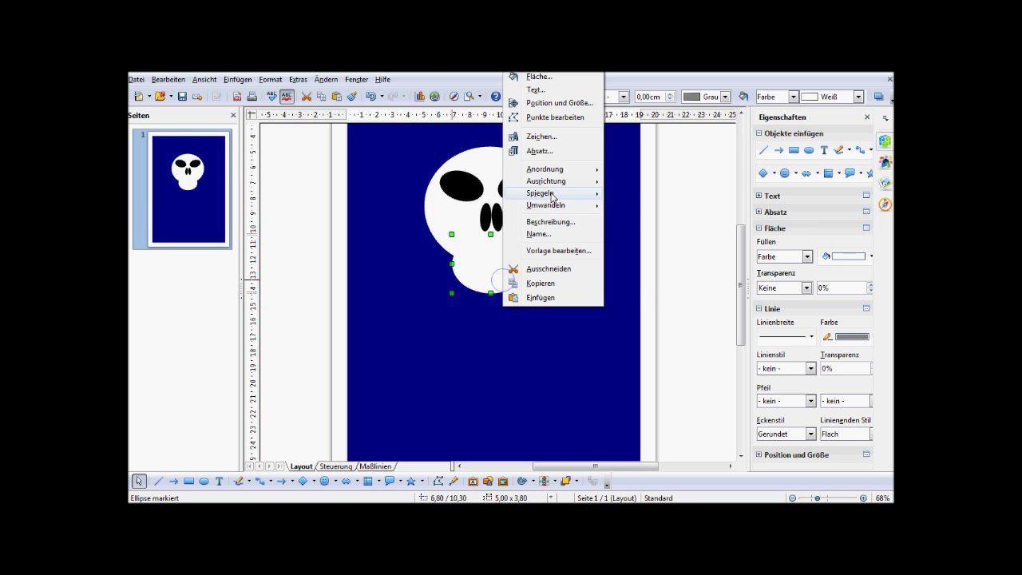
{"action": "left_click", "coordinate": [548, 205]}
{"action": "left_click", "coordinate": [643, 205]}
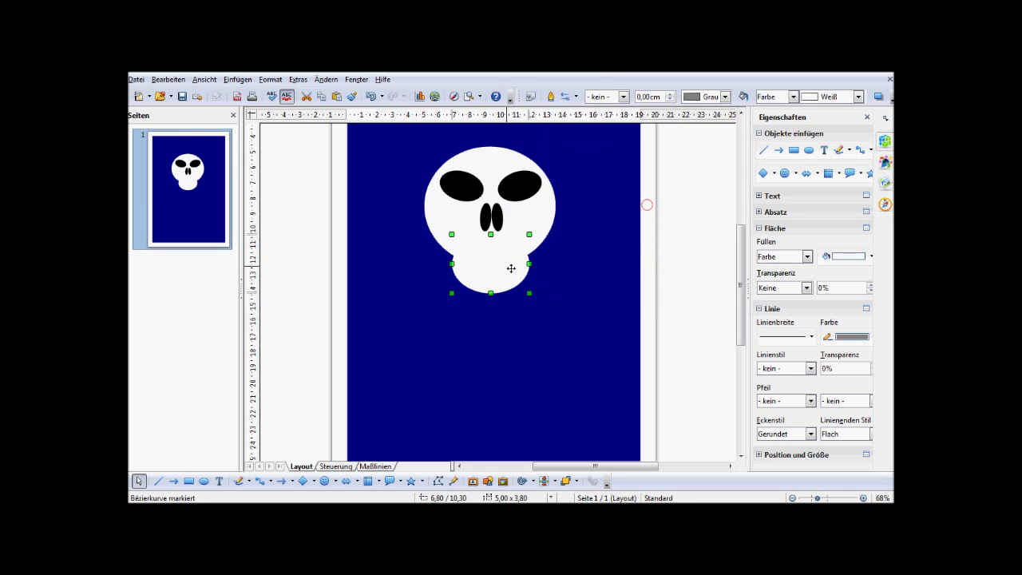
{"action": "left_click", "coordinate": [314, 284]}
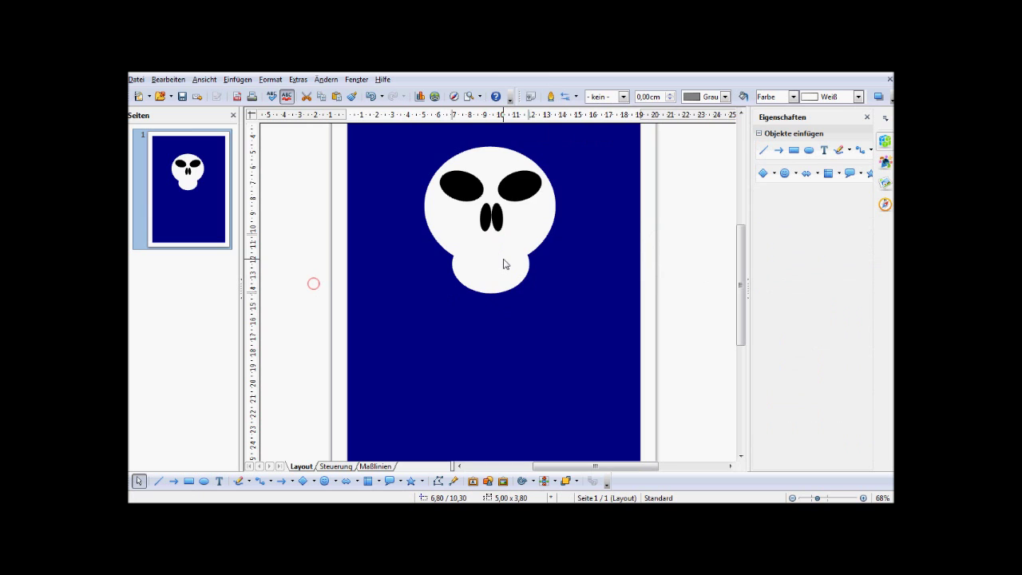
{"action": "right_click", "coordinate": [493, 264]}
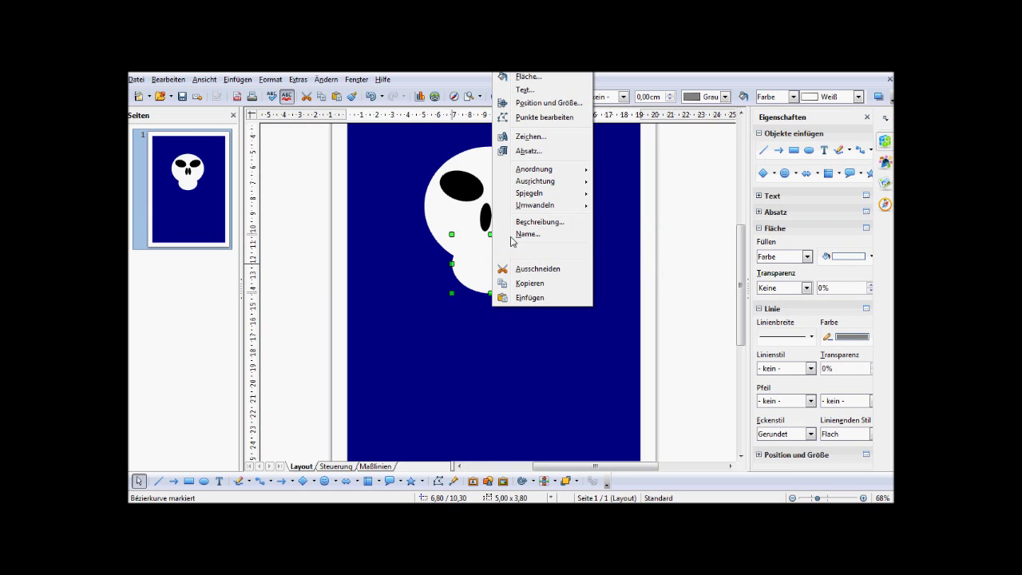
In Punkte bearbeiten, convert the jaw into a 96-point polygon via Umwandeln > In Polygon
{"action": "left_click", "coordinate": [537, 119]}
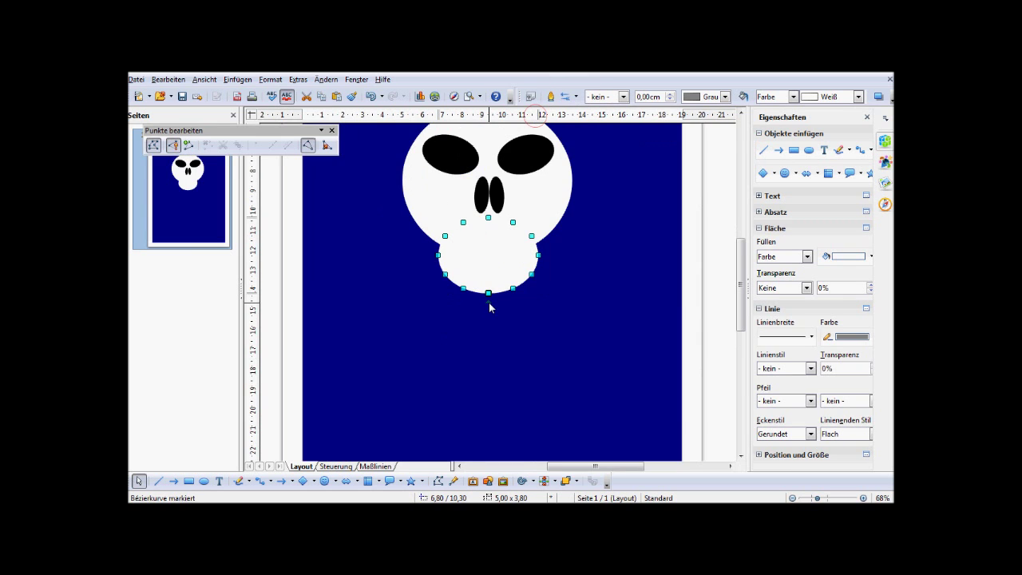
{"action": "scroll", "coordinate": [489, 307], "scroll_direction": "up", "scroll_amount": 2}
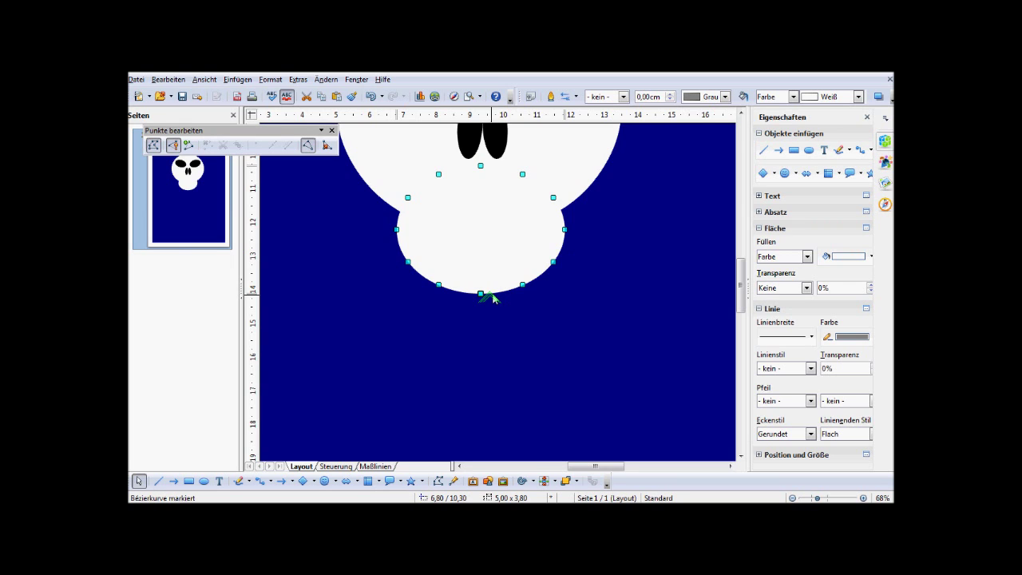
{"action": "right_click", "coordinate": [483, 250]}
{"action": "left_click", "coordinate": [531, 401]}
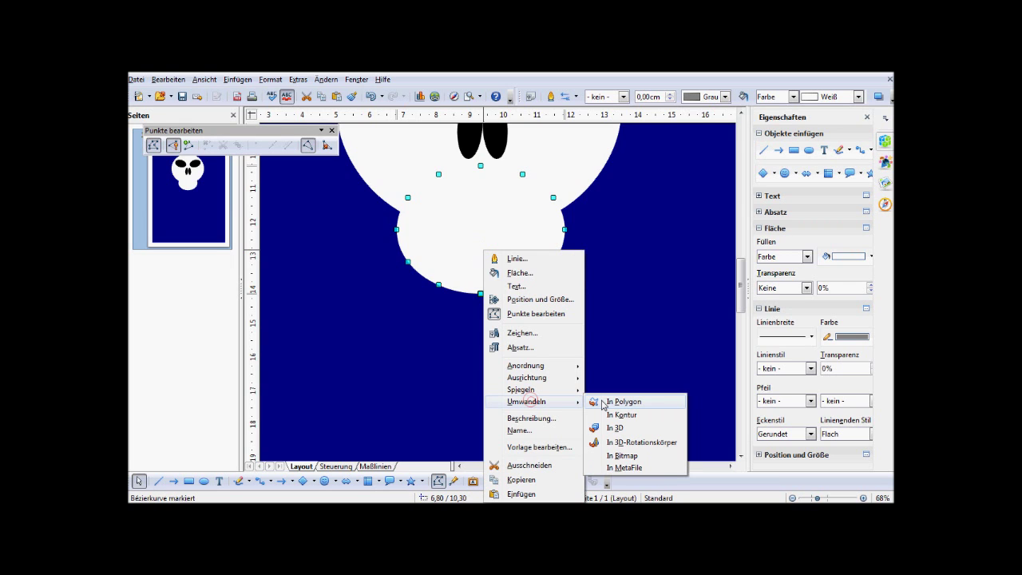
{"action": "left_click", "coordinate": [637, 402]}
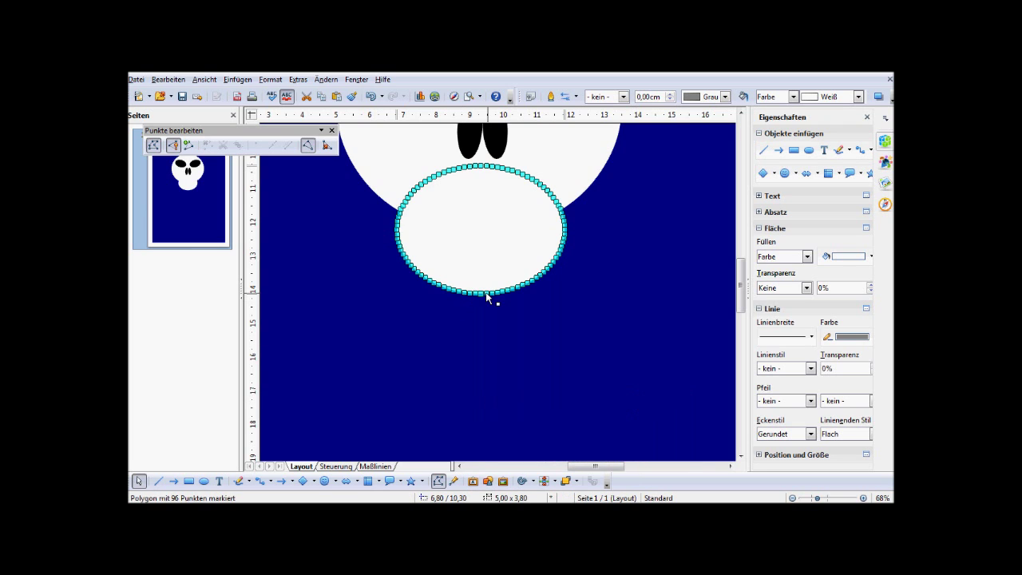
{"action": "scroll", "coordinate": [486, 295], "scroll_direction": "up", "scroll_amount": 1, "text": "ctrl"}
{"action": "scroll", "coordinate": [483, 300], "scroll_direction": "up", "scroll_amount": 1, "text": "ctrl"}
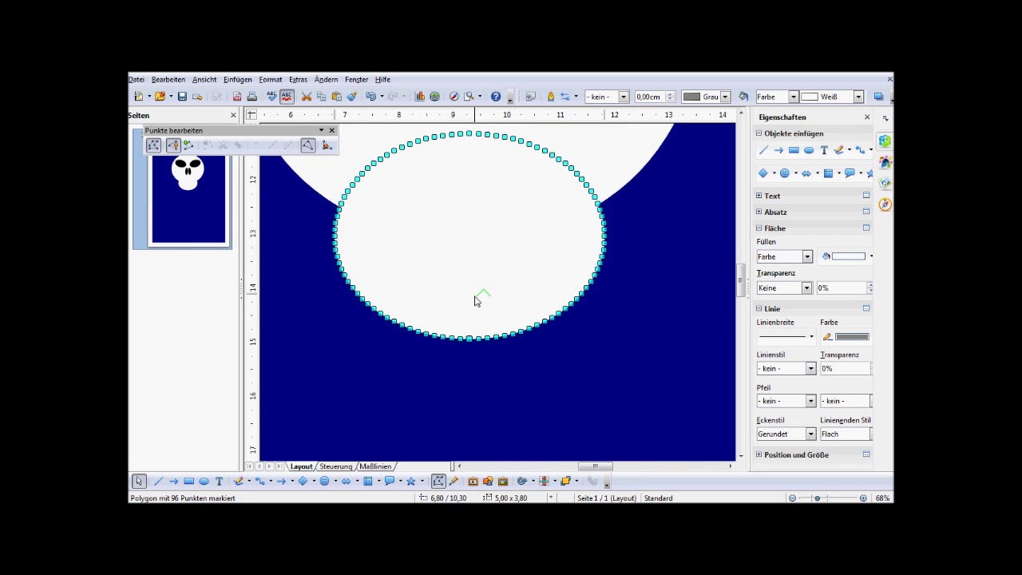
{"action": "scroll", "coordinate": [471, 386], "scroll_direction": "up", "scroll_amount": 1}
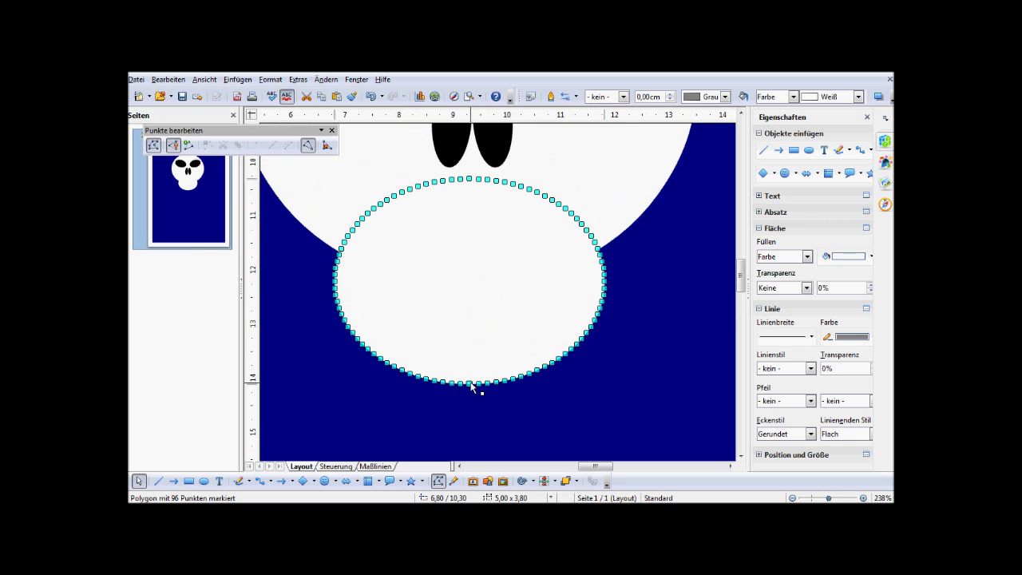
Pull the first bottom jaw points upward into tooth notches, undoing an accidental shift
{"action": "left_click_drag", "start_coordinate": [472, 386], "coordinate": [469, 346]}
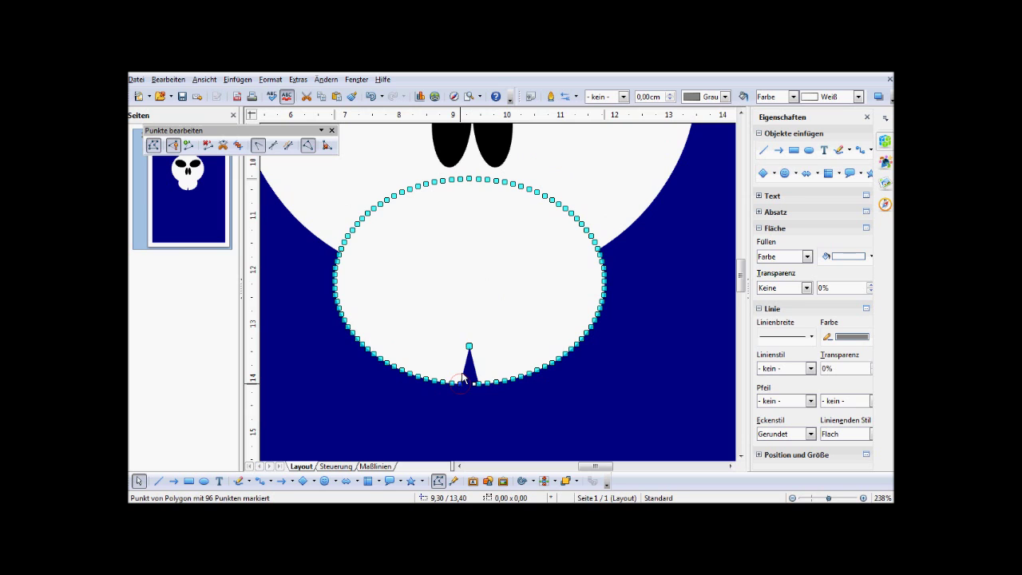
{"action": "left_click_drag", "start_coordinate": [461, 380], "coordinate": [438, 381]}
{"action": "key", "text": "Up"}
{"action": "key", "text": "Up"}
{"action": "key", "text": "Up"}
{"action": "key", "text": "Right"}
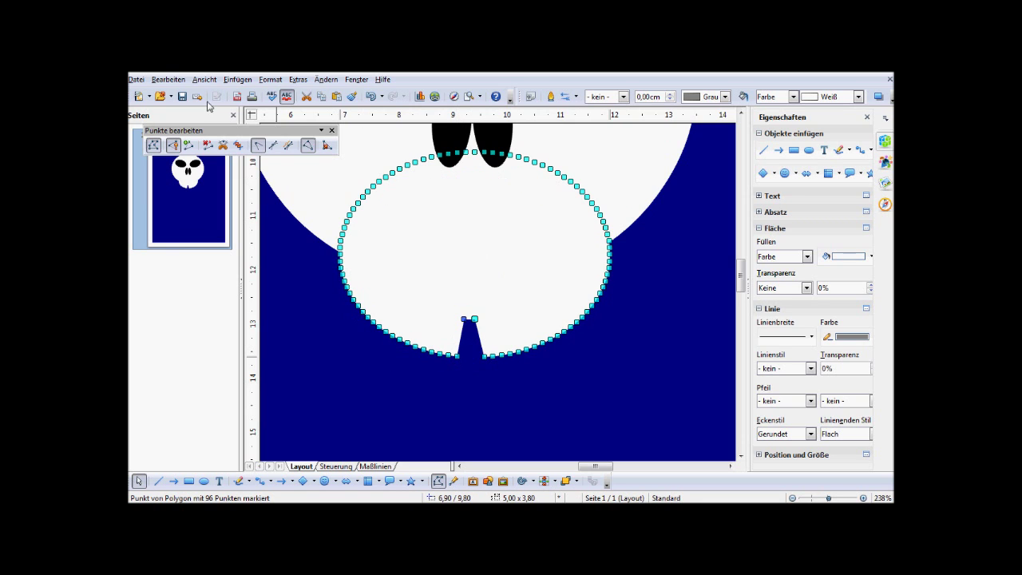
{"action": "key", "text": "ctrl+z"}
{"action": "key", "text": "ctrl+z"}
{"action": "key", "text": "ctrl+z"}
{"action": "left_click", "coordinate": [437, 382]}
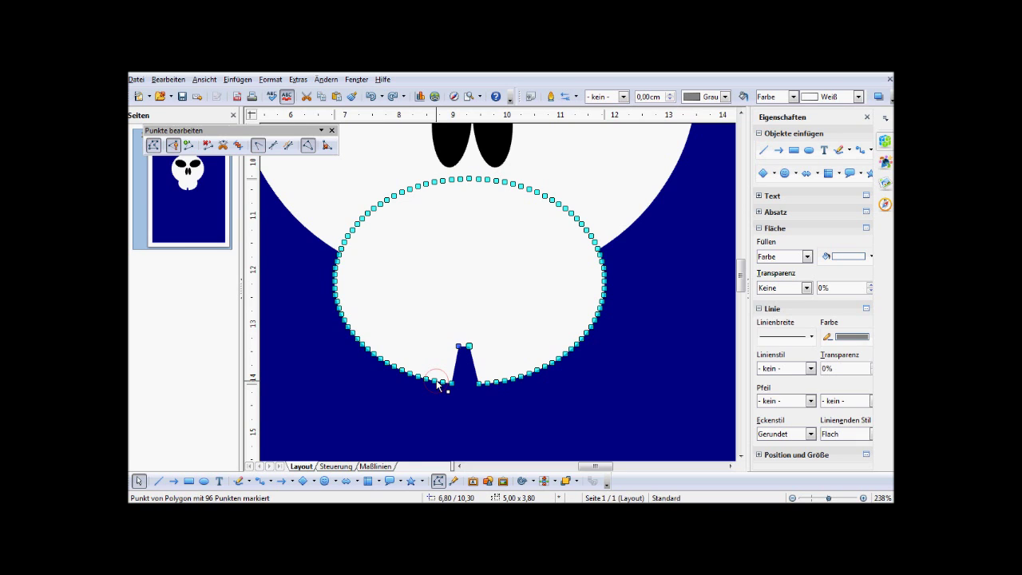
{"action": "left_click_drag", "start_coordinate": [438, 384], "coordinate": [437, 349]}
{"action": "left_click", "coordinate": [426, 381]}
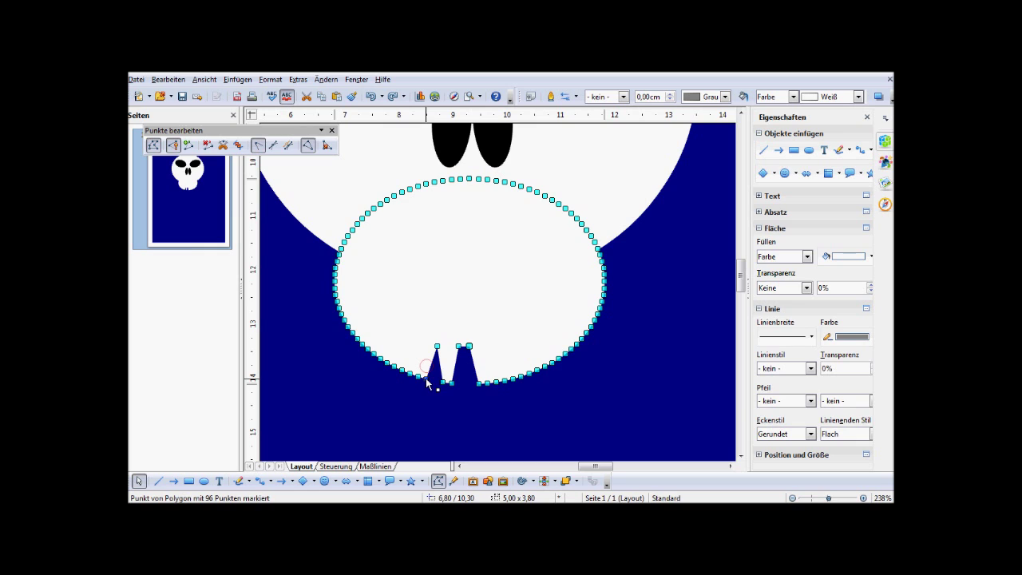
{"action": "mouse_move", "coordinate": [425, 381]}
{"action": "left_mouse_down"}
{"action": "mouse_move", "coordinate": [428, 345]}
{"action": "mouse_move", "coordinate": [397, 357]}
{"action": "mouse_move", "coordinate": [399, 342]}
{"action": "left_mouse_up"}
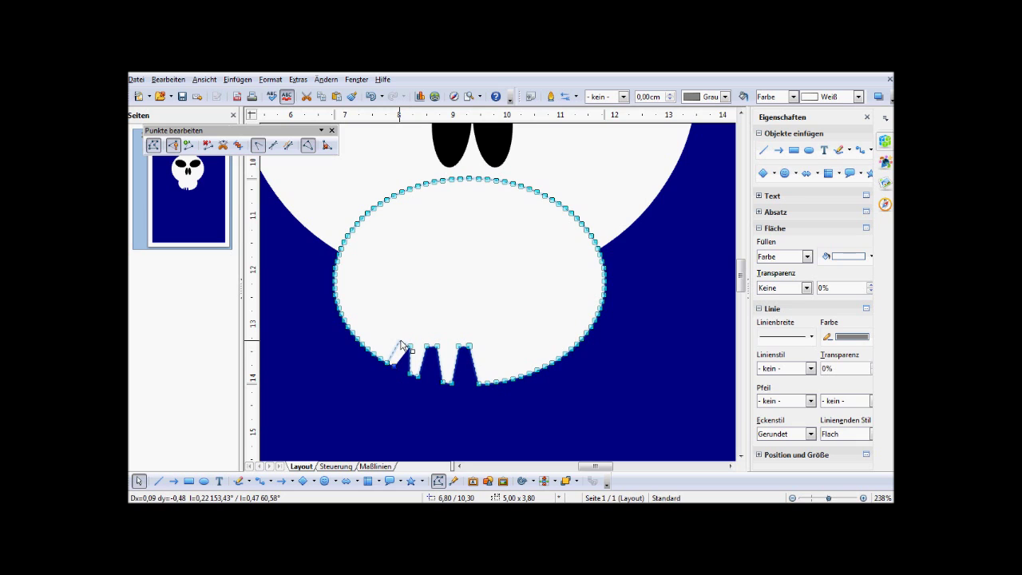
Raise more points along the jaw's lower edge to finish the row of teeth
{"action": "left_click_drag", "start_coordinate": [494, 379], "coordinate": [490, 342]}
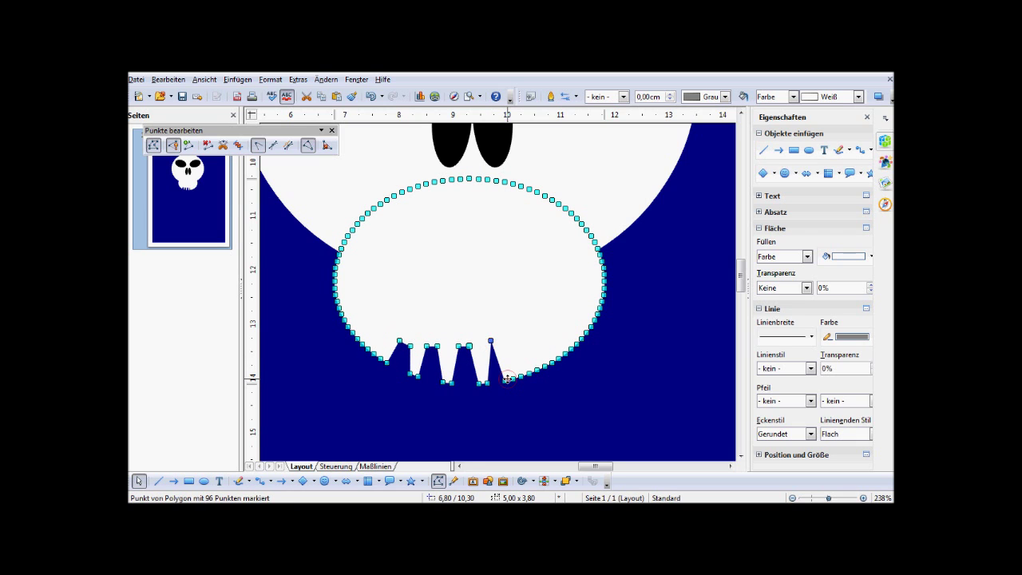
{"action": "left_click_drag", "start_coordinate": [508, 379], "coordinate": [499, 341]}
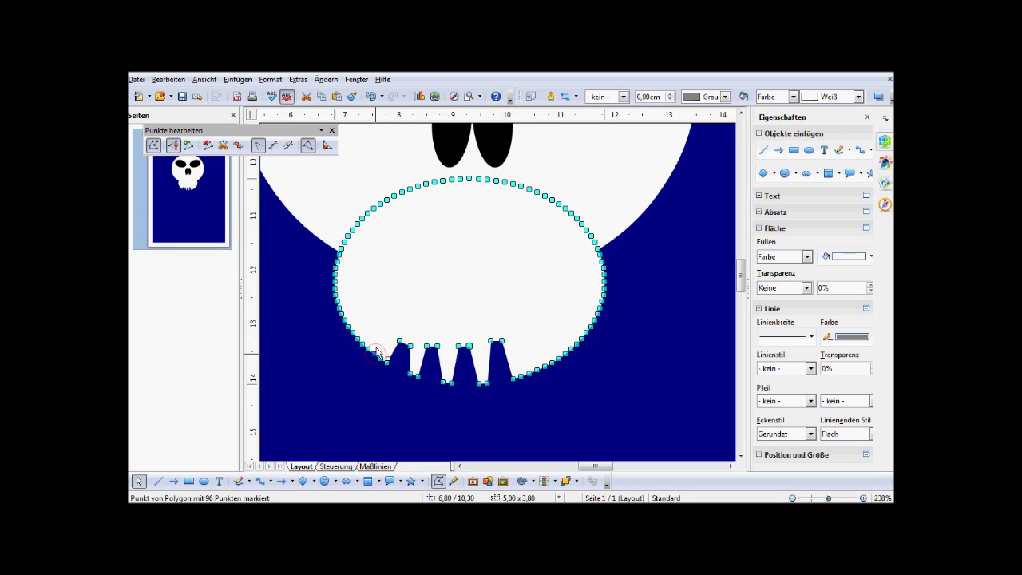
{"action": "left_click_drag", "start_coordinate": [376, 352], "coordinate": [371, 334]}
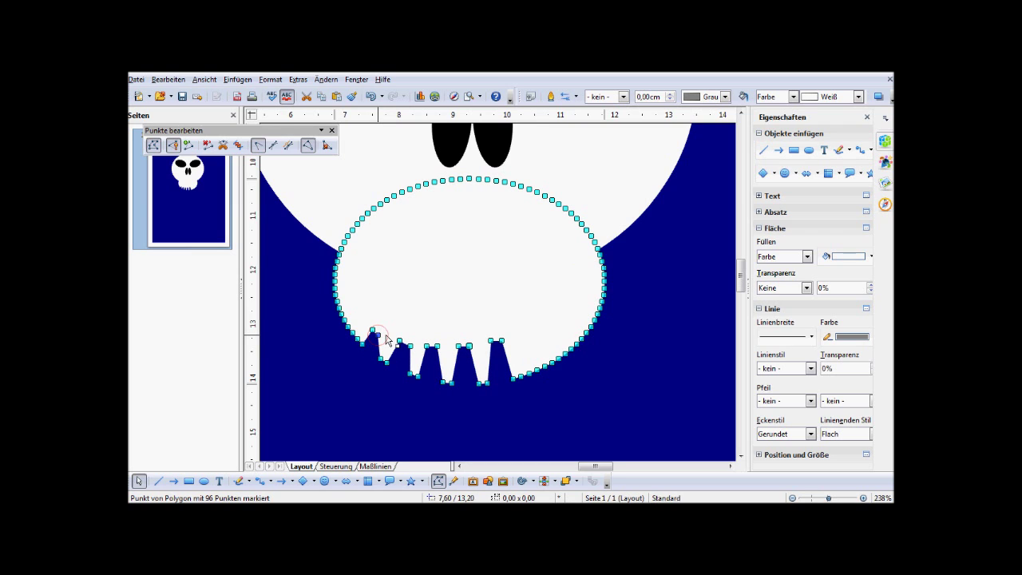
{"action": "left_click_drag", "start_coordinate": [387, 339], "coordinate": [387, 333]}
{"action": "mouse_move", "coordinate": [533, 370]}
{"action": "left_mouse_down"}
{"action": "mouse_move", "coordinate": [518, 340]}
{"action": "mouse_move", "coordinate": [551, 324]}
{"action": "left_mouse_up"}
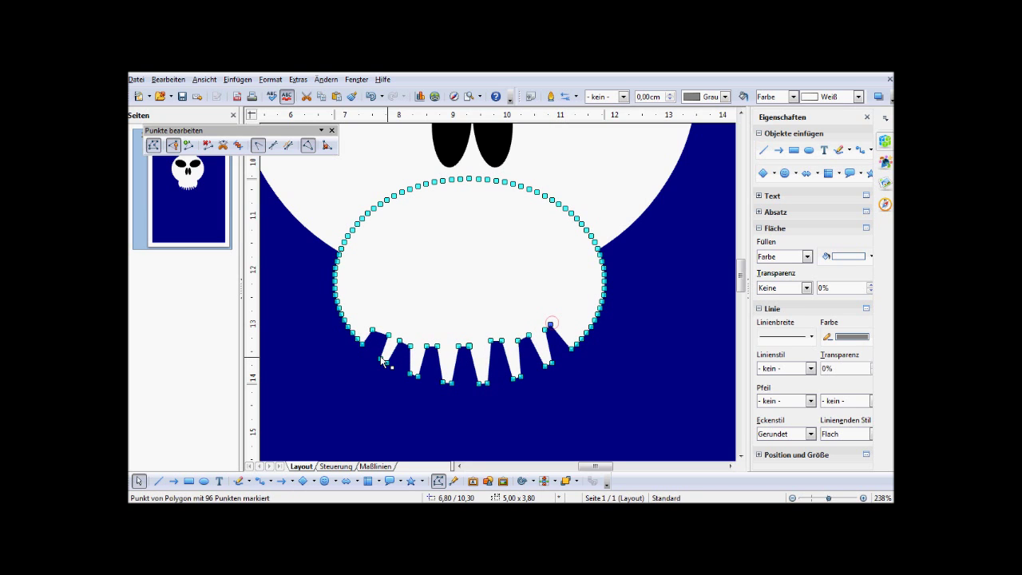
{"action": "scroll", "coordinate": [535, 365], "scroll_direction": "down", "scroll_amount": 1, "text": "ctrl"}
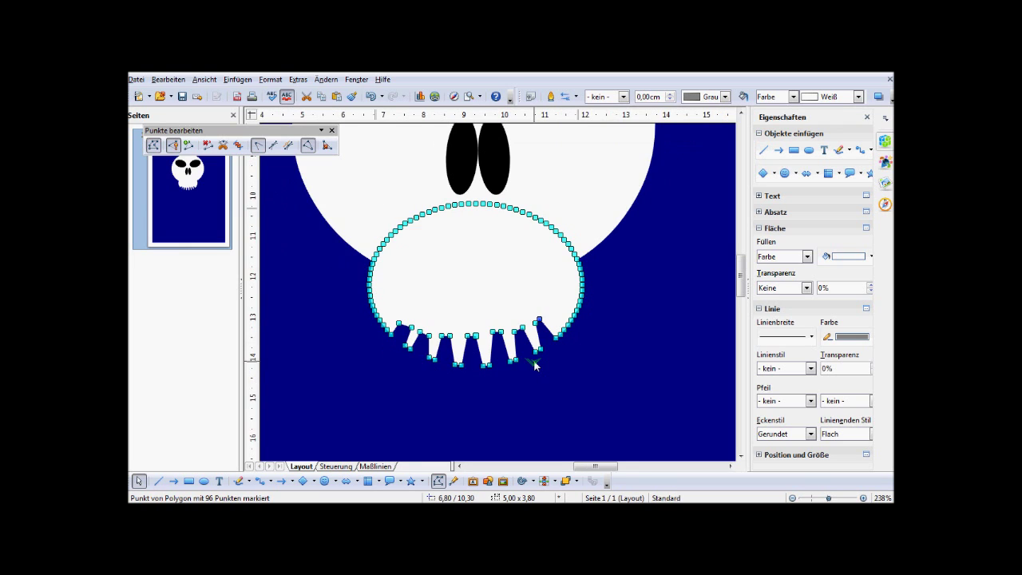
{"action": "scroll", "coordinate": [535, 365], "scroll_direction": "down", "scroll_amount": 1, "text": "ctrl"}
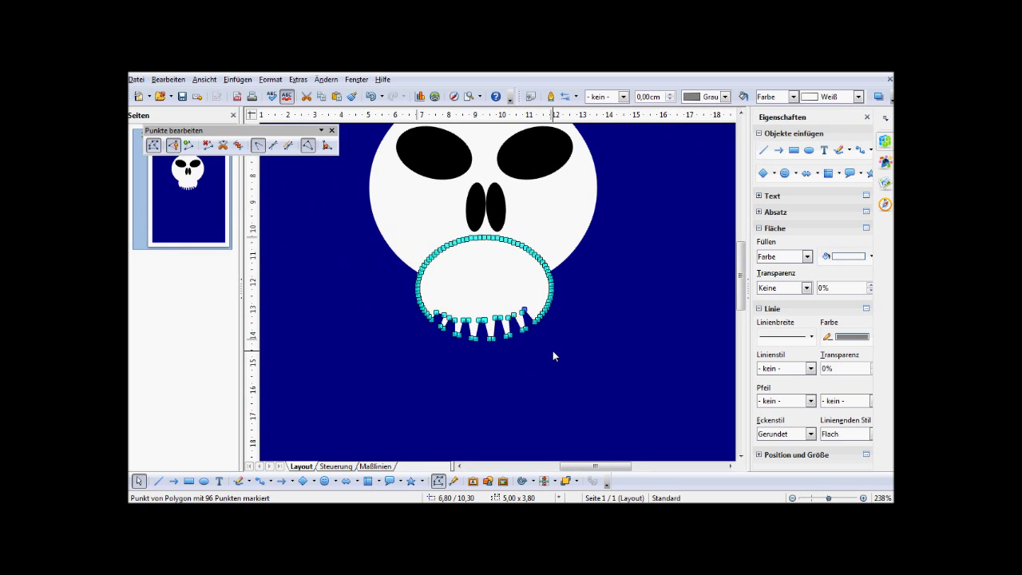
Check the teeth and nudge the jaw polygon slightly upward
{"action": "left_click", "coordinate": [553, 351]}
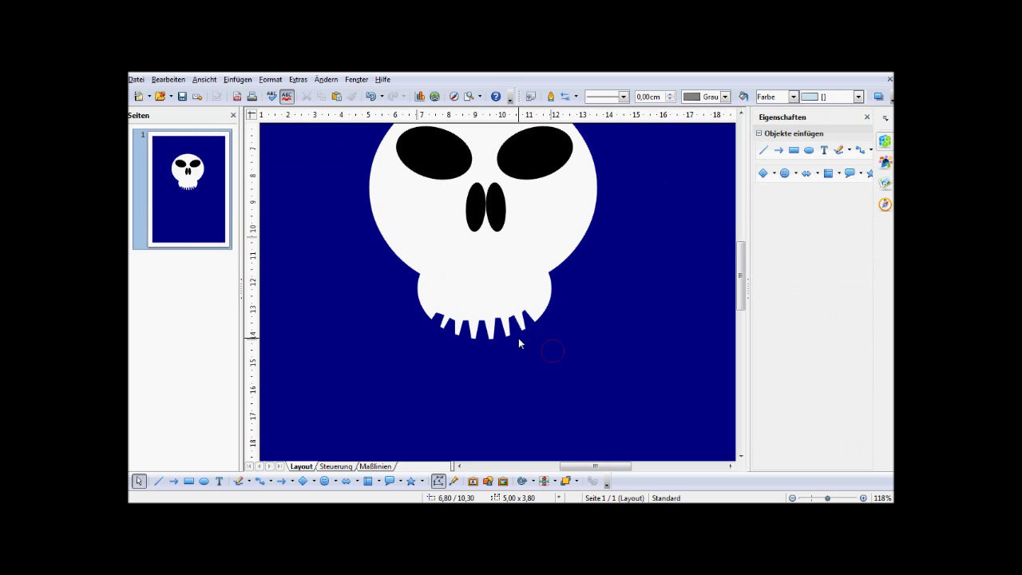
{"action": "left_click", "coordinate": [440, 292]}
{"action": "scroll", "coordinate": [440, 292], "scroll_direction": "up", "scroll_amount": 2}
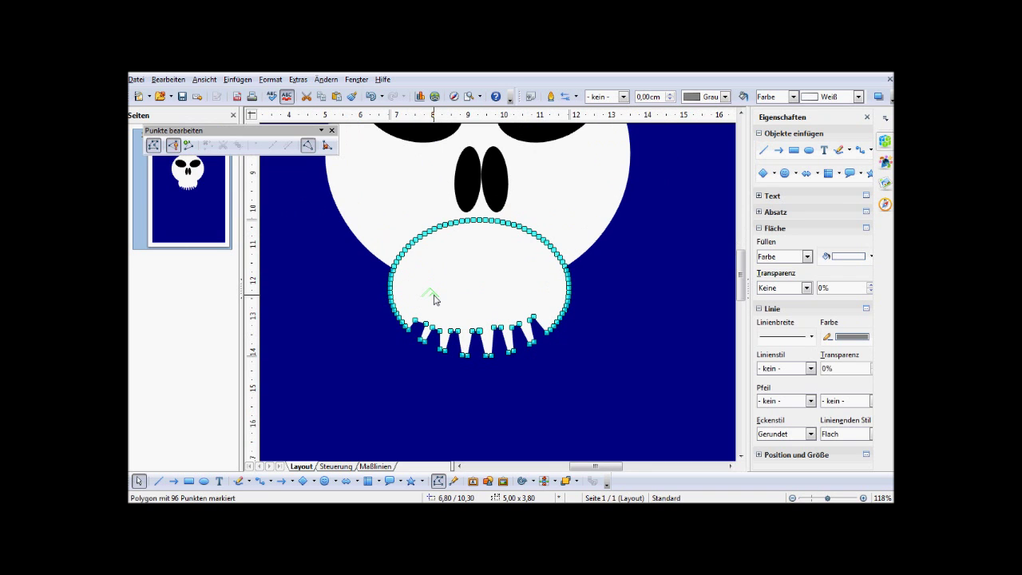
{"action": "left_click", "coordinate": [601, 315]}
{"action": "scroll", "coordinate": [503, 312], "scroll_direction": "down", "scroll_amount": 1}
{"action": "scroll", "coordinate": [503, 311], "scroll_direction": "down", "scroll_amount": 1}
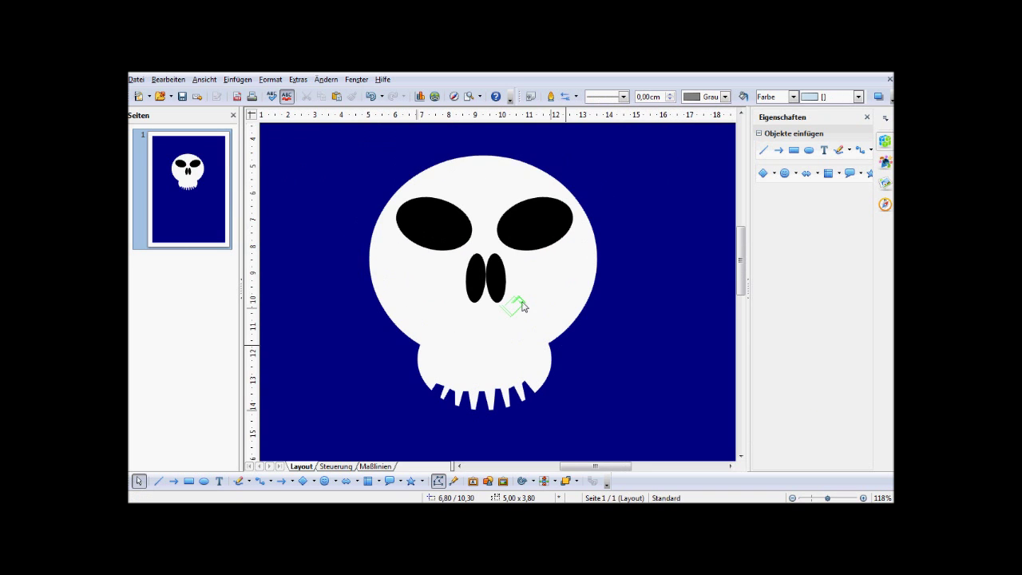
{"action": "scroll", "coordinate": [520, 306], "scroll_direction": "down", "scroll_amount": 1}
{"action": "left_click_drag", "start_coordinate": [511, 339], "coordinate": [495, 327]}
{"action": "left_click", "coordinate": [571, 337]}
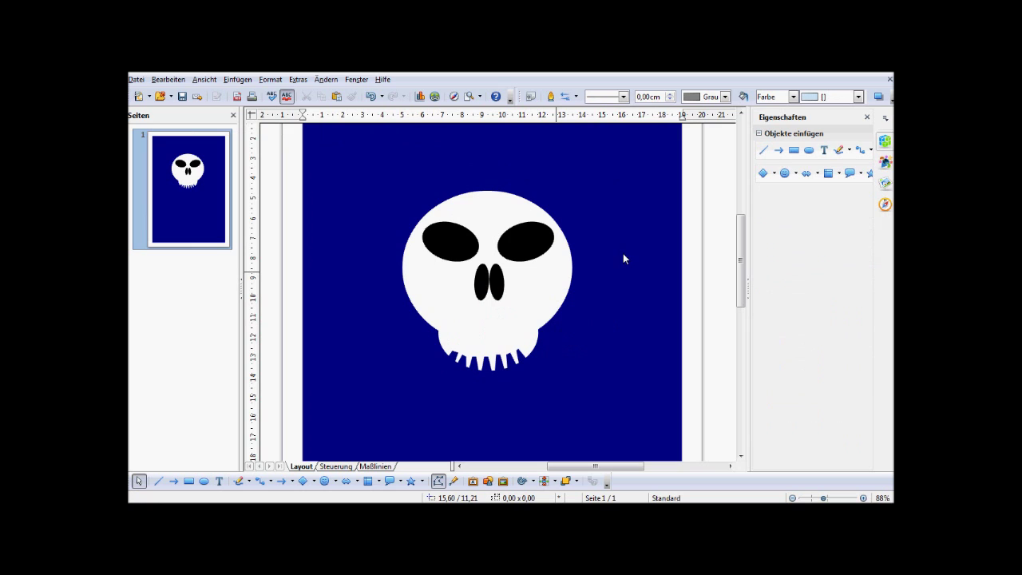
Draw a borderless white 10.10 × 1.10 cm bar below the skull and a circle at its right end
{"action": "left_click", "coordinate": [793, 151]}
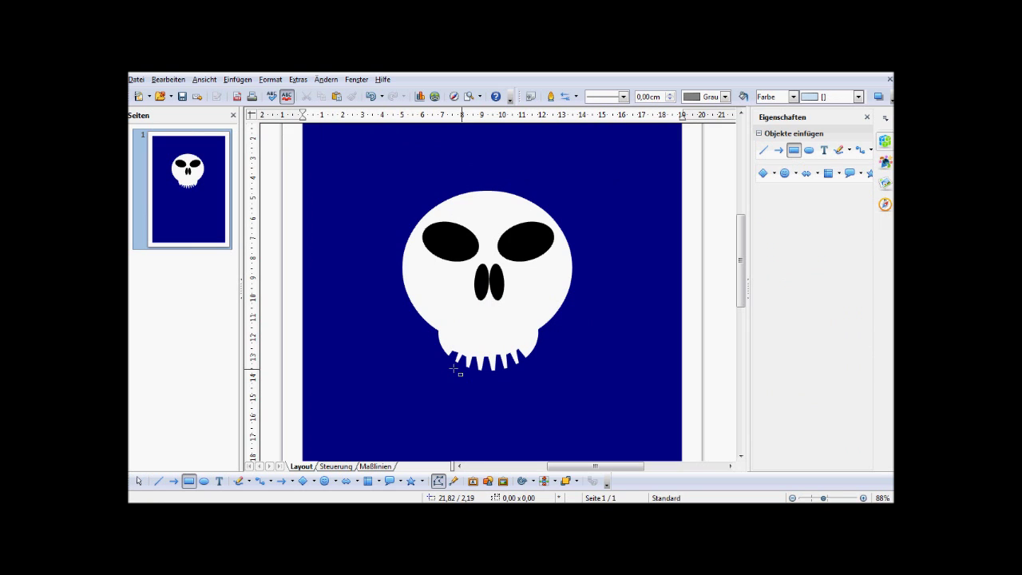
{"action": "left_click_drag", "start_coordinate": [384, 382], "coordinate": [586, 405]}
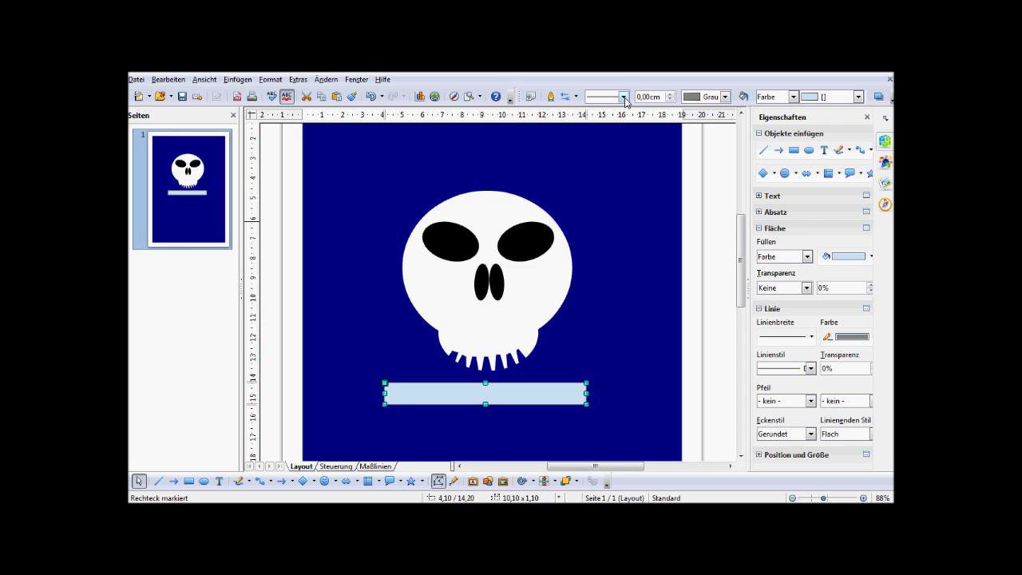
{"action": "left_click", "coordinate": [624, 97]}
{"action": "left_click", "coordinate": [607, 107]}
{"action": "left_click", "coordinate": [857, 97]}
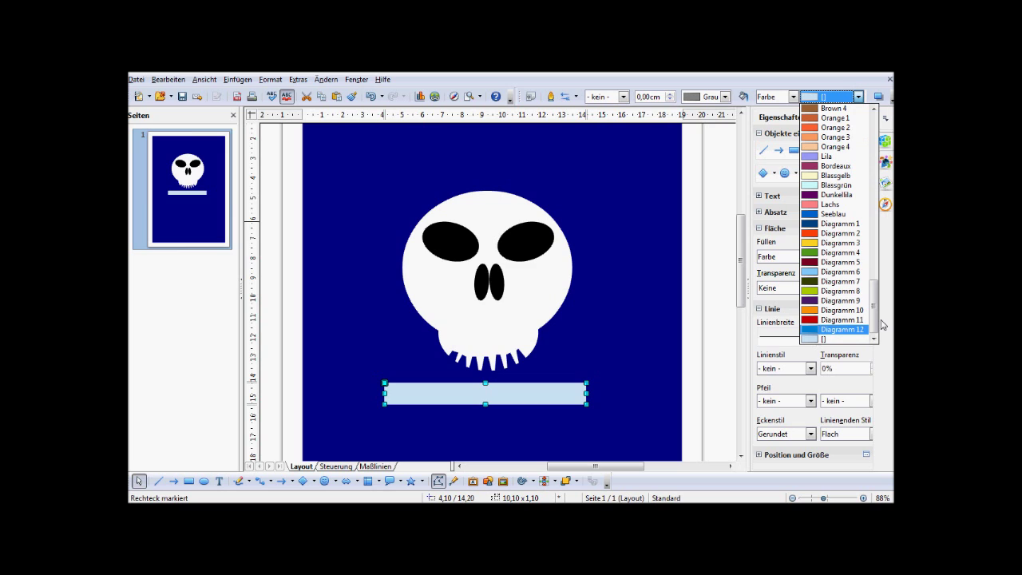
{"action": "scroll", "coordinate": [874, 306], "scroll_direction": "up", "scroll_amount": 15}
{"action": "left_click", "coordinate": [829, 166]}
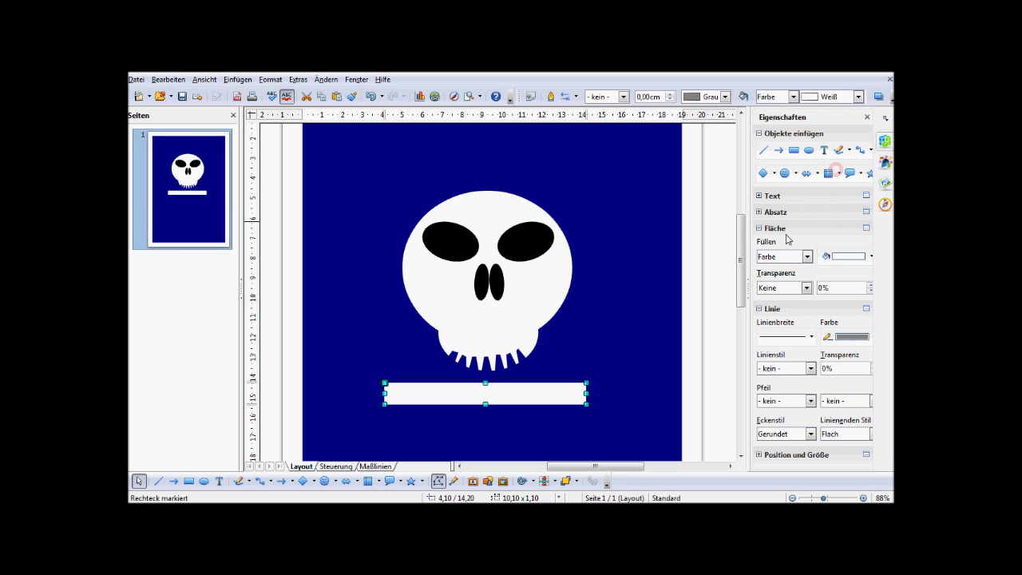
{"action": "left_click", "coordinate": [808, 150]}
{"action": "mouse_move", "coordinate": [573, 358]}
{"action": "left_mouse_down"}
{"action": "mouse_move", "coordinate": [613, 395]}
{"action": "mouse_move", "coordinate": [595, 398]}
{"action": "left_mouse_up"}
Give the ellipses no outline and Weiß fill, and move them onto the bar's right end
{"action": "left_click", "coordinate": [623, 97]}
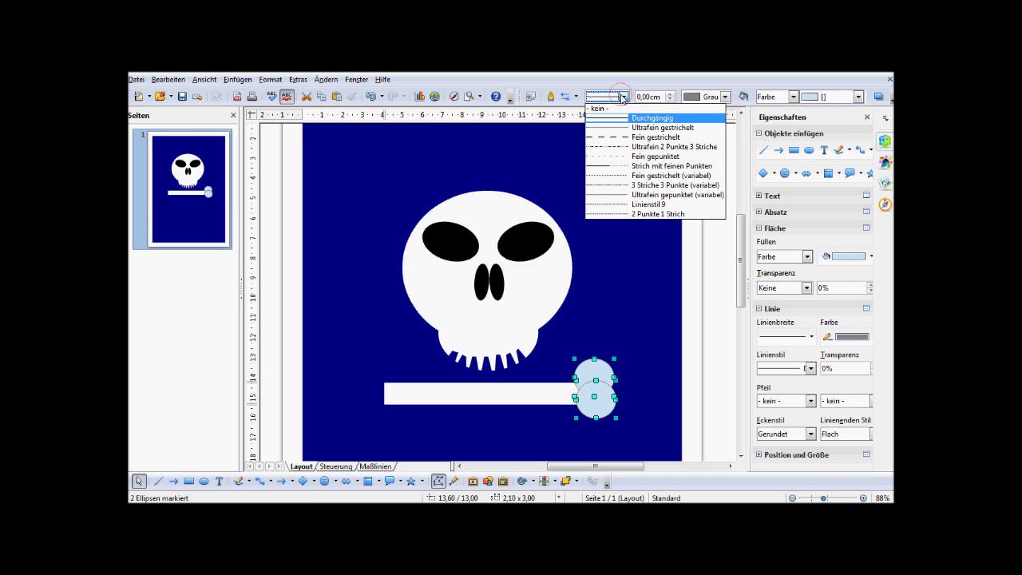
{"action": "left_click", "coordinate": [605, 108]}
{"action": "left_click", "coordinate": [858, 97]}
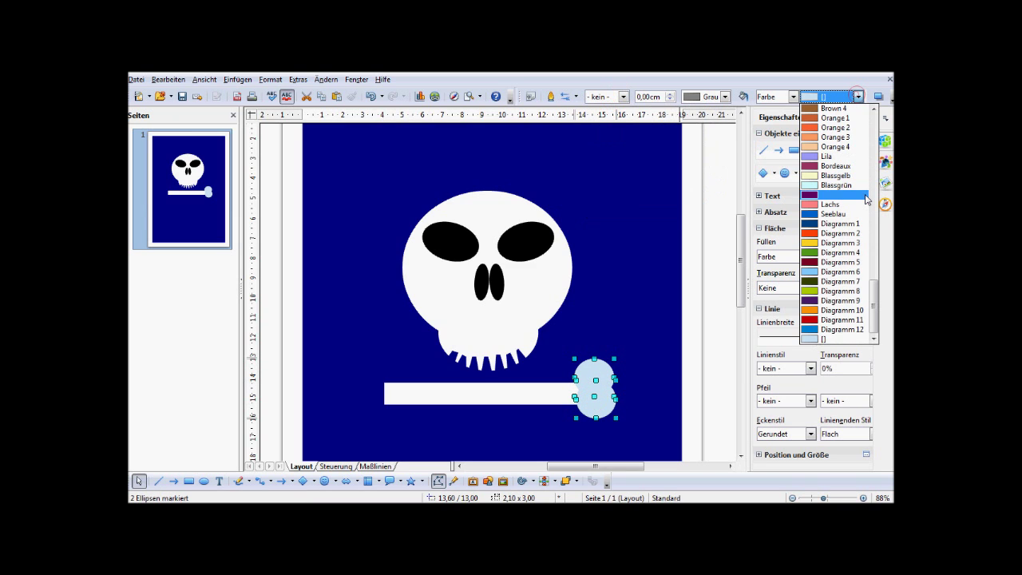
{"action": "scroll", "coordinate": [870, 188], "scroll_direction": "up", "scroll_amount": 8}
{"action": "scroll", "coordinate": [831, 156], "scroll_direction": "up", "scroll_amount": 12}
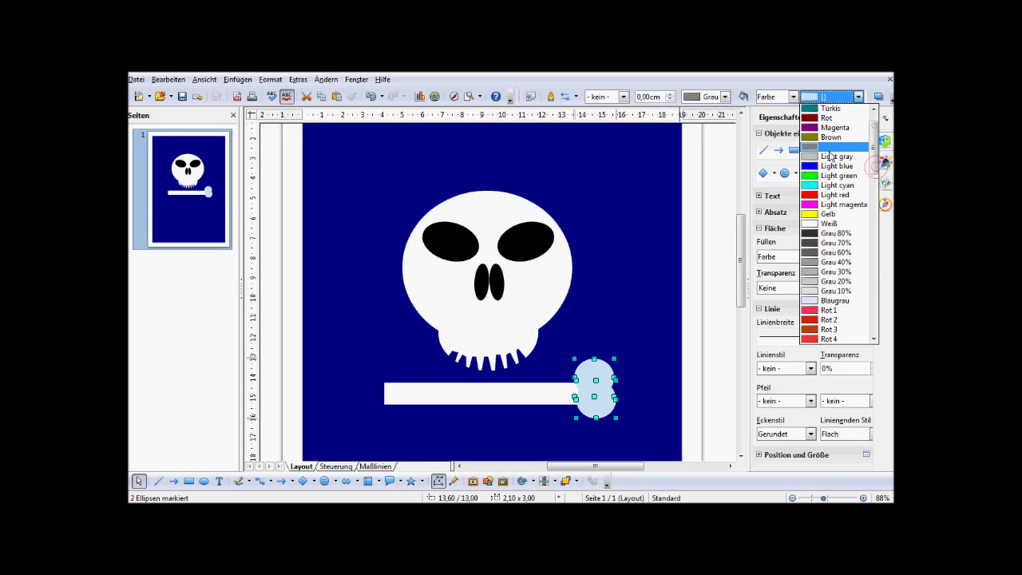
{"action": "left_click", "coordinate": [829, 224]}
{"action": "left_click", "coordinate": [594, 372]}
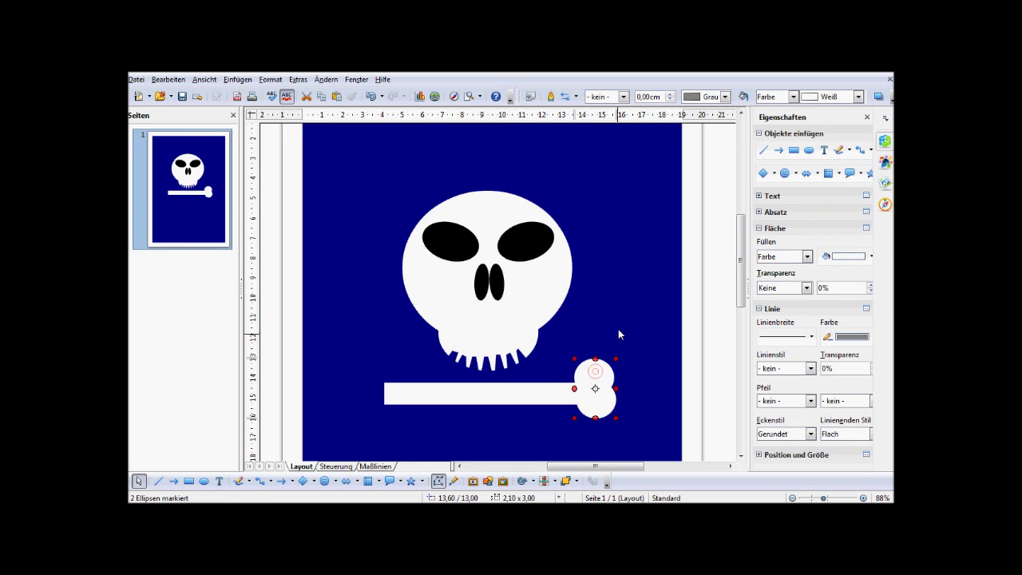
{"action": "left_click", "coordinate": [618, 329]}
{"action": "left_click_drag", "start_coordinate": [595, 372], "coordinate": [601, 372]}
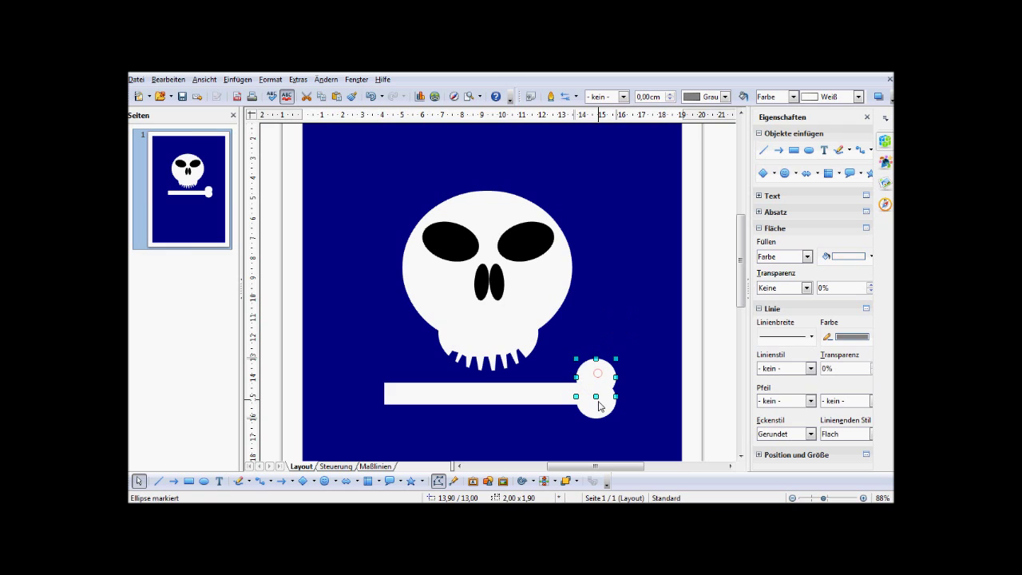
Copy both knobs to the bar's left end and group the five bone parts
{"action": "left_click", "coordinate": [599, 412]}
{"action": "left_click", "coordinate": [597, 372], "text": "shift"}
{"action": "left_click_drag", "start_coordinate": [594, 397], "coordinate": [378, 407]}
{"action": "left_click", "coordinate": [559, 393], "text": "shift"}
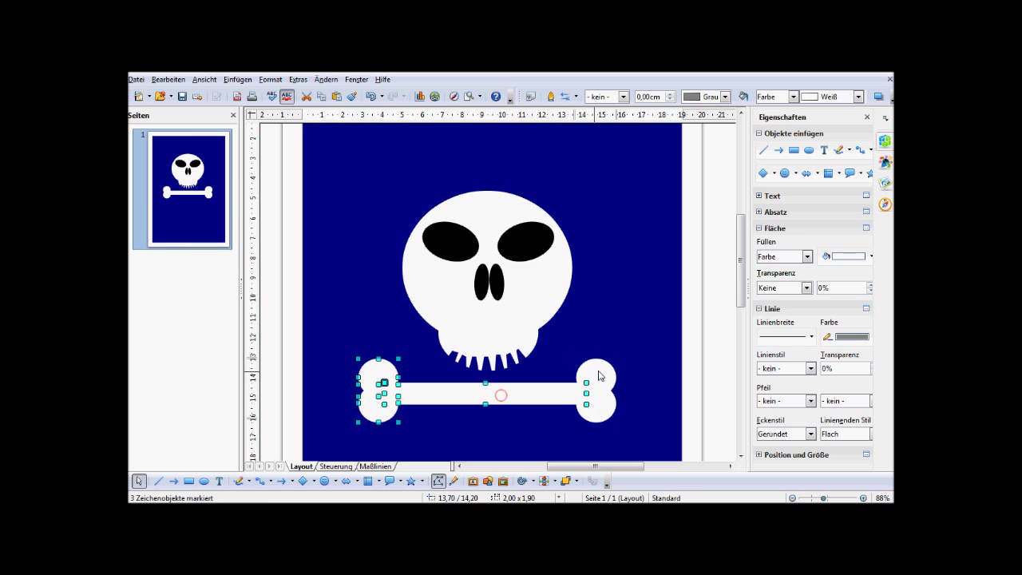
{"action": "left_click", "coordinate": [599, 376], "text": "shift"}
{"action": "left_click", "coordinate": [597, 411], "text": "shift"}
{"action": "right_click", "coordinate": [508, 391]}
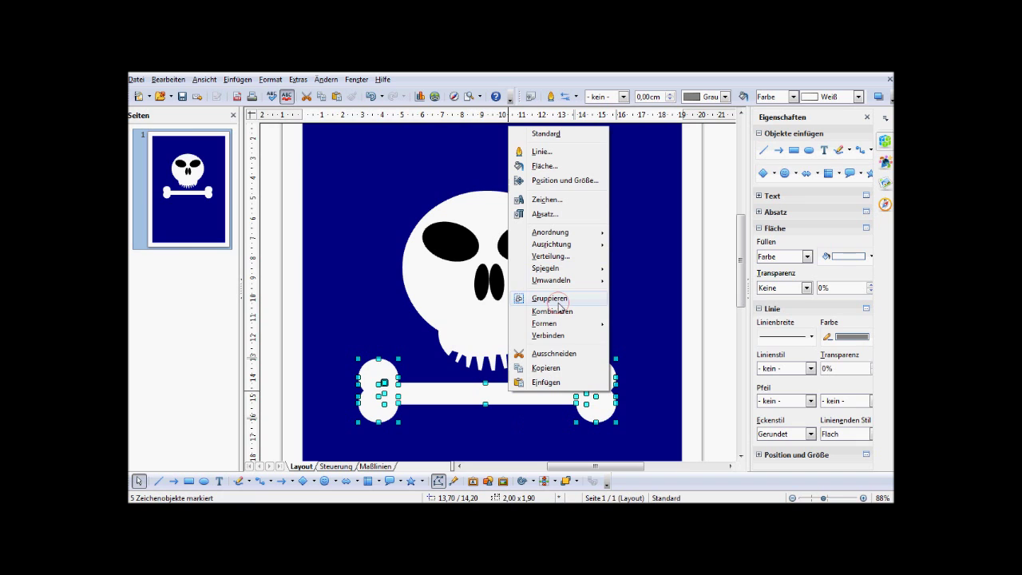
{"action": "left_click", "coordinate": [558, 304]}
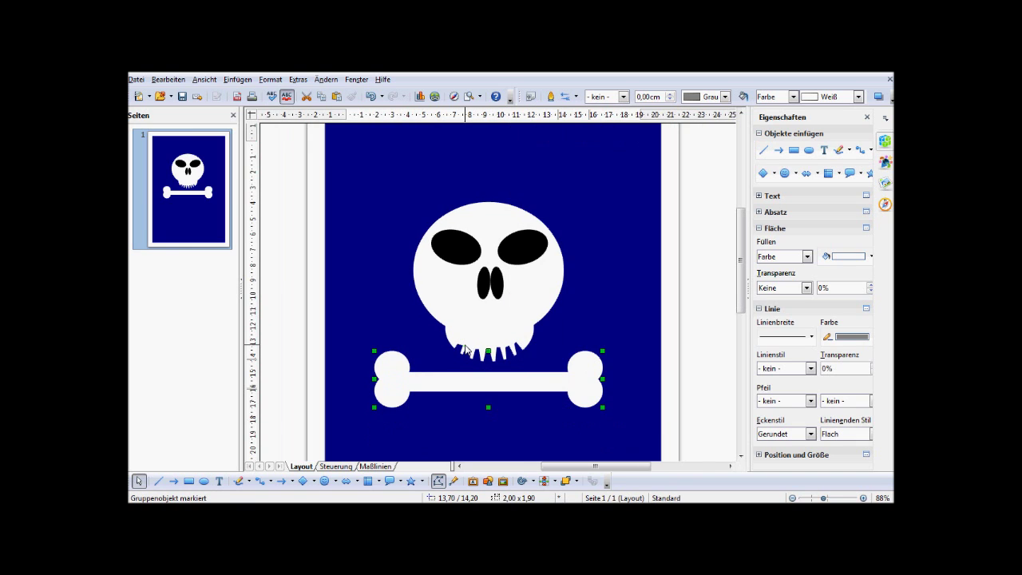
Tilt the bone about 20°, position it under the skull, and select the skull and both bones
{"action": "scroll", "coordinate": [465, 349], "scroll_direction": "down", "scroll_amount": 3}
{"action": "left_click", "coordinate": [429, 336]}
{"action": "left_click_drag", "start_coordinate": [429, 336], "coordinate": [444, 306]}
{"action": "left_click_drag", "start_coordinate": [478, 341], "coordinate": [500, 342]}
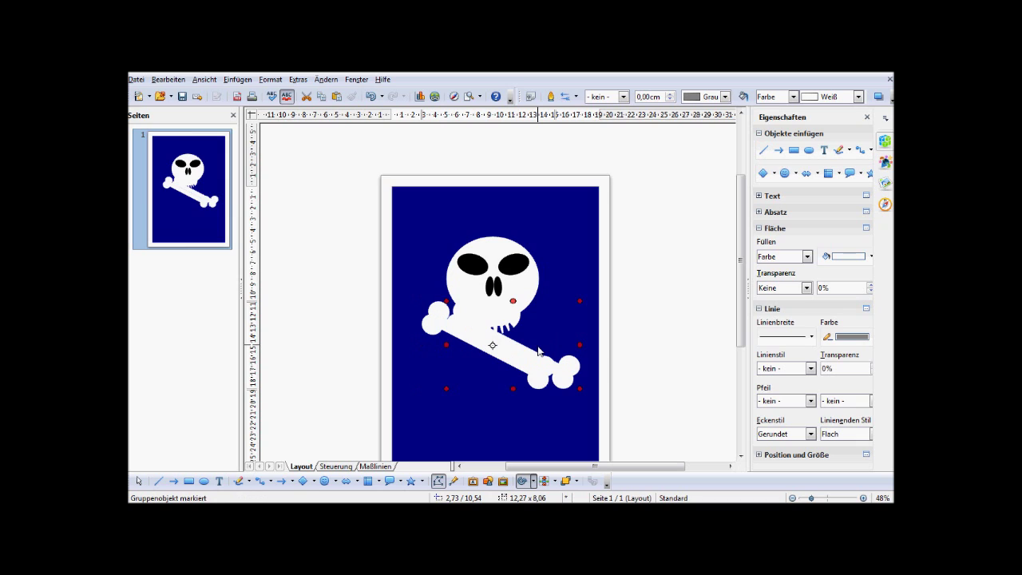
{"action": "right_click", "coordinate": [533, 353]}
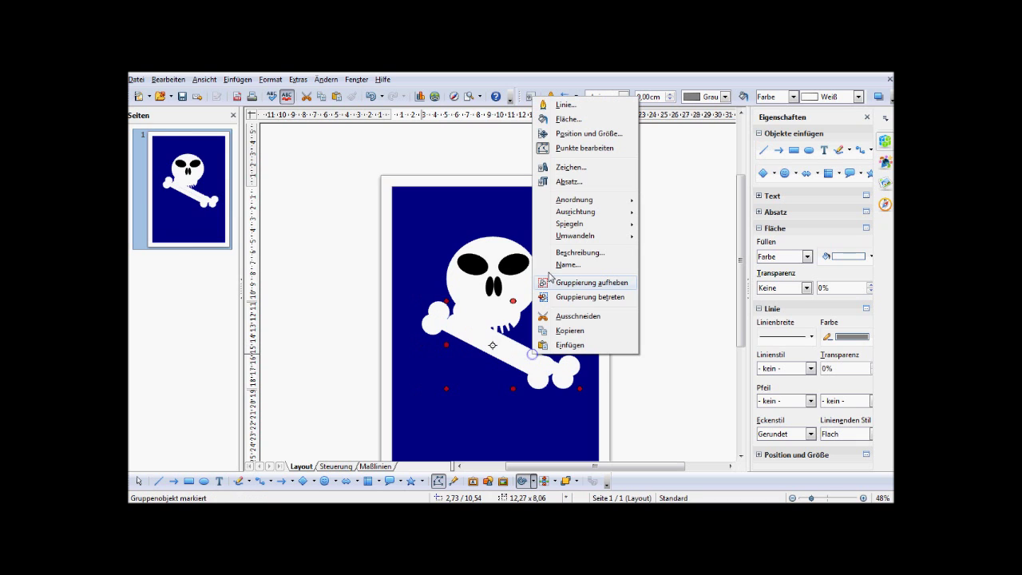
{"action": "mouse_move", "coordinate": [570, 223]}
{"action": "left_click", "coordinate": [682, 223]}
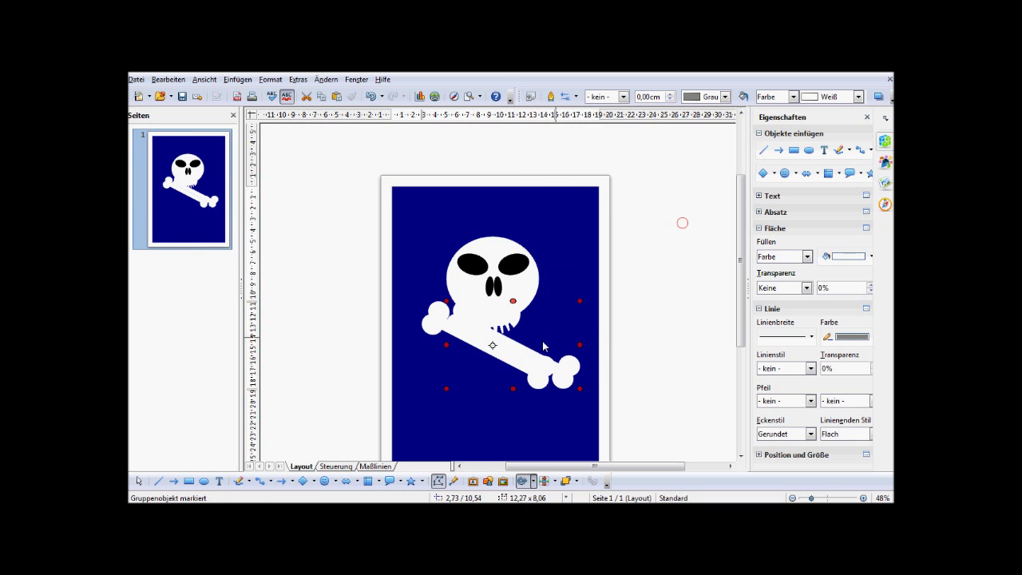
{"action": "mouse_move", "coordinate": [542, 341]}
{"action": "left_mouse_down"}
{"action": "mouse_move", "coordinate": [507, 347]}
{"action": "mouse_move", "coordinate": [537, 375]}
{"action": "left_mouse_up"}
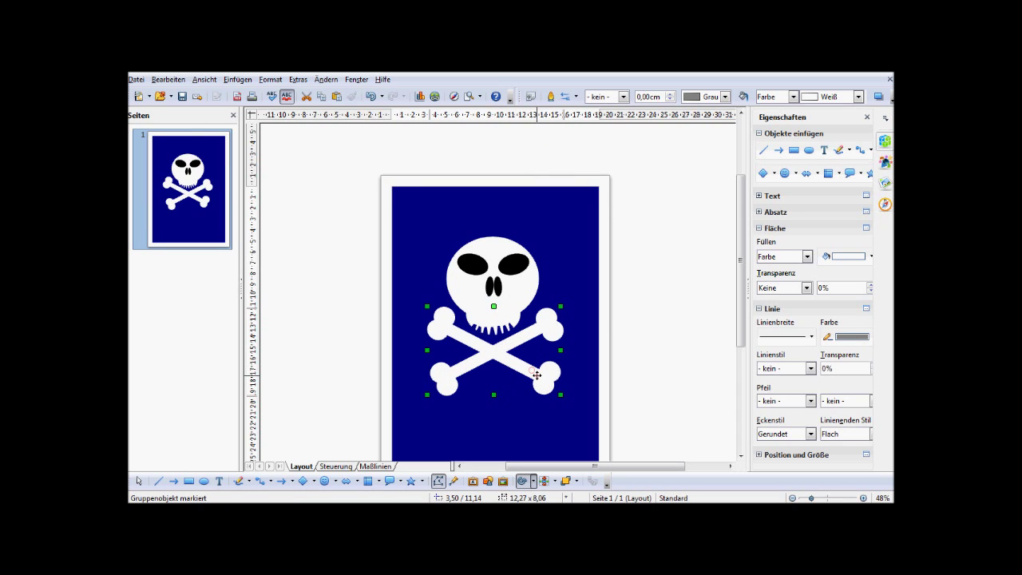
{"action": "key", "text": "Escape"}
{"action": "mouse_move", "coordinate": [337, 212]}
{"action": "left_mouse_down"}
{"action": "mouse_move", "coordinate": [604, 406]}
{"action": "mouse_move", "coordinate": [622, 433]}
{"action": "left_mouse_up"}
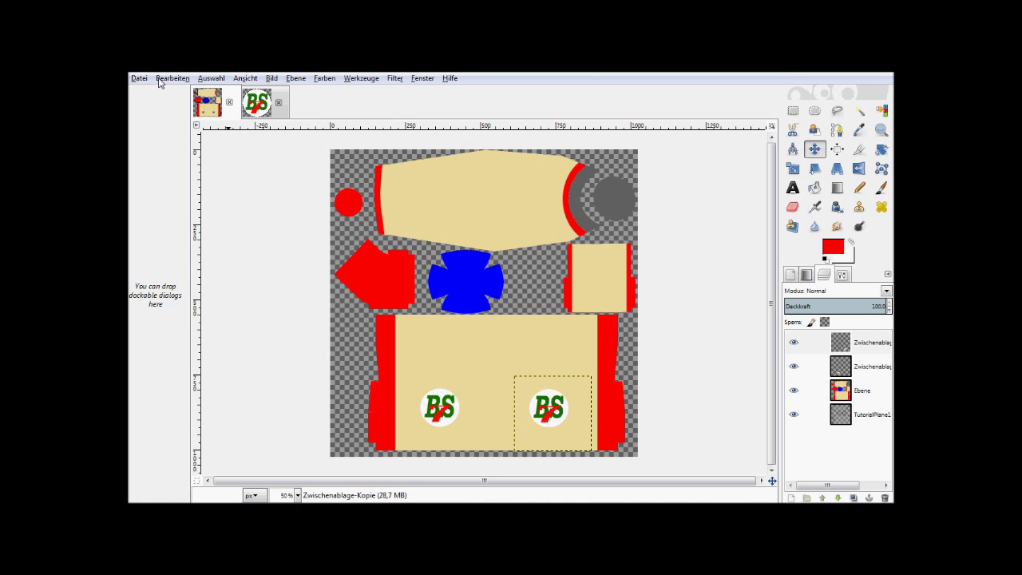
Paste the skull-and-crossbones as a new image and make both eyes and nostrils transparent
{"action": "left_click", "coordinate": [172, 78]}
{"action": "mouse_move", "coordinate": [189, 211]}
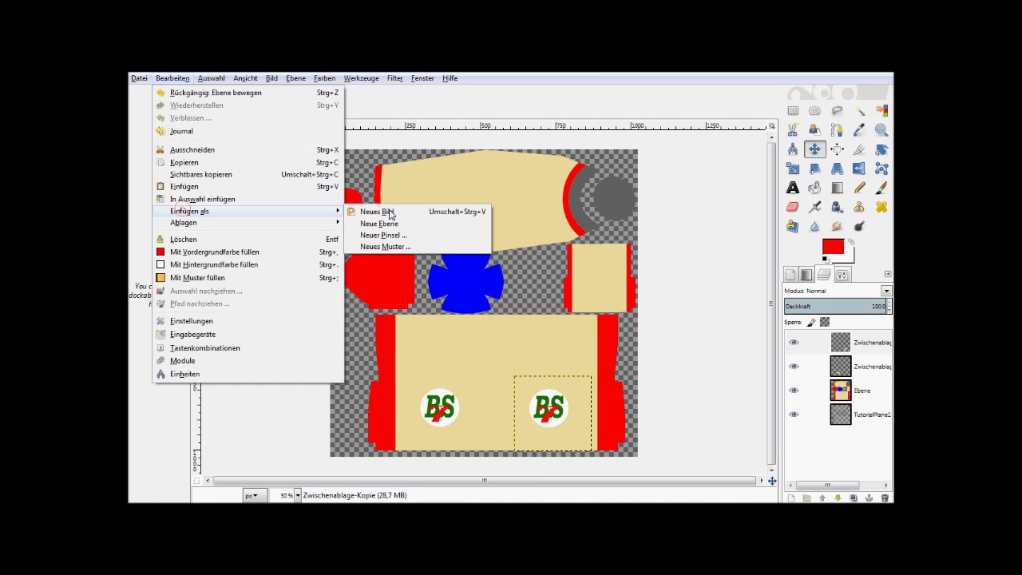
{"action": "left_click", "coordinate": [390, 212]}
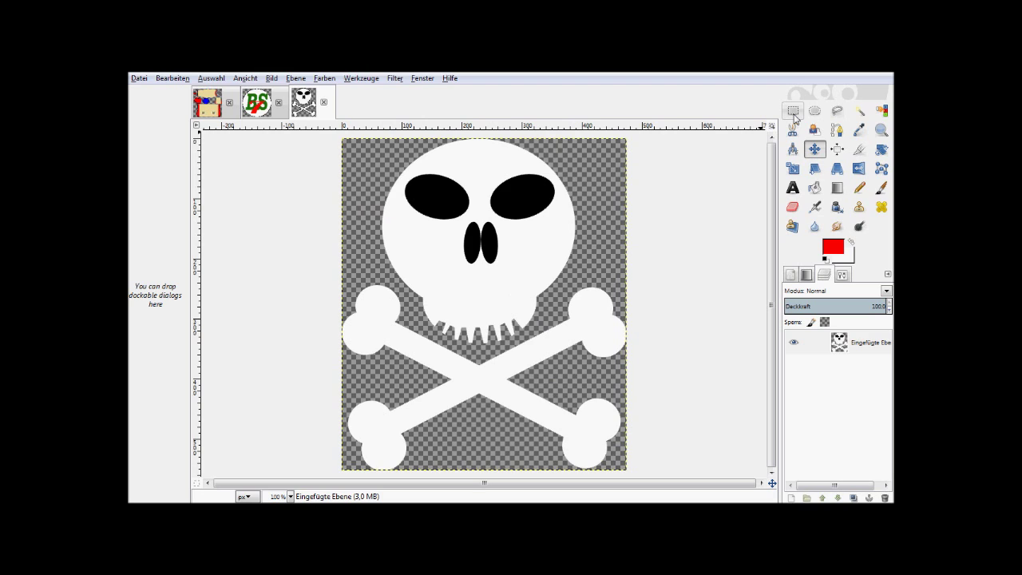
{"action": "key", "text": "u"}
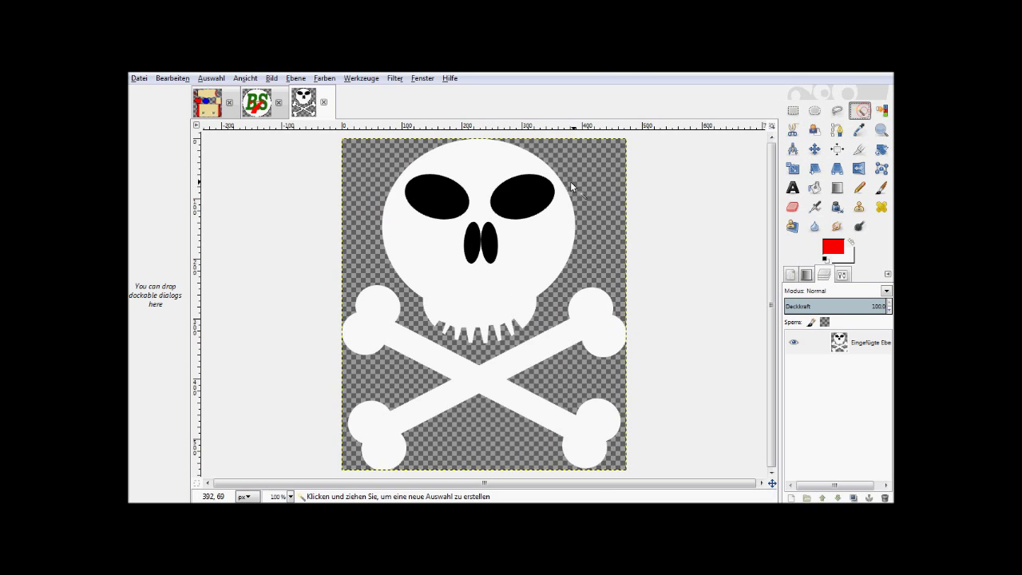
{"action": "left_click", "coordinate": [548, 185]}
{"action": "key", "text": "Delete"}
{"action": "left_click", "coordinate": [488, 242]}
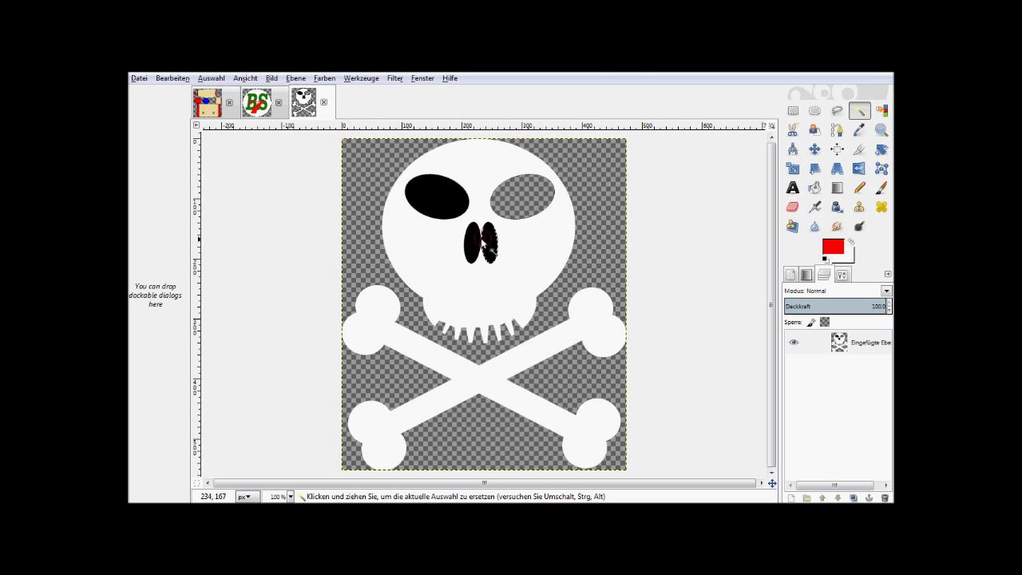
{"action": "key", "text": "Delete"}
{"action": "left_click", "coordinate": [470, 240]}
{"action": "key", "text": "Delete"}
{"action": "left_click", "coordinate": [426, 190]}
{"action": "key", "text": "Delete"}
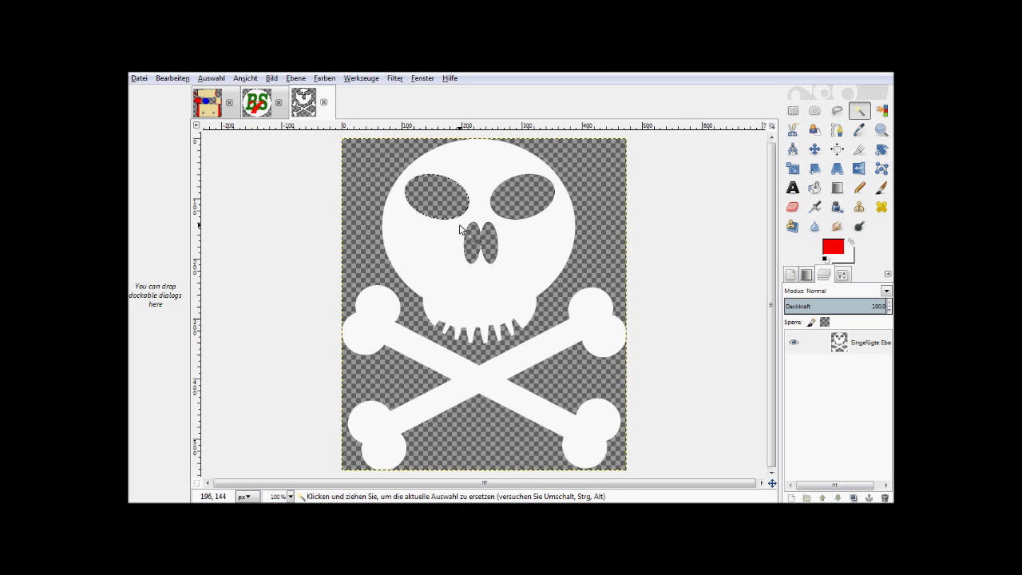
{"action": "scroll", "coordinate": [484, 244], "scroll_direction": "down", "scroll_amount": 1, "text": "ctrl"}
Copy the whole skull image and return to the airplane texture
{"action": "key", "text": "ctrl+a"}
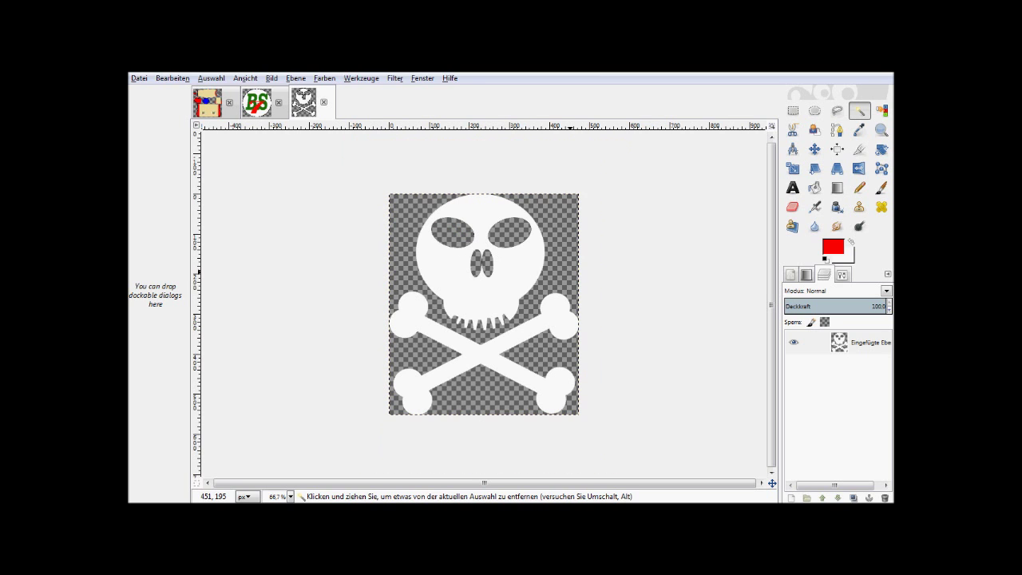
{"action": "key", "text": "ctrl+c"}
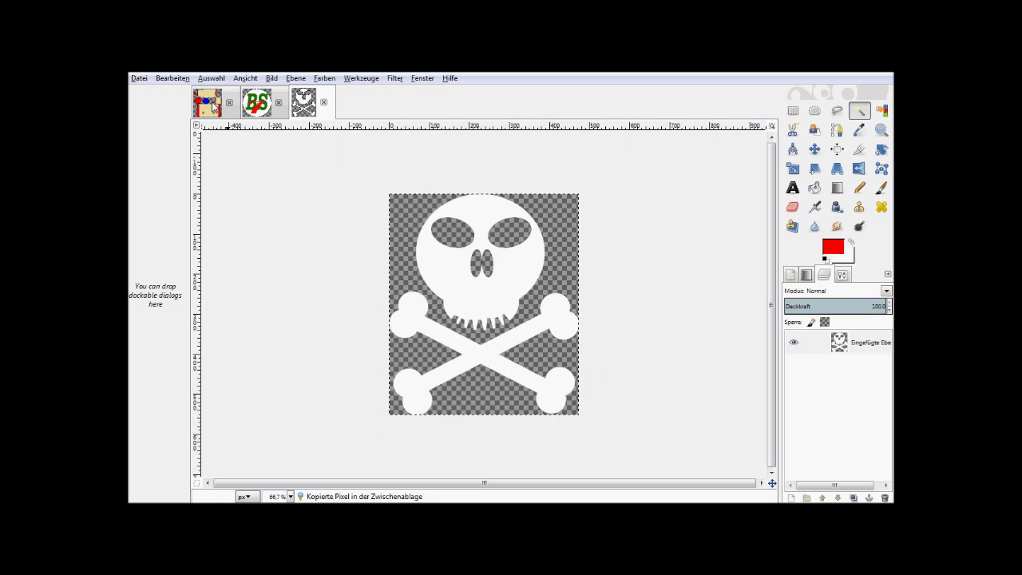
{"action": "left_click", "coordinate": [210, 103]}
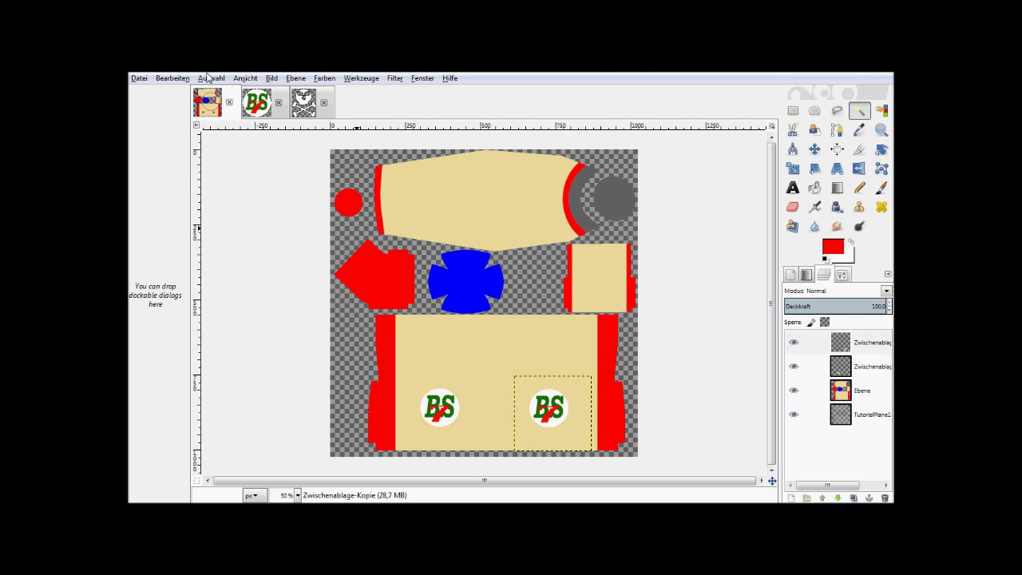
Paste the skull as a new layer and scale it to about half size
{"action": "left_click", "coordinate": [164, 77]}
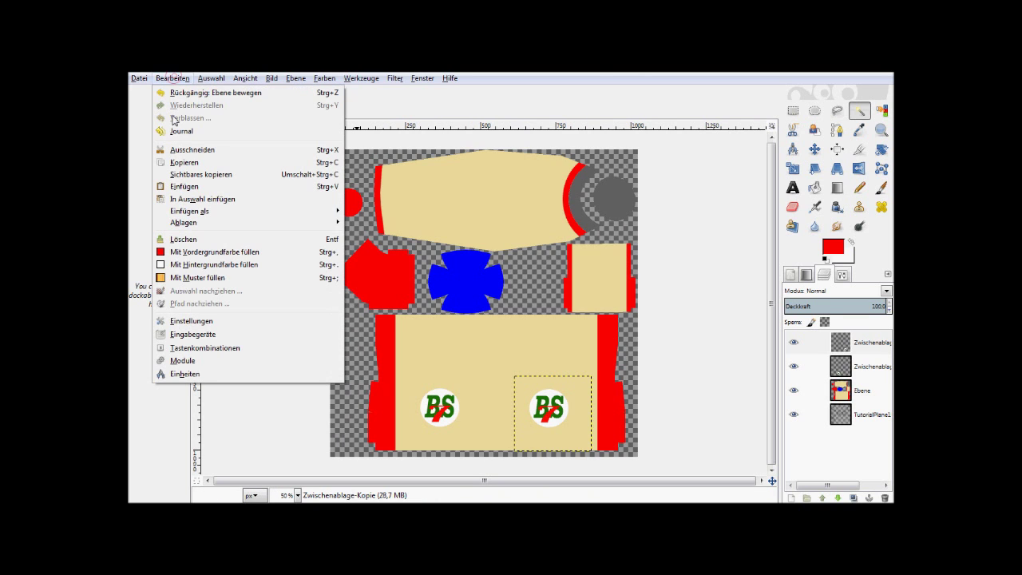
{"action": "mouse_move", "coordinate": [189, 211]}
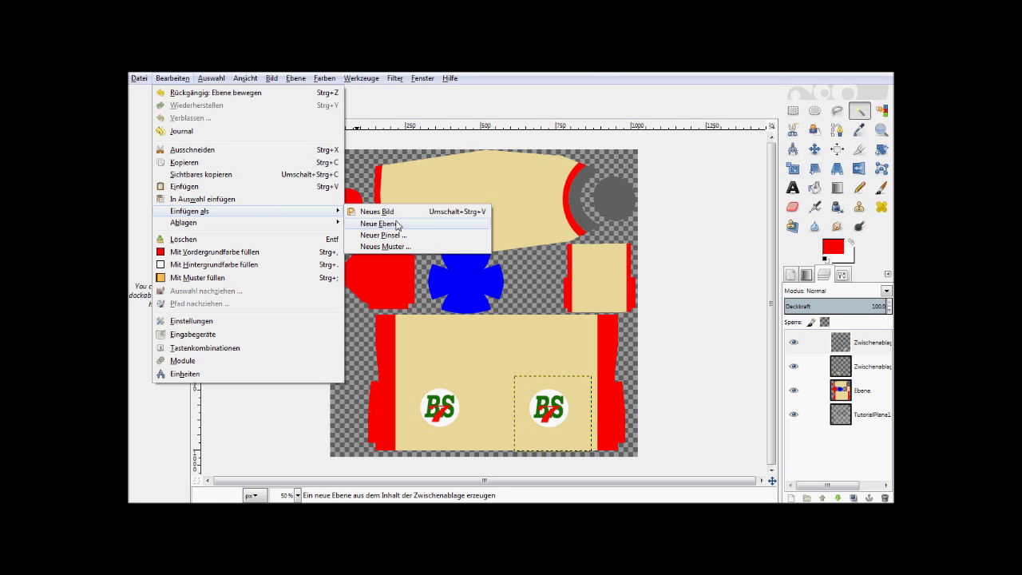
{"action": "left_click", "coordinate": [397, 225]}
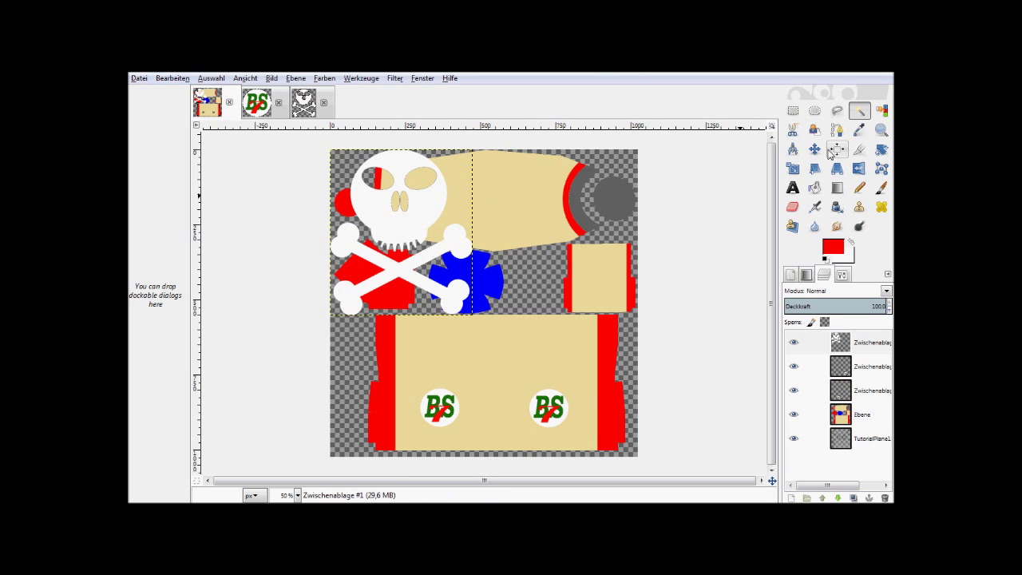
{"action": "left_click", "coordinate": [794, 170]}
{"action": "left_click", "coordinate": [456, 250]}
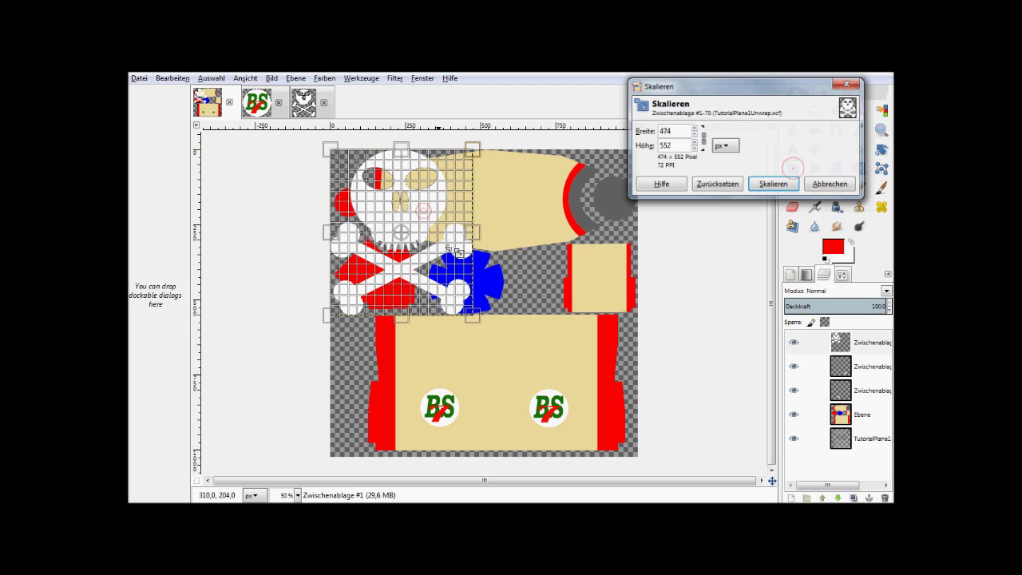
{"action": "left_click_drag", "start_coordinate": [484, 323], "coordinate": [385, 191]}
{"action": "left_click", "coordinate": [767, 185]}
{"action": "scroll", "coordinate": [395, 211], "scroll_direction": "up", "scroll_amount": 2}
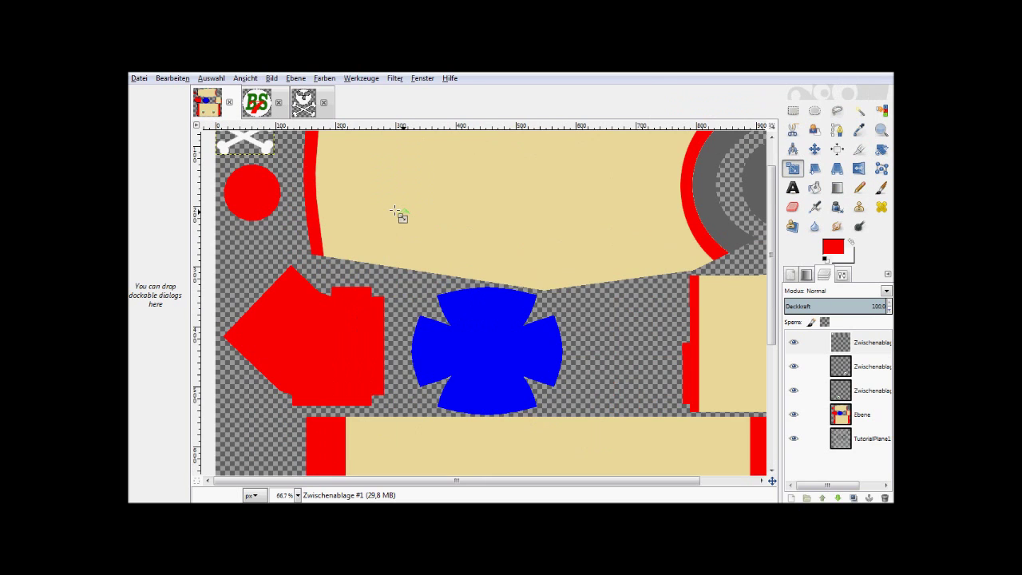
{"action": "scroll", "coordinate": [268, 169], "scroll_direction": "up", "scroll_amount": 2}
Move the skull onto the red shape, shrinking it further to 68×79 px
{"action": "key", "text": "m"}
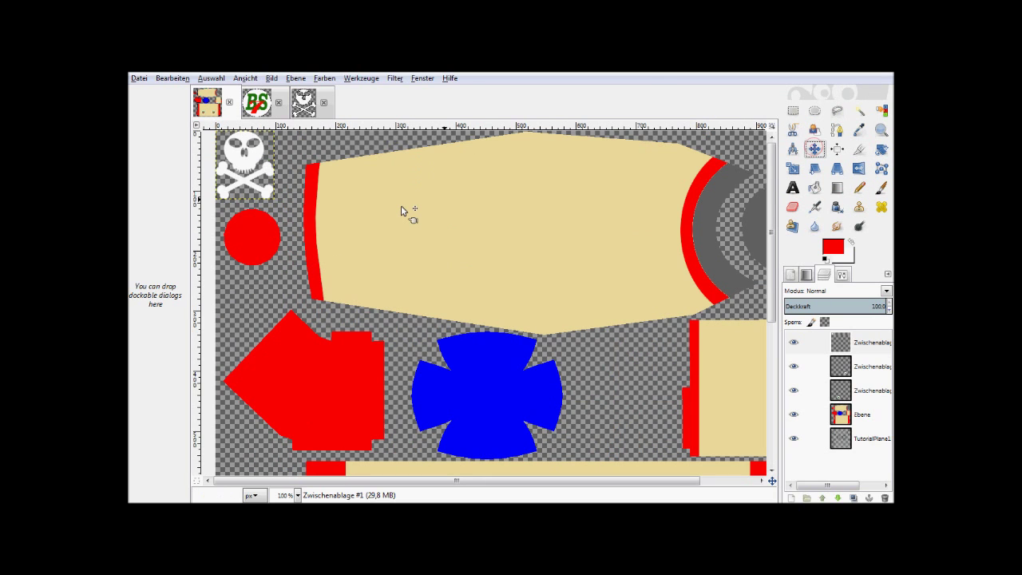
{"action": "mouse_move", "coordinate": [245, 166]}
{"action": "left_mouse_down"}
{"action": "mouse_move", "coordinate": [264, 250]}
{"action": "mouse_move", "coordinate": [351, 381]}
{"action": "left_mouse_up"}
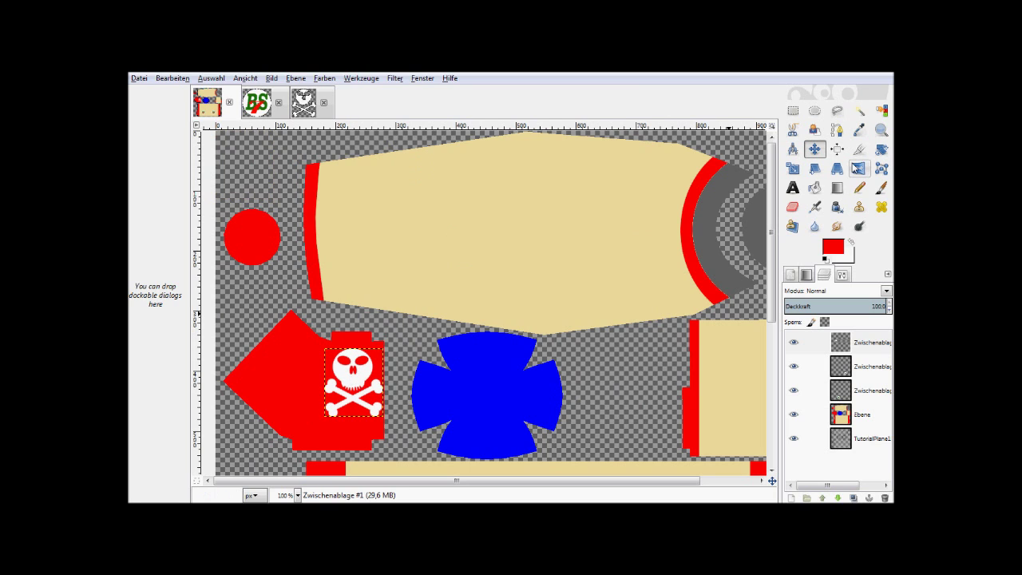
{"action": "left_click", "coordinate": [793, 168]}
{"action": "left_click", "coordinate": [384, 430]}
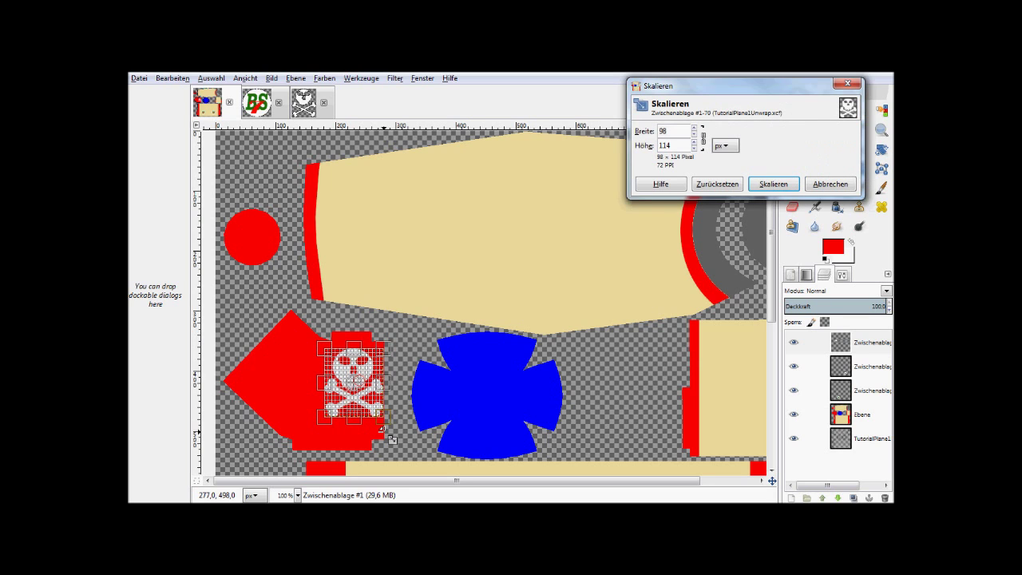
{"action": "left_click_drag", "start_coordinate": [383, 430], "coordinate": [372, 405]}
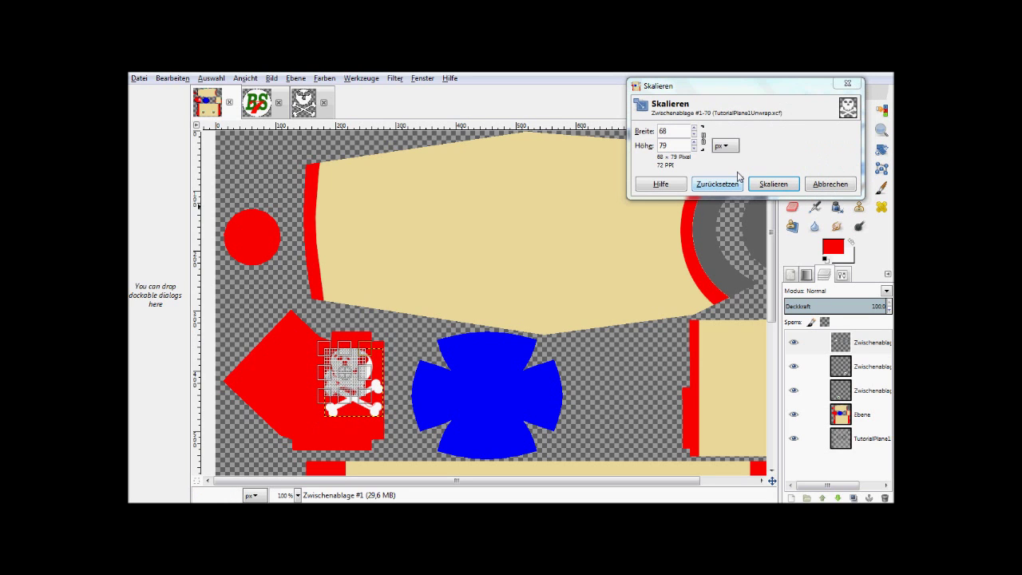
{"action": "left_click", "coordinate": [773, 183]}
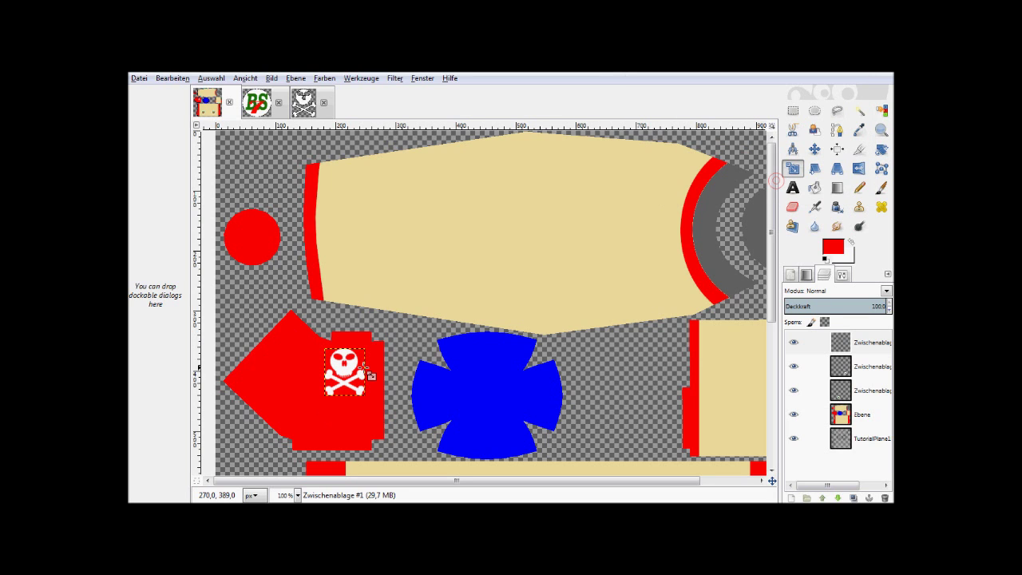
{"action": "left_click", "coordinate": [815, 150]}
{"action": "left_click_drag", "start_coordinate": [343, 381], "coordinate": [349, 381]}
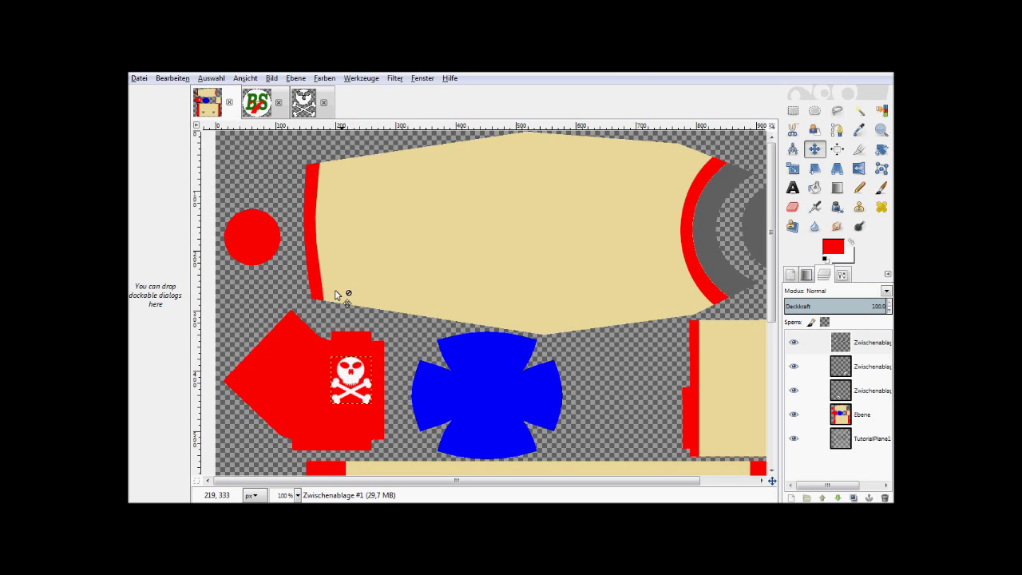
Export the texture to TutorialPlane1Unwrap.png and Alt+Tab toward another program
{"action": "left_click", "coordinate": [138, 78]}
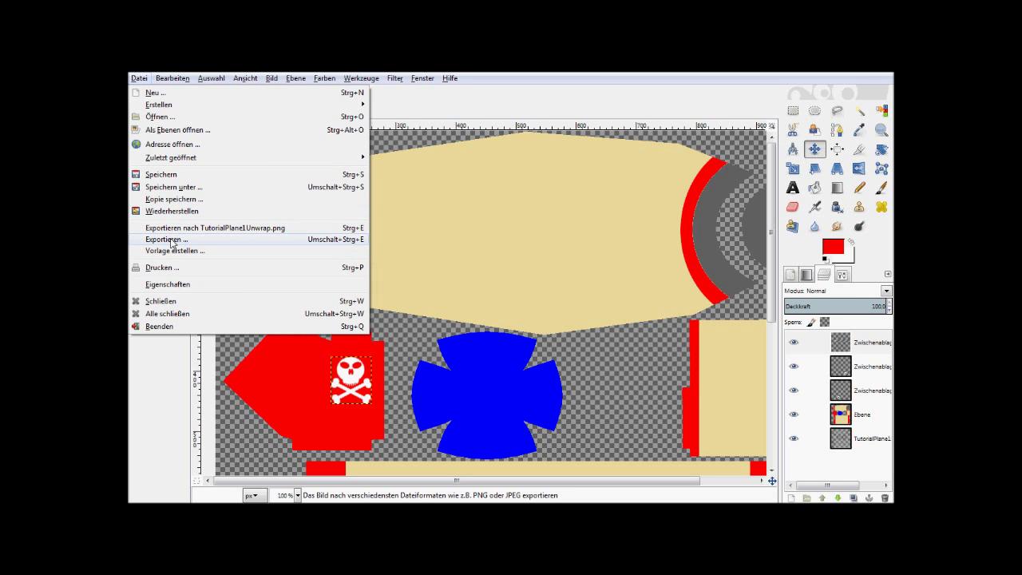
{"action": "left_click", "coordinate": [170, 227]}
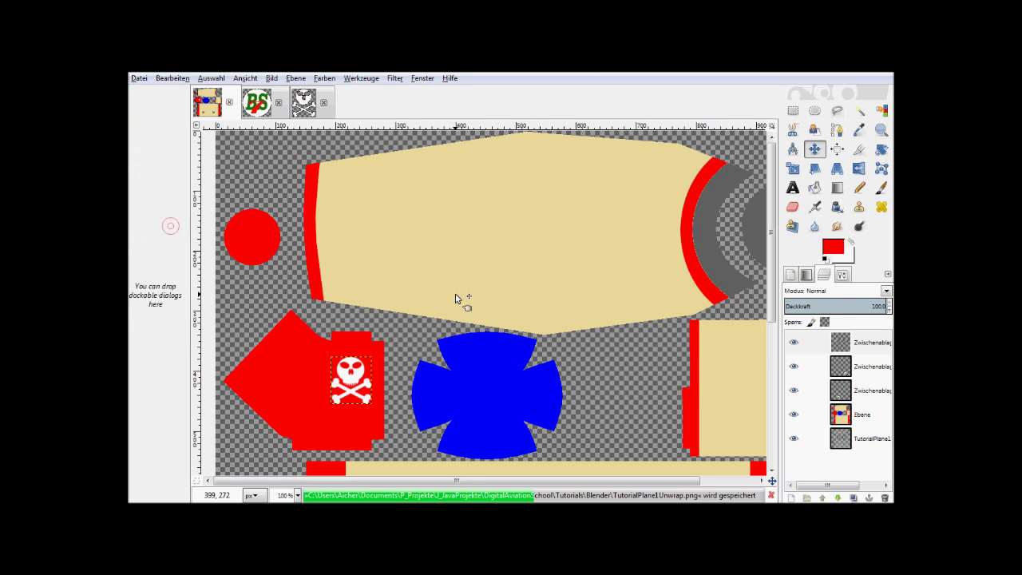
{"action": "key", "text": "alt+Tab"}
{"action": "key", "text": "alt+Tab"}
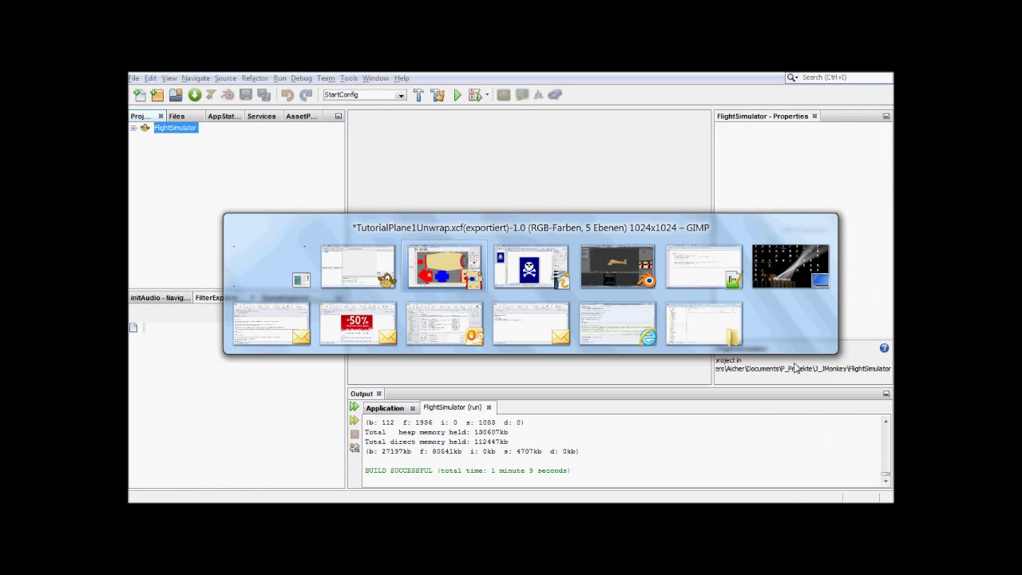
{"action": "key", "text": "alt+Tab"}
{"action": "key", "text": "alt+Tab"}
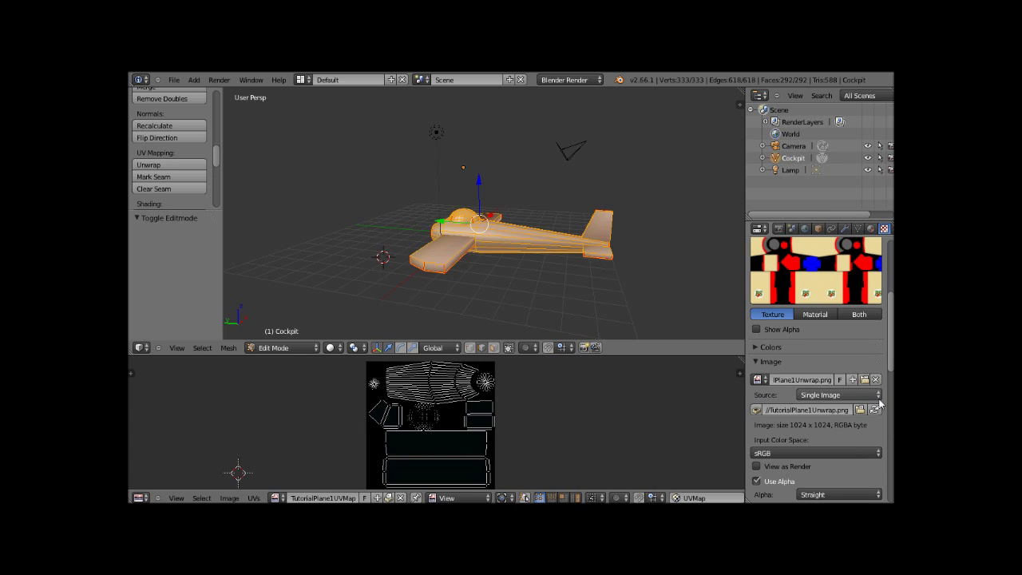
Reload the updated TutorialPlane1Unwrap.png texture and orbit around the plane's side and tail
{"action": "left_click", "coordinate": [874, 409]}
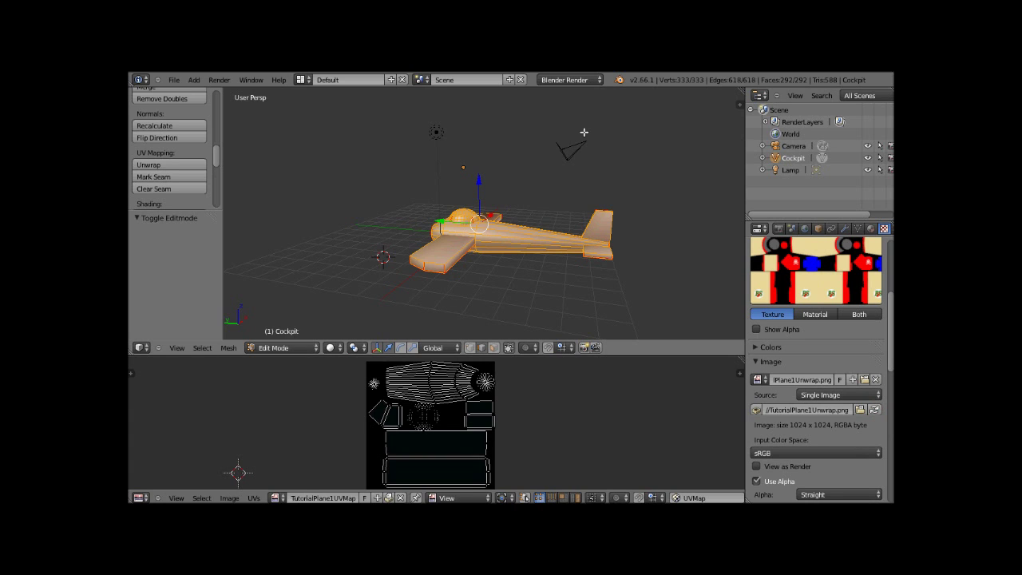
{"action": "mouse_move", "coordinate": [594, 152]}
{"action": "left_mouse_down"}
{"action": "mouse_move", "coordinate": [502, 184]}
{"action": "mouse_move", "coordinate": [532, 173]}
{"action": "left_mouse_up"}
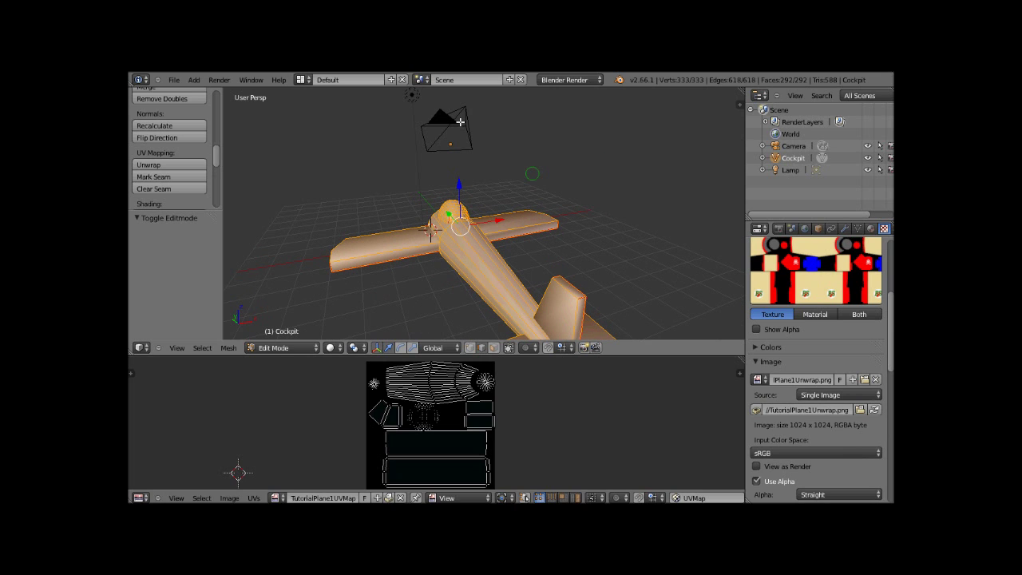
{"action": "left_click_drag", "start_coordinate": [460, 122], "coordinate": [504, 123]}
{"action": "scroll", "coordinate": [504, 136], "scroll_direction": "down", "scroll_amount": 3}
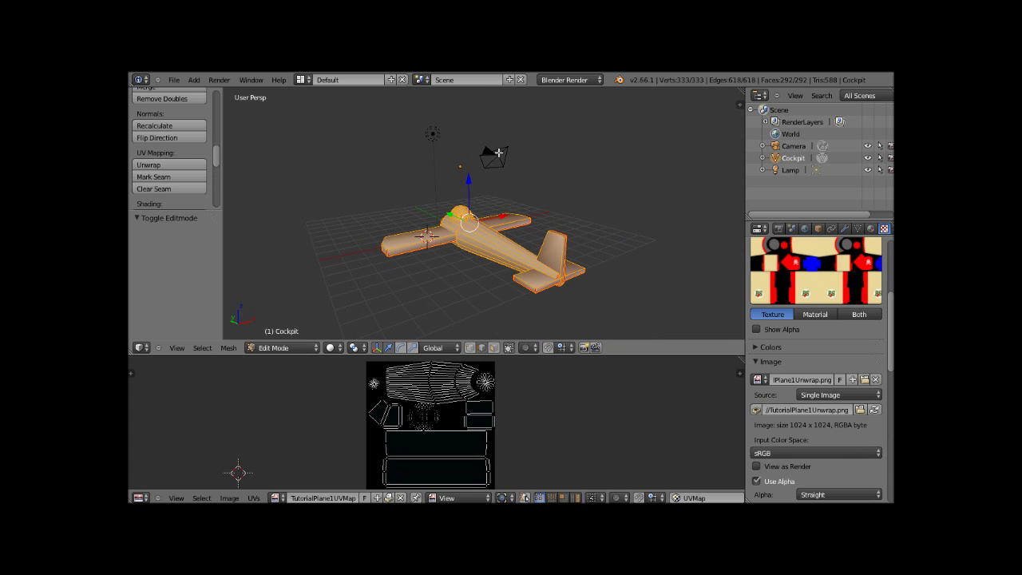
Switch from Edit Mode to Object Mode and select the camera
{"action": "right_click", "coordinate": [503, 148]}
{"action": "left_click", "coordinate": [543, 146]}
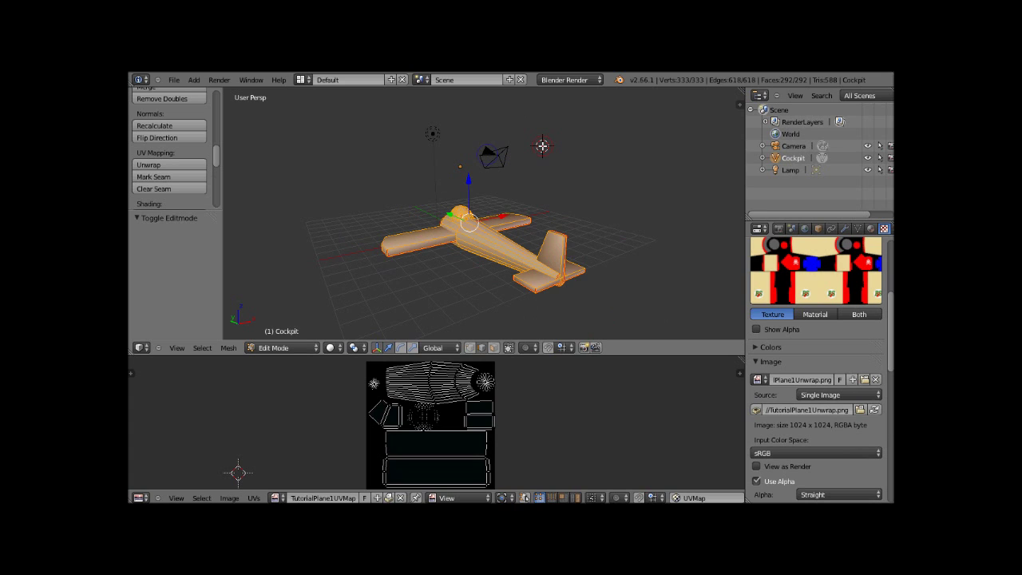
{"action": "left_click", "coordinate": [287, 345]}
{"action": "left_click", "coordinate": [292, 335]}
{"action": "right_click", "coordinate": [503, 160]}
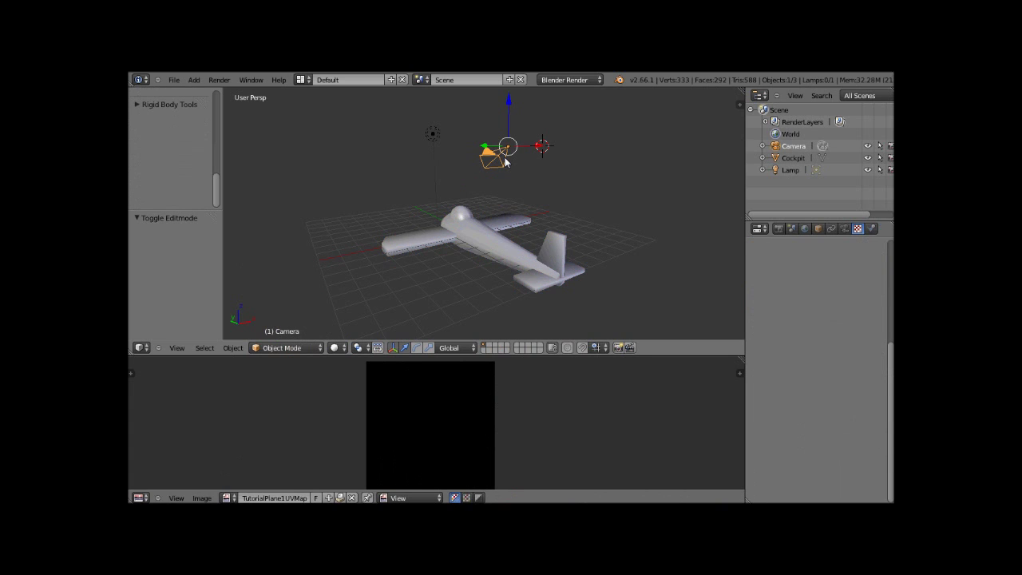
Move the camera along X, rotate it around Z, and render a test image
{"action": "key", "text": "g"}
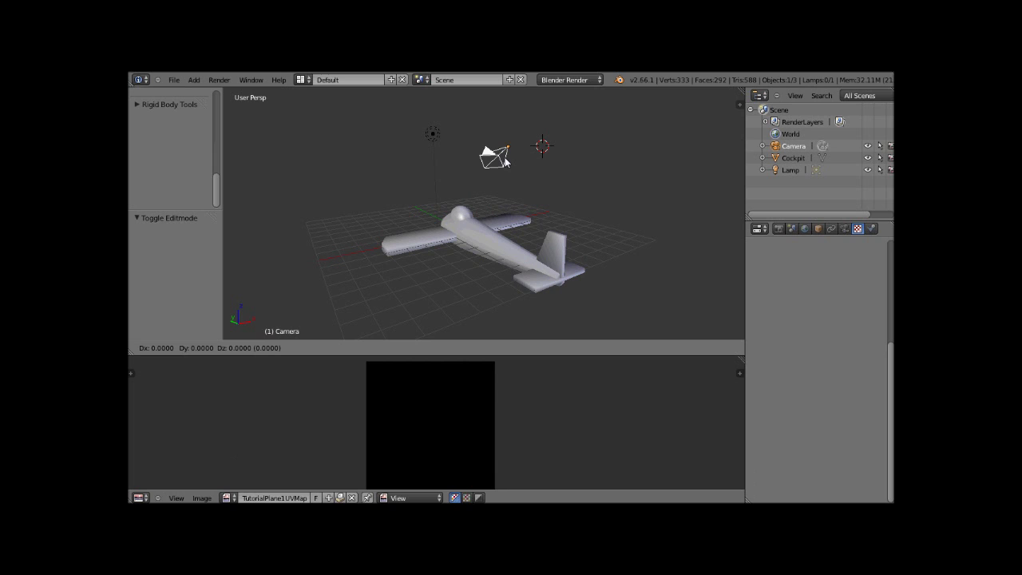
{"action": "key", "text": "x"}
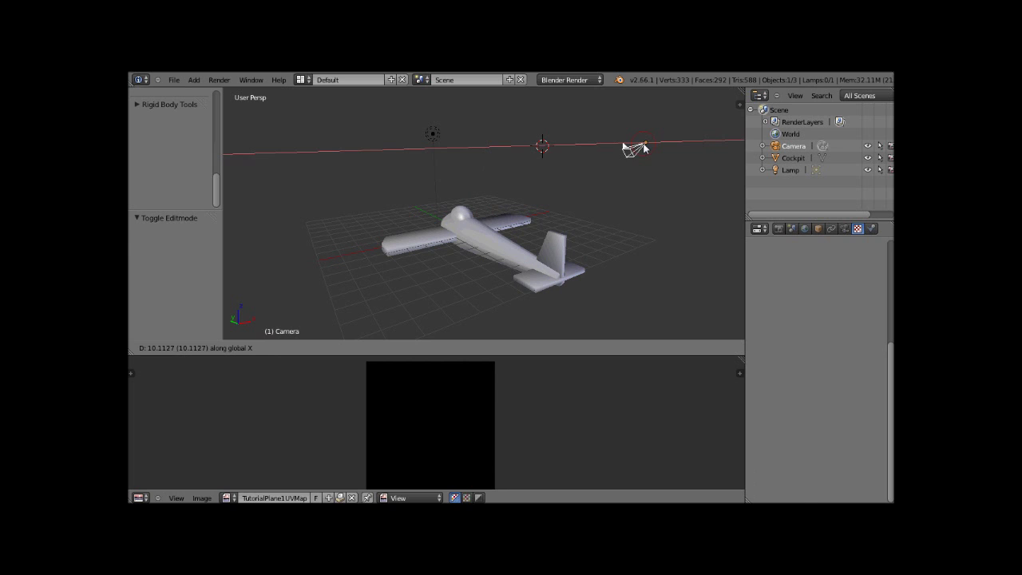
{"action": "left_click", "coordinate": [645, 148]}
{"action": "left_click_drag", "start_coordinate": [572, 176], "coordinate": [517, 214]}
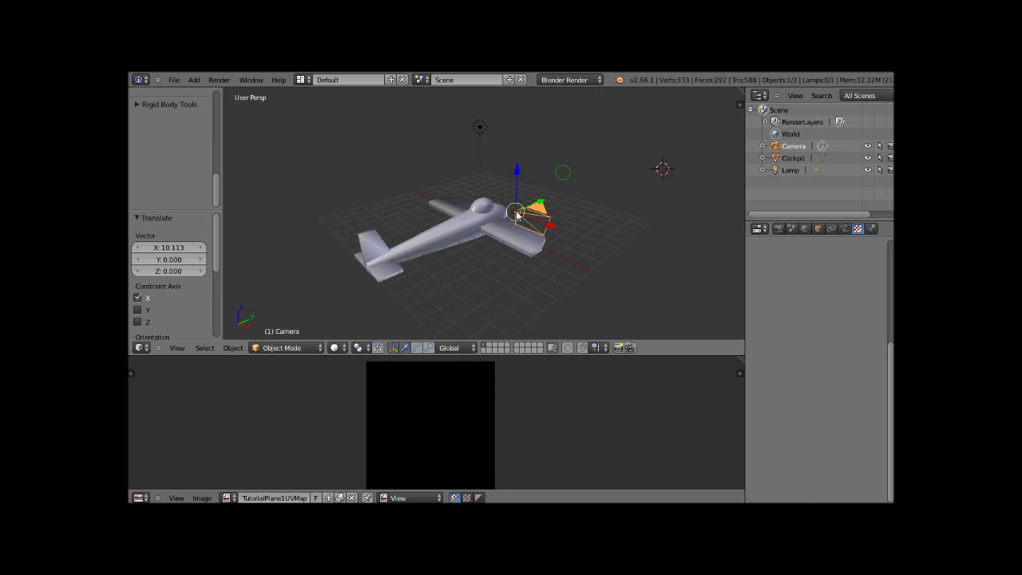
{"action": "key", "text": "r"}
{"action": "key", "text": "z"}
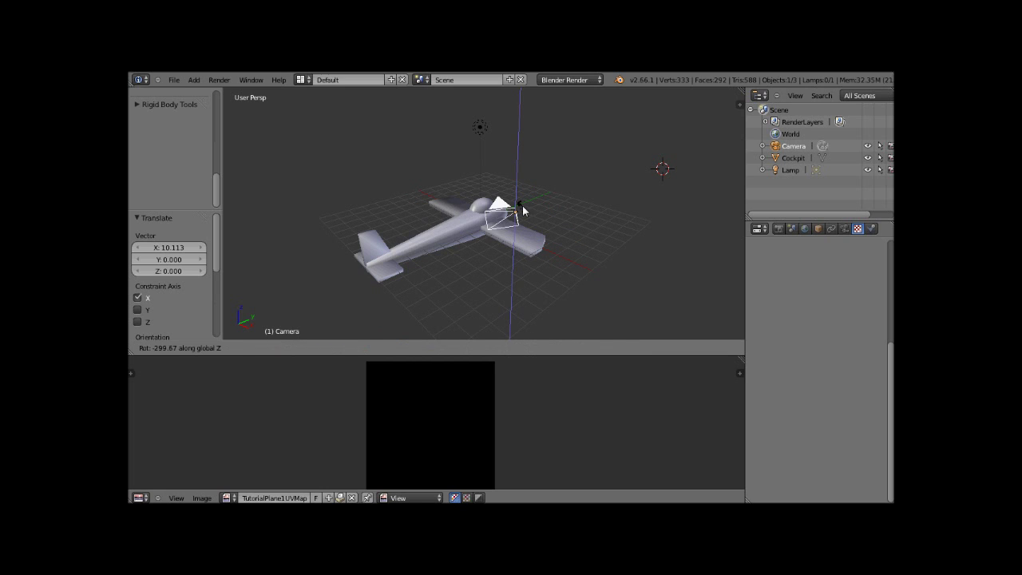
{"action": "left_click", "coordinate": [599, 194]}
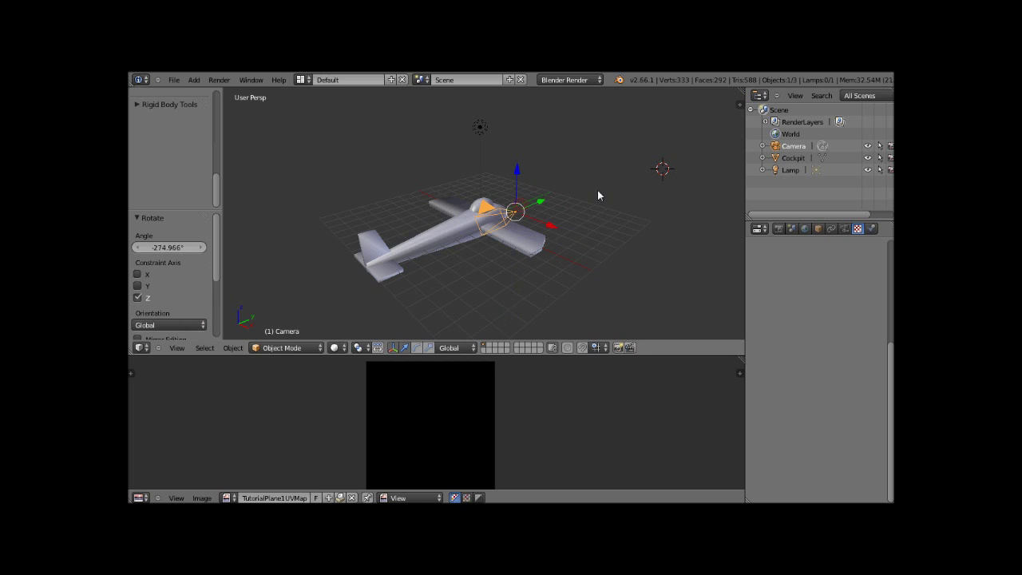
{"action": "left_click", "coordinate": [219, 79]}
{"action": "left_click", "coordinate": [229, 92]}
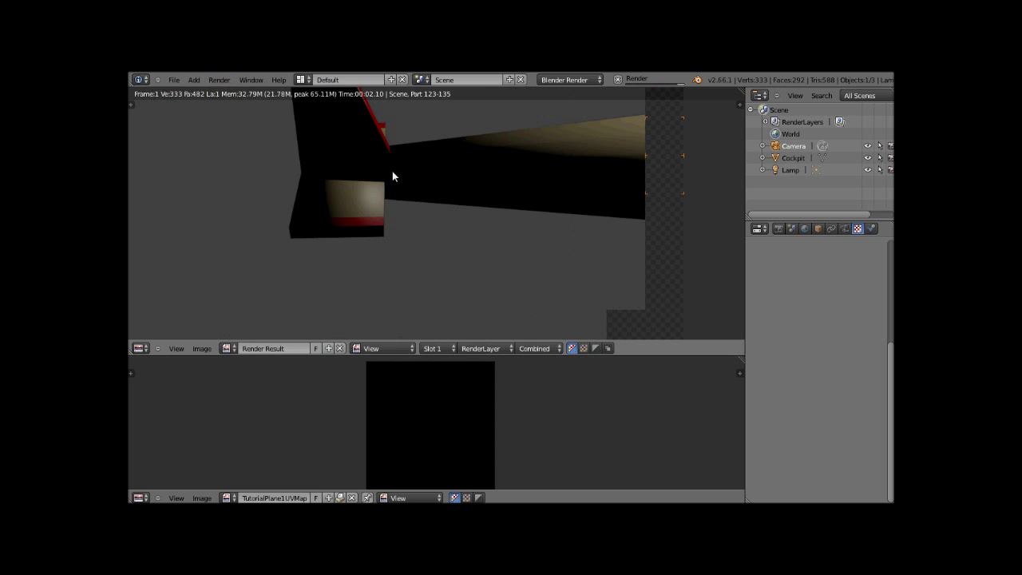
{"action": "key", "text": "Escape"}
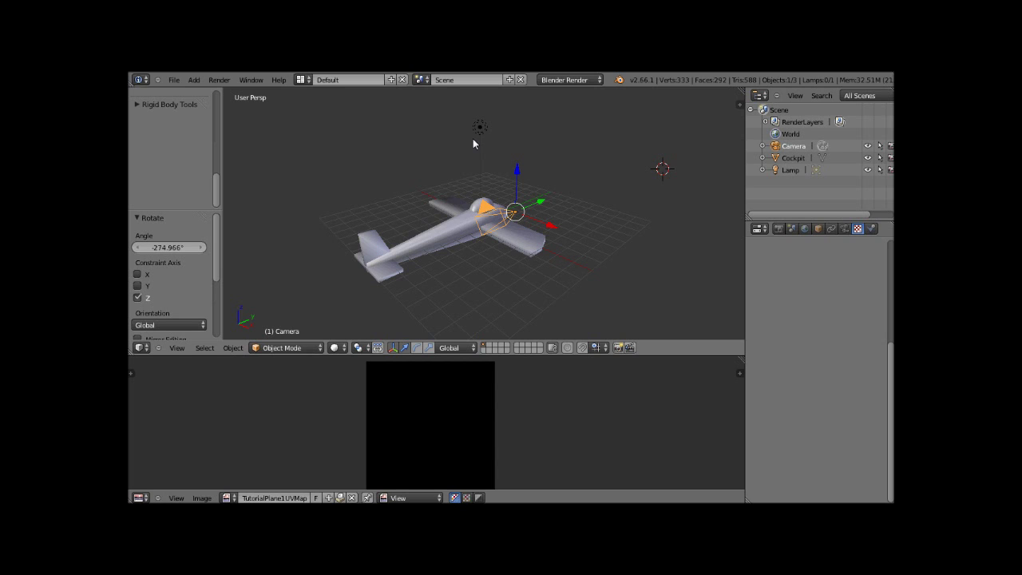
Move the lamp above the plane, -7.193 along Y, and render again
{"action": "right_click", "coordinate": [479, 128]}
{"action": "key", "text": "g"}
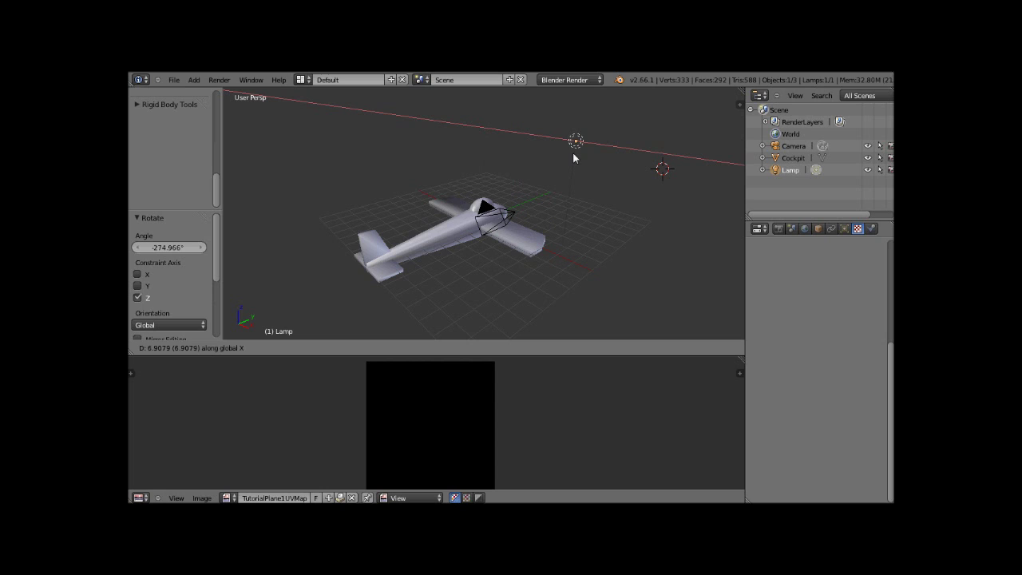
{"action": "left_click", "coordinate": [573, 155]}
{"action": "key", "text": "g"}
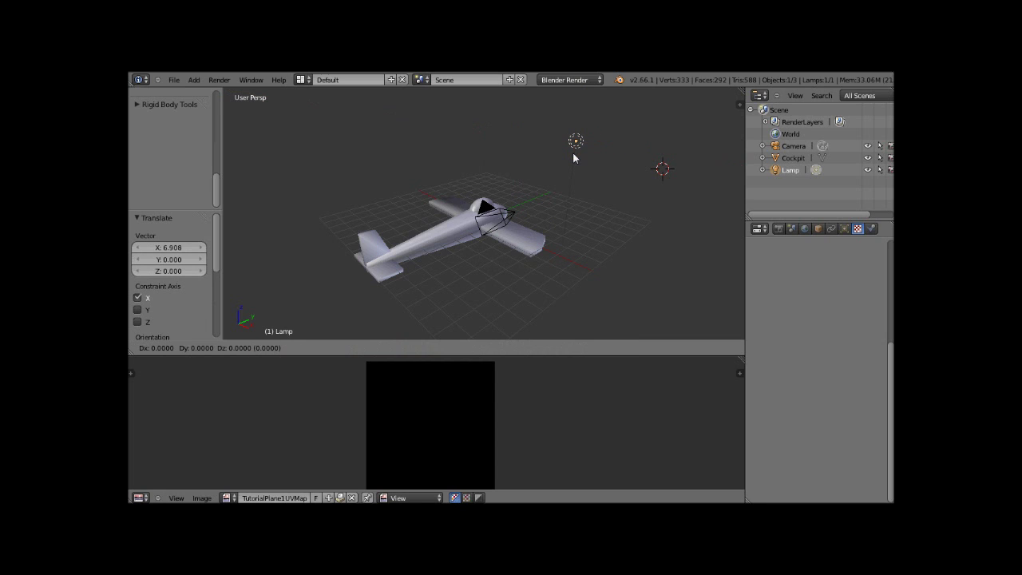
{"action": "key", "text": "y"}
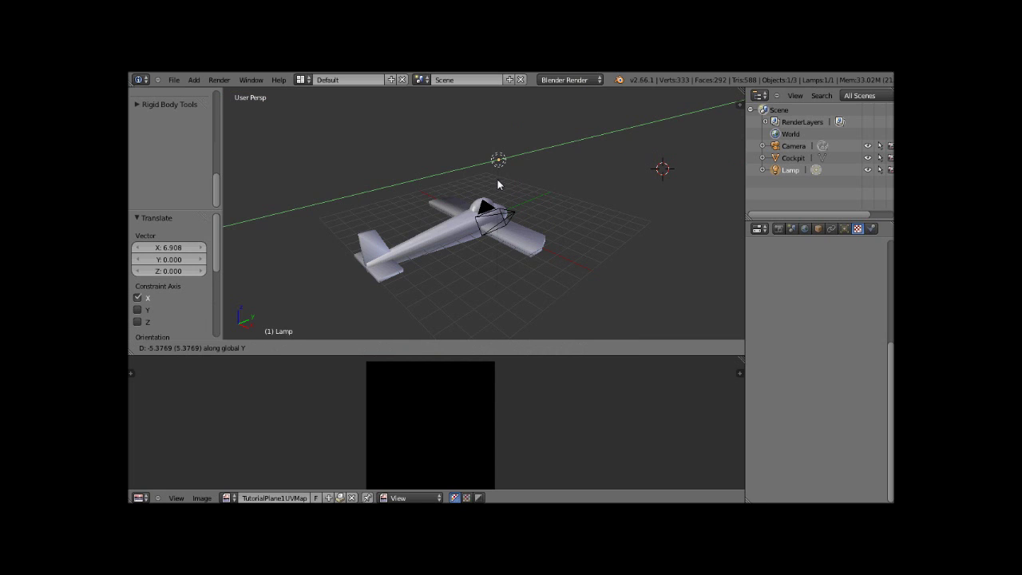
{"action": "left_click", "coordinate": [460, 182]}
{"action": "left_click", "coordinate": [217, 79]}
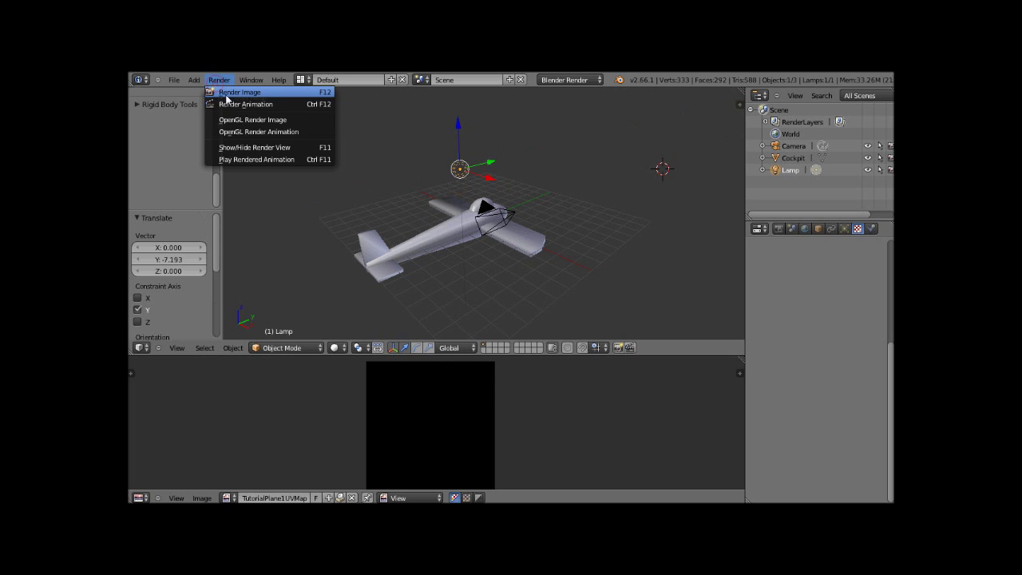
{"action": "left_click", "coordinate": [232, 92]}
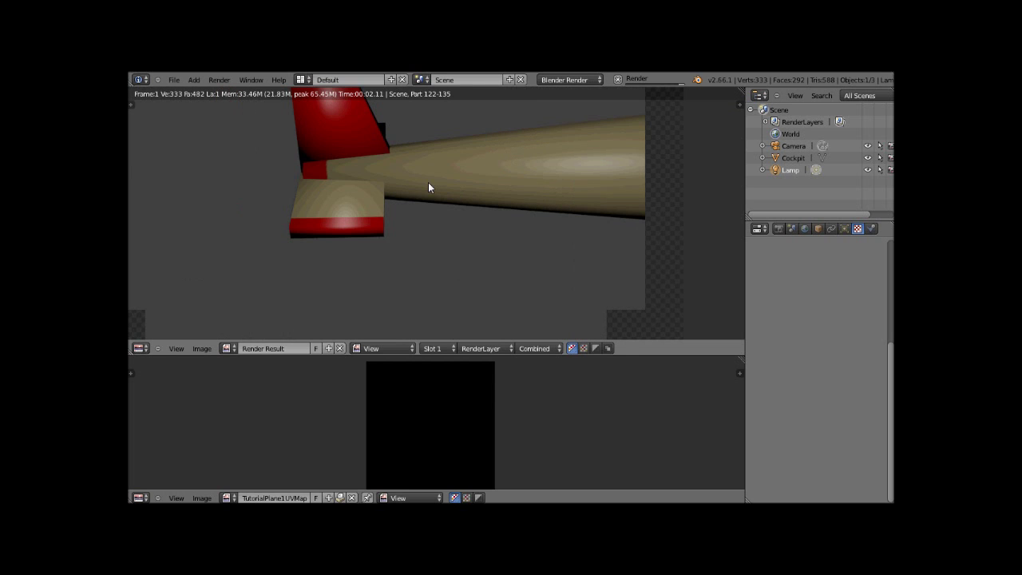
{"action": "key", "text": "Escape"}
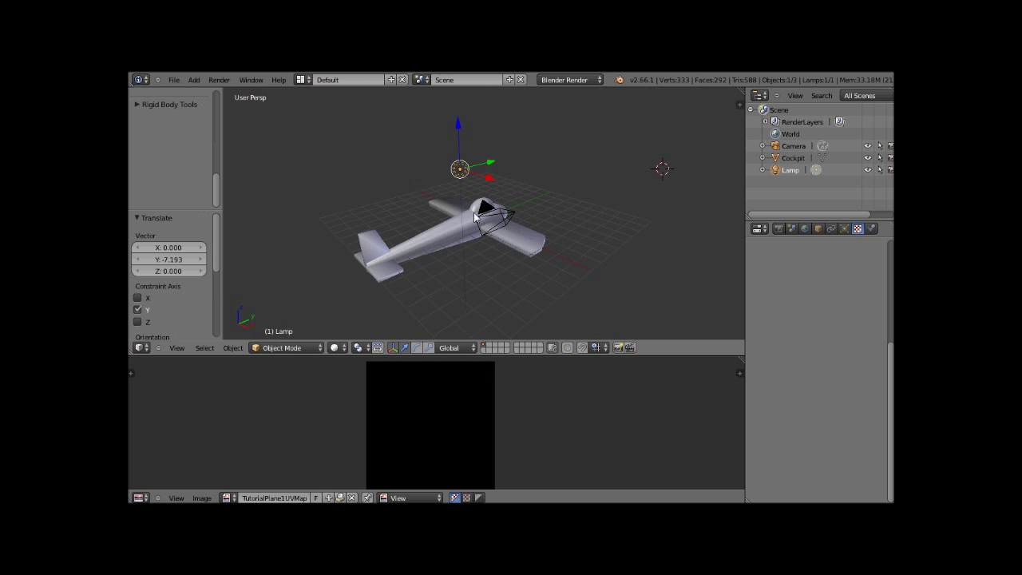
{"action": "left_click", "coordinate": [495, 216]}
{"action": "right_click", "coordinate": [496, 219]}
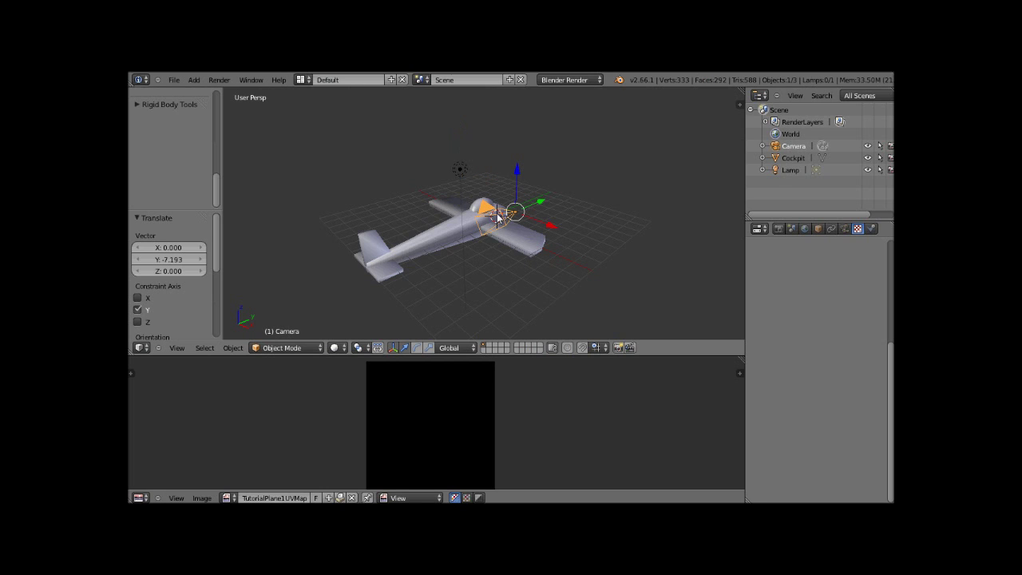
Tilt the camera about 11° around Y and render a test image
{"action": "key", "text": "r"}
{"action": "key", "text": "x"}
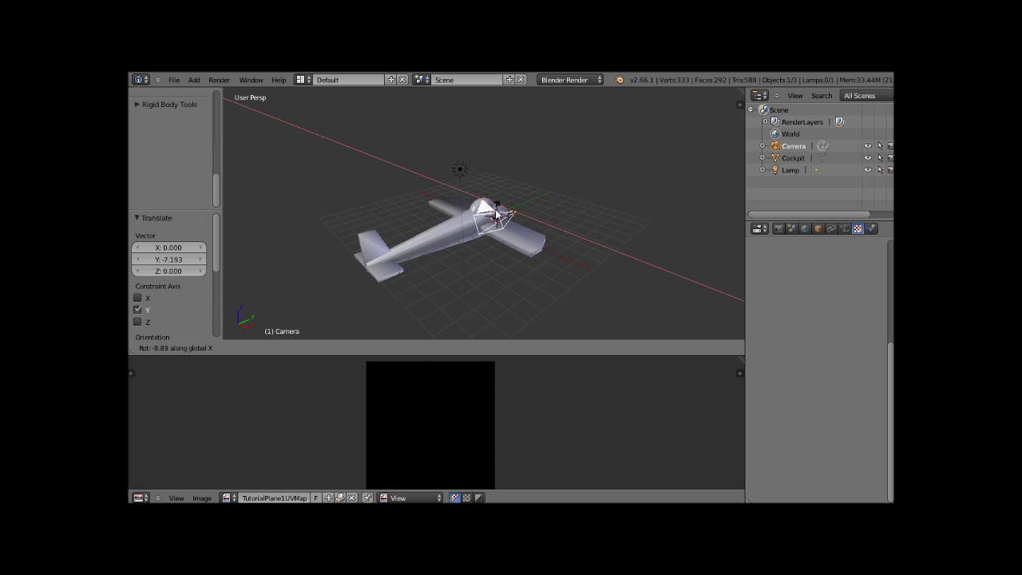
{"action": "key", "text": "y"}
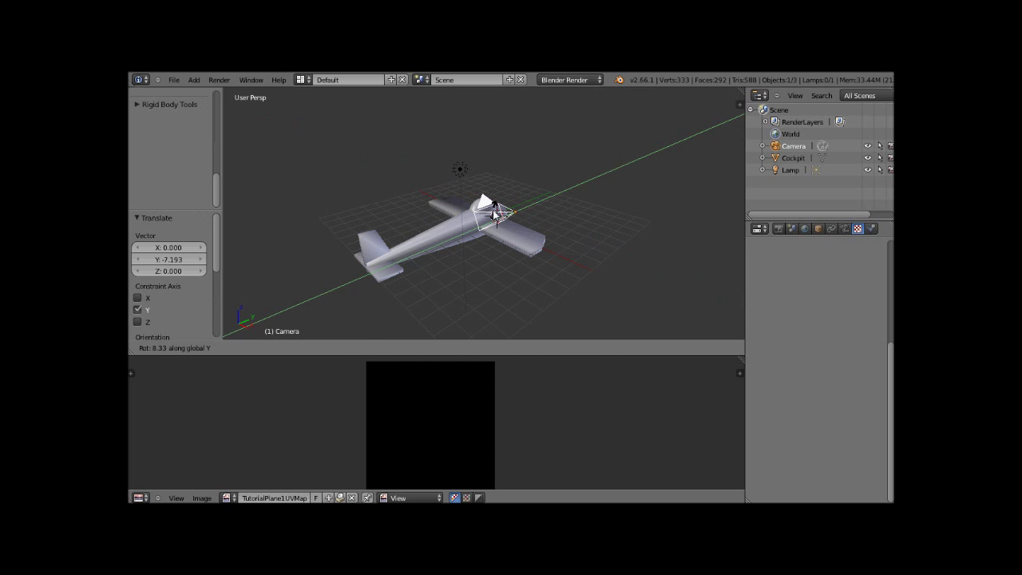
{"action": "left_click", "coordinate": [495, 211]}
{"action": "left_click", "coordinate": [220, 80]}
{"action": "left_click", "coordinate": [239, 97]}
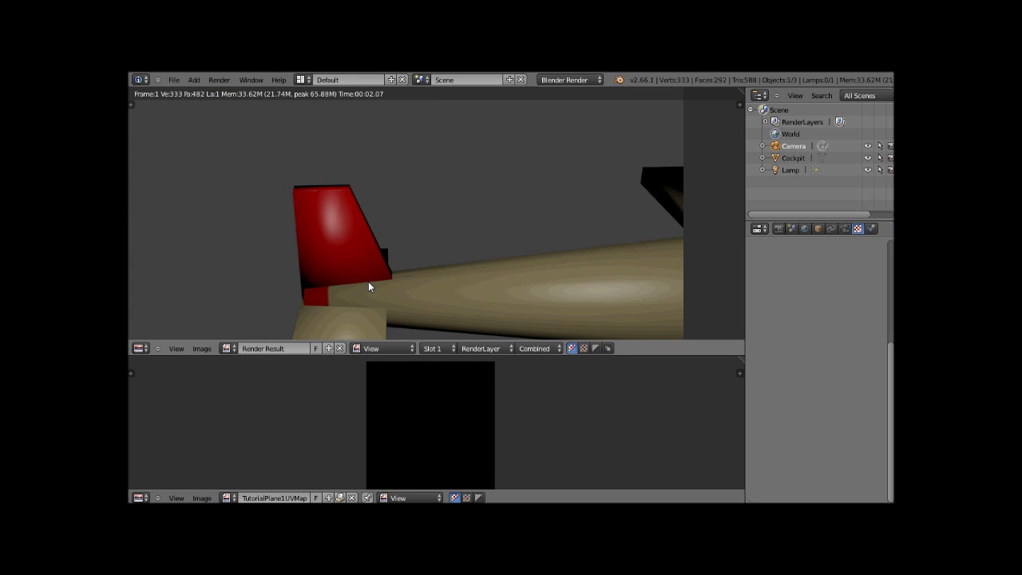
{"action": "key", "text": "Escape"}
Orbit the view behind the plane, cancelling a stray camera move and delete prompt
{"action": "left_click_drag", "start_coordinate": [499, 233], "coordinate": [663, 200]}
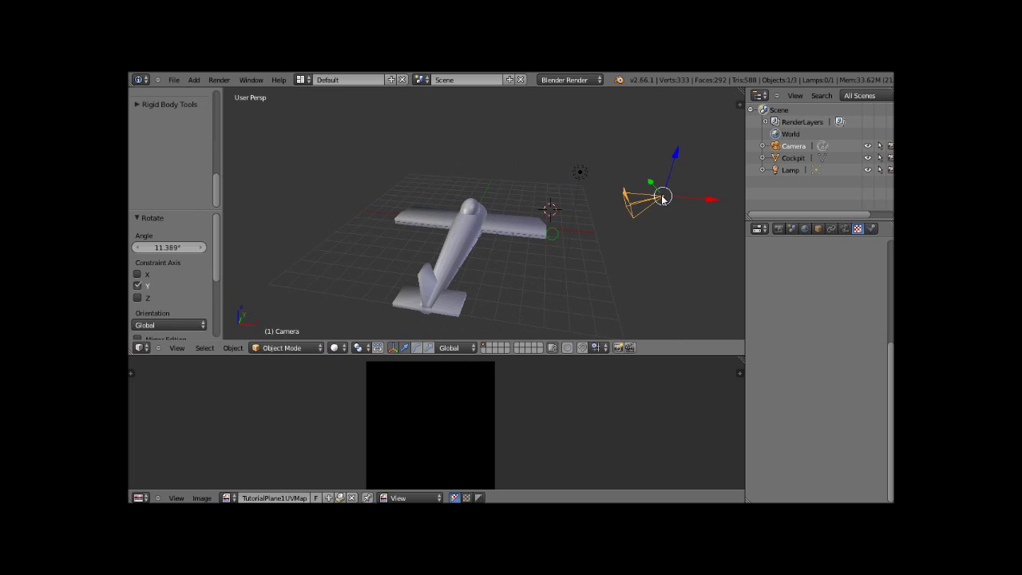
{"action": "key", "text": "g"}
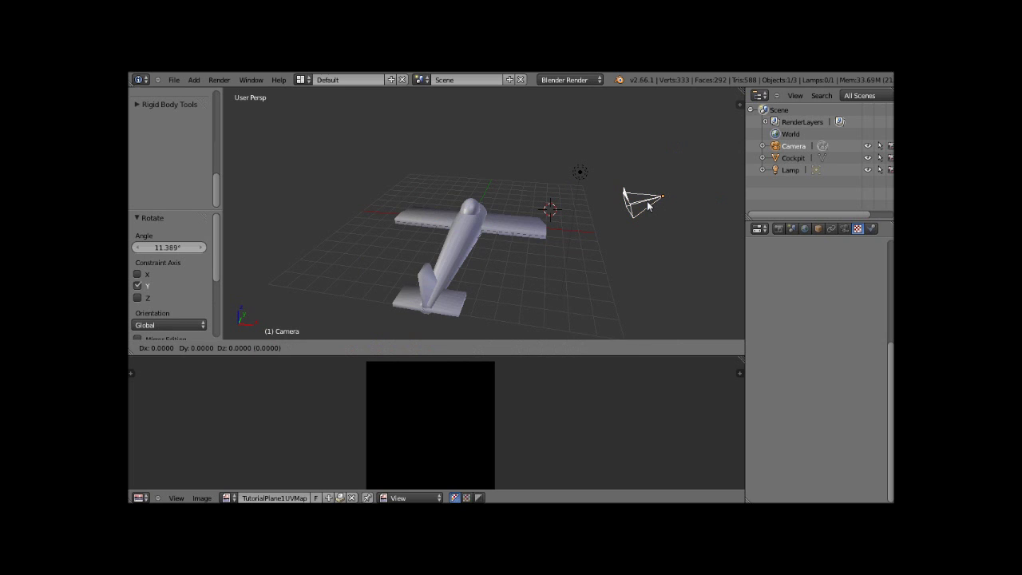
{"action": "key", "text": "Escape"}
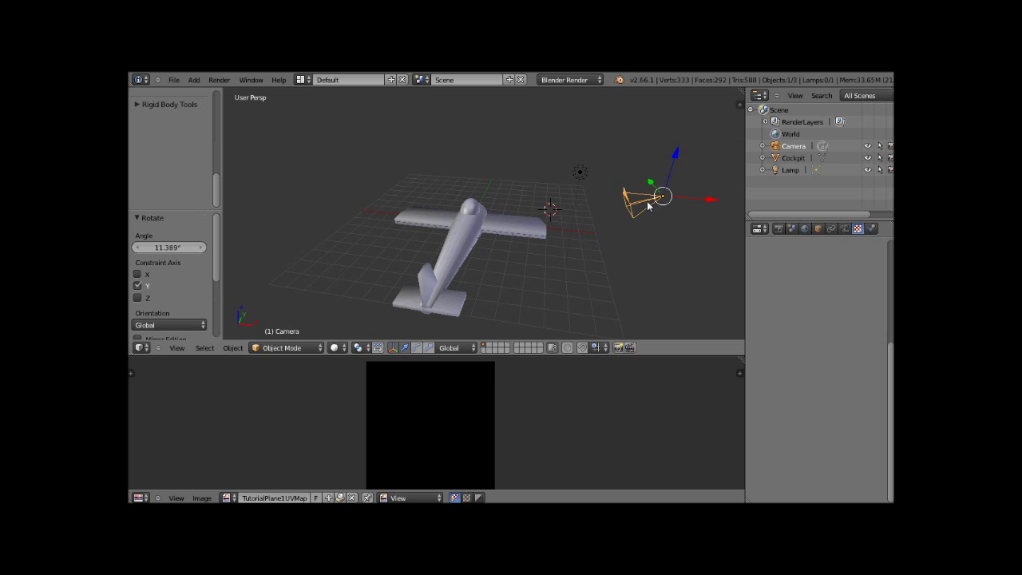
{"action": "key", "text": "x"}
{"action": "key", "text": "Escape"}
Move the camera -14.824 along X and turn it around Z toward the tail
{"action": "key", "text": "g"}
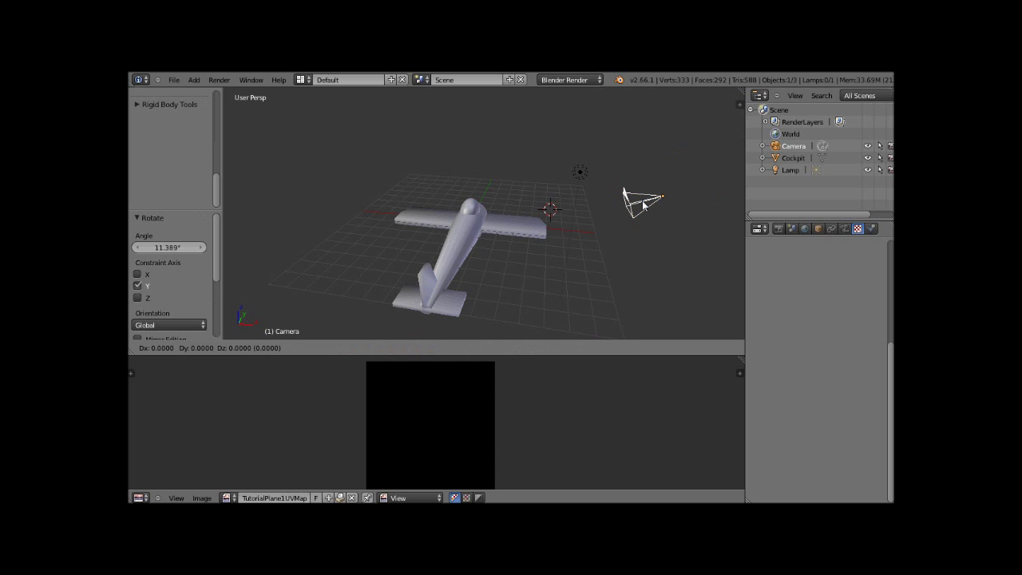
{"action": "key", "text": "x"}
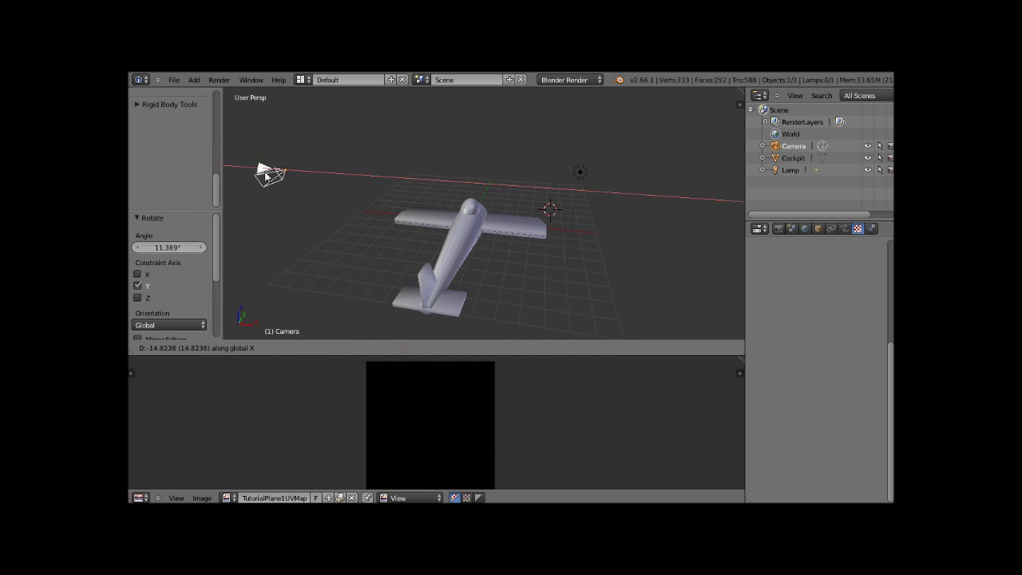
{"action": "left_click", "coordinate": [266, 176]}
{"action": "key", "text": "r"}
{"action": "key", "text": "z"}
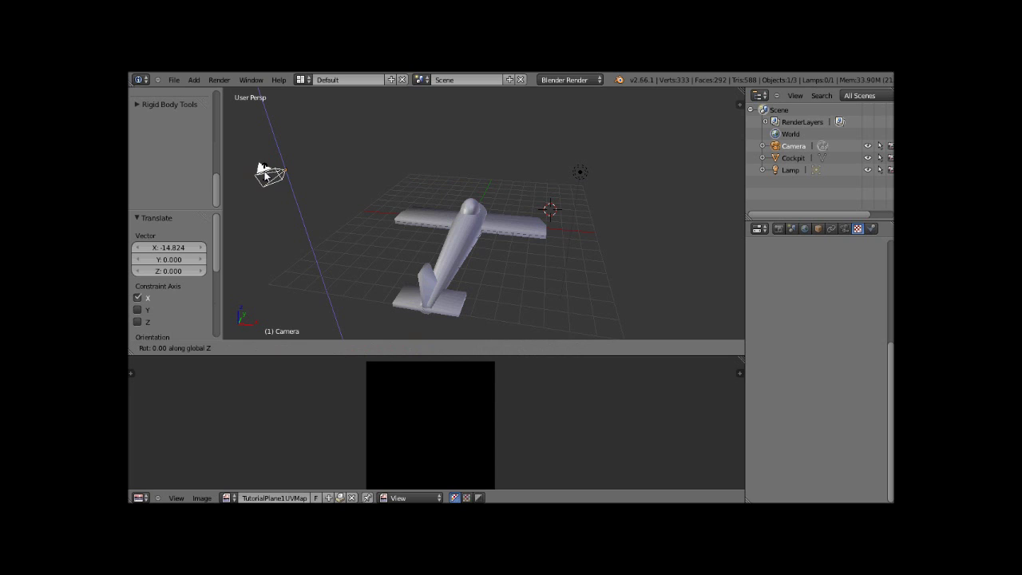
{"action": "left_click", "coordinate": [310, 168]}
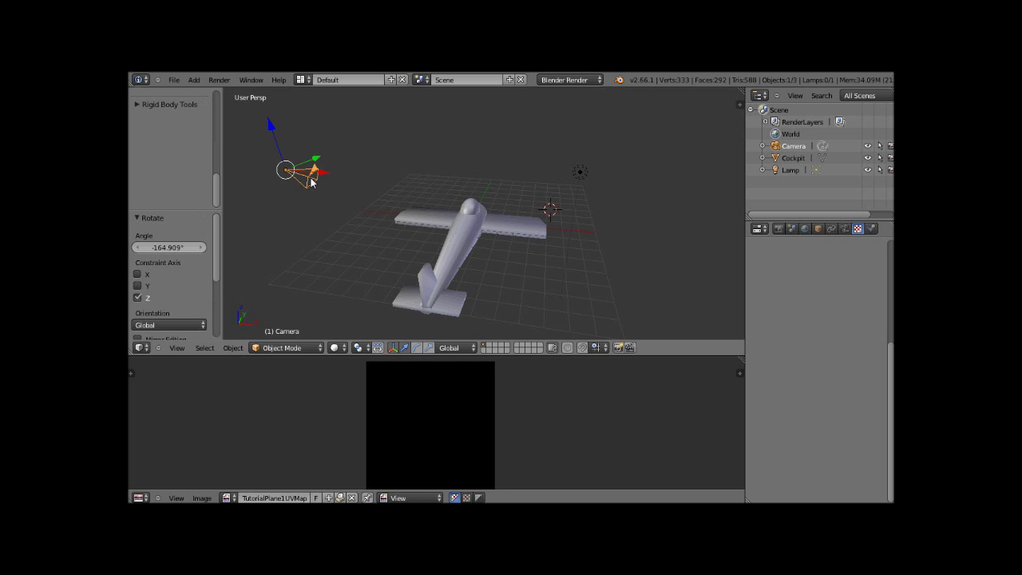
Tilt the camera 11.113° around Y and render the fuselage close-up
{"action": "key", "text": "r"}
{"action": "key", "text": "y"}
{"action": "left_click", "coordinate": [314, 190]}
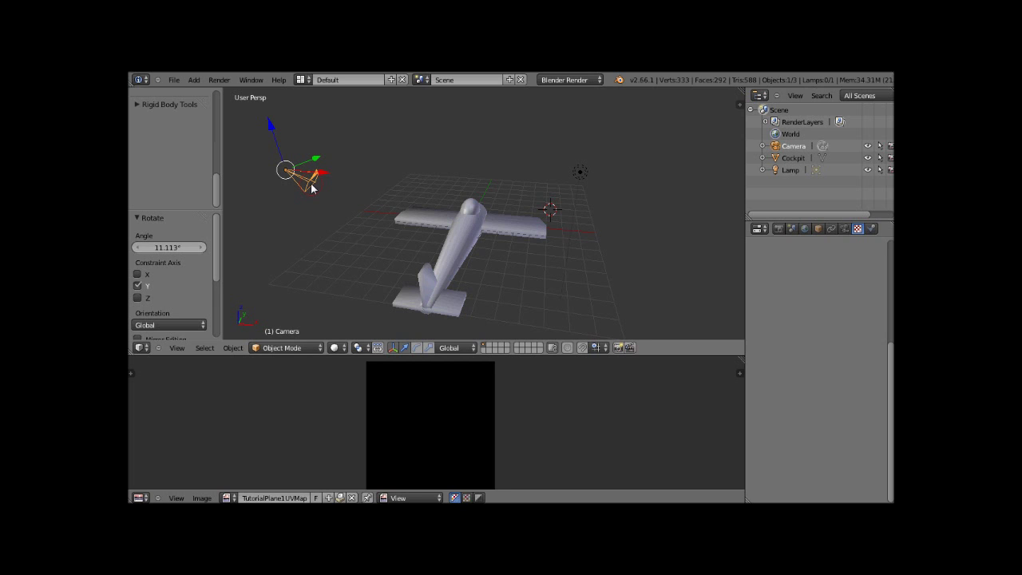
{"action": "left_click", "coordinate": [219, 80]}
{"action": "left_click", "coordinate": [235, 93]}
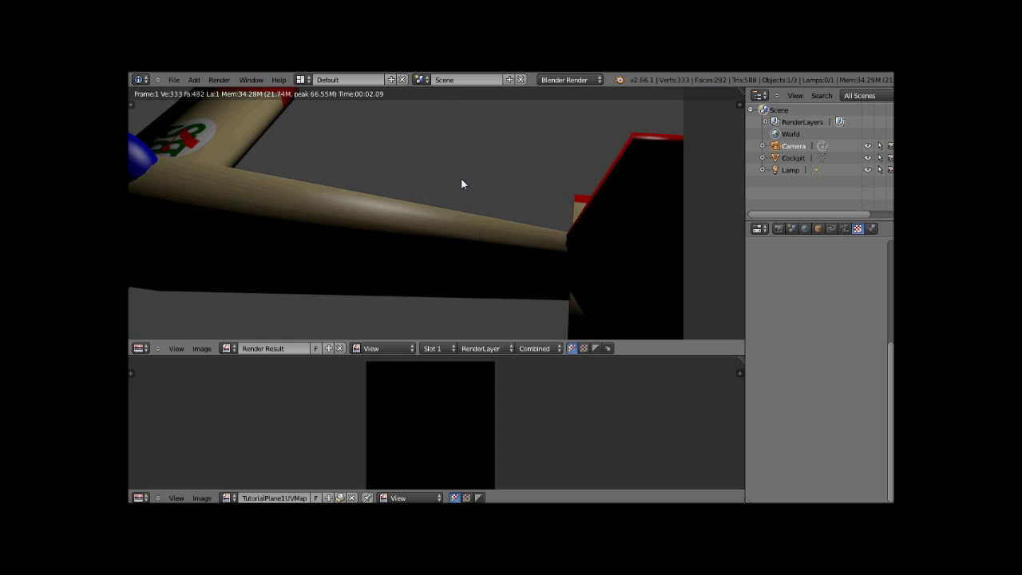
{"action": "key", "text": "Escape"}
Move the lamp beside the camera and render the scene
{"action": "right_click", "coordinate": [580, 174]}
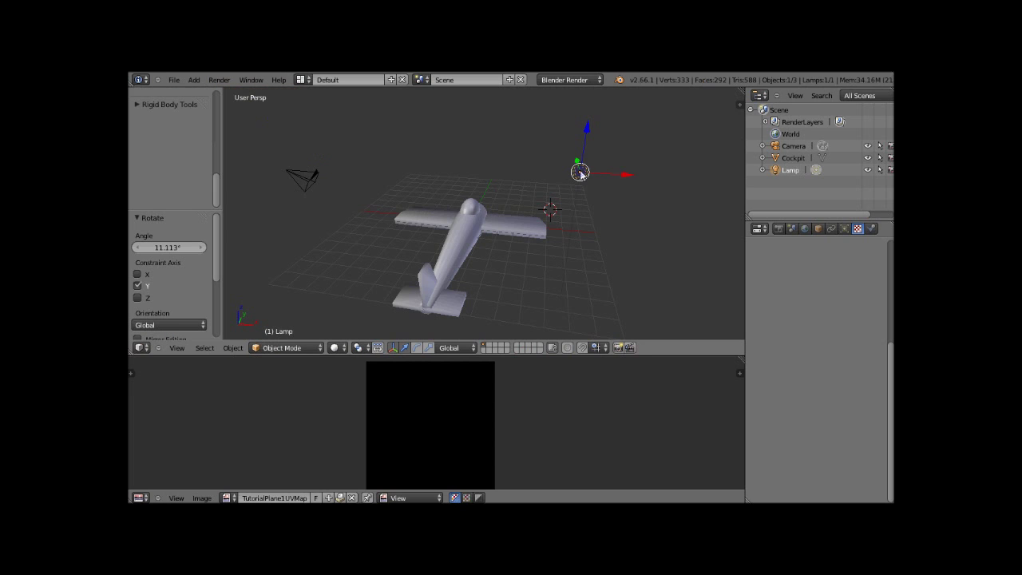
{"action": "key", "text": "g"}
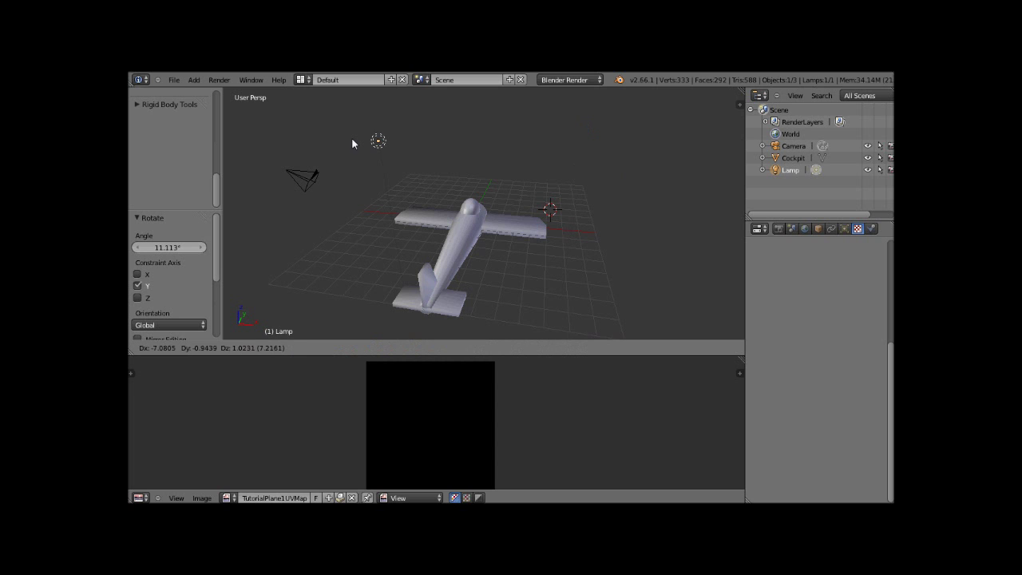
{"action": "left_click", "coordinate": [277, 146]}
{"action": "left_click", "coordinate": [222, 80]}
{"action": "left_click", "coordinate": [239, 91]}
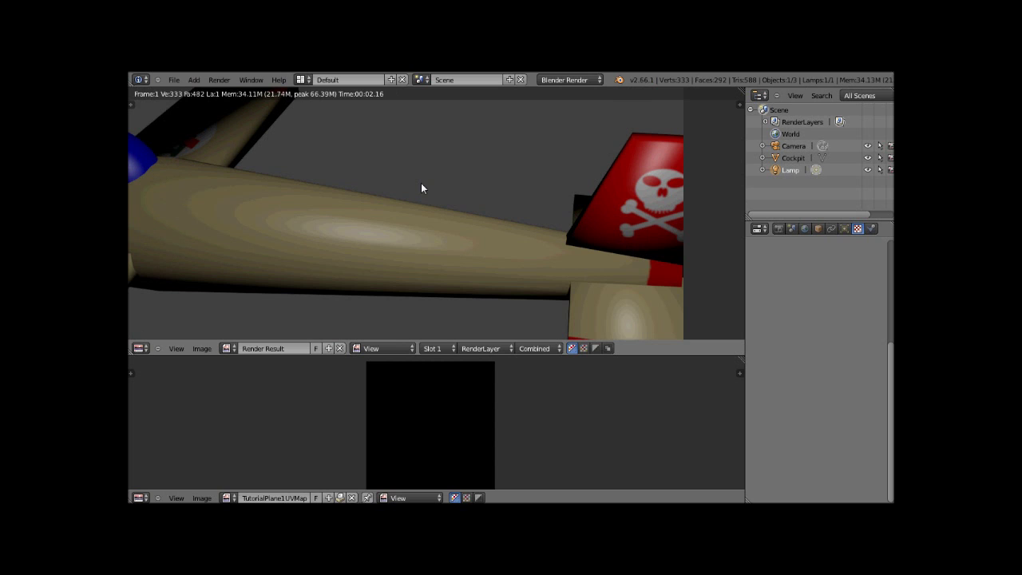
{"action": "key", "text": "Escape"}
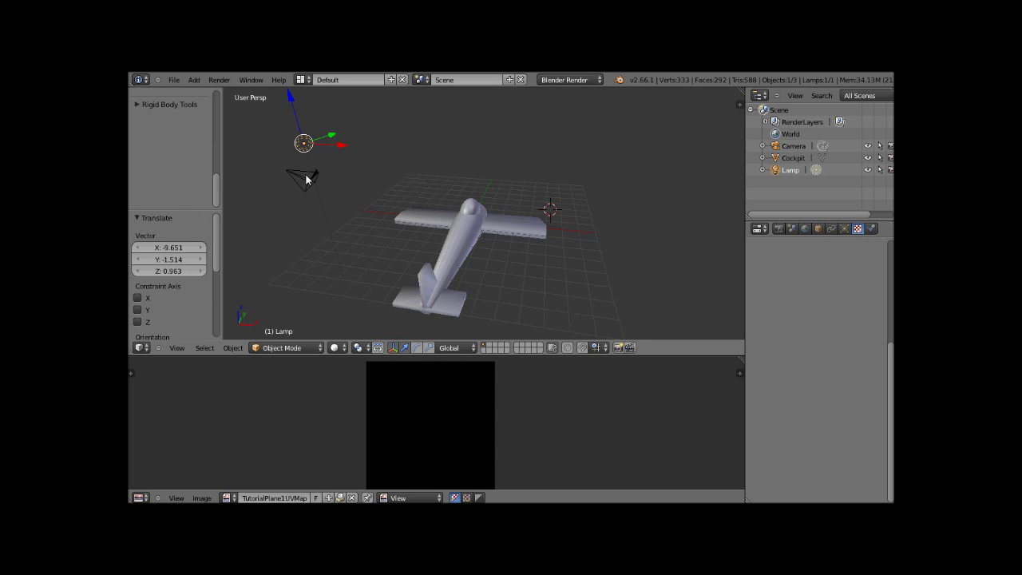
Turn the camera slightly around Z and render the skull-marked tail fin
{"action": "right_click", "coordinate": [306, 179]}
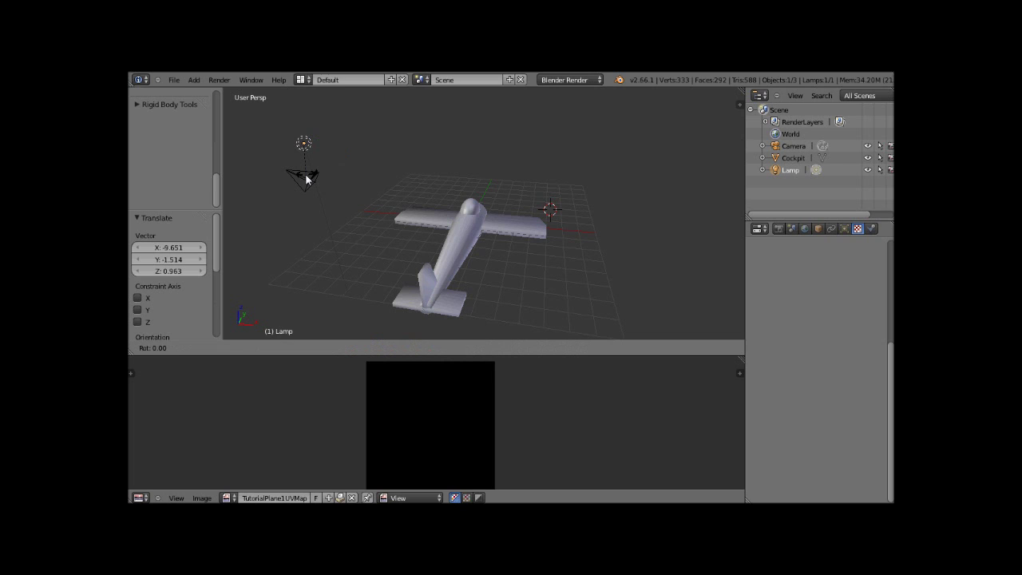
{"action": "right_click", "coordinate": [306, 180]}
{"action": "key", "text": "r"}
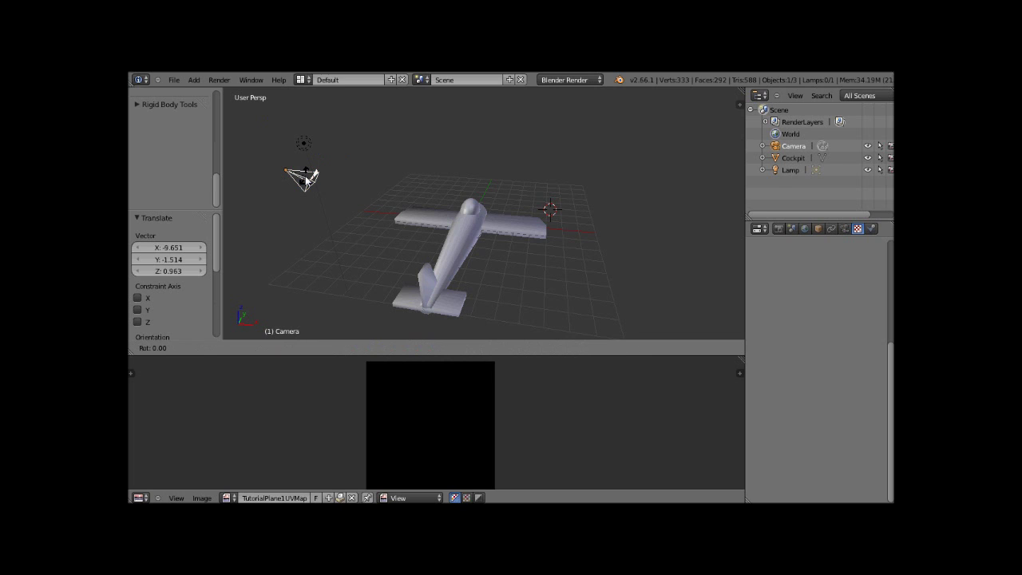
{"action": "key", "text": "z"}
{"action": "left_click", "coordinate": [304, 181]}
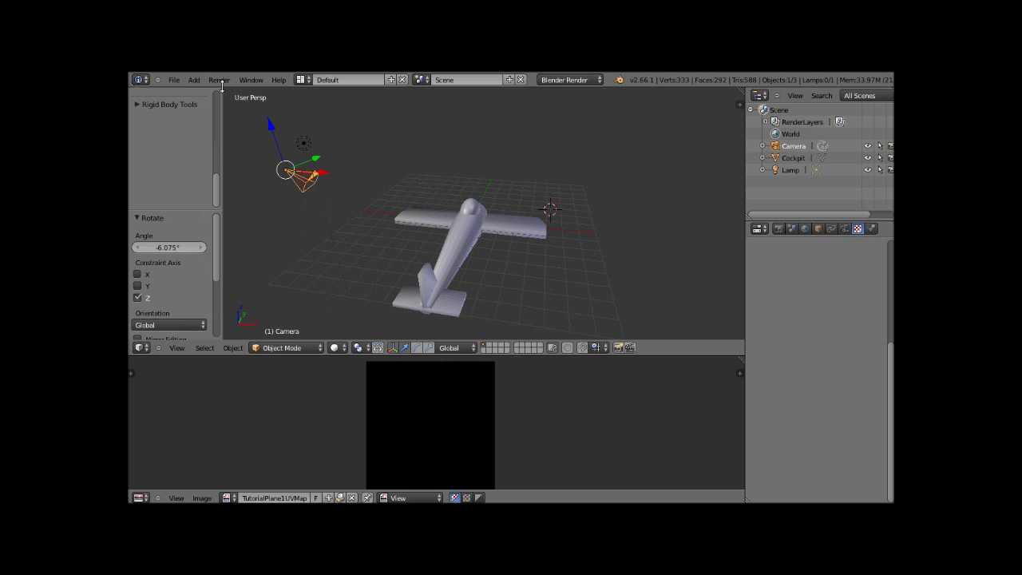
{"action": "left_click", "coordinate": [219, 80]}
{"action": "left_click", "coordinate": [240, 94]}
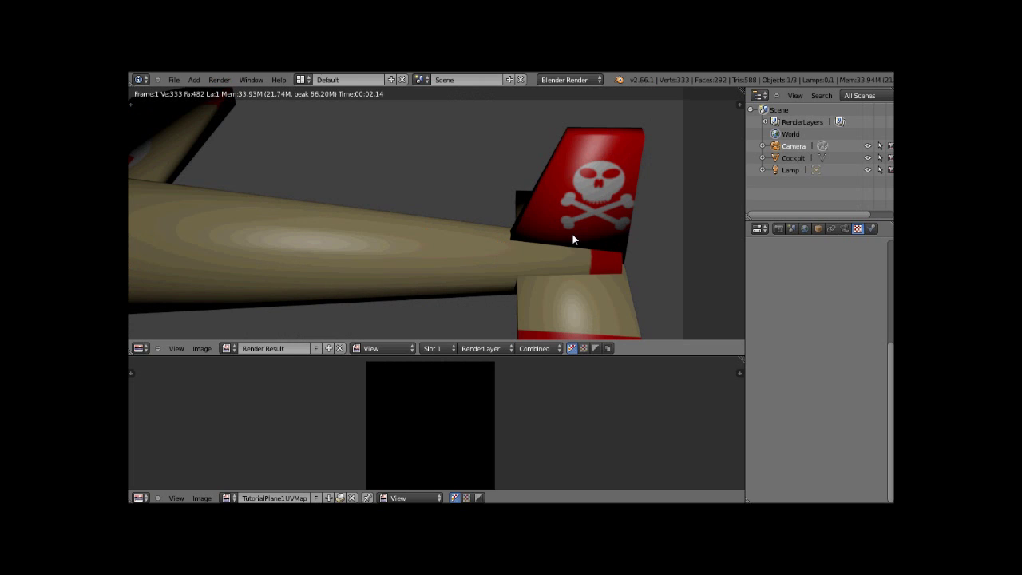
{"action": "key", "text": "Escape"}
Switch to GIMP and nudge the skull layer slightly left
{"action": "key", "text": "alt+Tab"}
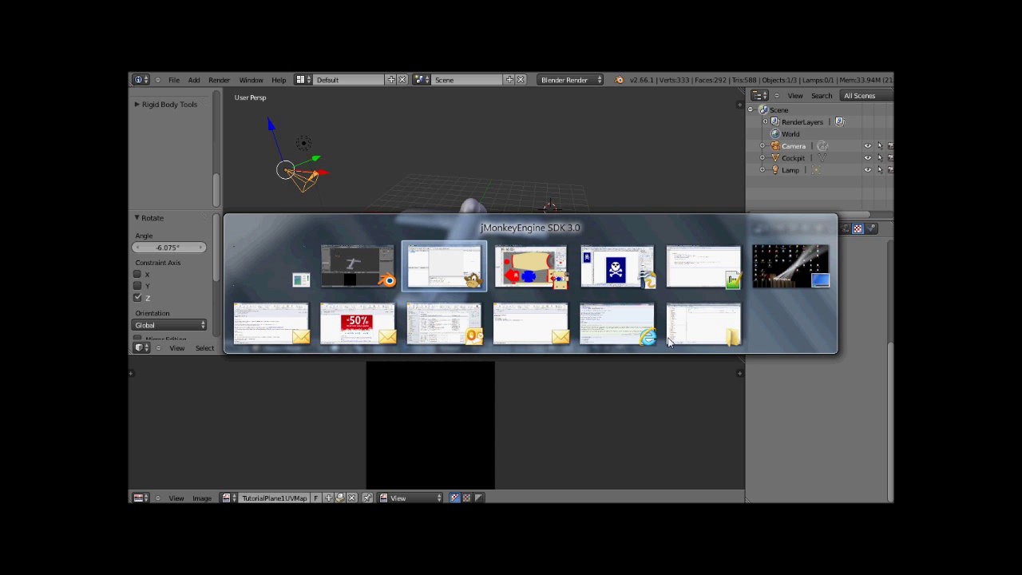
{"action": "key", "text": "alt+Tab"}
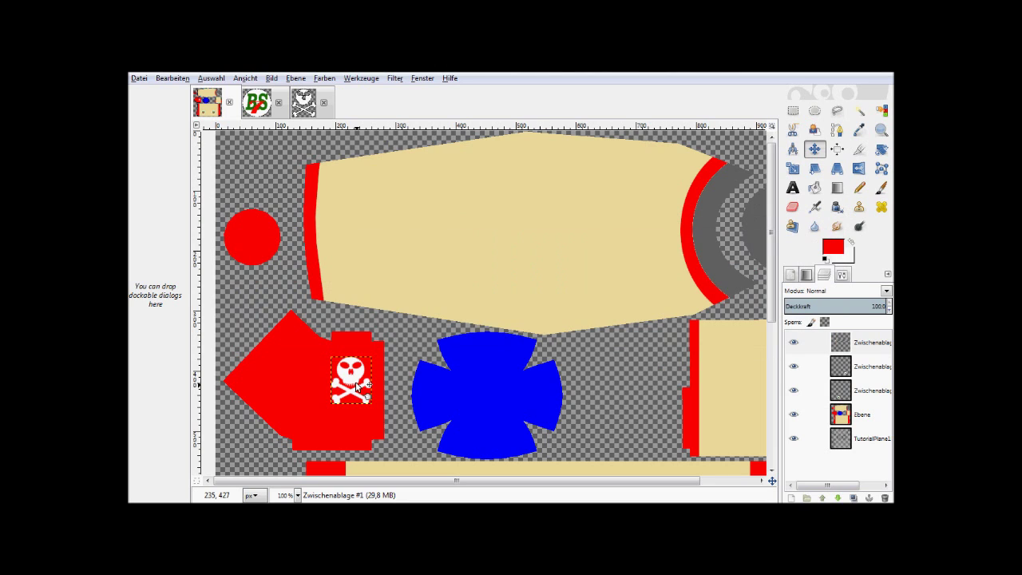
{"action": "left_click", "coordinate": [349, 376]}
{"action": "left_click_drag", "start_coordinate": [350, 379], "coordinate": [345, 380]}
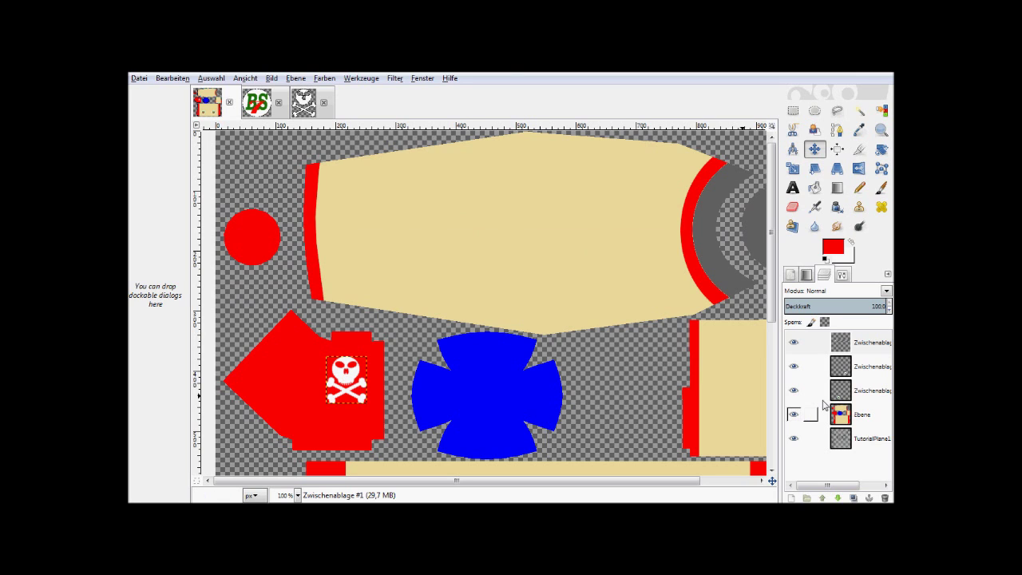
Duplicate the skull layer and move the copy onto the left red fin shape
{"action": "left_click", "coordinate": [879, 348]}
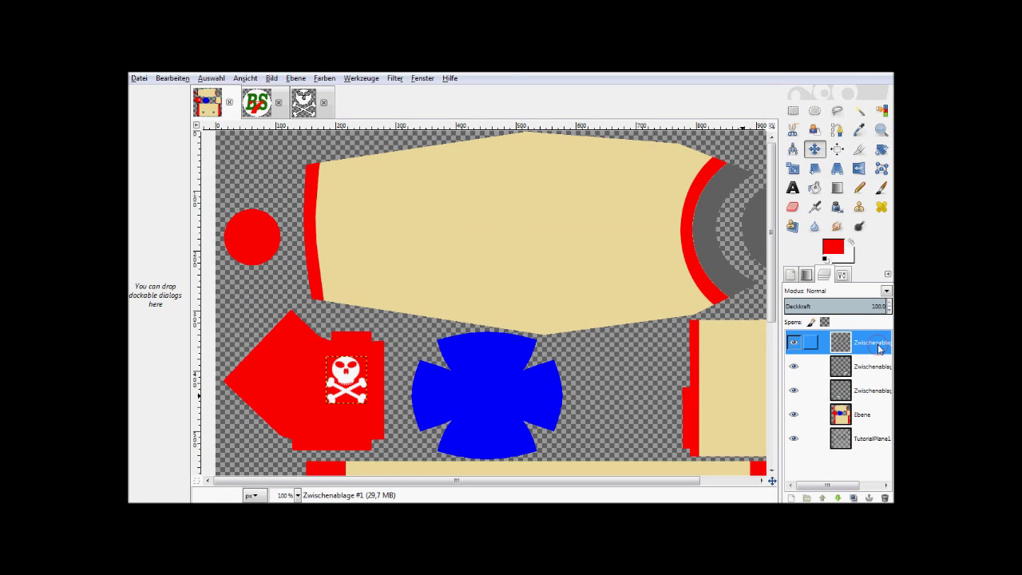
{"action": "right_click", "coordinate": [862, 342]}
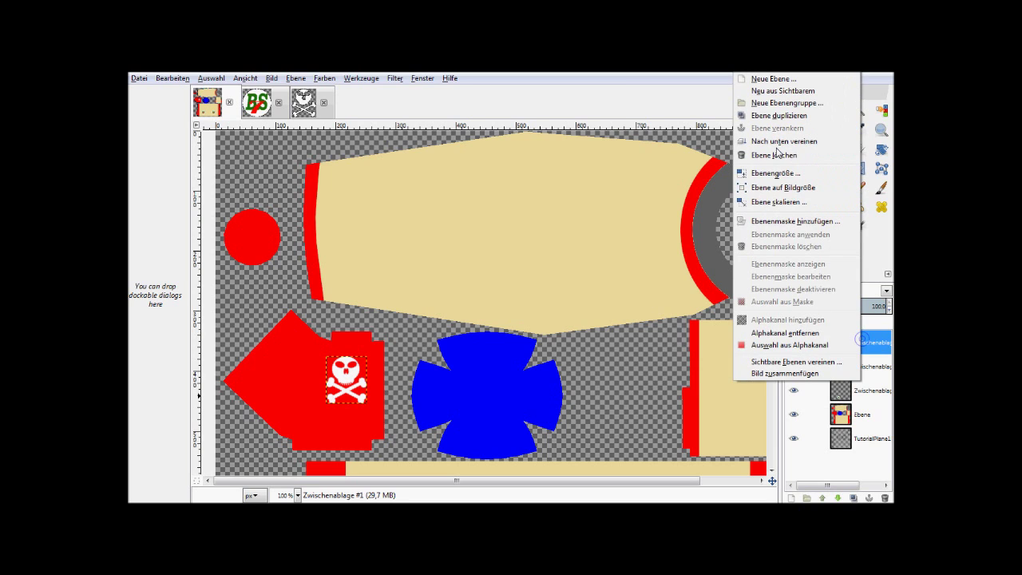
{"action": "left_click", "coordinate": [787, 116]}
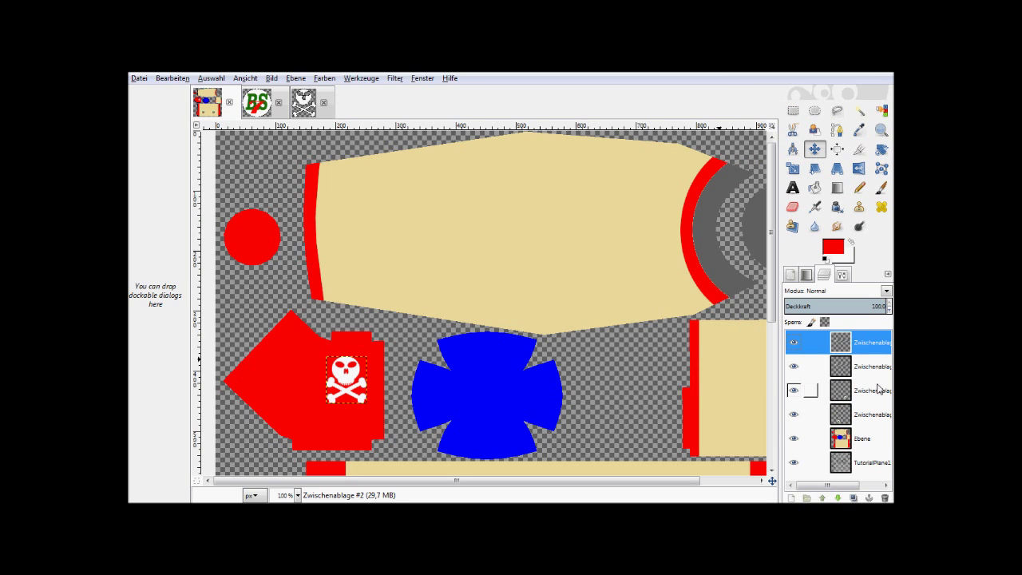
{"action": "left_click", "coordinate": [352, 379]}
{"action": "left_click_drag", "start_coordinate": [351, 379], "coordinate": [293, 354]}
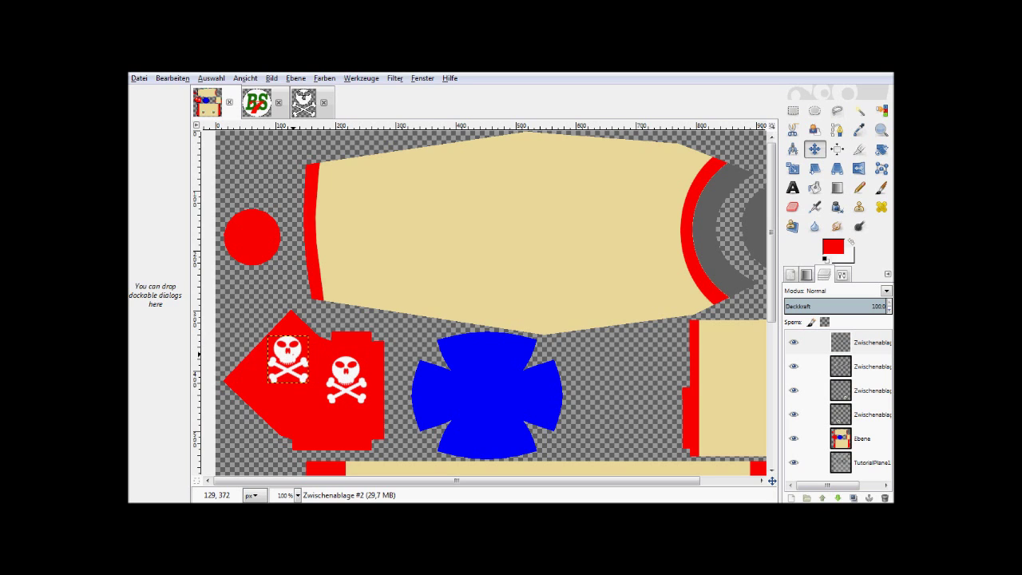
Rotate the skull copy about 48°
{"action": "left_click", "coordinate": [881, 151]}
{"action": "left_click", "coordinate": [291, 345]}
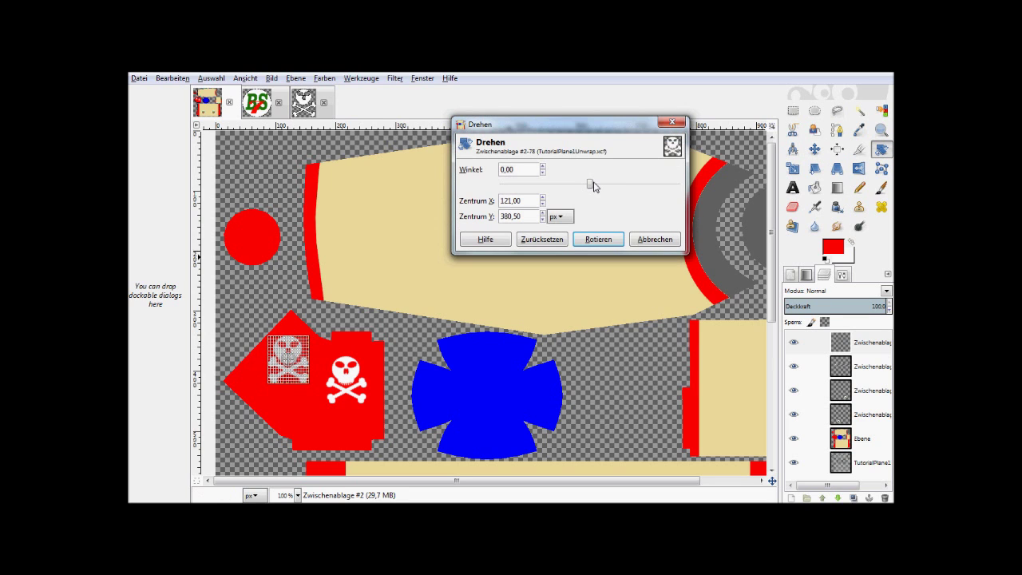
{"action": "left_click_drag", "start_coordinate": [594, 185], "coordinate": [612, 187]}
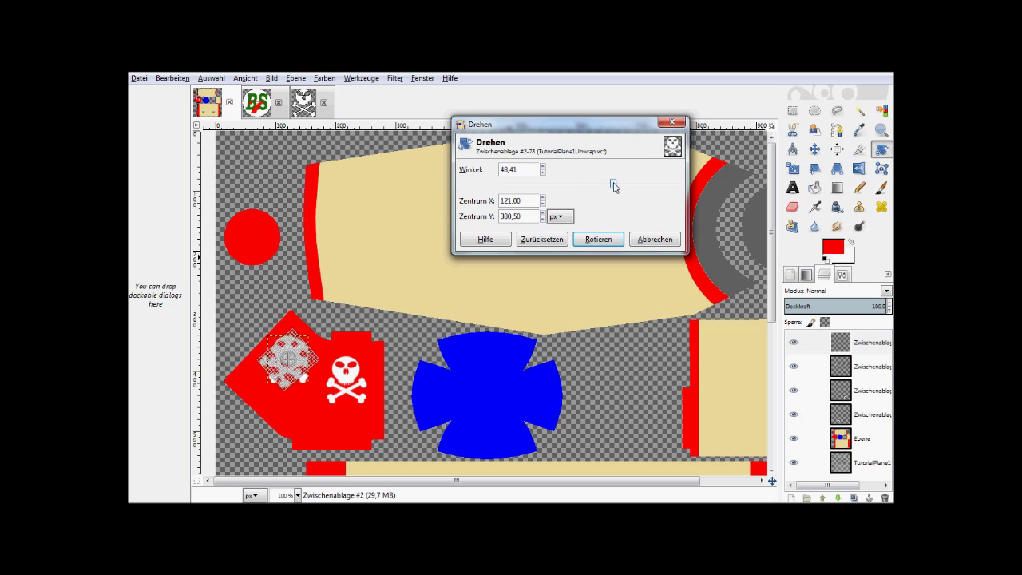
{"action": "left_click", "coordinate": [598, 239]}
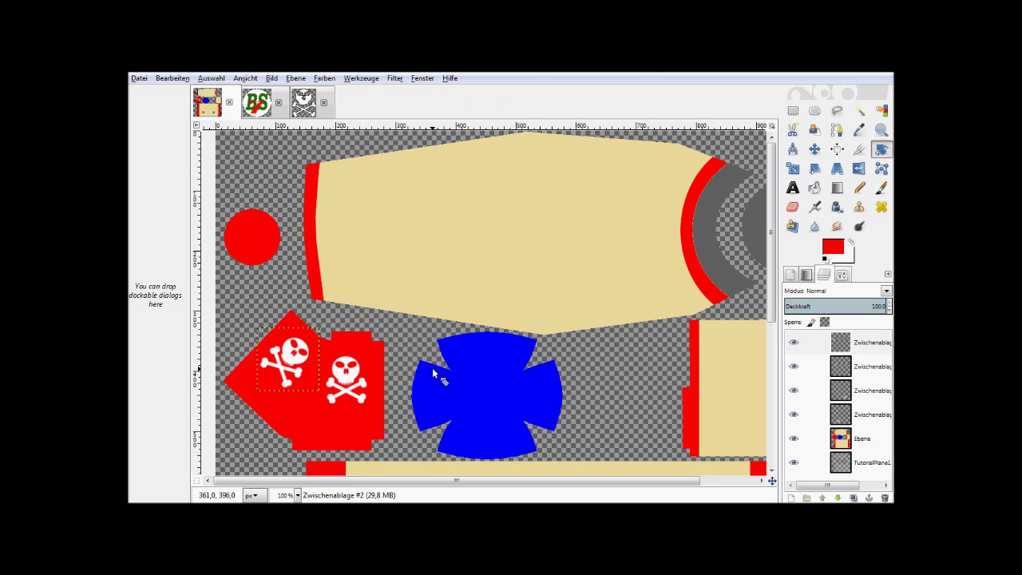
Save TutorialPlane1Unwrap.xcf, export TutorialPlane1Unwrap.png, and return to Blender
{"action": "left_click", "coordinate": [139, 78]}
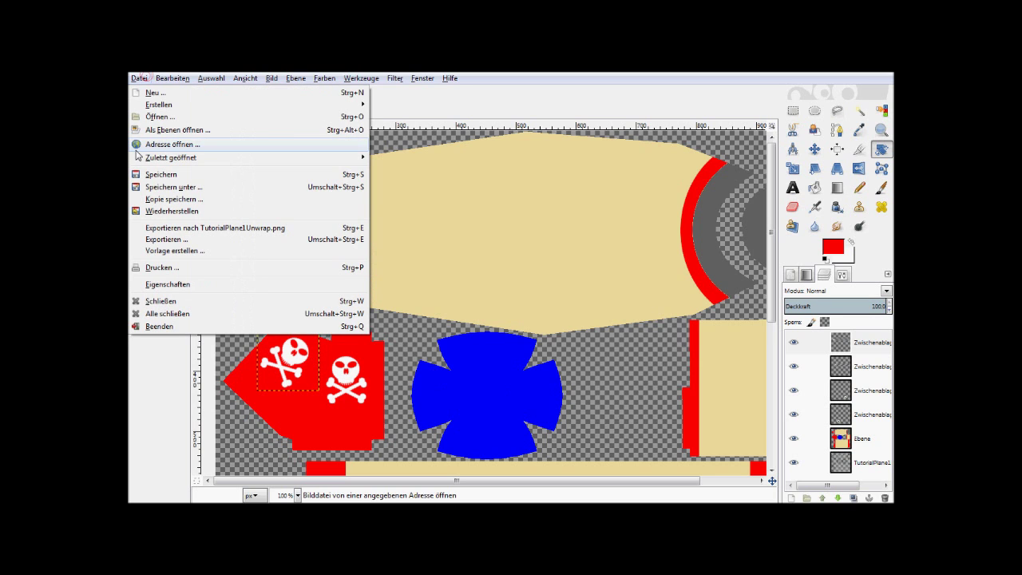
{"action": "left_click", "coordinate": [167, 178]}
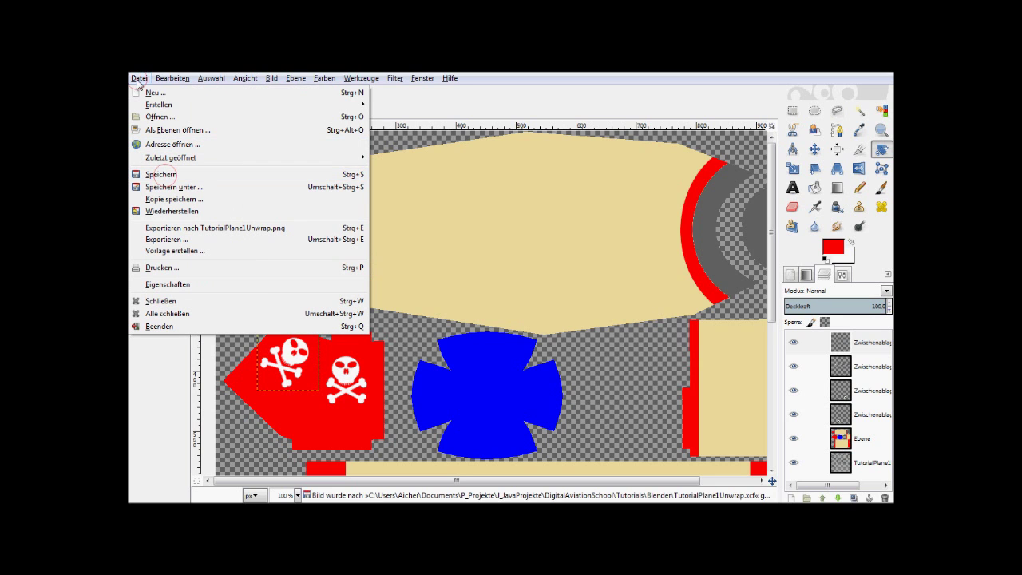
{"action": "left_click", "coordinate": [171, 228]}
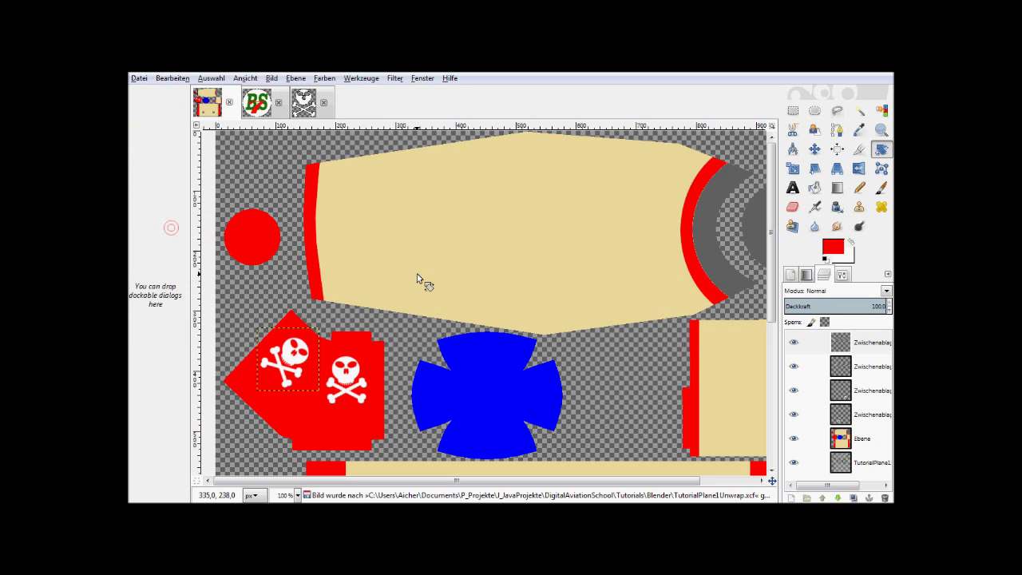
{"action": "key", "text": "alt+Tab"}
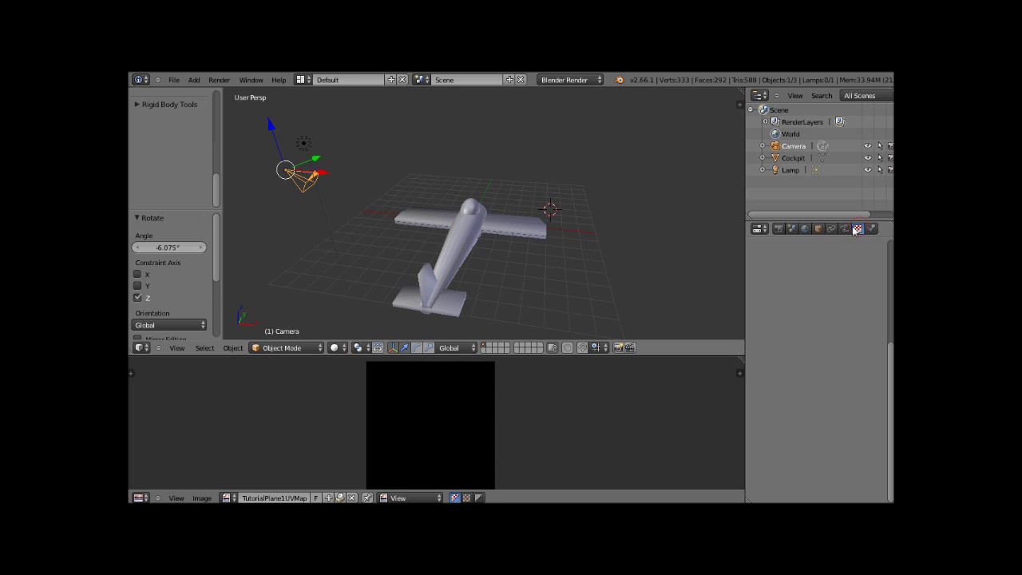
Reload the updated airplane texture, save the Blender scene, and switch to the jMonkeyEngine SDK
{"action": "left_click", "coordinate": [284, 349]}
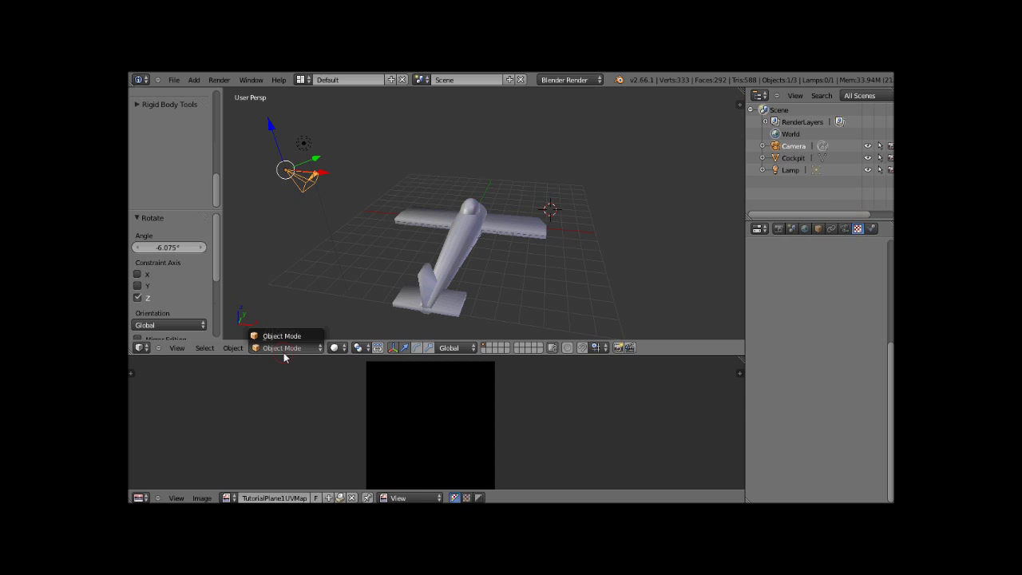
{"action": "right_click", "coordinate": [457, 218]}
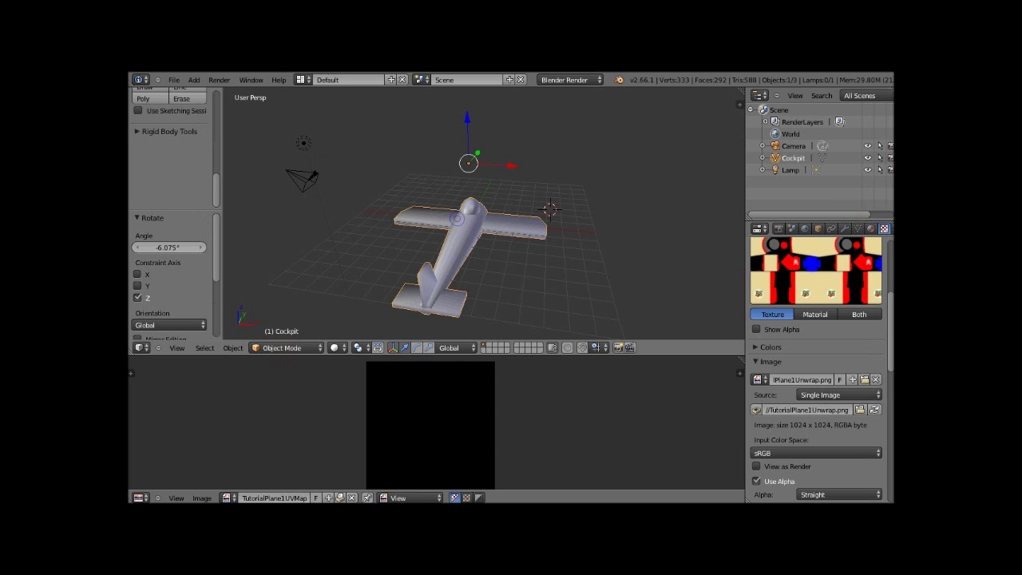
{"action": "left_click", "coordinate": [877, 409]}
{"action": "left_click", "coordinate": [174, 80]}
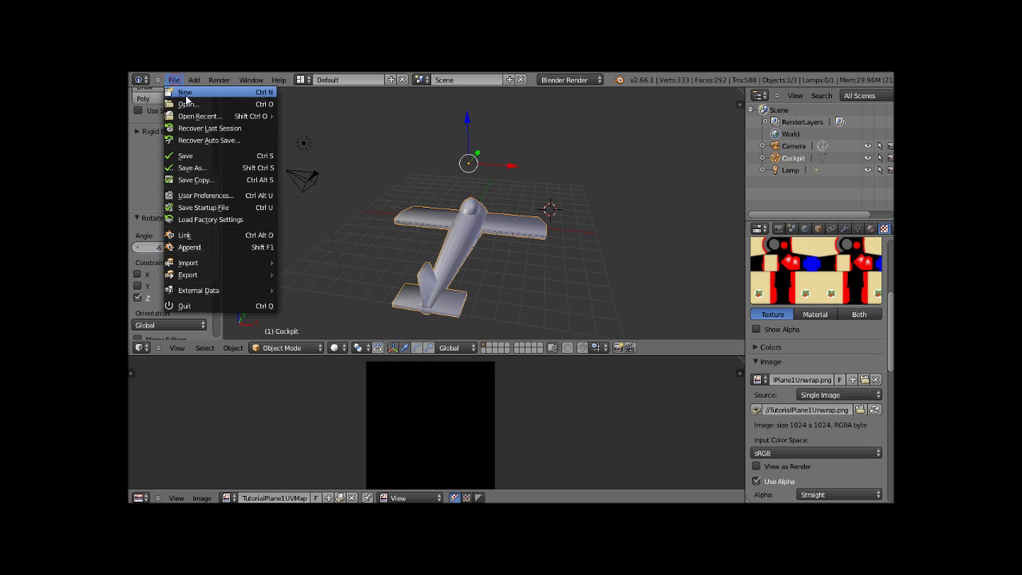
{"action": "left_click", "coordinate": [185, 155]}
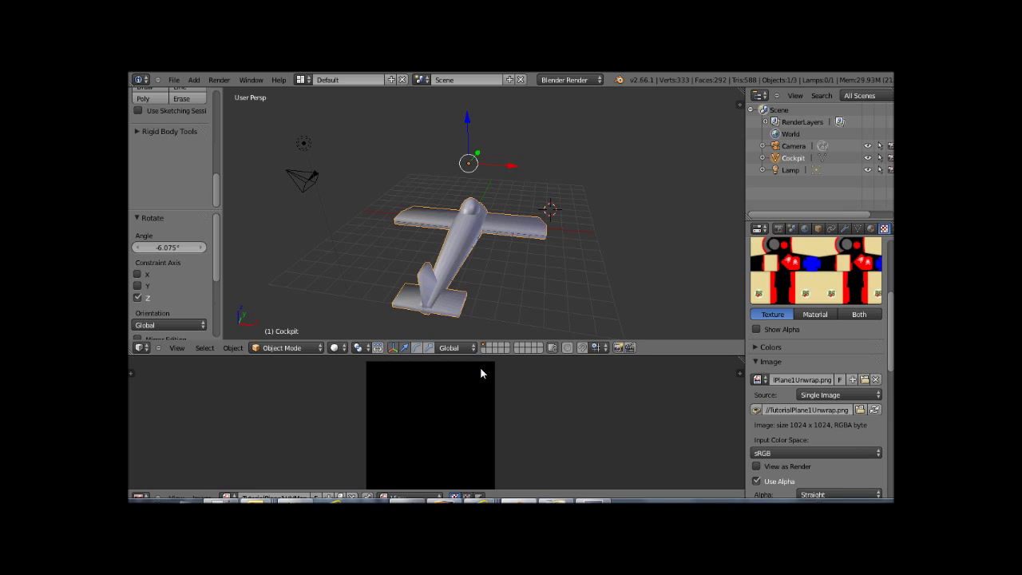
{"action": "key", "text": "alt+Tab"}
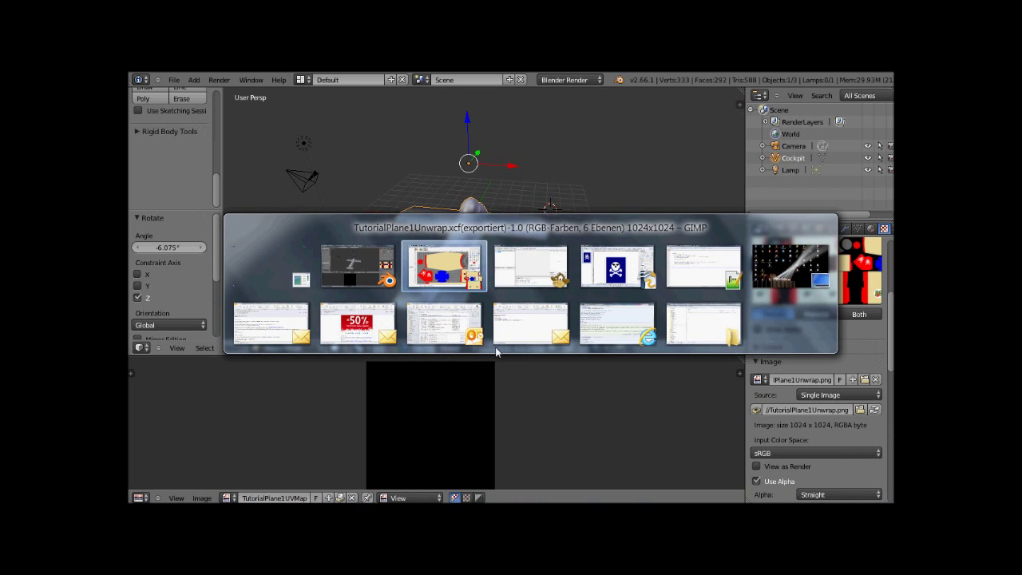
{"action": "key", "text": "alt+Tab"}
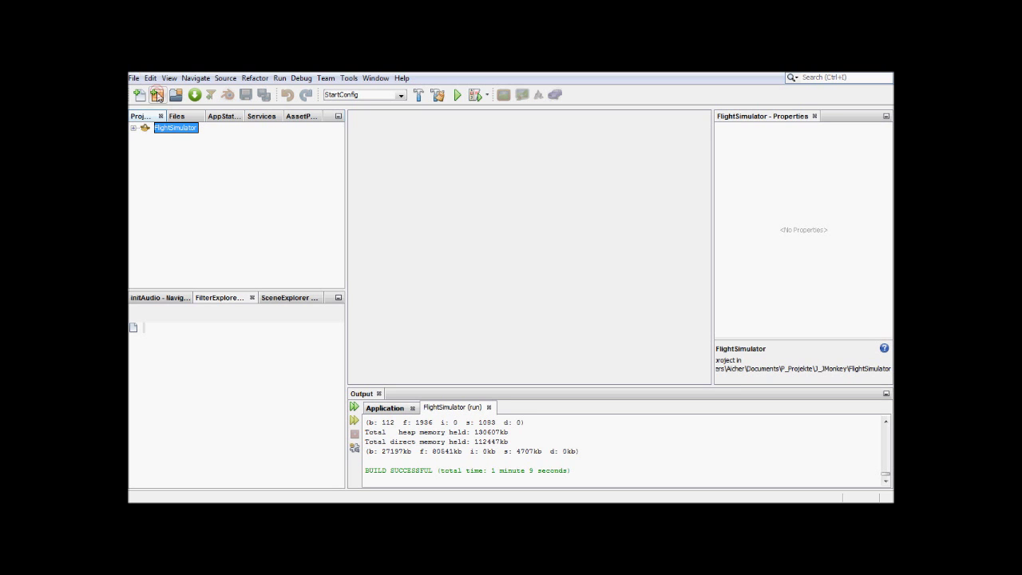
Create a new JME3 BasicGame project named TutorialBlenderTest
{"action": "left_click", "coordinate": [157, 95]}
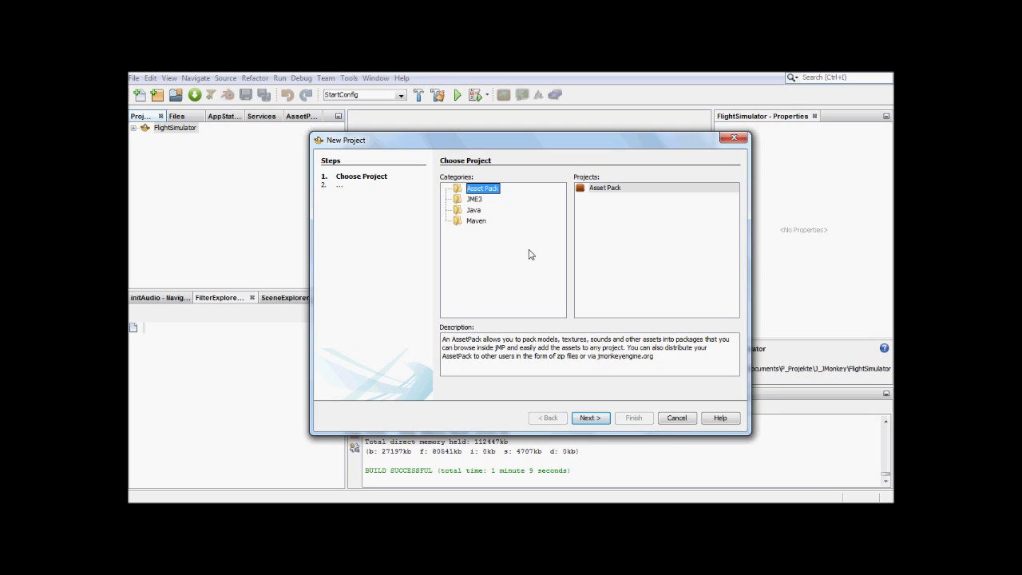
{"action": "key", "text": "Down"}
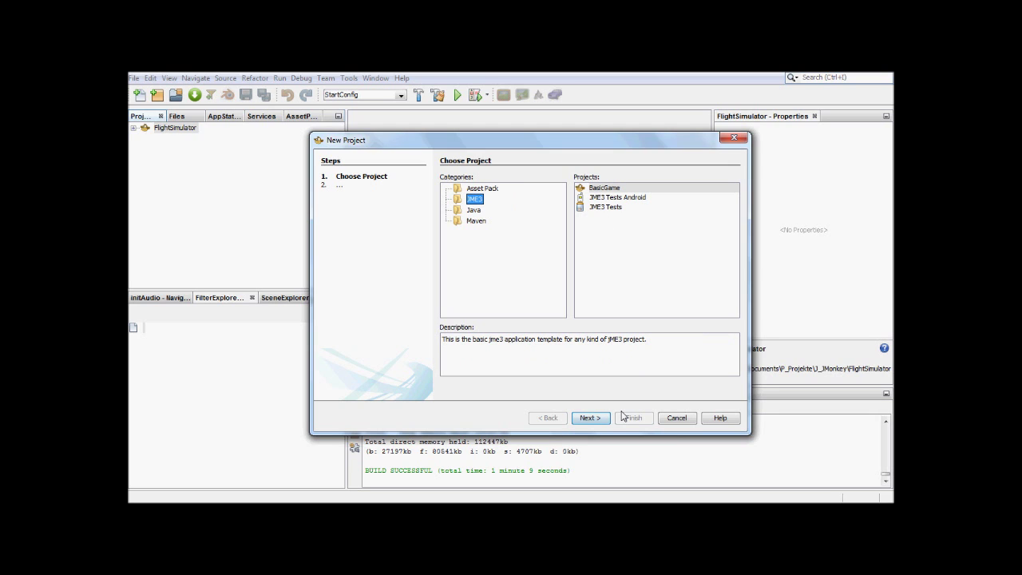
{"action": "left_click", "coordinate": [596, 419]}
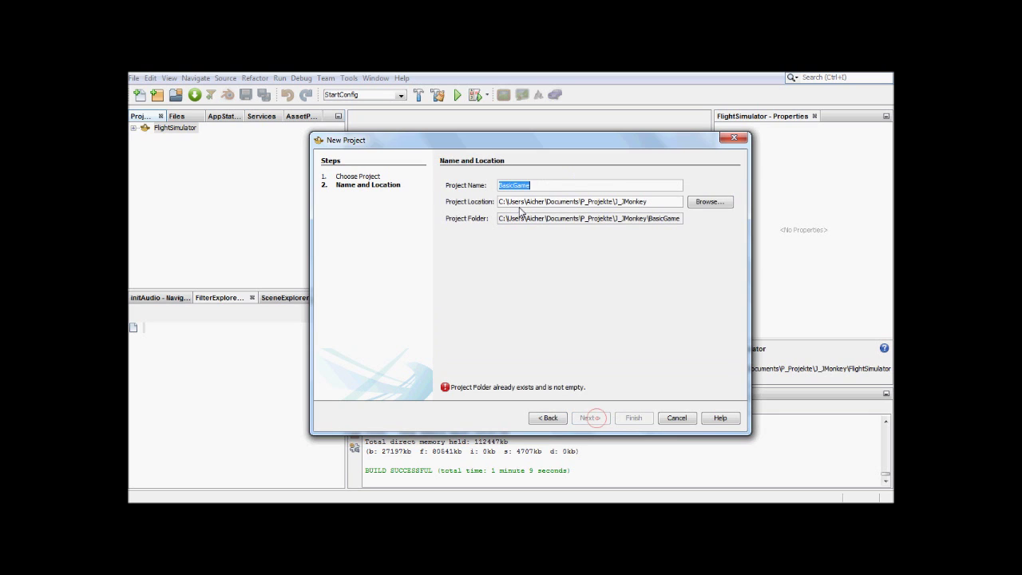
{"action": "type", "text": "Tu"}
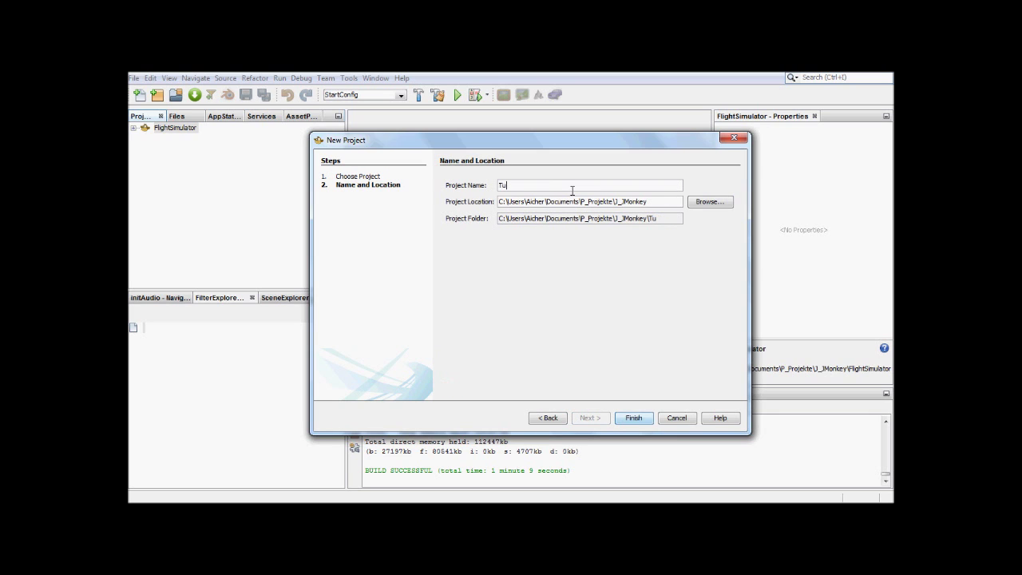
{"action": "type", "text": "torialBlen"}
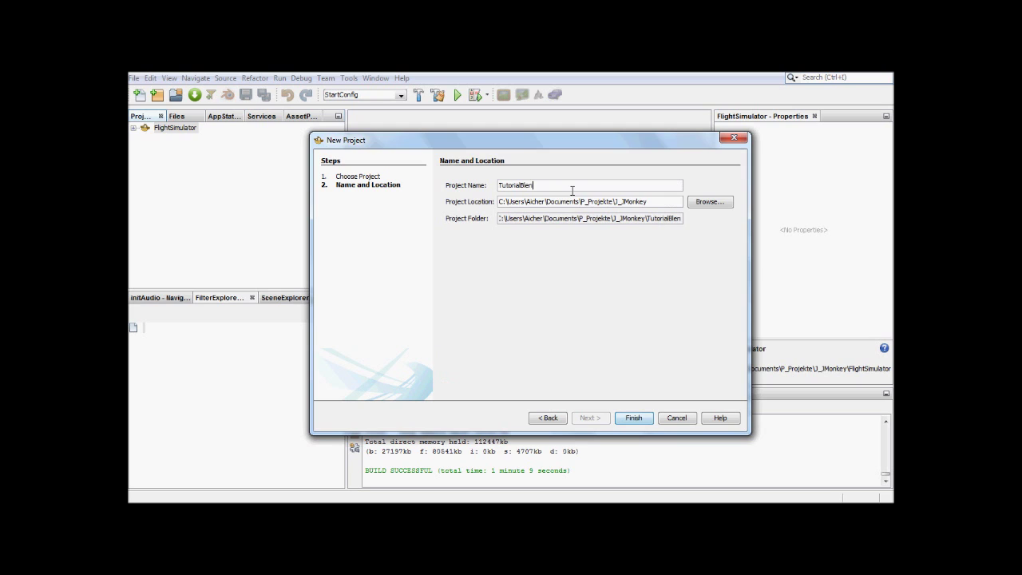
{"action": "type", "text": "derTest"}
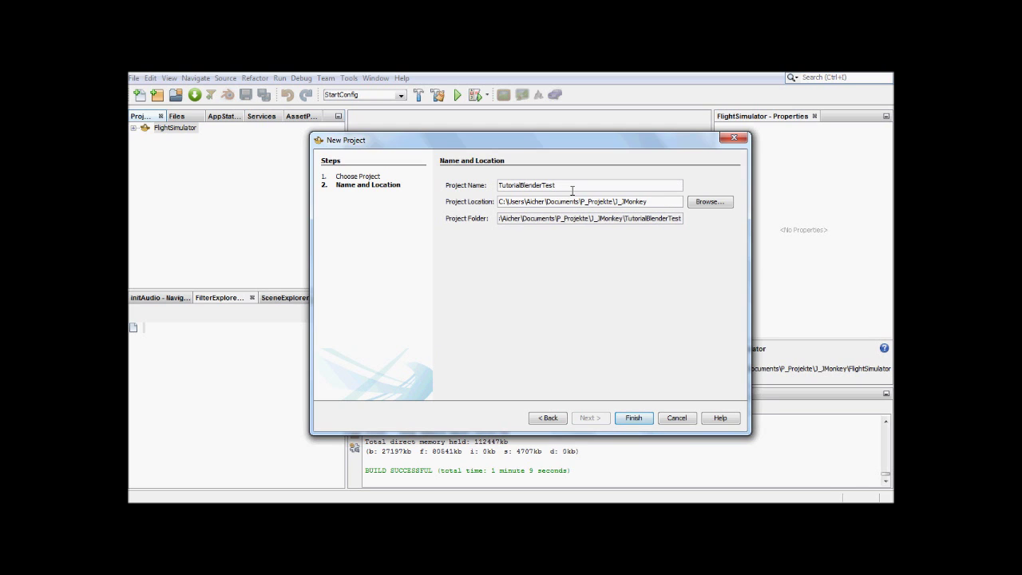
{"action": "left_click", "coordinate": [636, 421]}
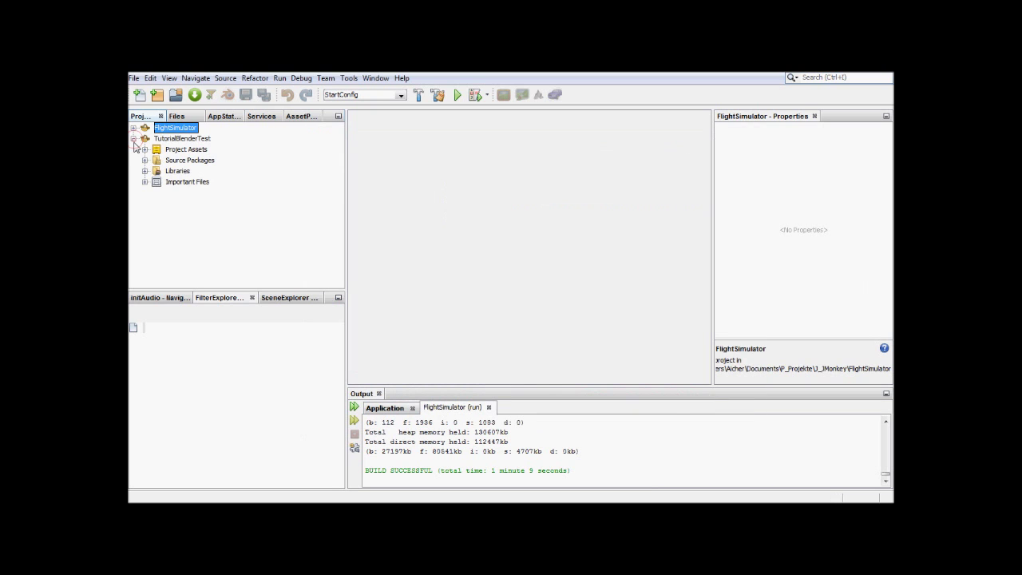
Select the new project's Models assets folder and begin a model import
{"action": "left_click", "coordinate": [145, 149]}
{"action": "left_click", "coordinate": [186, 192]}
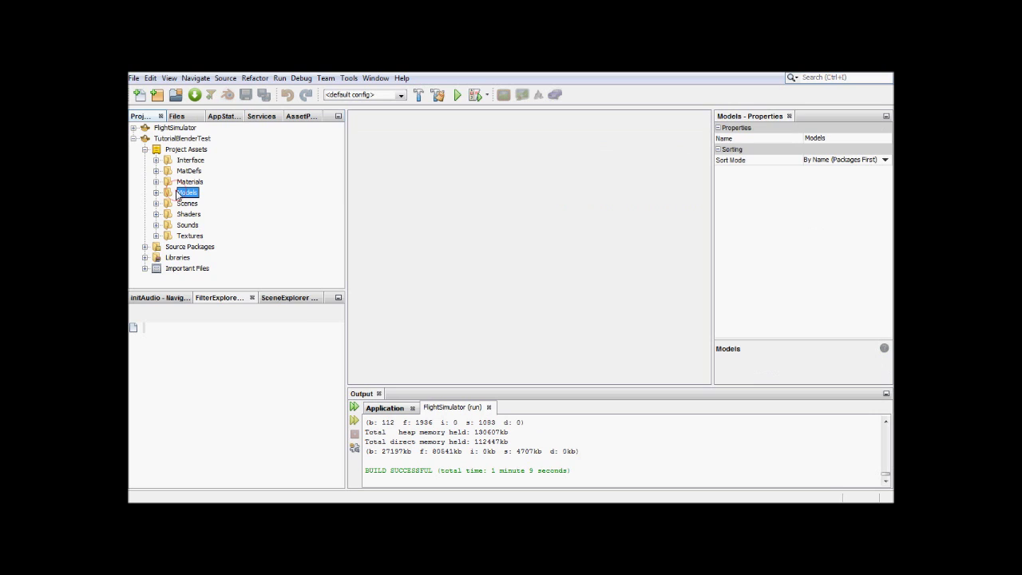
{"action": "left_click", "coordinate": [195, 96]}
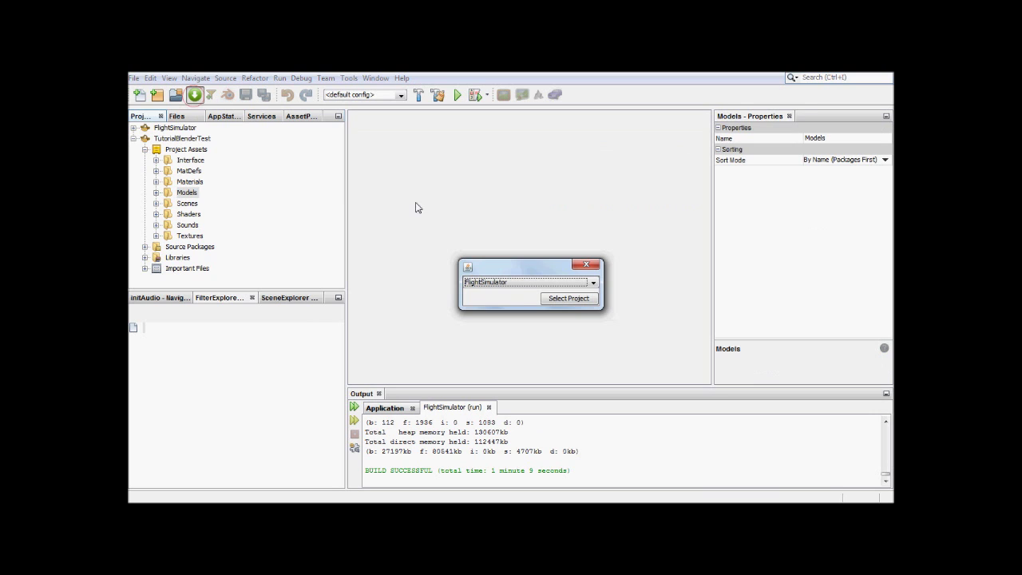
Set TutorialBlenderTest as the target project for the model import
{"action": "left_click", "coordinate": [519, 282]}
{"action": "left_click", "coordinate": [516, 303]}
{"action": "left_click", "coordinate": [564, 301]}
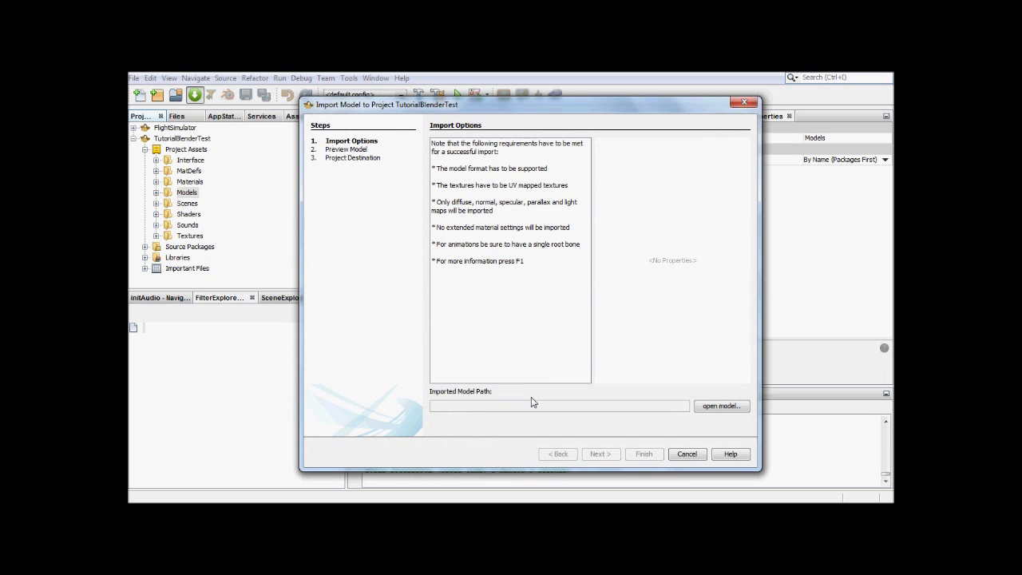
Load TutorialPlane1Unwrap.blend from the Tutorials/Blender folder and advance to the preview
{"action": "left_click", "coordinate": [723, 406]}
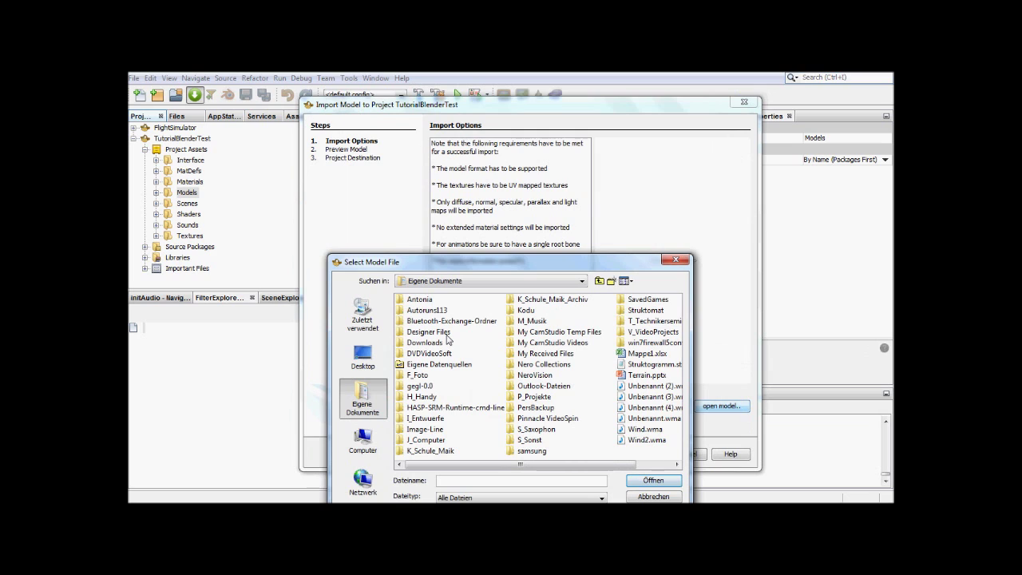
{"action": "left_click", "coordinate": [527, 398]}
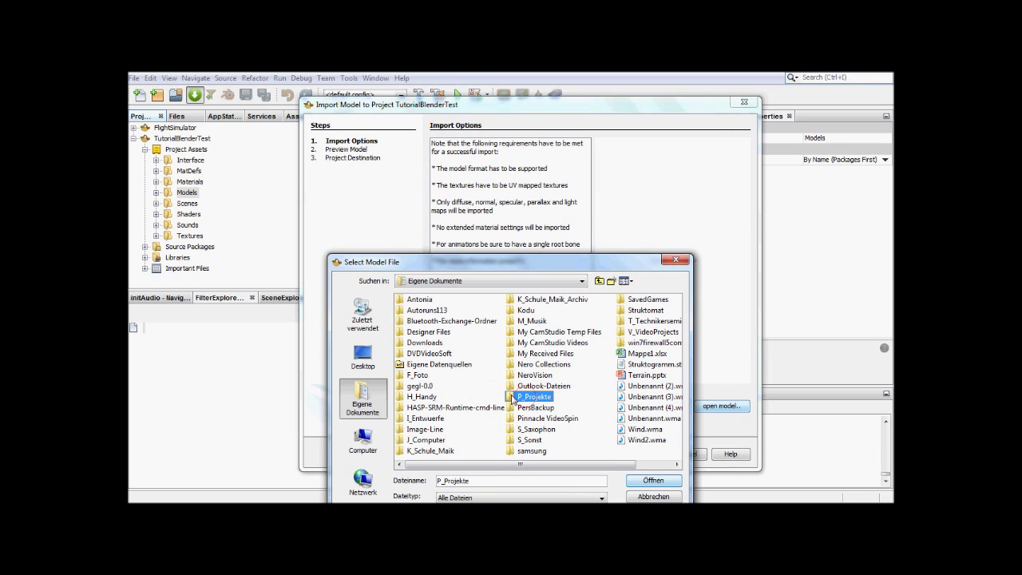
{"action": "double_click", "coordinate": [514, 397]}
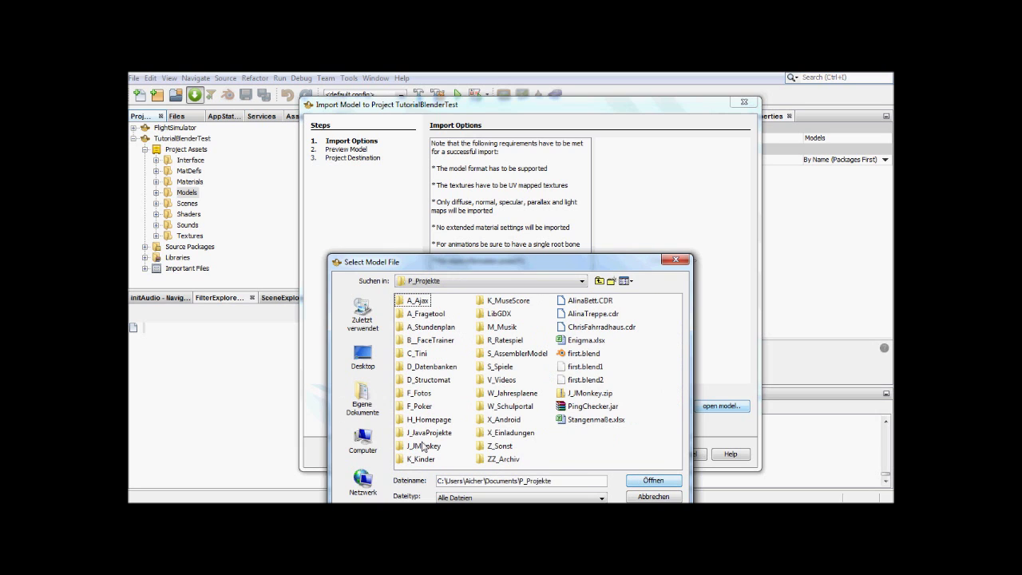
{"action": "left_click", "coordinate": [437, 434]}
{"action": "double_click", "coordinate": [438, 434]}
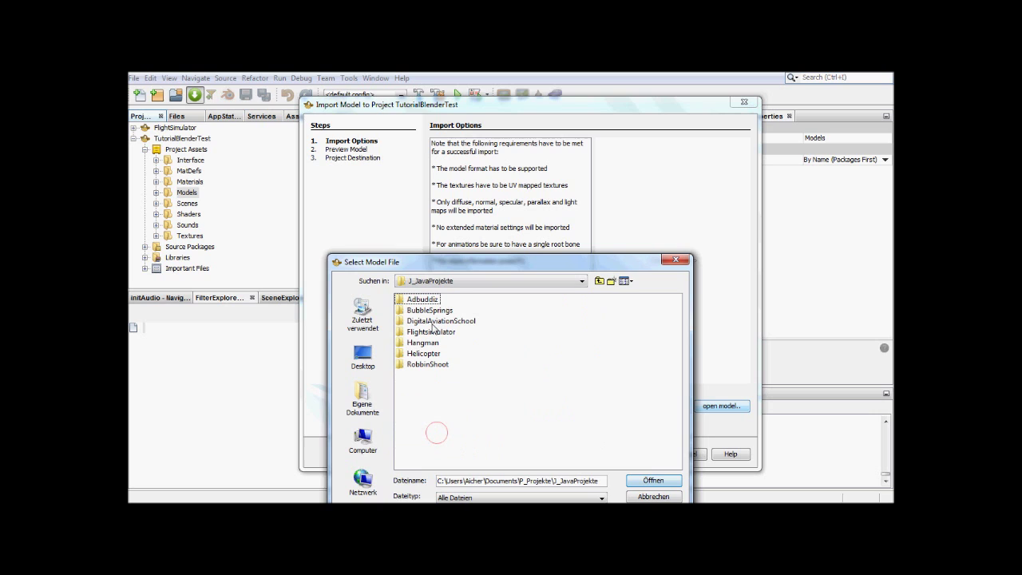
{"action": "double_click", "coordinate": [426, 320]}
{"action": "double_click", "coordinate": [420, 312]}
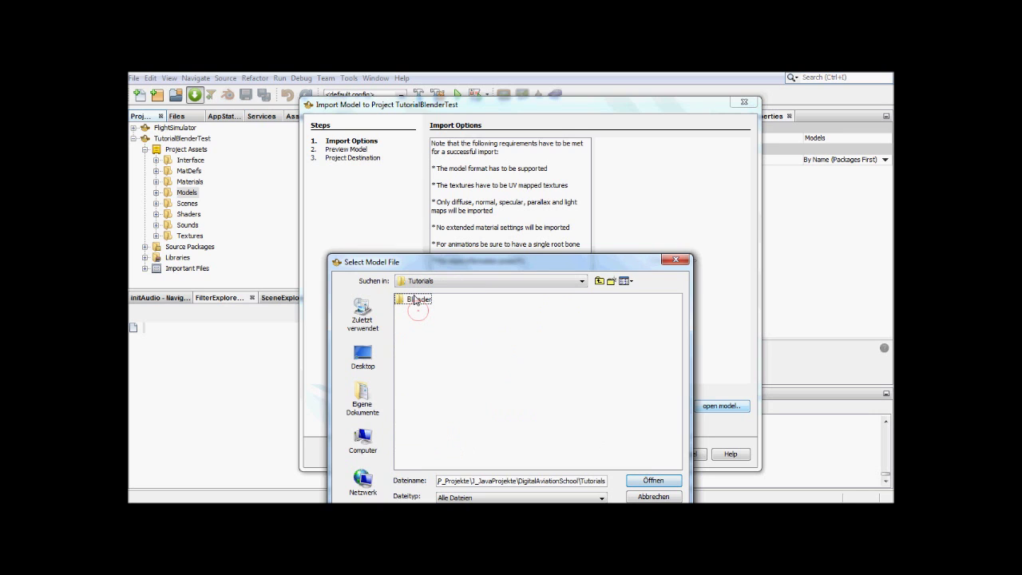
{"action": "double_click", "coordinate": [415, 299]}
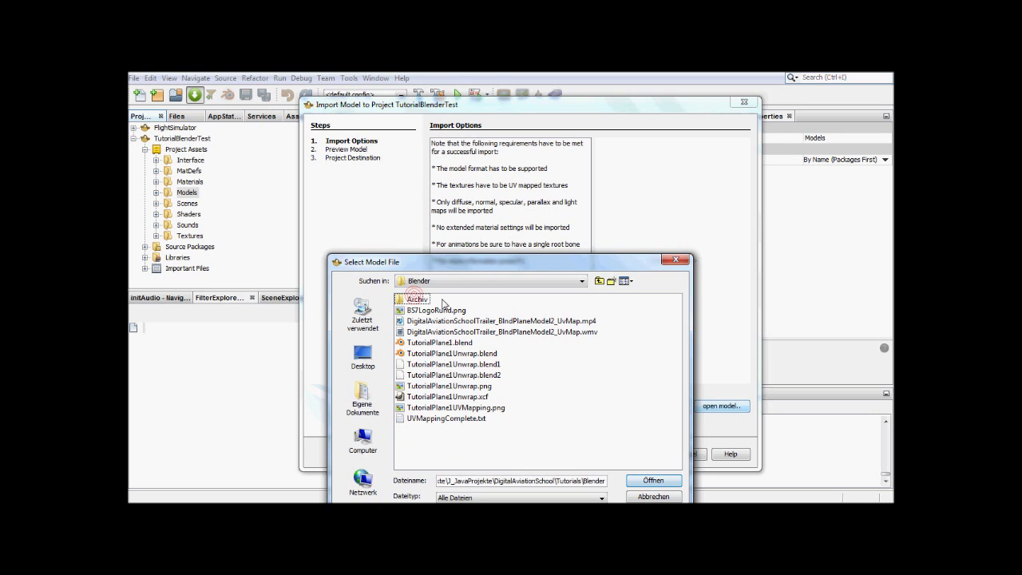
{"action": "left_click", "coordinate": [477, 354]}
{"action": "left_click", "coordinate": [652, 479]}
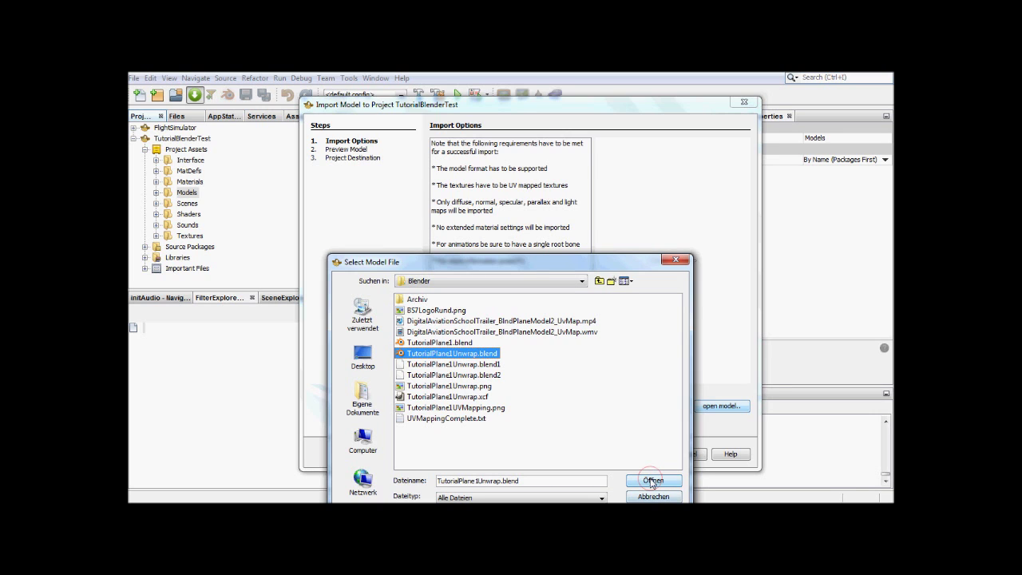
{"action": "left_click", "coordinate": [601, 454]}
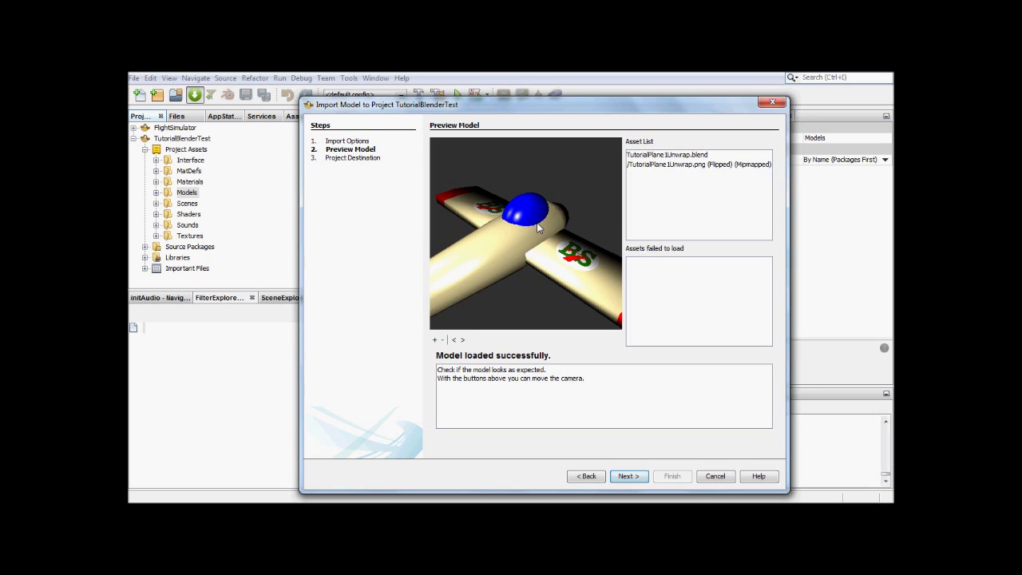
Rotate the airplane preview, then finish importing it into Models/TutorialPlane1Unwrap/
{"action": "left_click", "coordinate": [456, 340]}
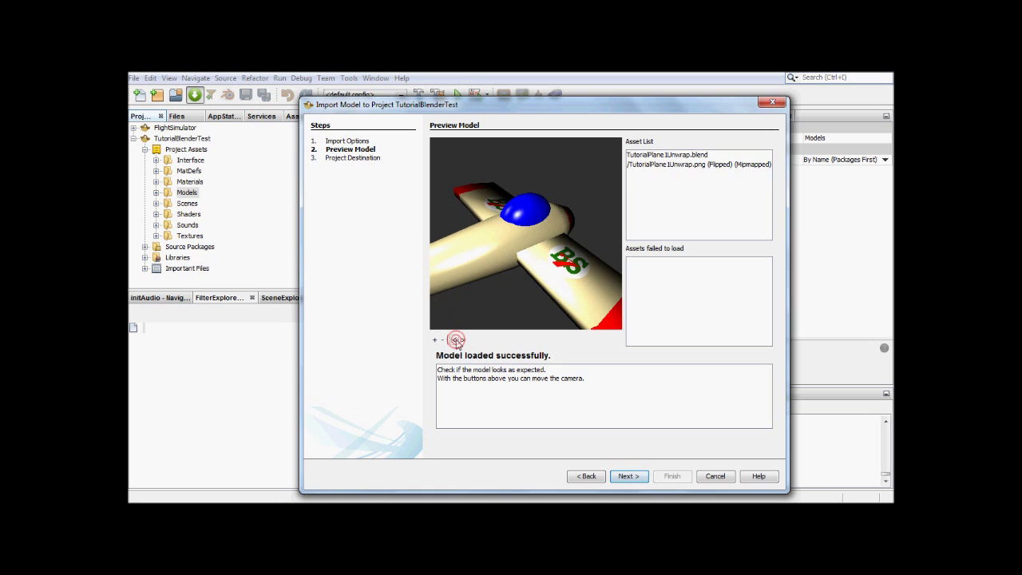
{"action": "left_click", "coordinate": [455, 341]}
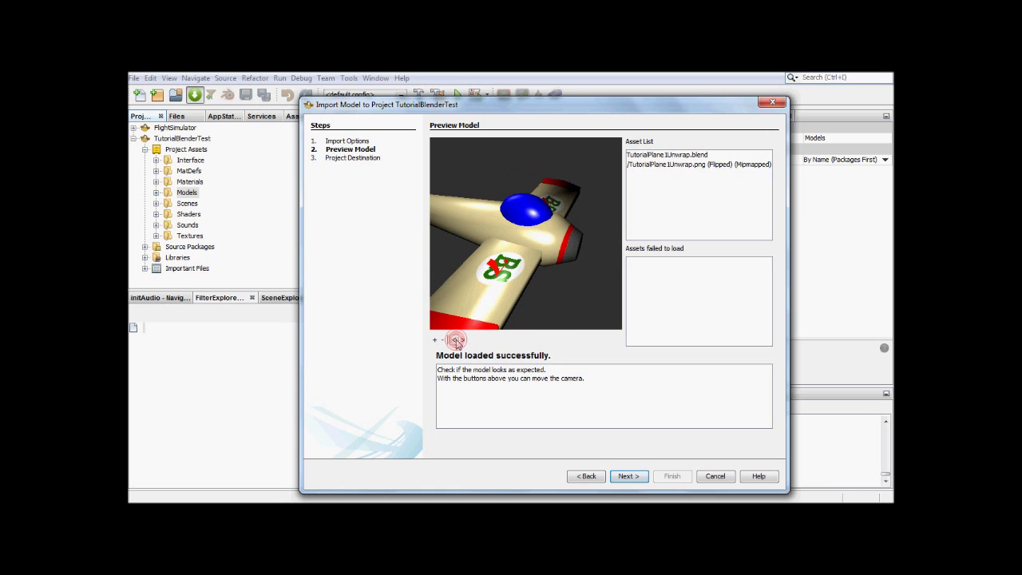
{"action": "left_click", "coordinate": [456, 340]}
{"action": "left_click", "coordinate": [456, 340]}
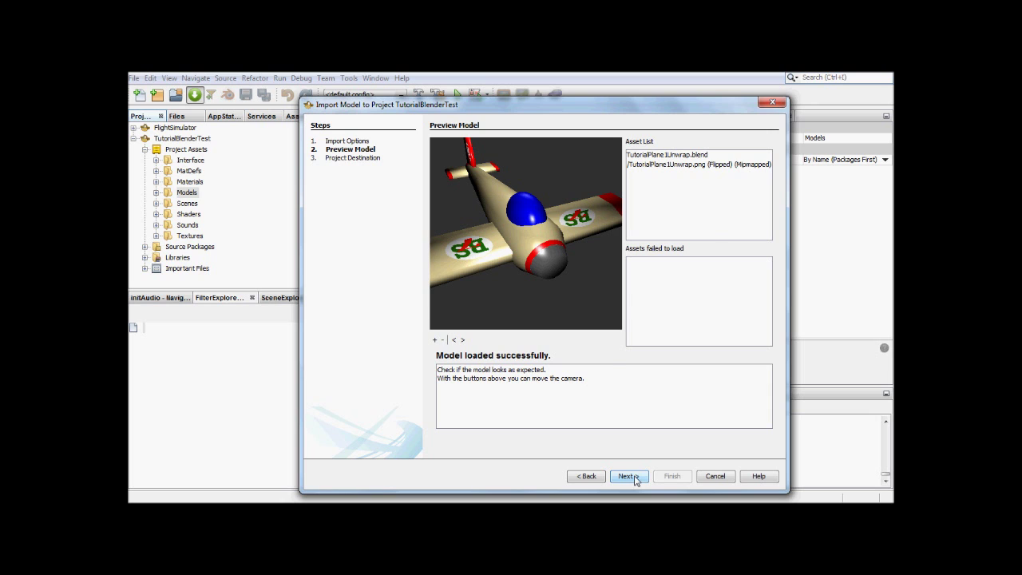
{"action": "left_click", "coordinate": [634, 477]}
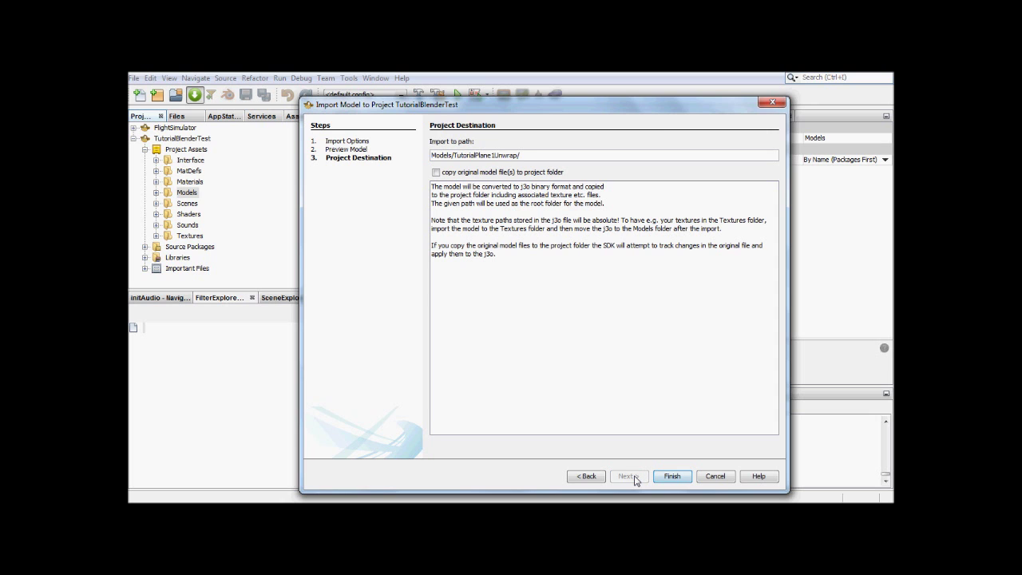
{"action": "left_click", "coordinate": [663, 476]}
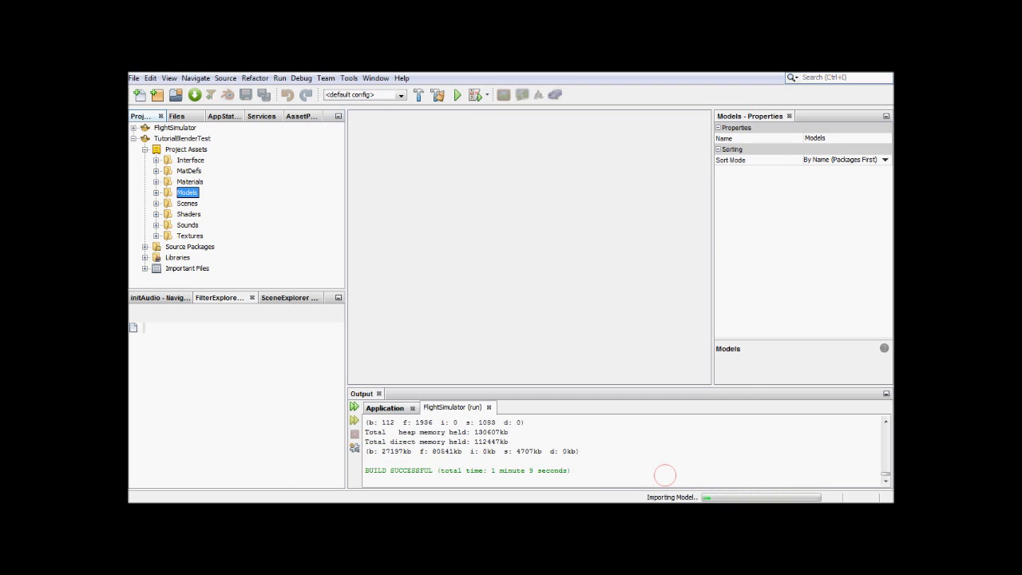
Open mygame's Main.java, maximize its editor, and select the box material lines 28–29
{"action": "left_click", "coordinate": [144, 249]}
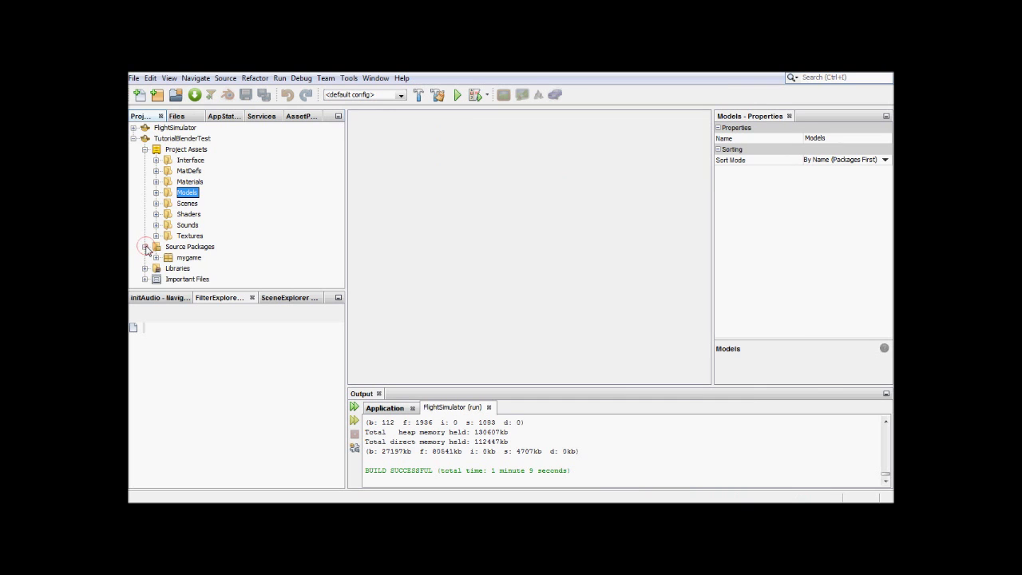
{"action": "left_click", "coordinate": [156, 258]}
{"action": "double_click", "coordinate": [192, 269]}
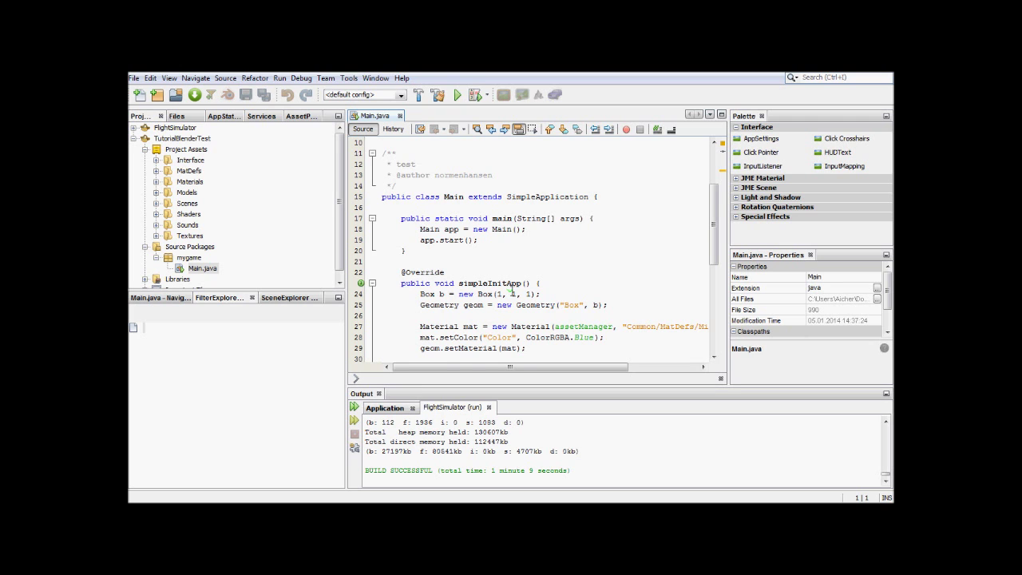
{"action": "scroll", "coordinate": [511, 290], "scroll_direction": "down", "scroll_amount": 2}
{"action": "left_click", "coordinate": [363, 116]}
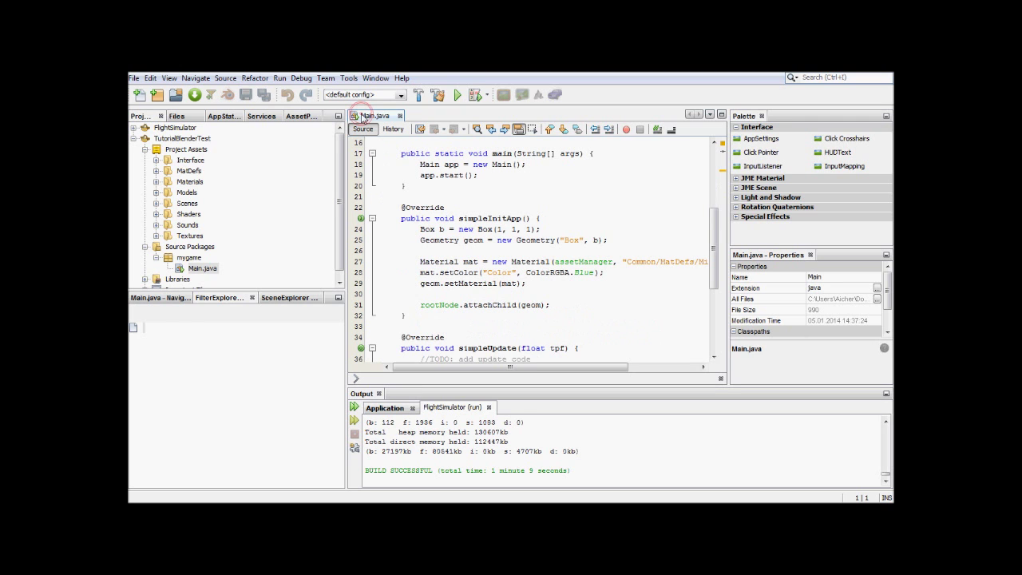
{"action": "double_click", "coordinate": [364, 117]}
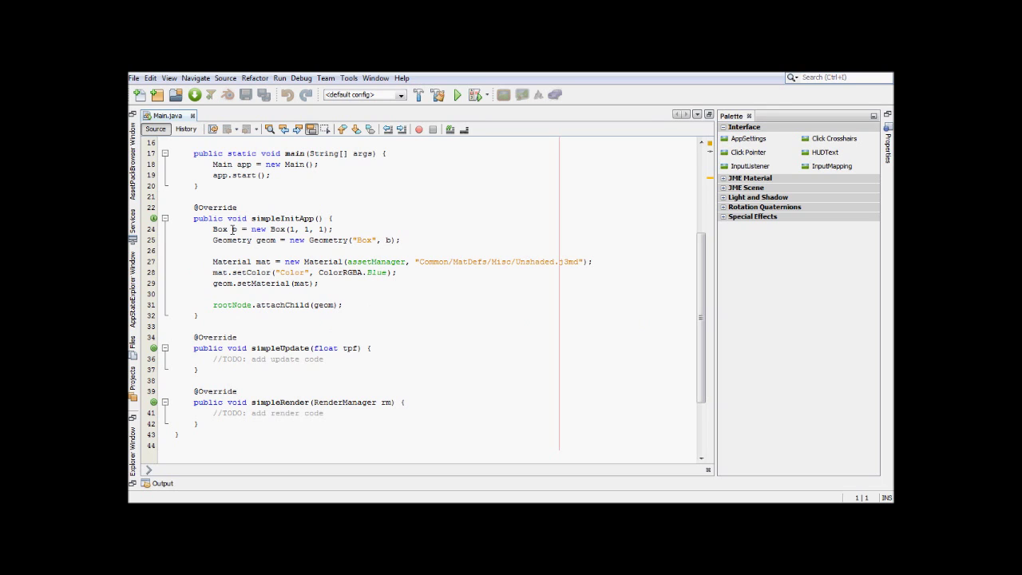
{"action": "mouse_move", "coordinate": [333, 284]}
{"action": "left_mouse_down"}
{"action": "mouse_move", "coordinate": [254, 262]}
{"action": "mouse_move", "coordinate": [214, 229]}
{"action": "left_mouse_up"}
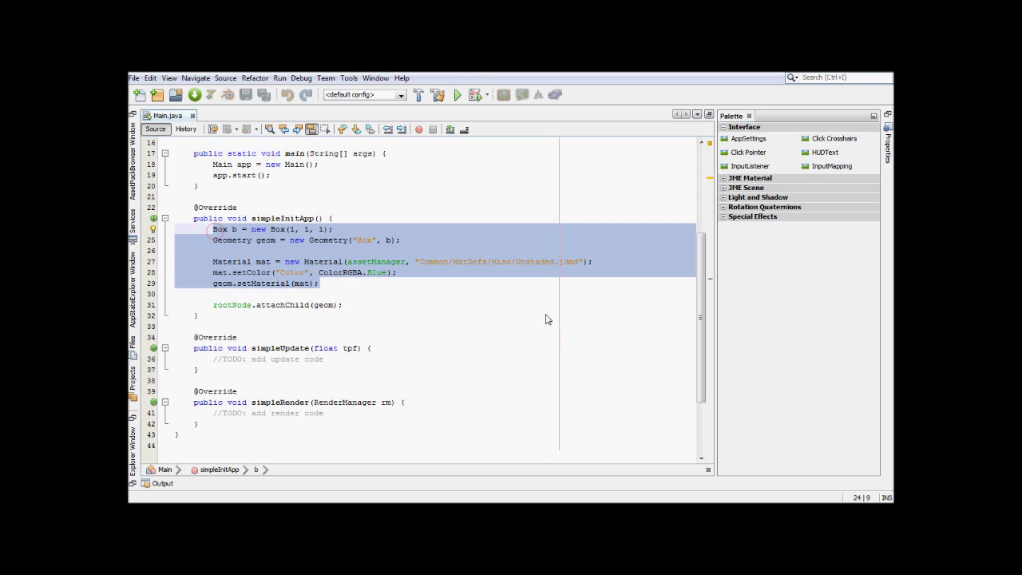
Delete the blue box, geometry and material lines from simpleInitApp
{"action": "key", "text": "Delete"}
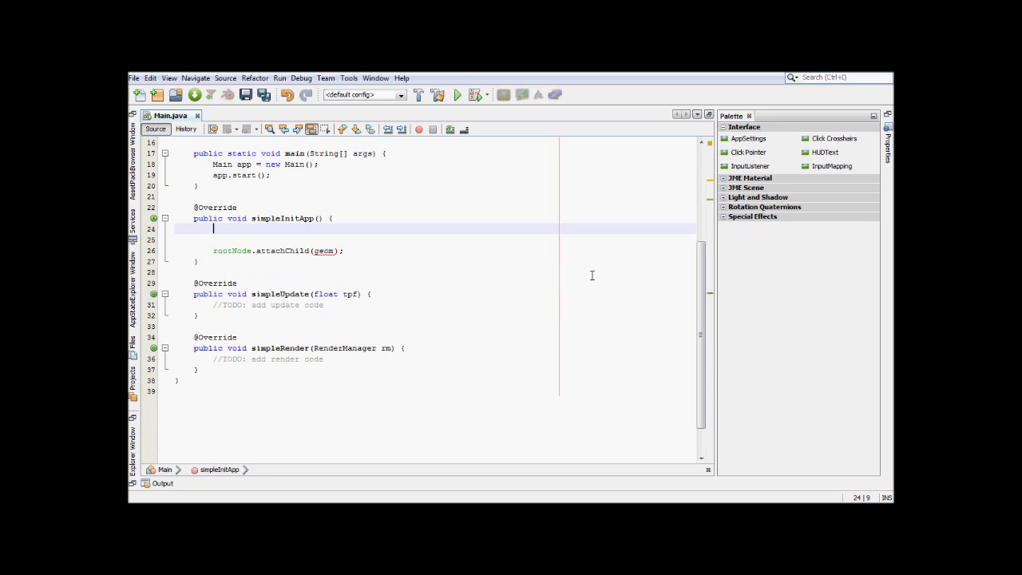
{"action": "scroll", "coordinate": [592, 275], "scroll_direction": "up", "scroll_amount": 4}
{"action": "scroll", "coordinate": [234, 286], "scroll_direction": "down", "scroll_amount": 1}
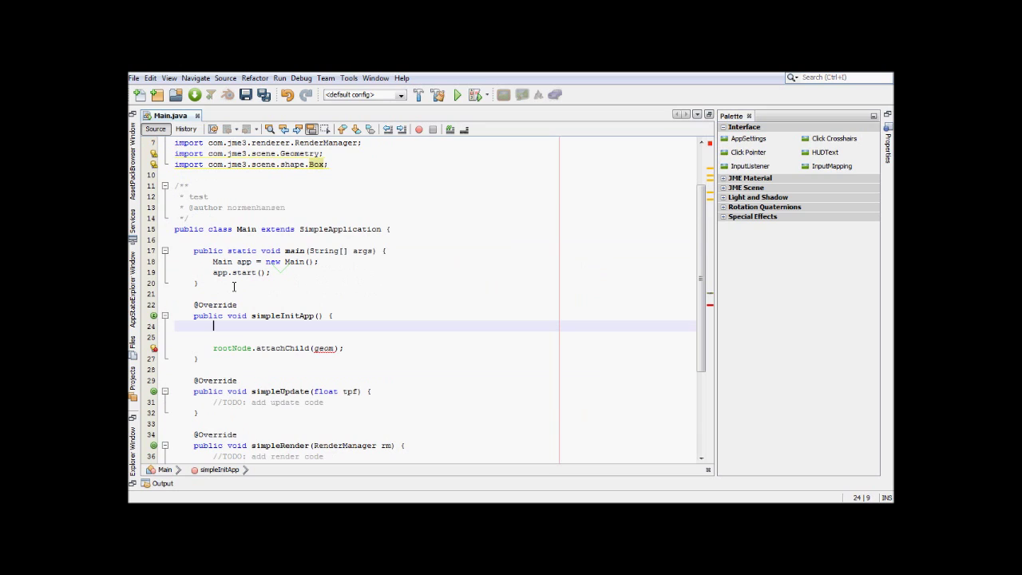
Declare 'public Spatial myPlane = null;' and add the com.jme3.scene.Spatial import
{"action": "left_click", "coordinate": [235, 239]}
{"action": "type", "text": "publ"}
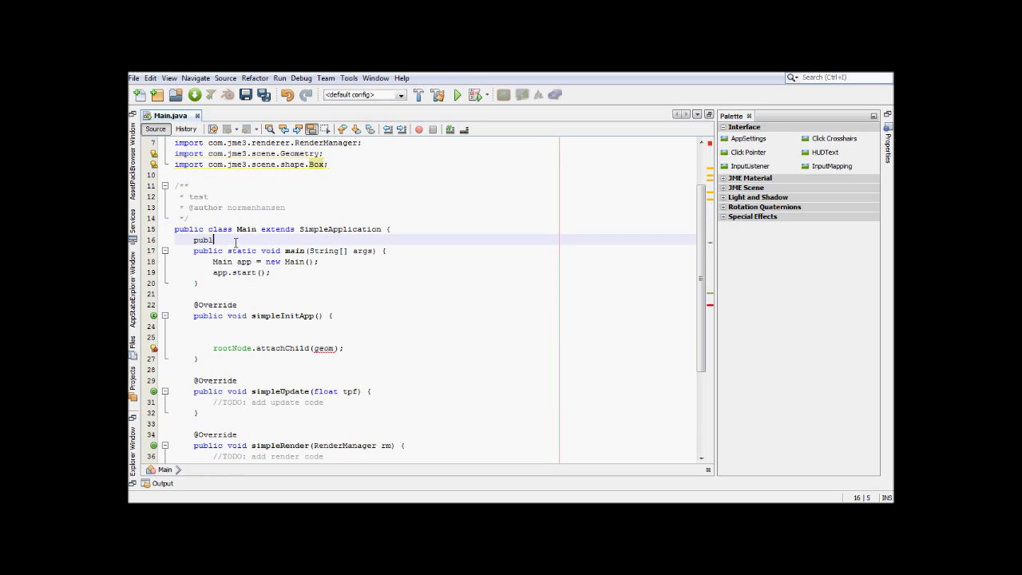
{"action": "type", "text": "ic myPlan"}
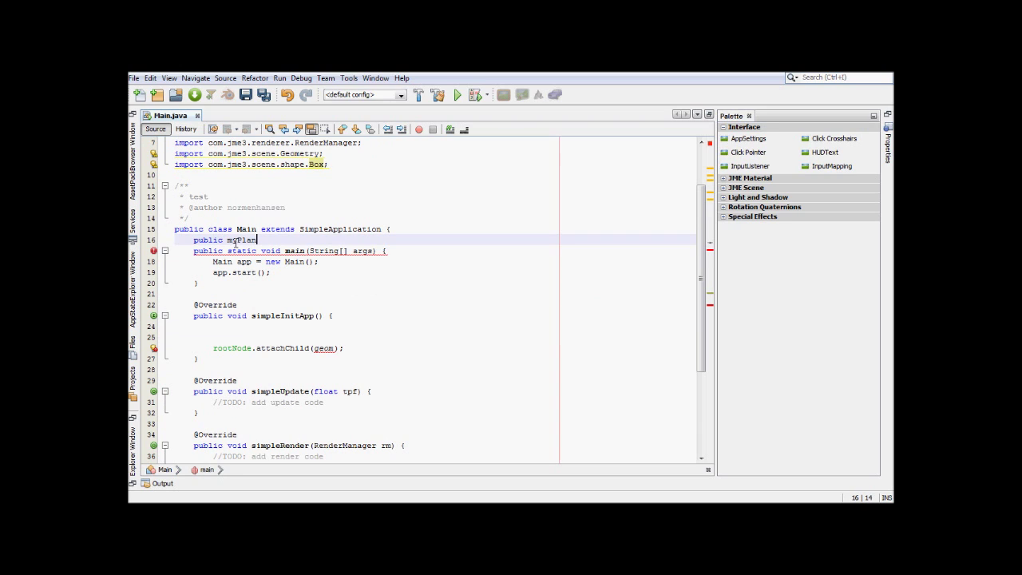
{"action": "type", "text": "e"}
{"action": "left_click", "coordinate": [232, 240]}
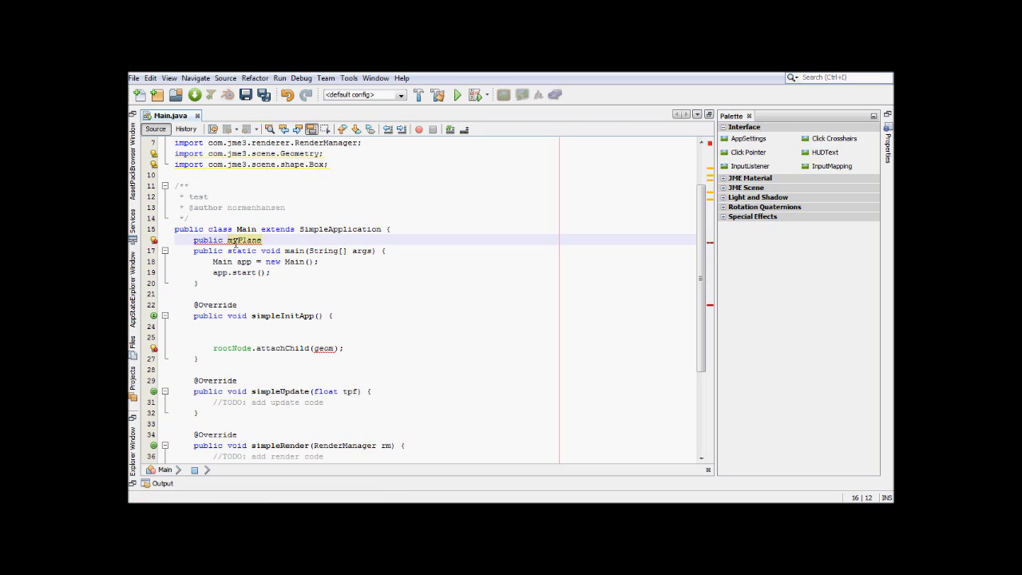
{"action": "scroll", "coordinate": [238, 245], "scroll_direction": "up", "scroll_amount": 1}
{"action": "scroll", "coordinate": [243, 251], "scroll_direction": "up", "scroll_amount": 1}
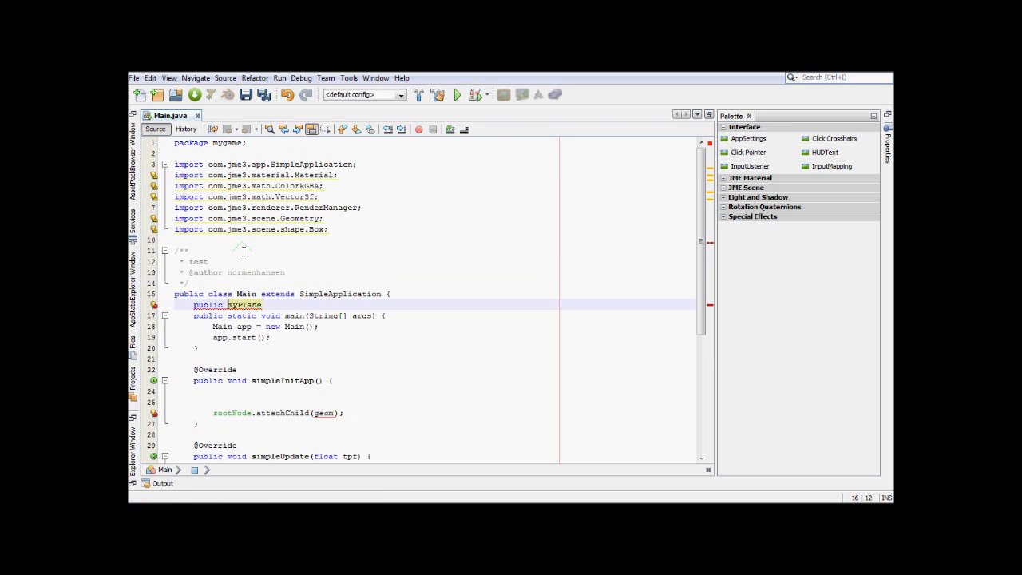
{"action": "scroll", "coordinate": [244, 252], "scroll_direction": "down", "scroll_amount": 1}
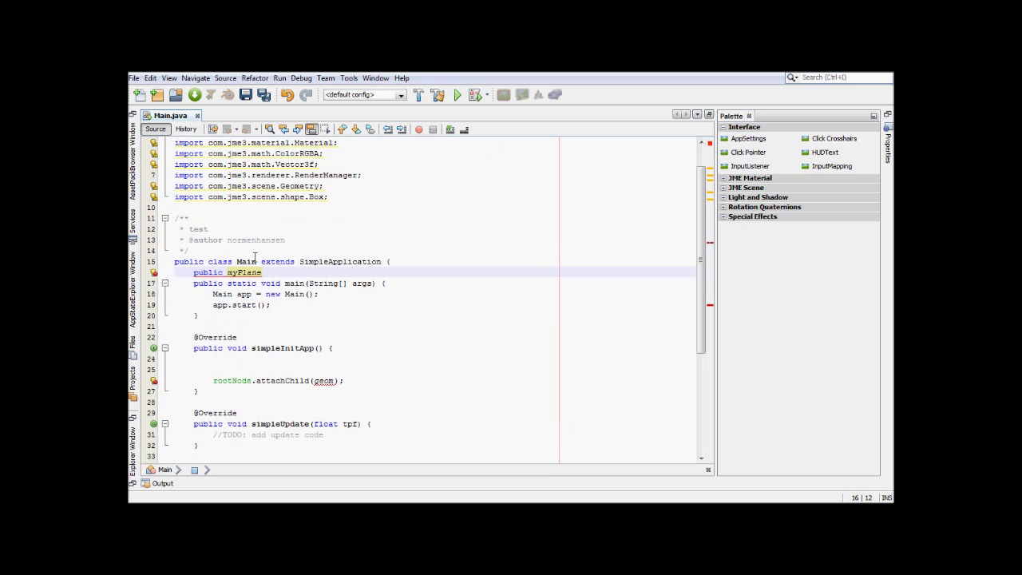
{"action": "type", "text": "Spatial"}
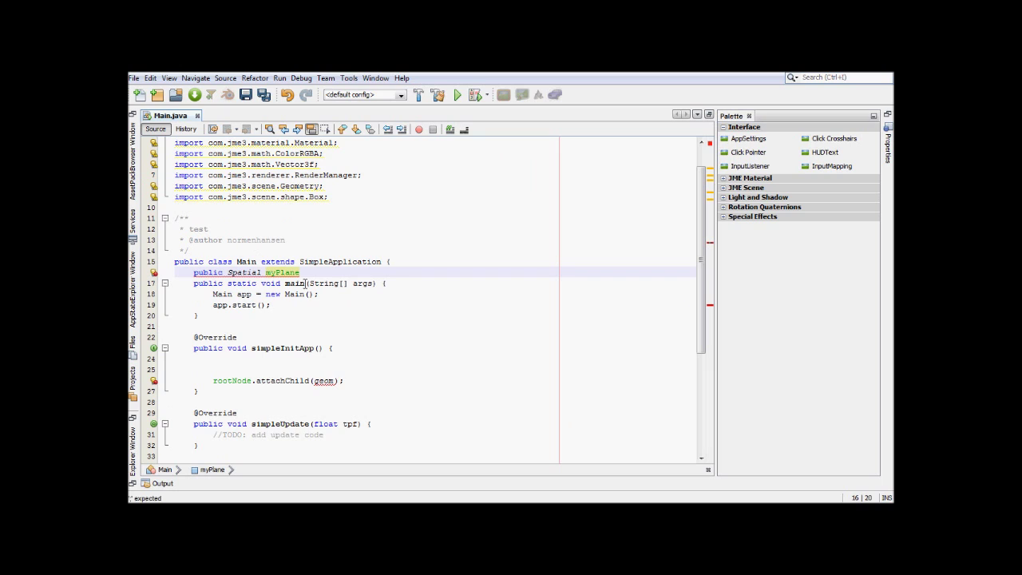
{"action": "key", "text": "End"}
{"action": "type", "text": "= null"}
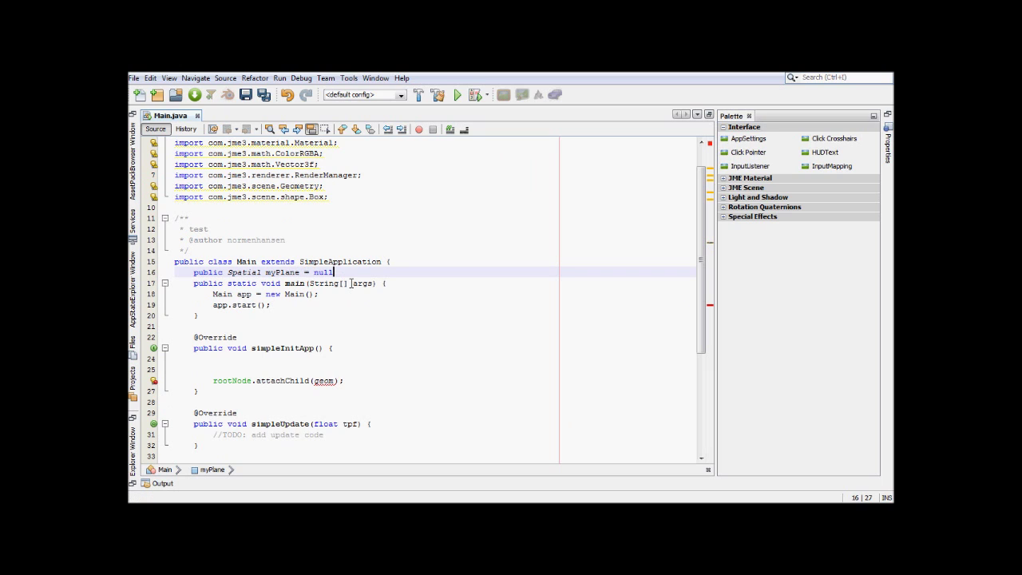
{"action": "type", "text": ";"}
{"action": "key", "text": "Return"}
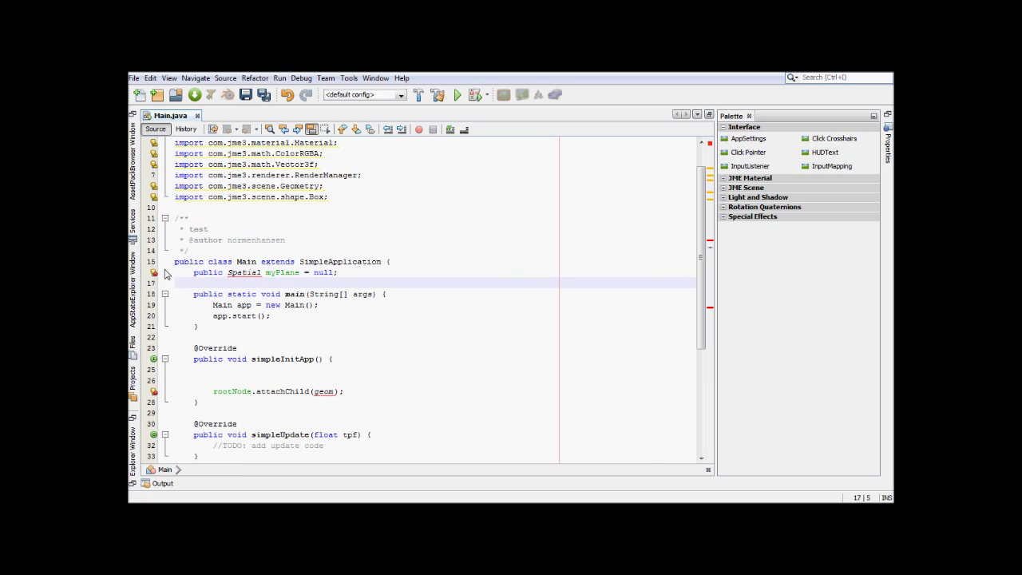
{"action": "left_click", "coordinate": [152, 273]}
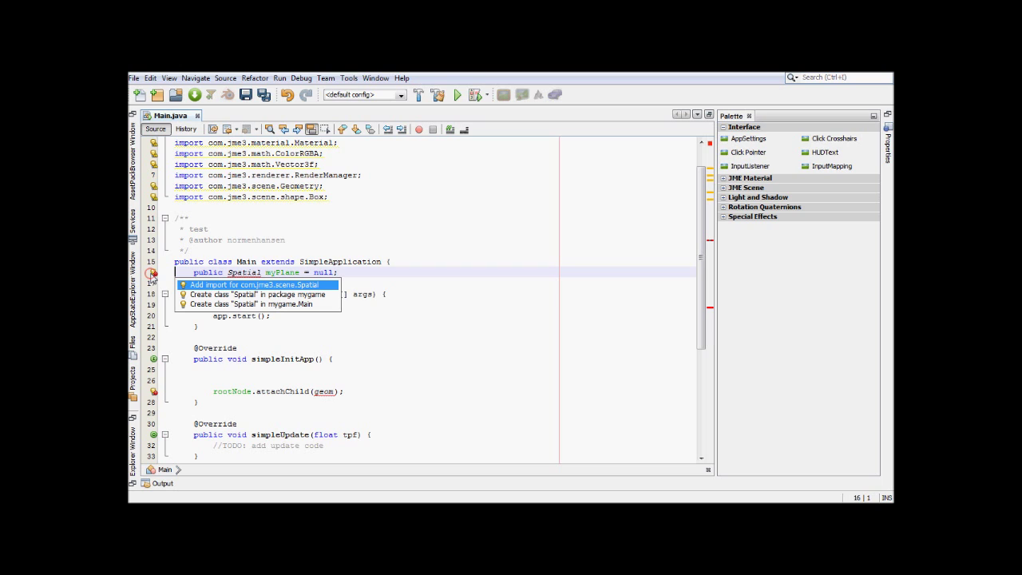
{"action": "left_click", "coordinate": [238, 285]}
{"action": "scroll", "coordinate": [224, 332], "scroll_direction": "down", "scroll_amount": 3}
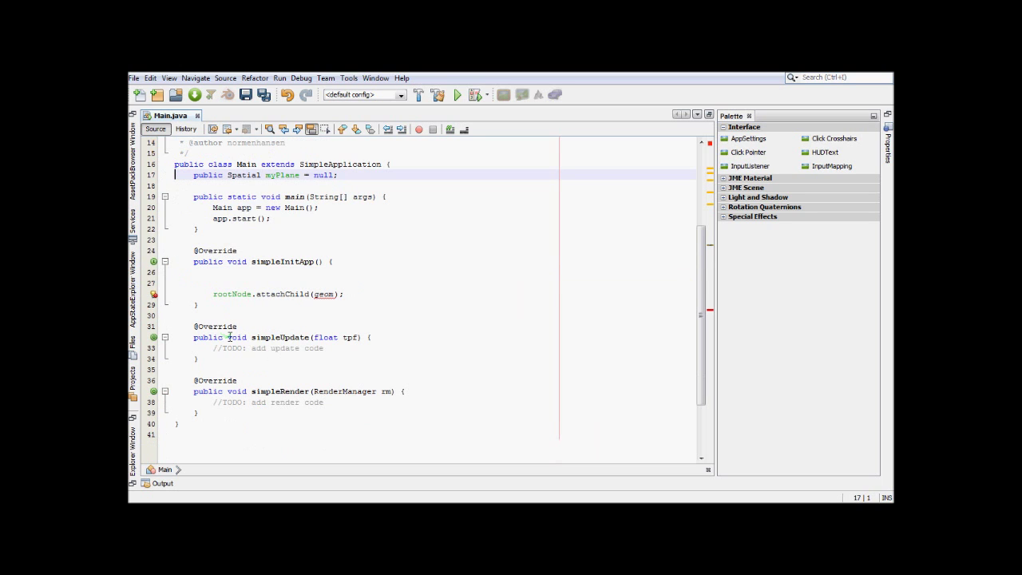
Begin line 26 with 'myPlane = assetManager.loadModel(String name)' and restore the side panels
{"action": "double_click", "coordinate": [323, 293]}
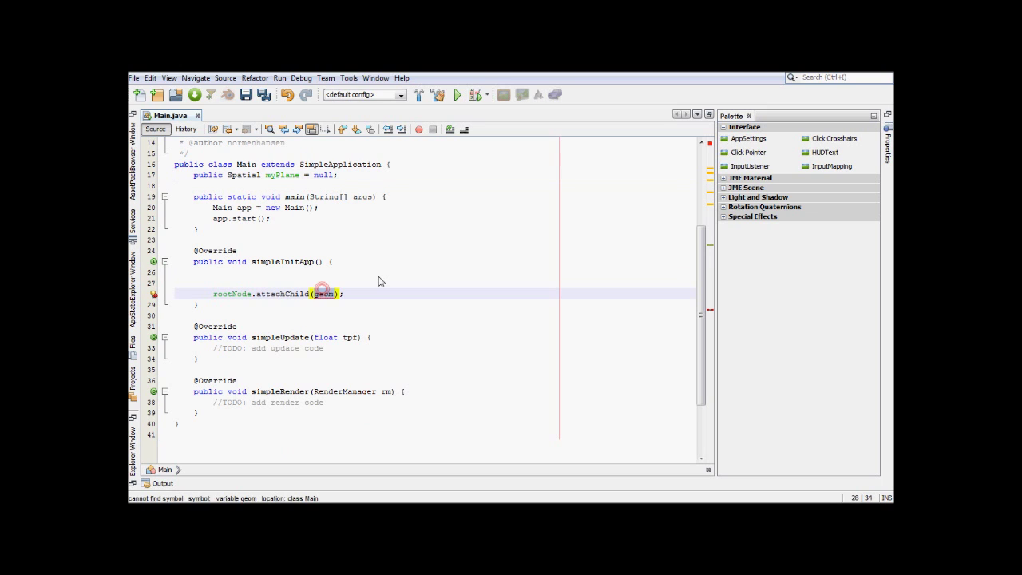
{"action": "left_click", "coordinate": [296, 274]}
{"action": "type", "text": "my"}
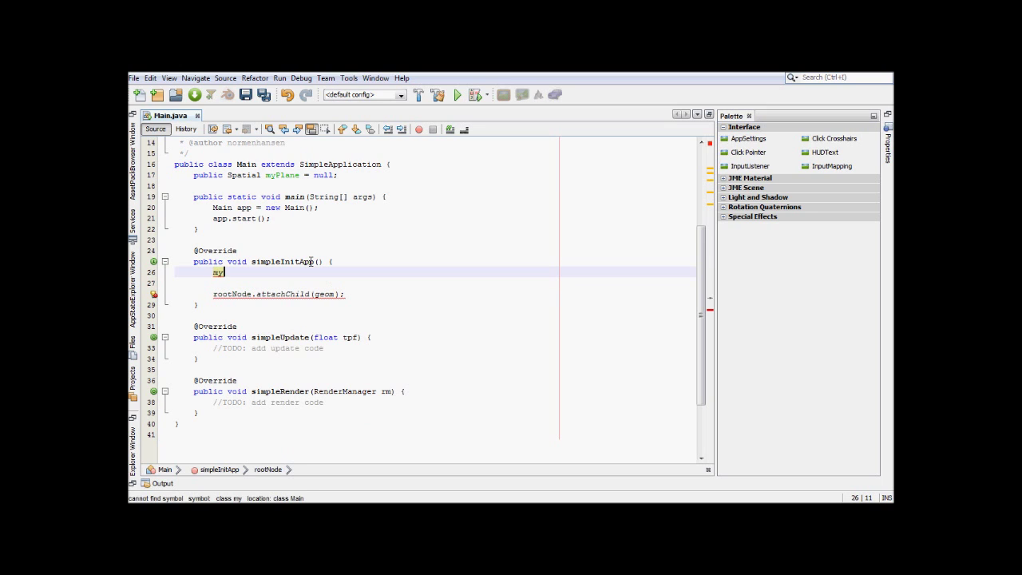
{"action": "type", "text": "Plane "}
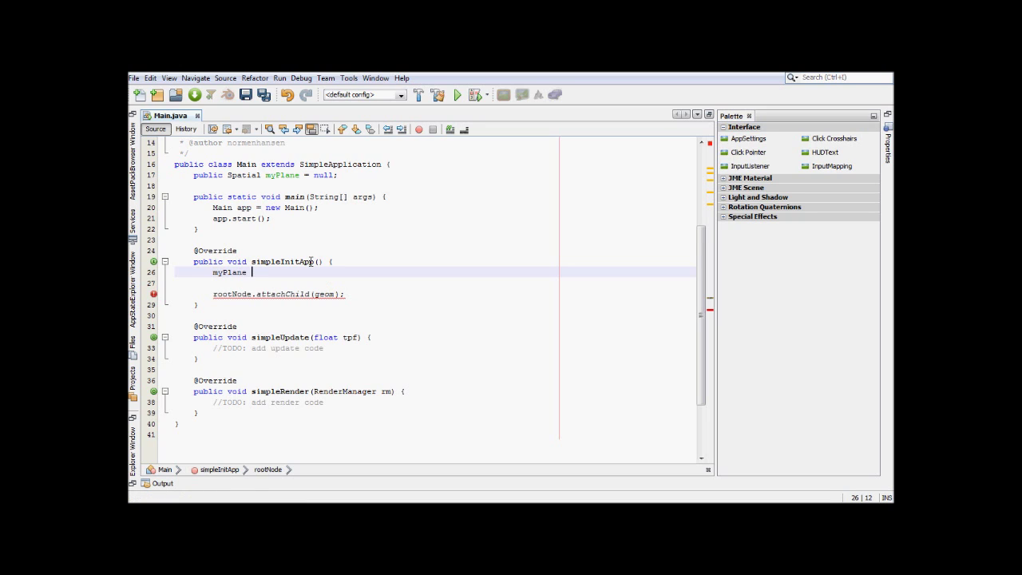
{"action": "type", "text": "= as"}
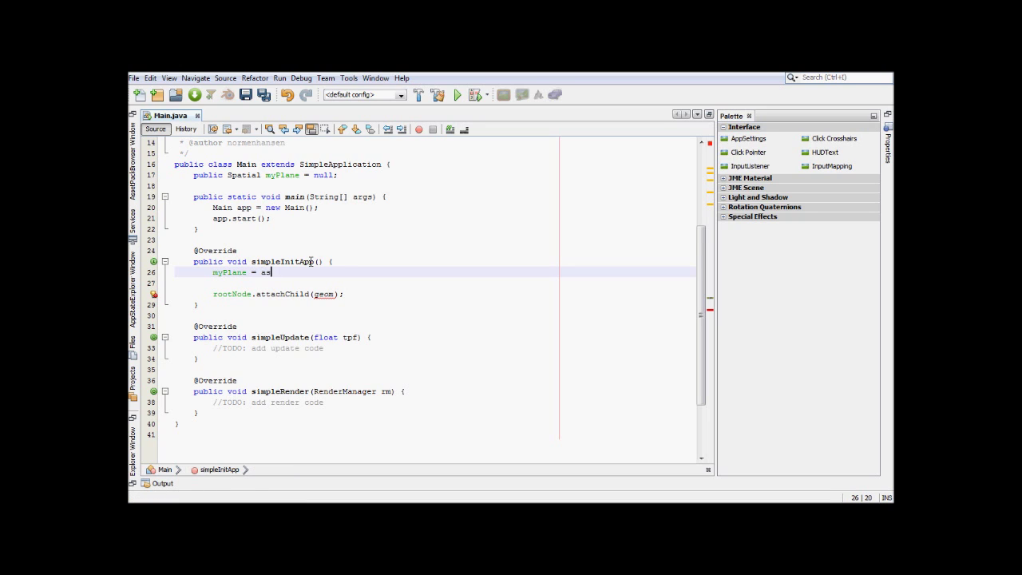
{"action": "type", "text": "setManager."}
{"action": "type", "text": "lo"}
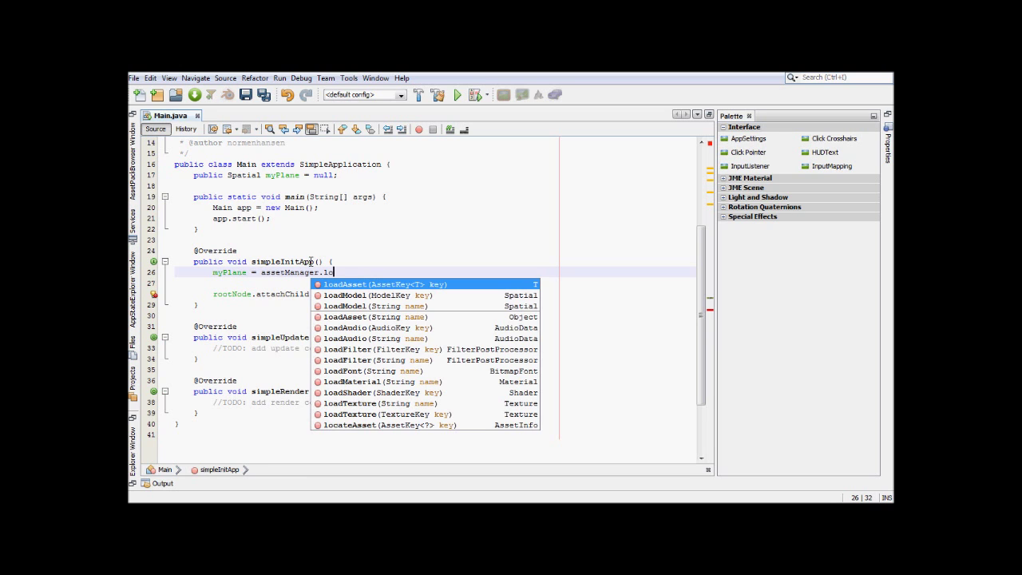
{"action": "type", "text": "adm"}
{"action": "key", "text": "Down"}
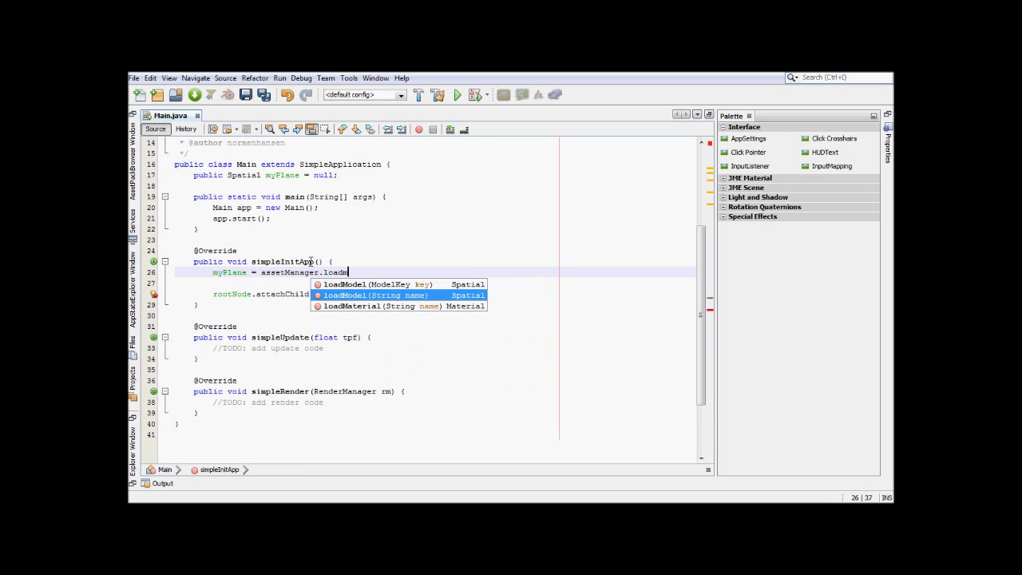
{"action": "key", "text": "Return"}
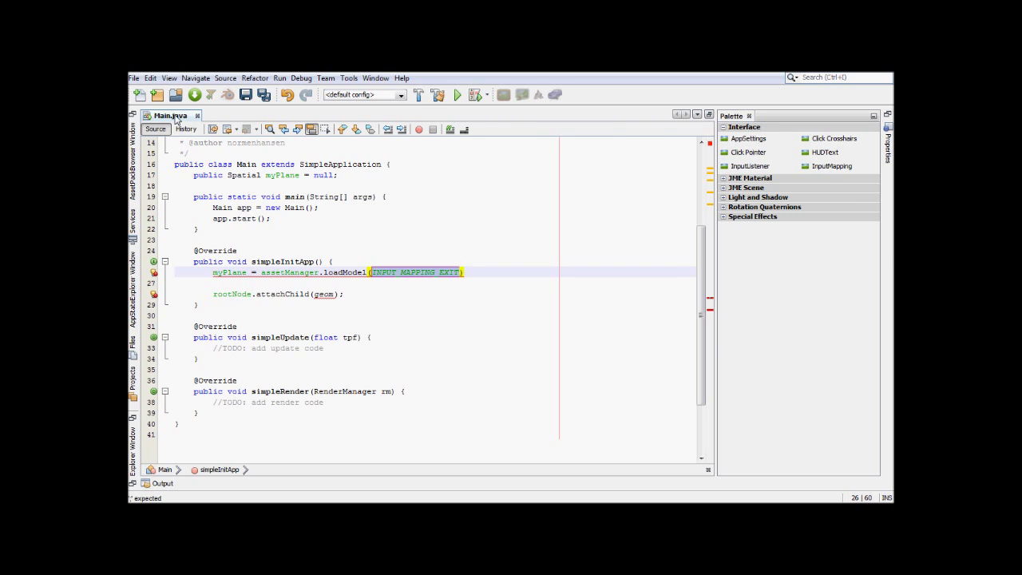
{"action": "double_click", "coordinate": [171, 116]}
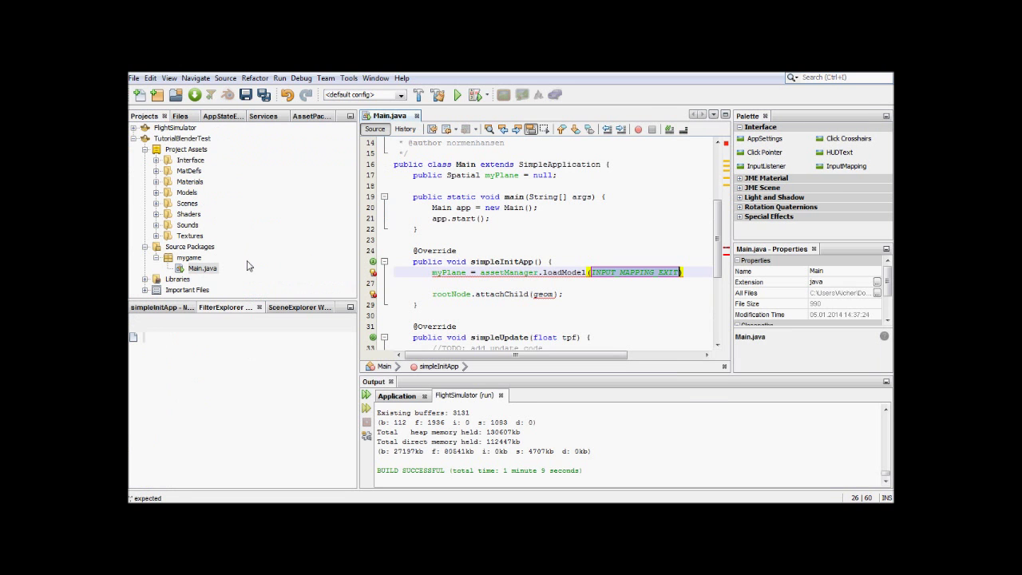
Set the loadModel path to "Models/TutorialPlane1Unwrap/TutorialPlane1Unwrap.j3o" and maximize the editor
{"action": "left_click", "coordinate": [157, 192]}
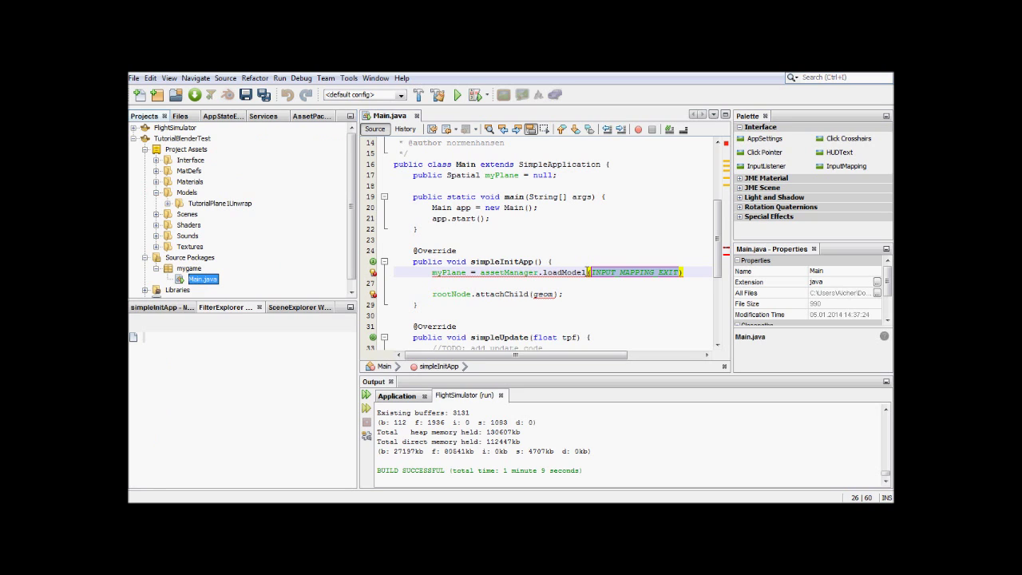
{"action": "left_click", "coordinate": [616, 273]}
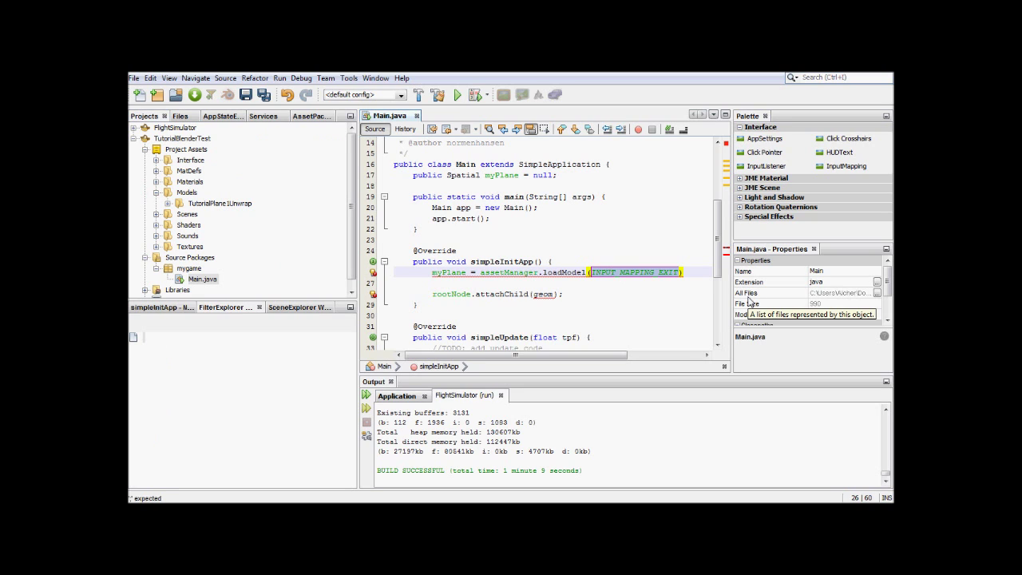
{"action": "type", "text": "\""}
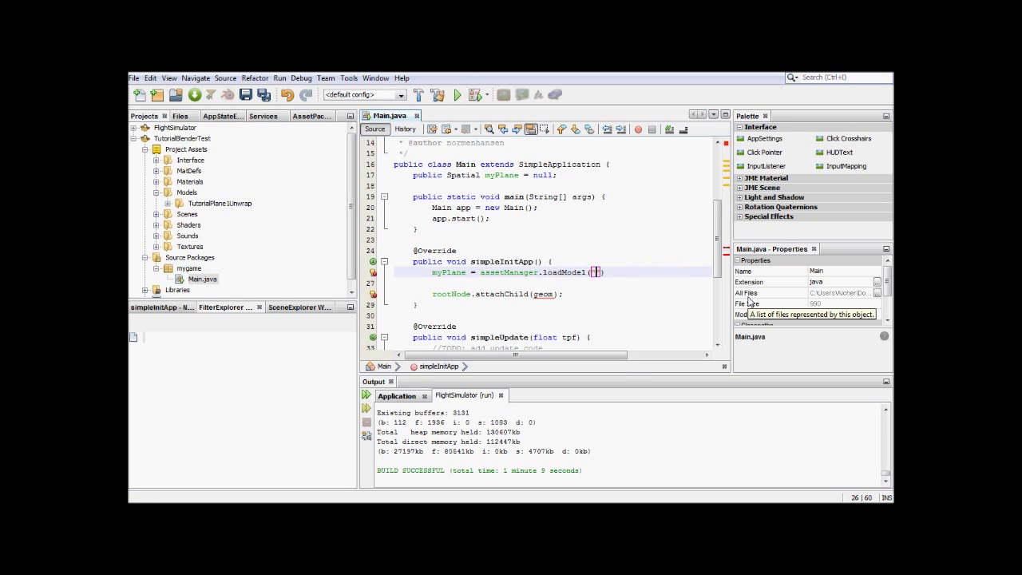
{"action": "type", "text": "Models"}
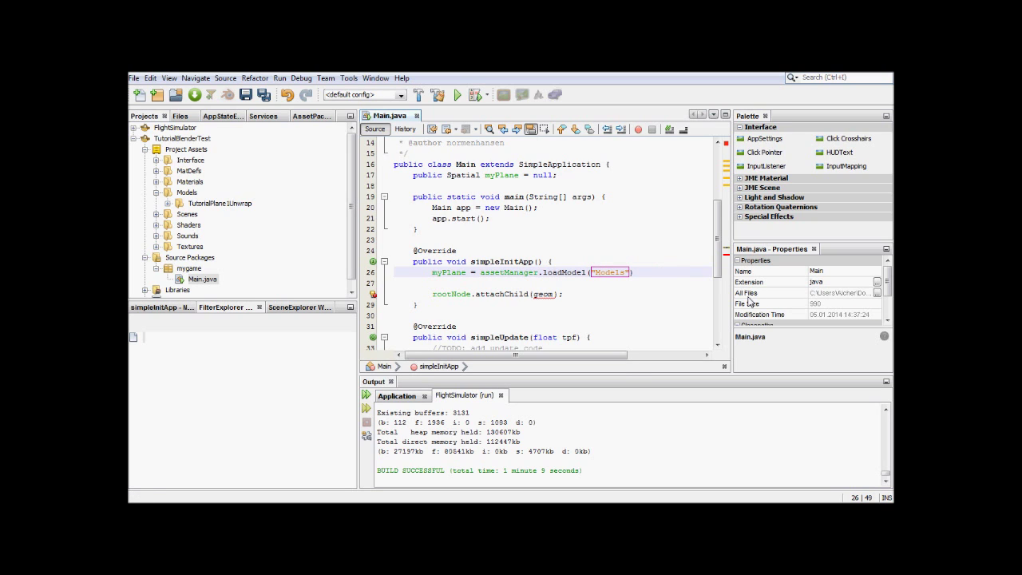
{"action": "type", "text": "/"}
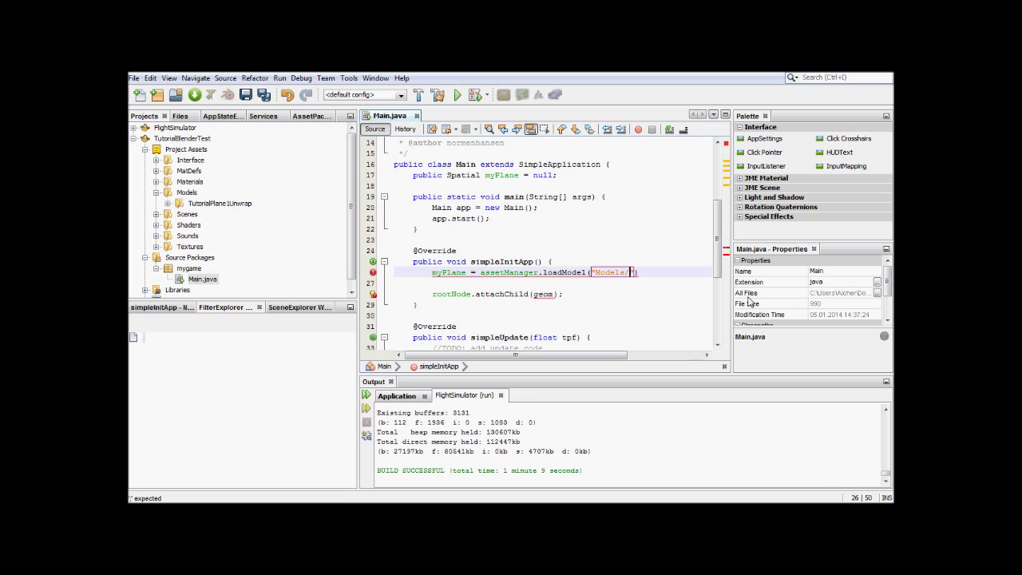
{"action": "type", "text": "Tutor"}
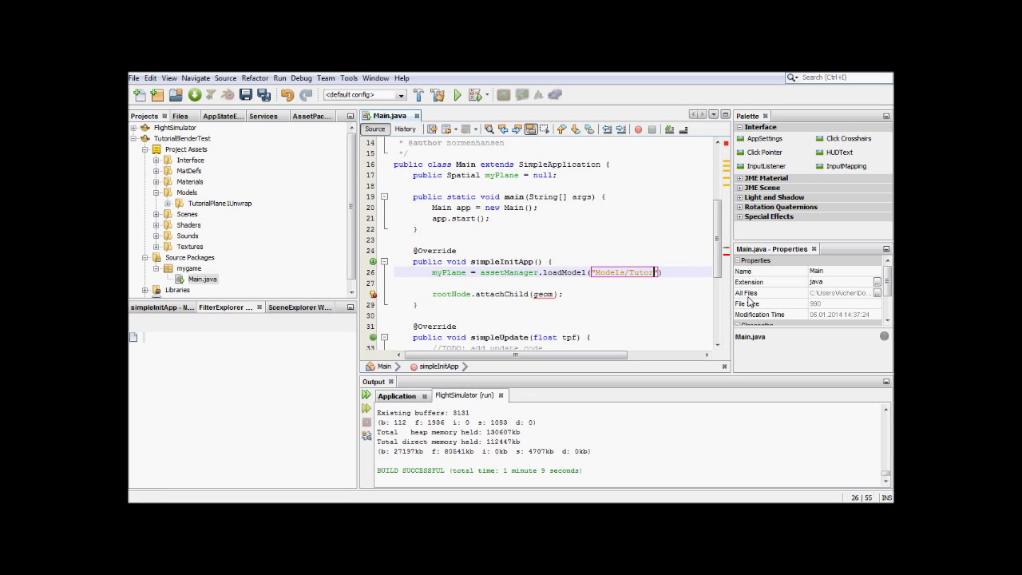
{"action": "type", "text": "ialPlane1Un"}
{"action": "type", "text": "wrap/"}
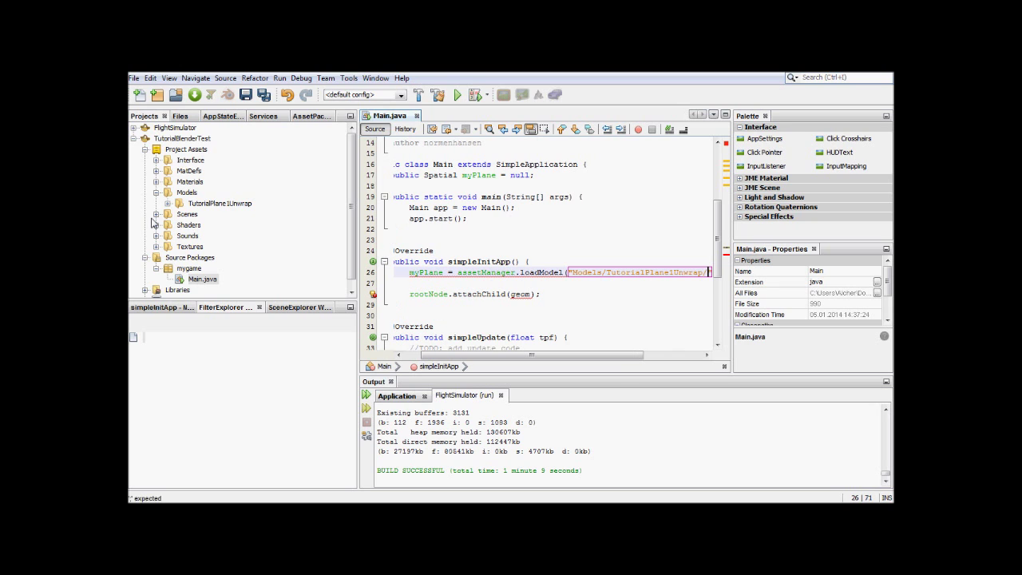
{"action": "left_click", "coordinate": [167, 203]}
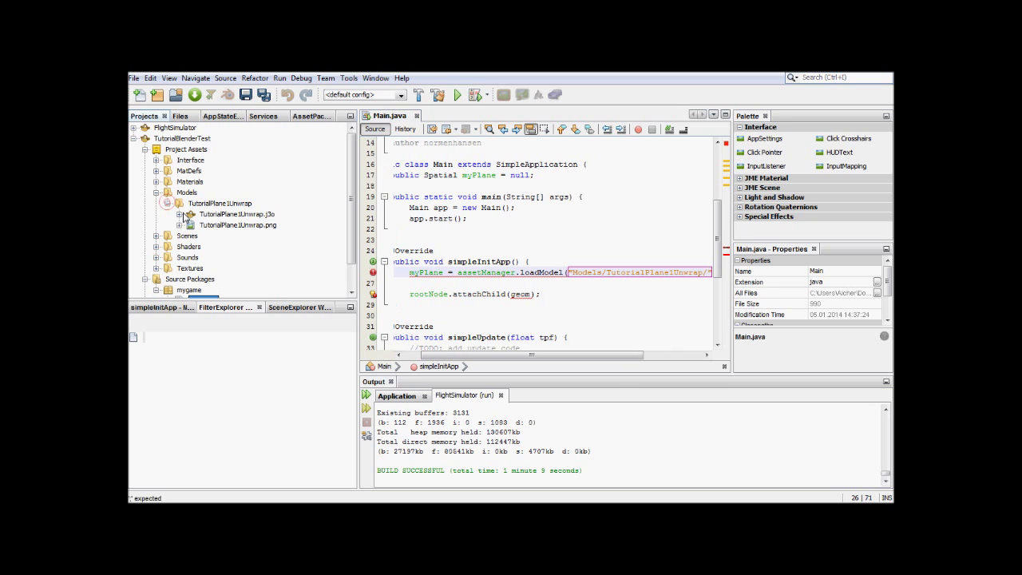
{"action": "triple_click", "coordinate": [621, 272]}
{"action": "left_click_drag", "start_coordinate": [621, 272], "coordinate": [671, 272]}
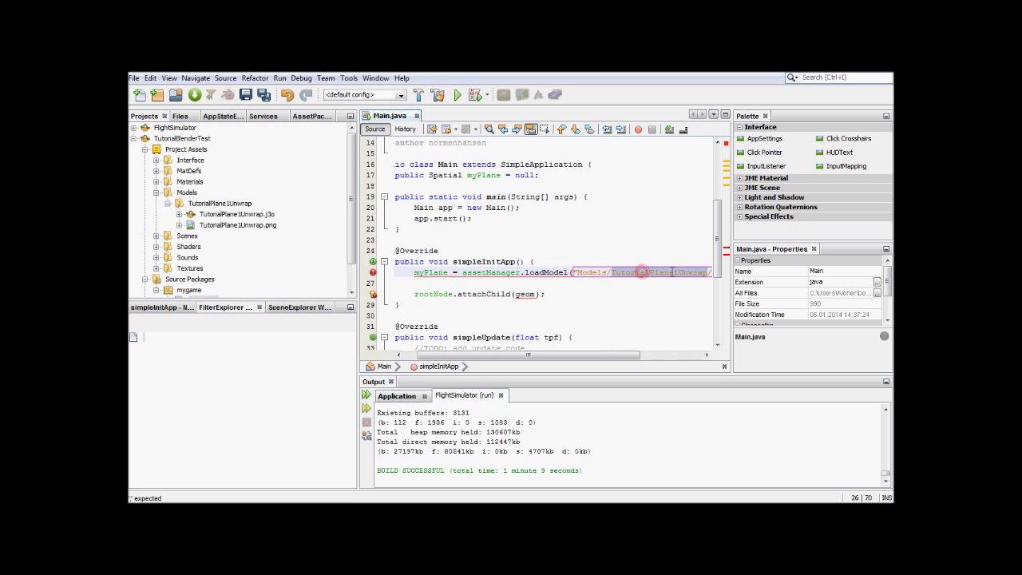
{"action": "left_click", "coordinate": [671, 272]}
{"action": "type", "text": "TutorialPlane1Unwrap"}
{"action": "type", "text": "."}
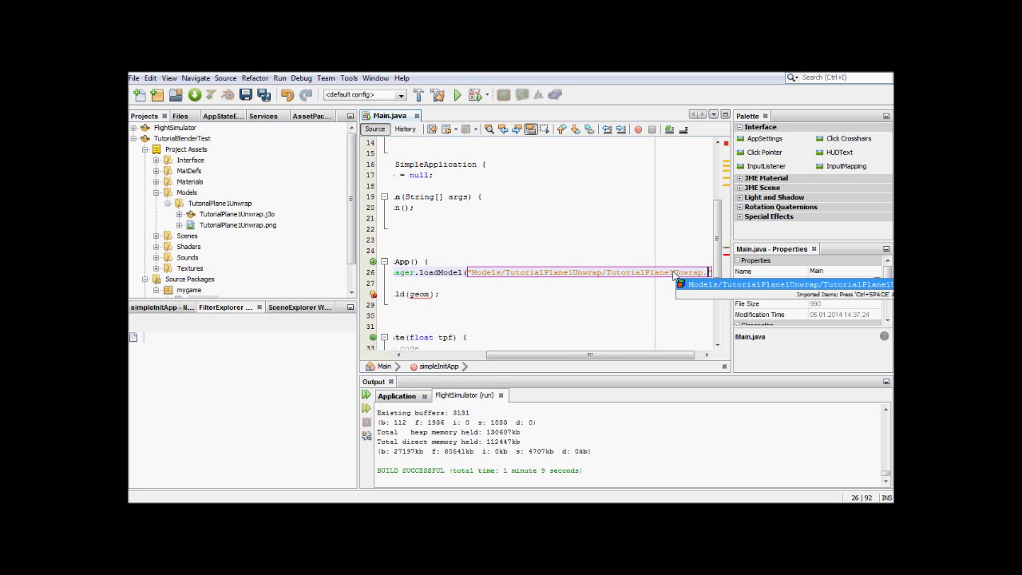
{"action": "type", "text": "j3"}
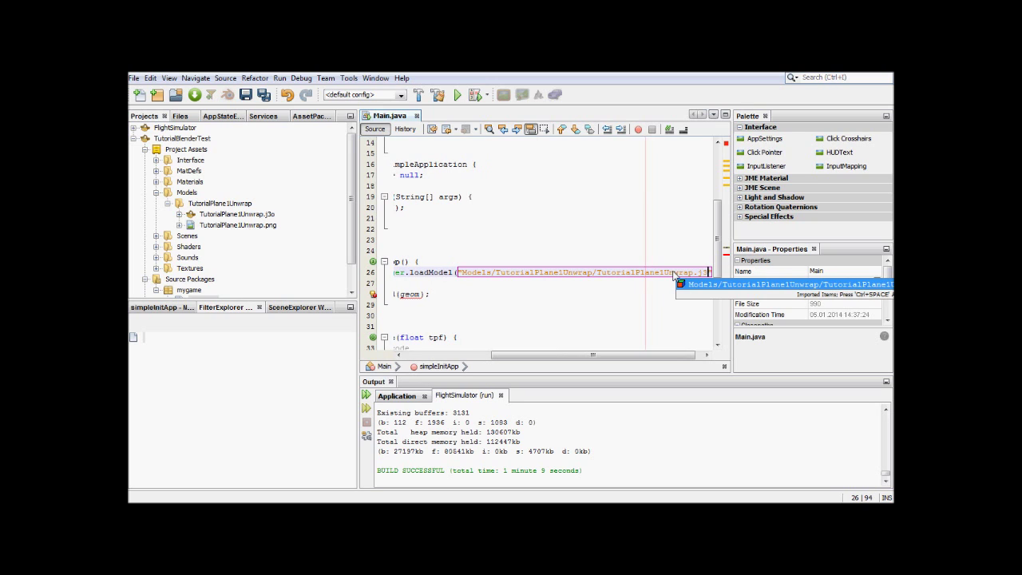
{"action": "type", "text": "o"}
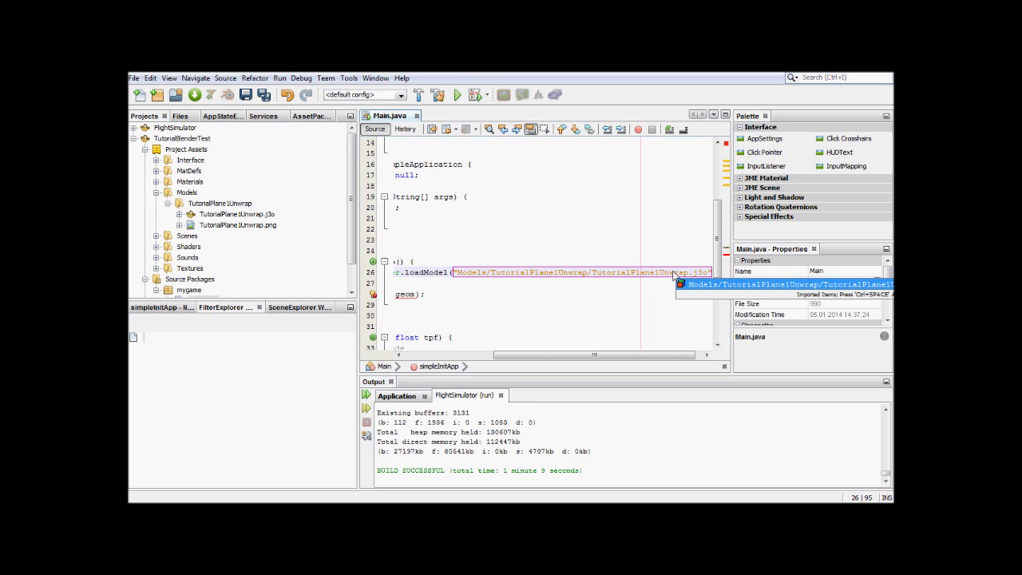
{"action": "left_click", "coordinate": [395, 119]}
{"action": "double_click", "coordinate": [395, 119]}
Add myPlane.setLocalTranslation(new Vector3f(2f, 2f, 0f)) below the model loading line
{"action": "type", "text": ";"}
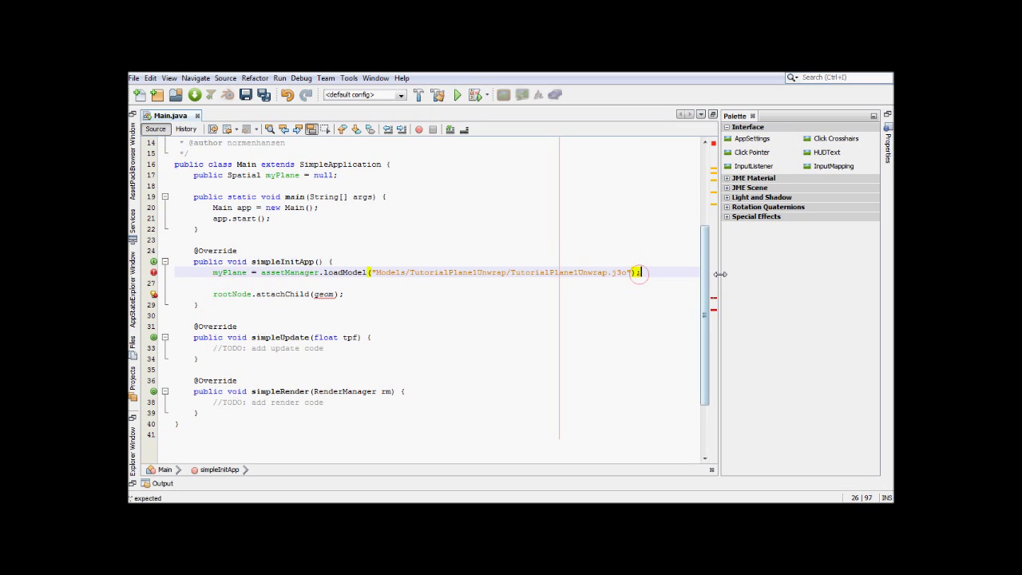
{"action": "key", "text": "End"}
{"action": "key", "text": "Return"}
{"action": "type", "text": "p"}
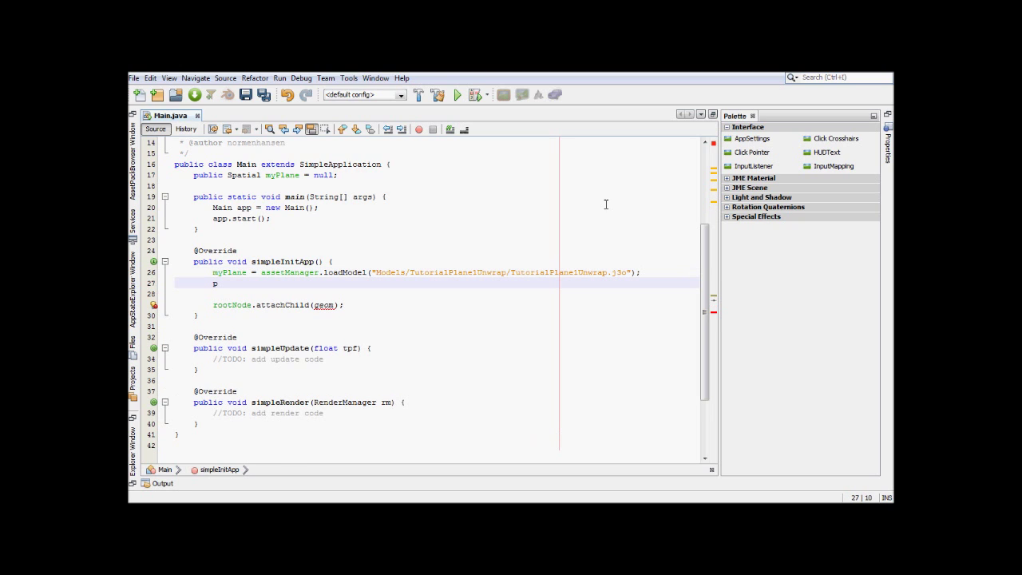
{"action": "key", "text": "BackSpace"}
{"action": "type", "text": "myPlane"}
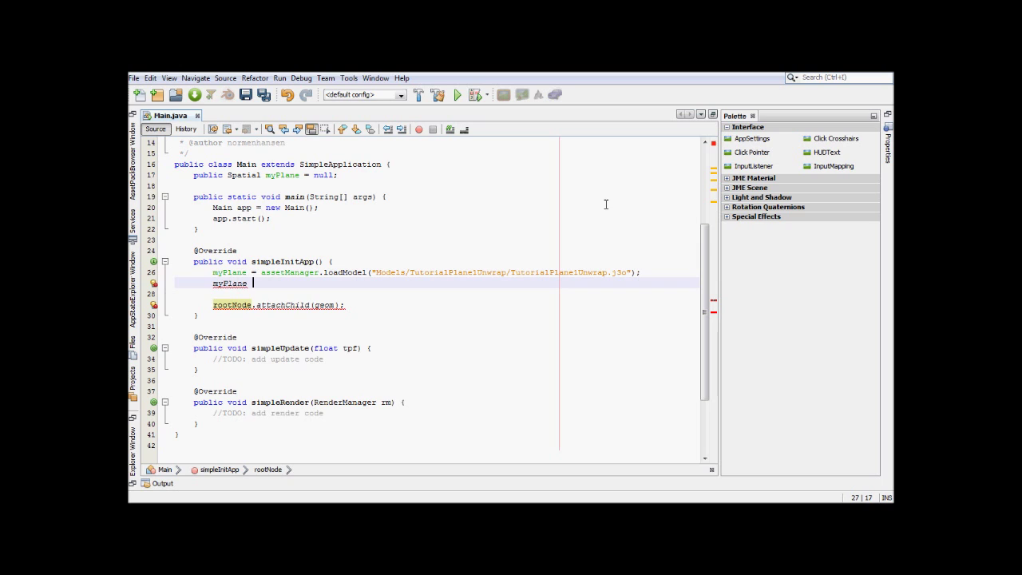
{"action": "key", "text": "BackSpace"}
{"action": "type", "text": ".setloc"}
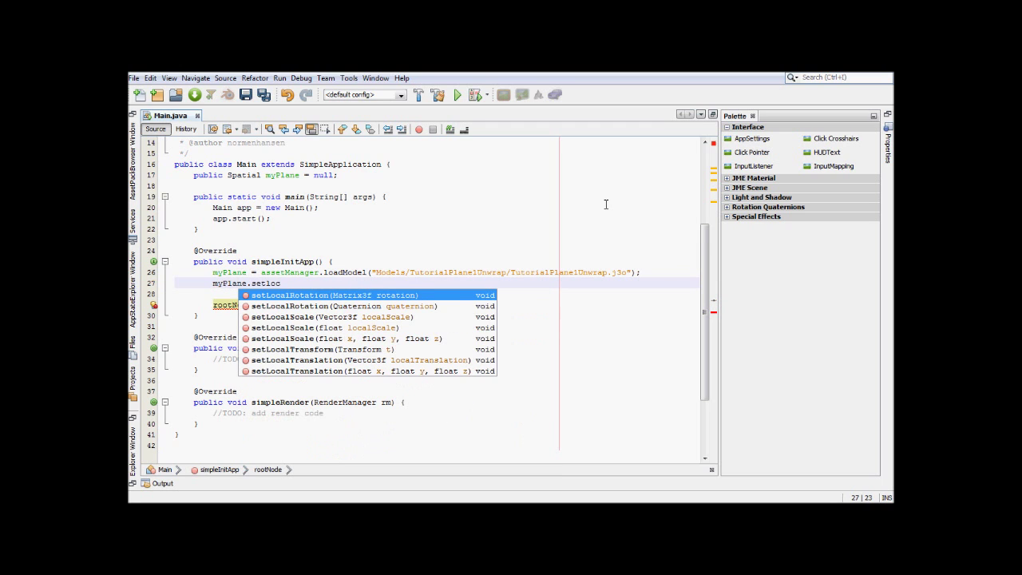
{"action": "key", "text": "Return"}
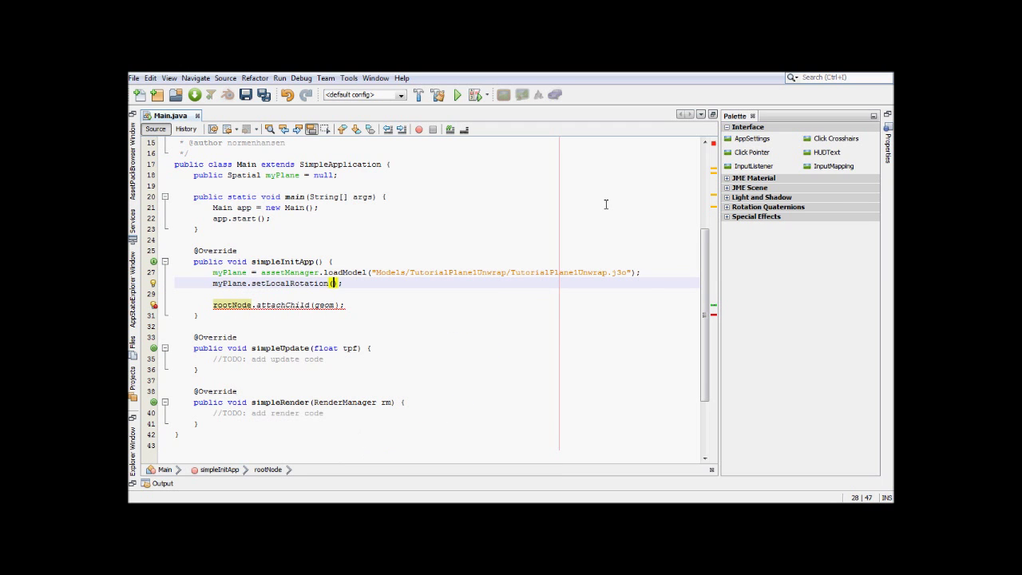
{"action": "key", "text": "ctrl+z"}
{"action": "key", "text": "BackSpace"}
{"action": "key", "text": "BackSpace"}
{"action": "key", "text": "BackSpace"}
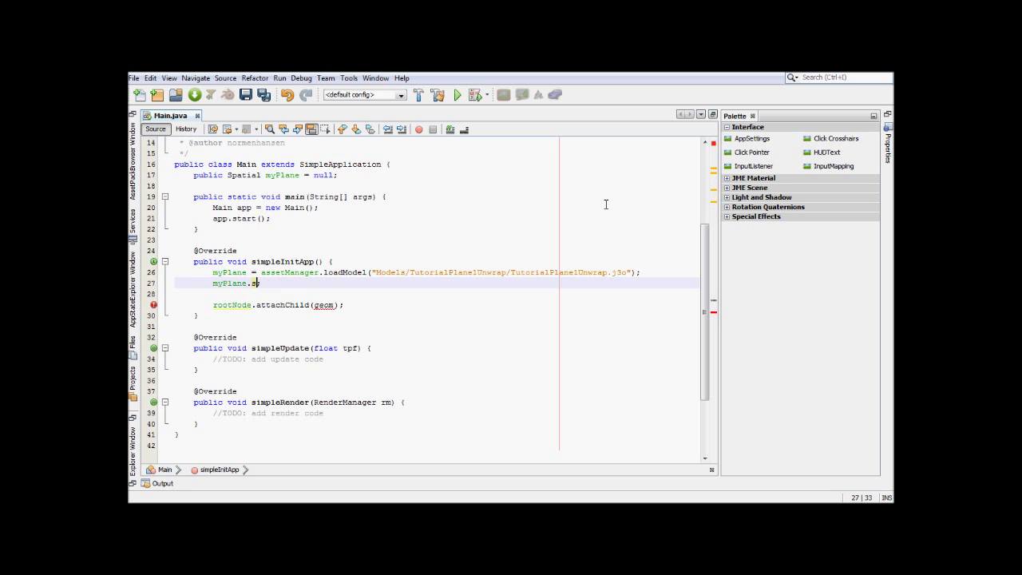
{"action": "key", "text": "BackSpace"}
{"action": "type", "text": "setLo"}
{"action": "key", "text": "Down"}
{"action": "key", "text": "Down"}
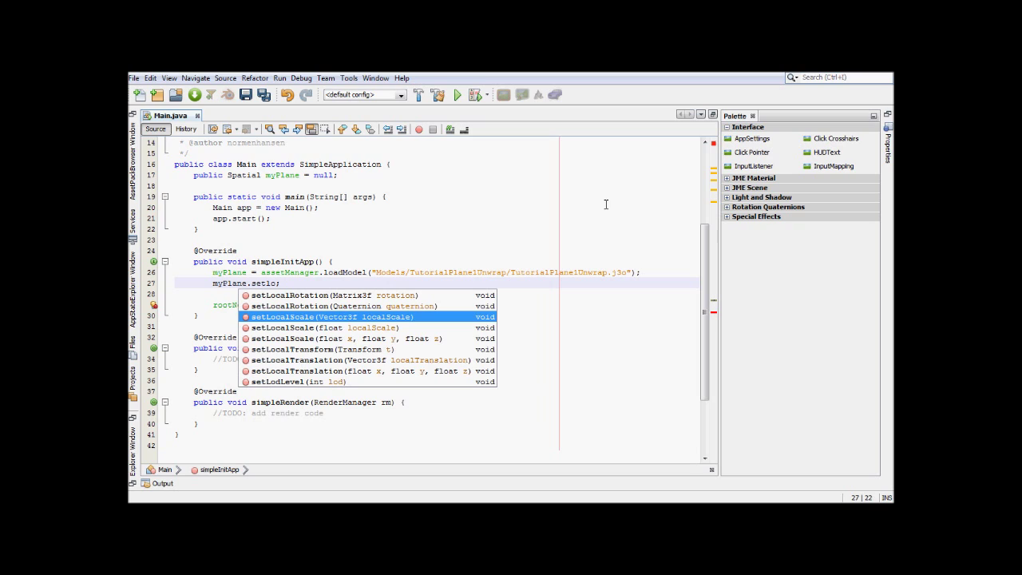
{"action": "key", "text": "Down"}
{"action": "key", "text": "Down"}
{"action": "key", "text": "Down"}
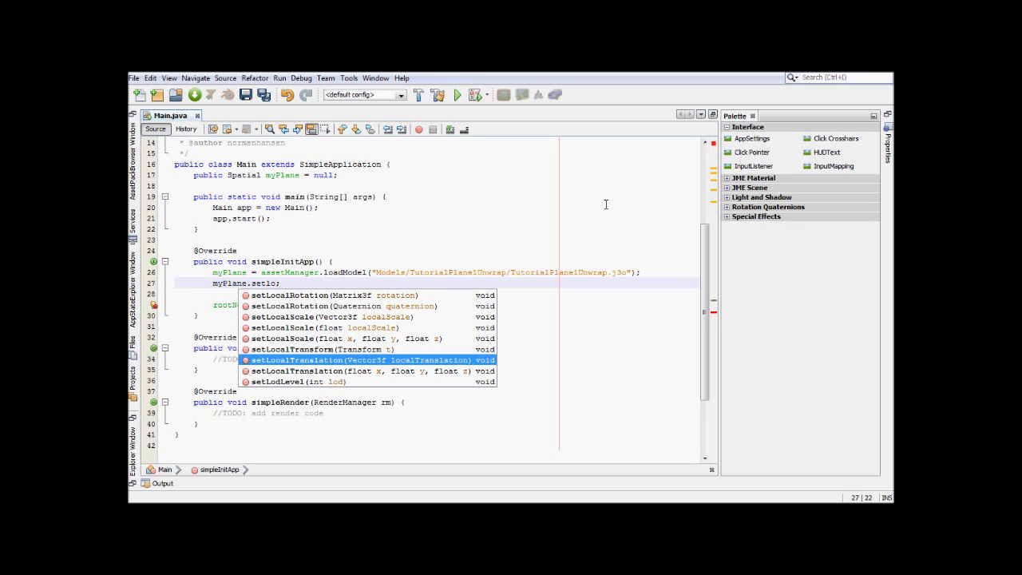
{"action": "key", "text": "Return"}
{"action": "type", "text": "new"}
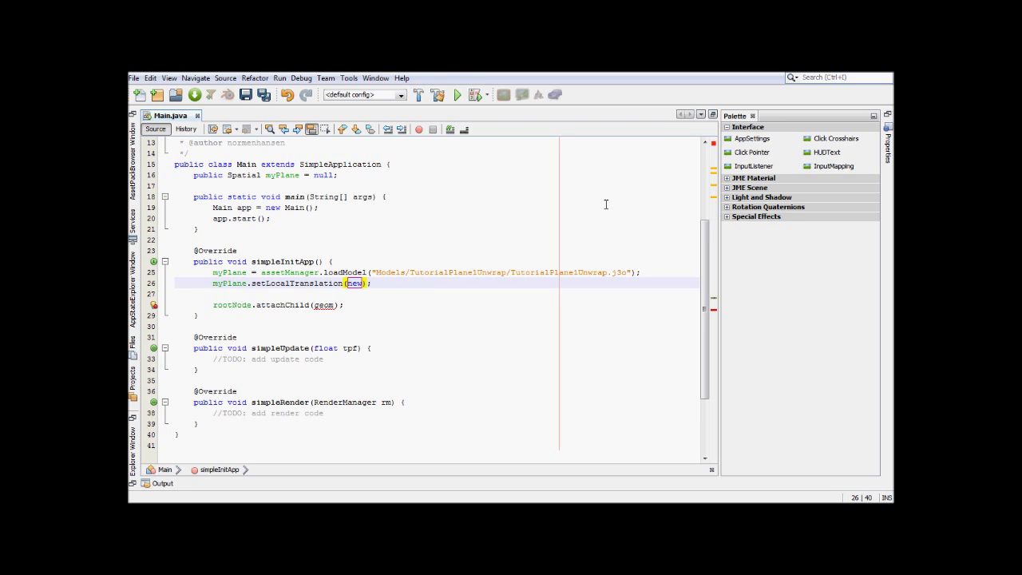
{"action": "type", "text": " Vector3f"}
{"action": "type", "text": "()"}
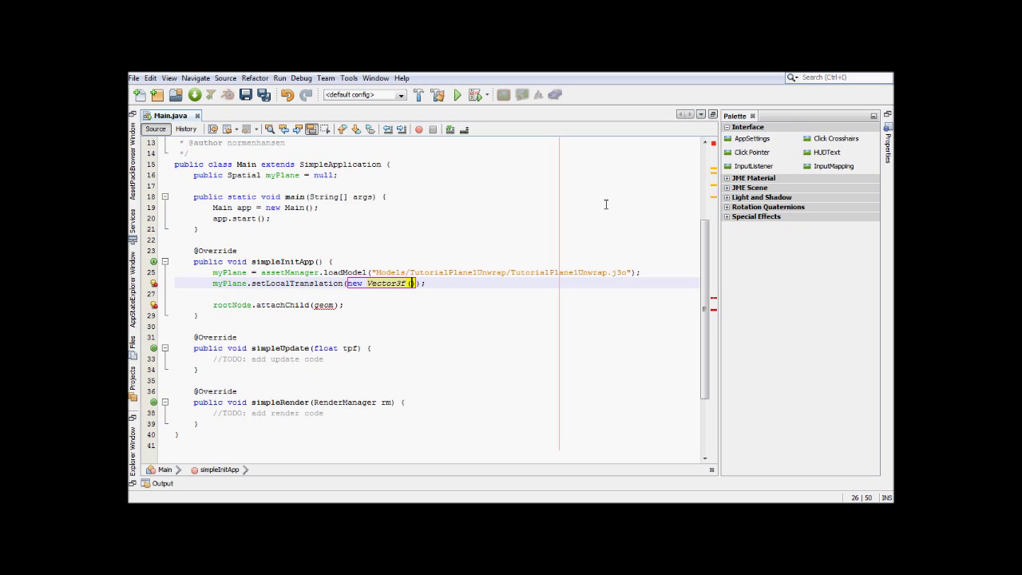
{"action": "type", "text": "2f, 2f"}
{"action": "type", "text": ", 0"}
{"action": "type", "text": "f"}
Replace geom with myPlane in the rootNode.attachChild call
{"action": "key", "text": "End"}
{"action": "key", "text": "Up"}
{"action": "key", "text": "Up"}
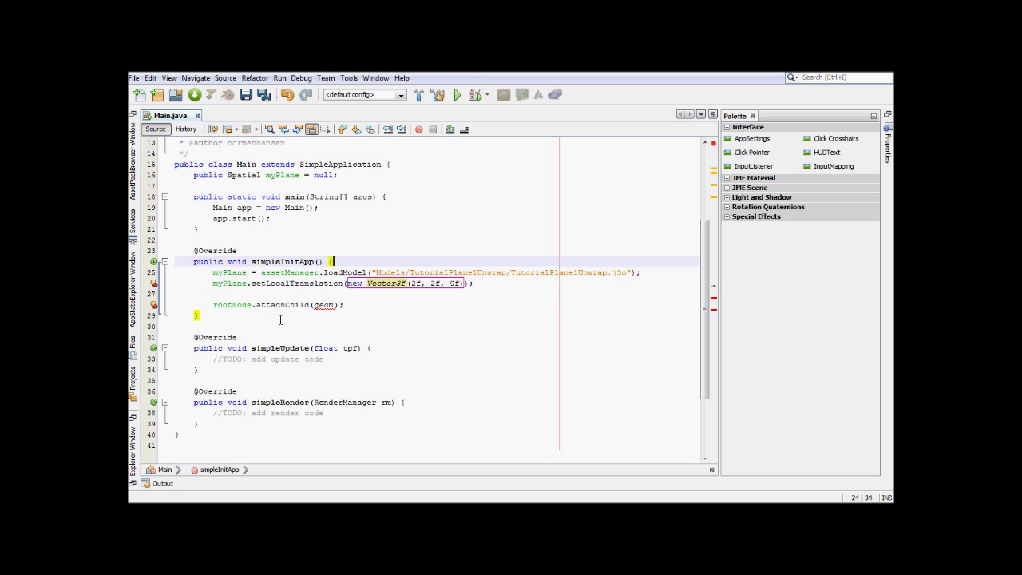
{"action": "left_click", "coordinate": [234, 283]}
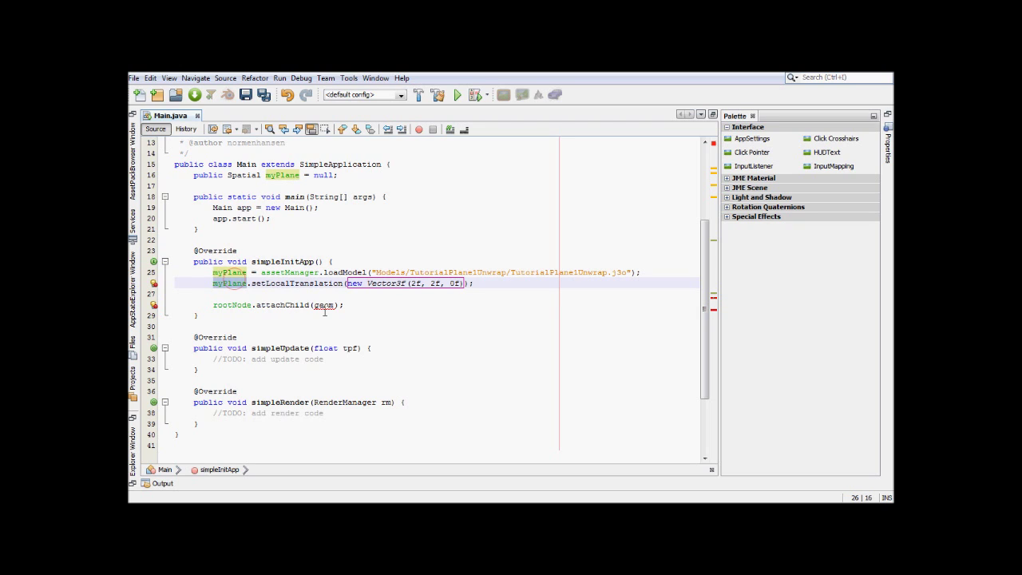
{"action": "double_click", "coordinate": [322, 305]}
{"action": "type", "text": "myPlane"}
{"action": "left_click", "coordinate": [362, 266]}
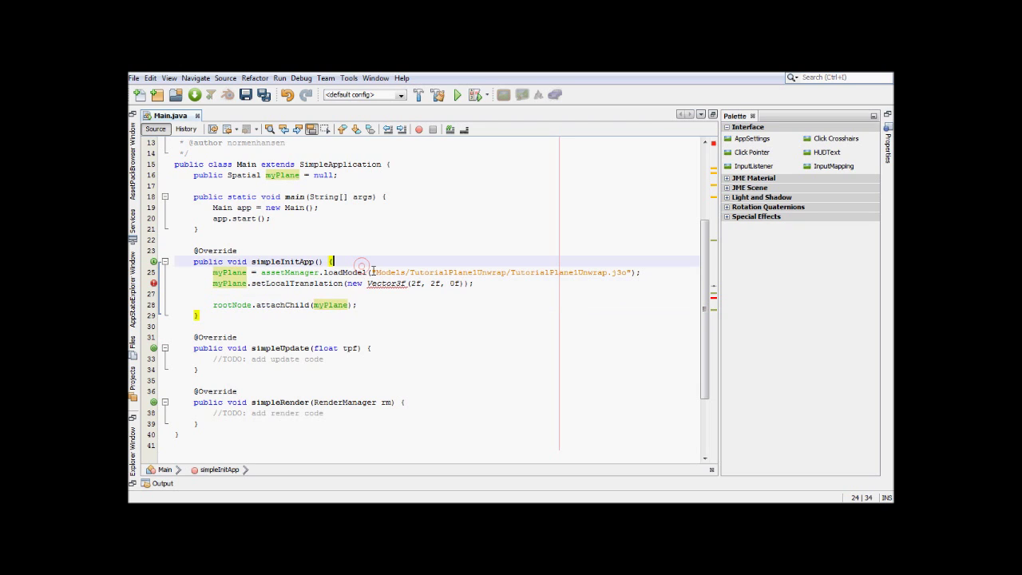
Open a blank line at the start of simpleInitApp and save Main.java
{"action": "key", "text": "Return"}
{"action": "key", "text": "Return"}
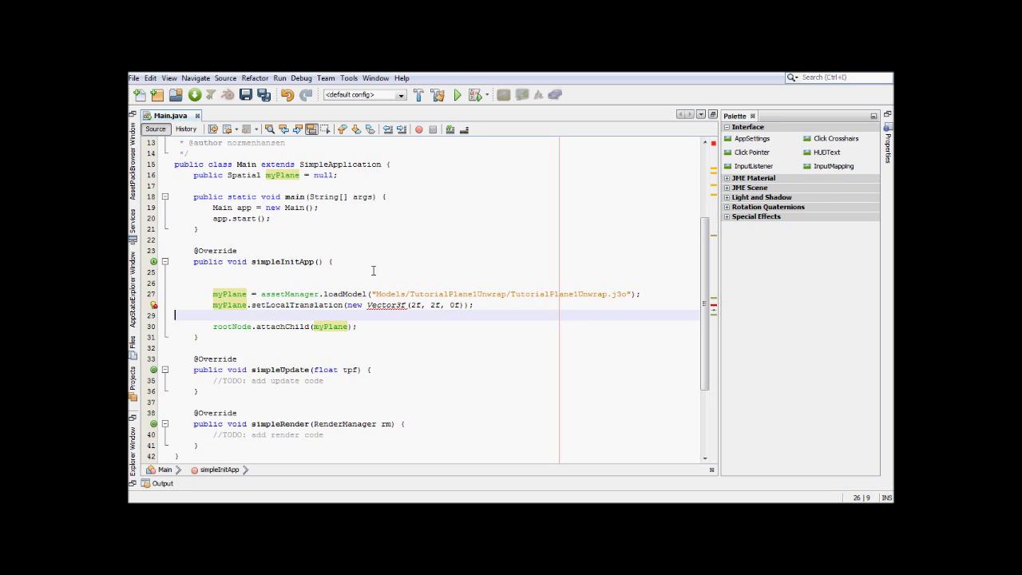
{"action": "key", "text": "Delete"}
{"action": "key", "text": "Up"}
{"action": "key", "text": "Up"}
{"action": "key", "text": "Up"}
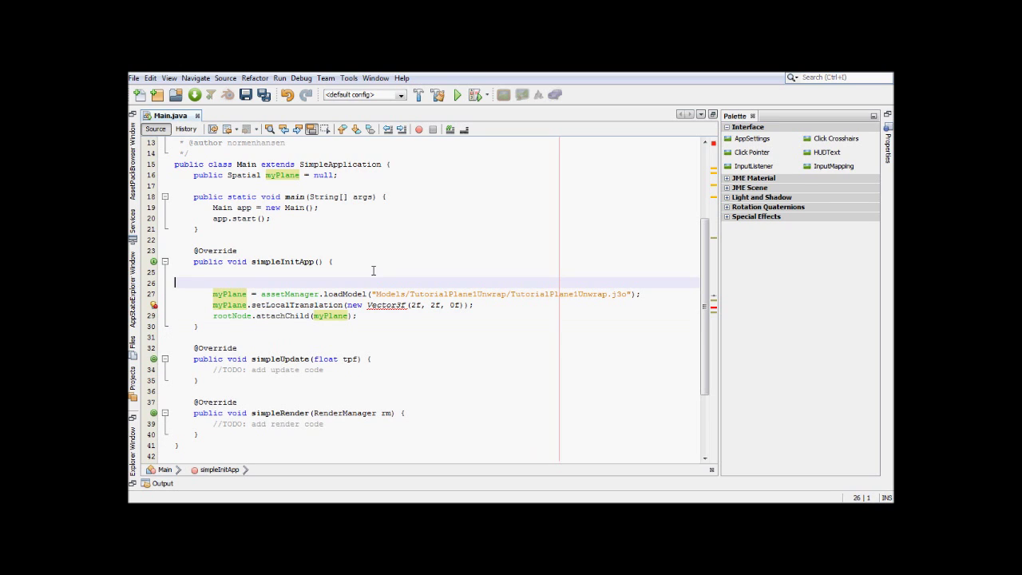
{"action": "left_click", "coordinate": [372, 271]}
{"action": "key", "text": "ctrl+s"}
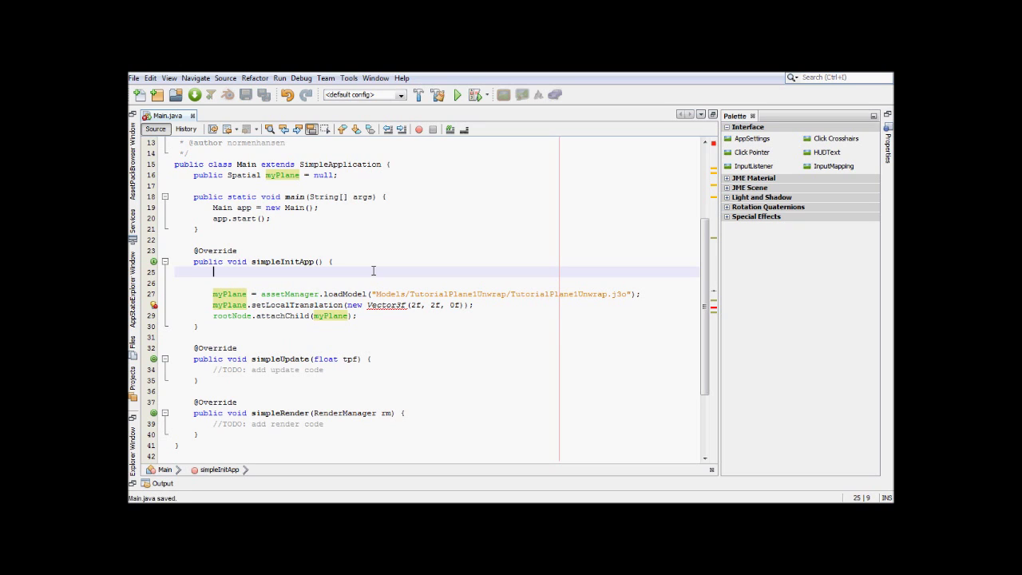
Declare 'DirectionalLight sun = new DirectionalLight();' and add the DirectionalLight import
{"action": "type", "text": "Directi"}
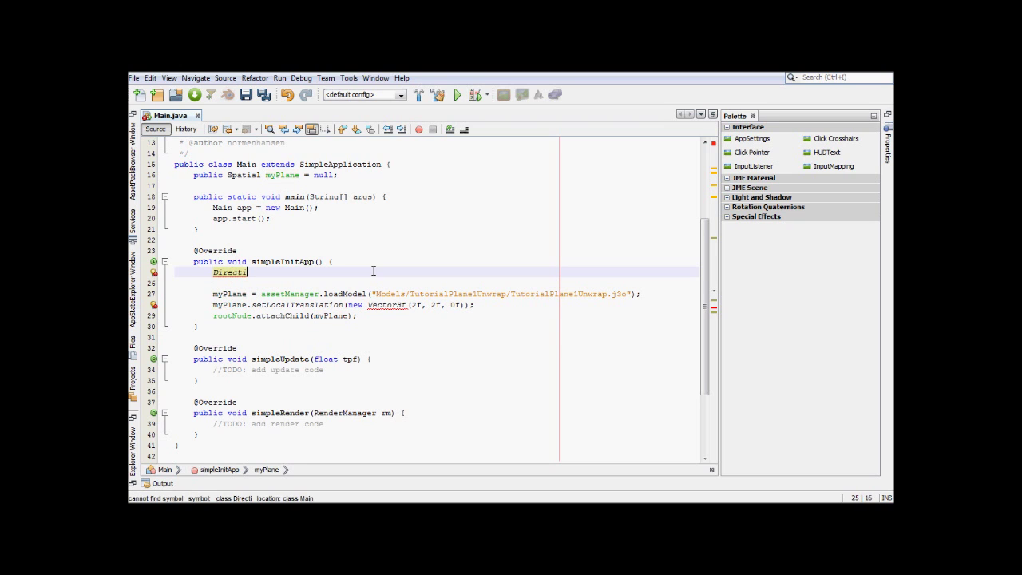
{"action": "type", "text": "o"}
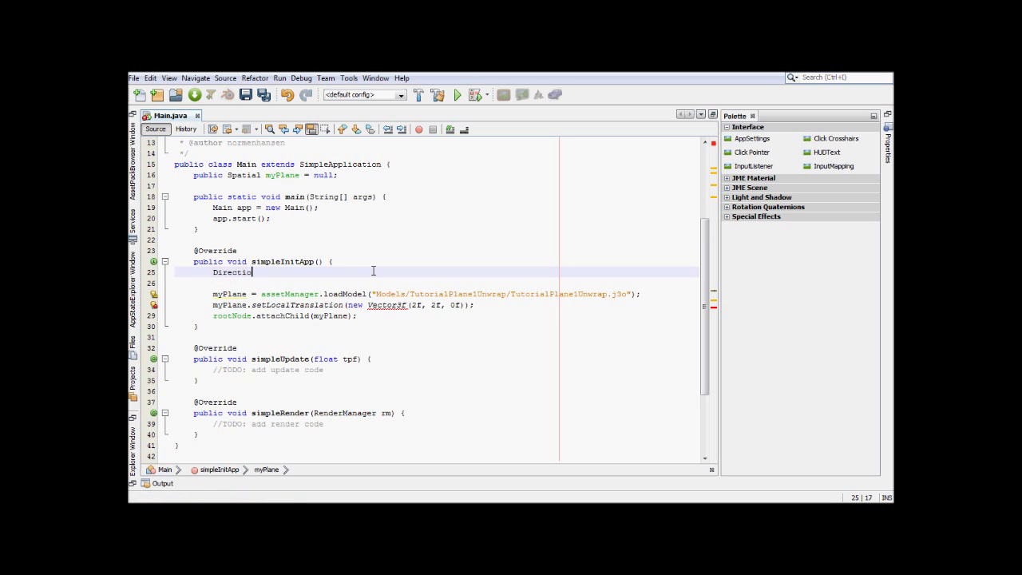
{"action": "type", "text": "nalLi"}
{"action": "type", "text": "ght sun = new D"}
{"action": "type", "text": "irectionalLig"}
{"action": "type", "text": "ht();"}
{"action": "key", "text": "Return"}
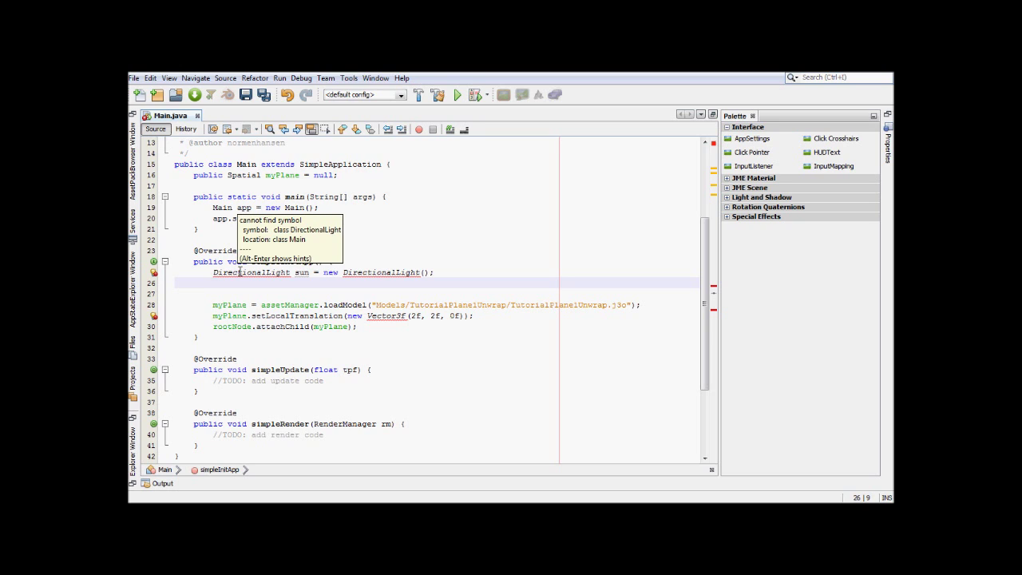
{"action": "left_click", "coordinate": [153, 273]}
{"action": "left_click", "coordinate": [195, 285]}
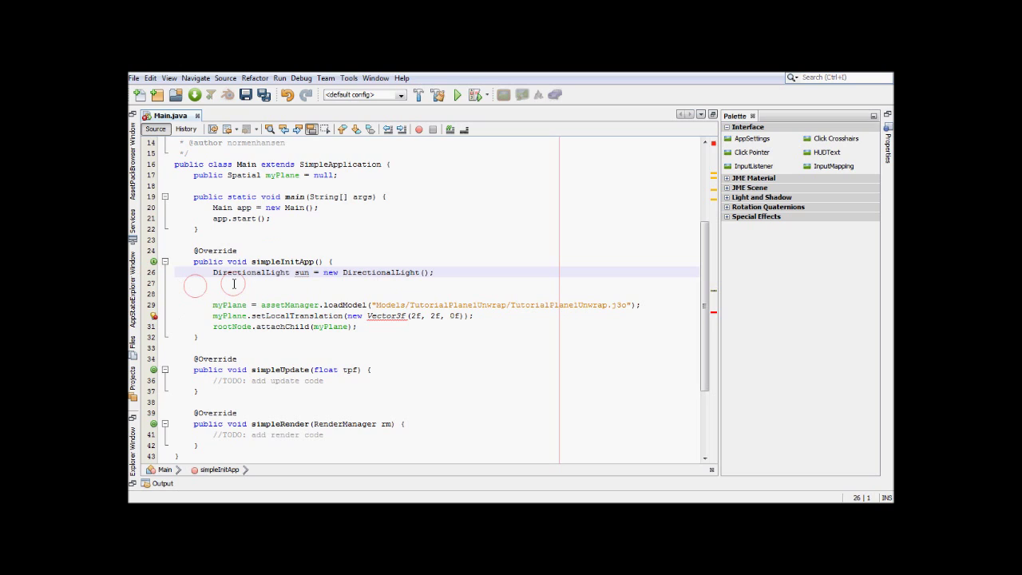
{"action": "left_click", "coordinate": [320, 285]}
Add sun.setDirection(new Vector3f(-0.5f, -0.5f, -0.5f)) below the light declaration
{"action": "type", "text": "sun."}
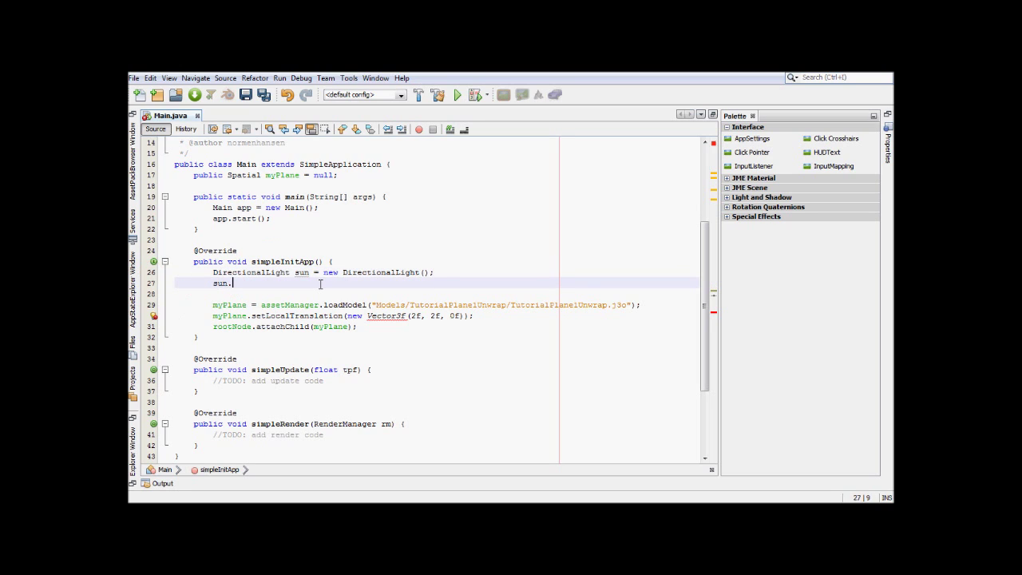
{"action": "type", "text": "setd"}
{"action": "key", "text": "Return"}
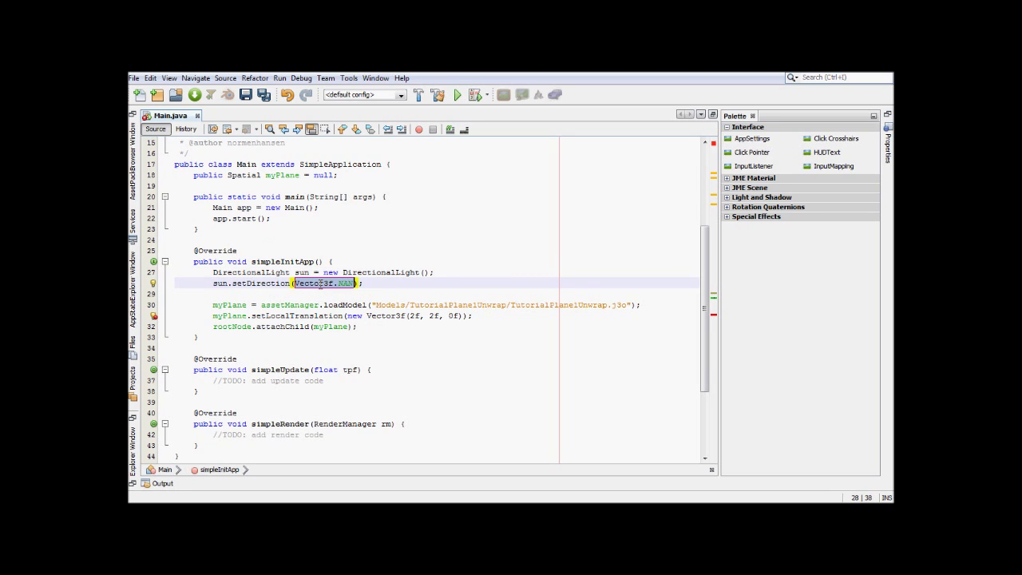
{"action": "type", "text": "new V"}
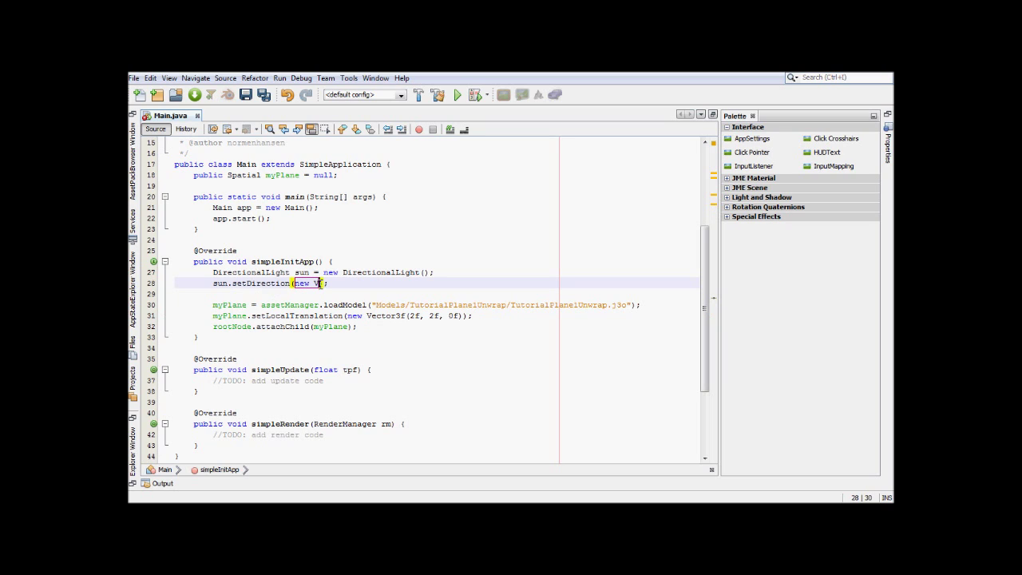
{"action": "type", "text": "ector3f"}
{"action": "type", "text": "("}
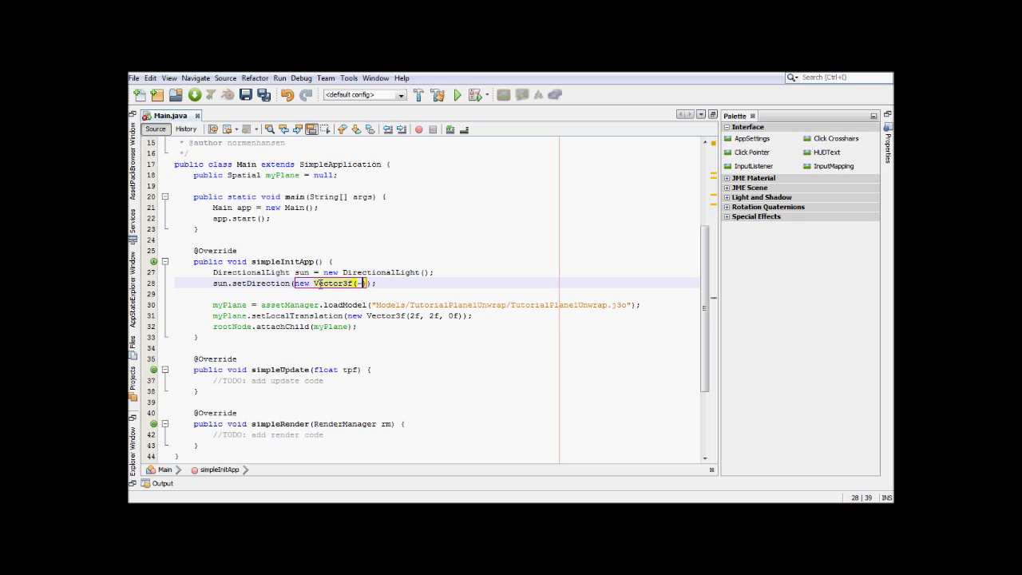
{"action": "type", "text": "-0"}
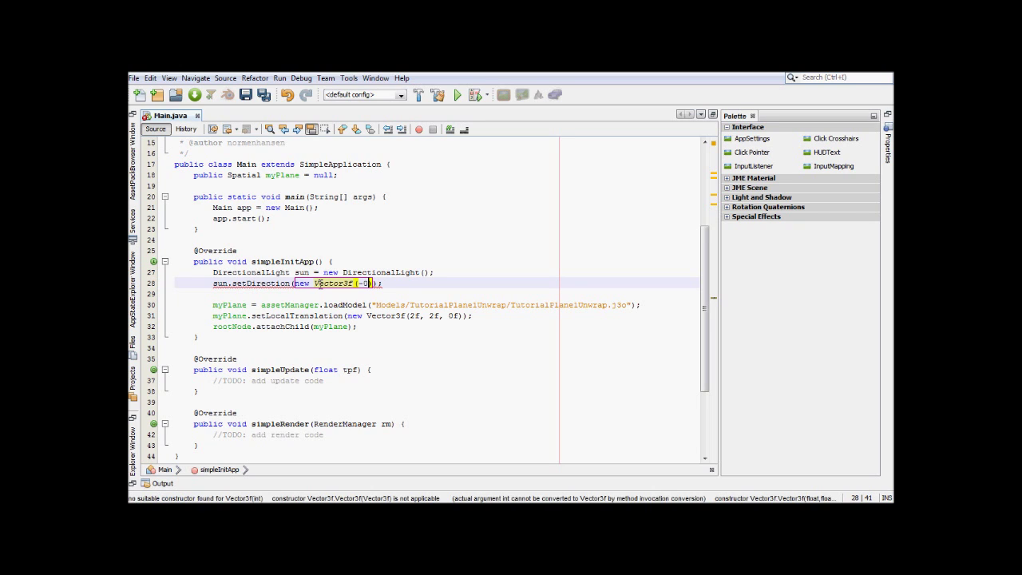
{"action": "type", "text": ".5f, "}
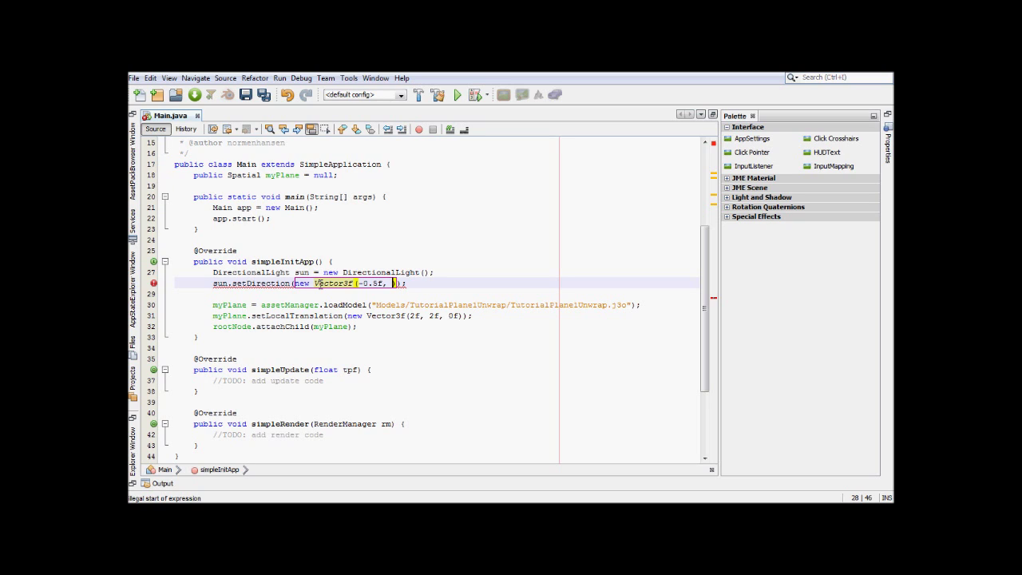
{"action": "type", "text": " -0"}
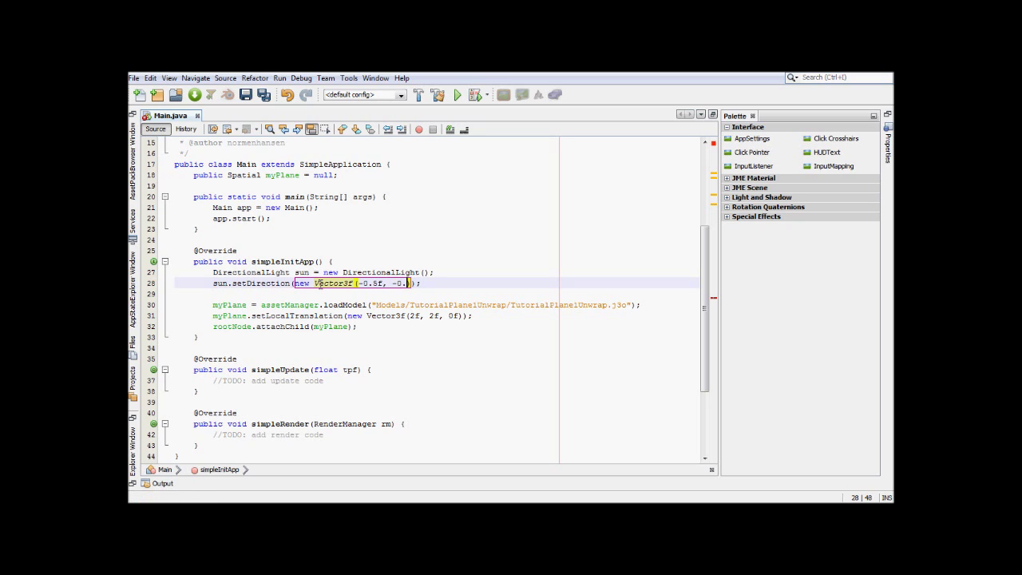
{"action": "type", "text": "5f"}
{"action": "type", "text": ", -0."}
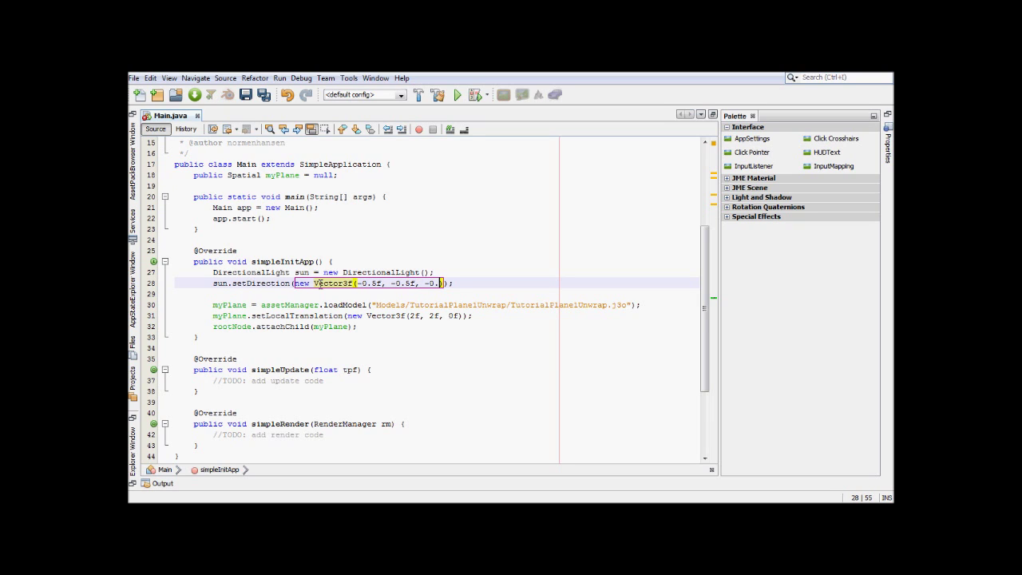
{"action": "type", "text": "5f)"}
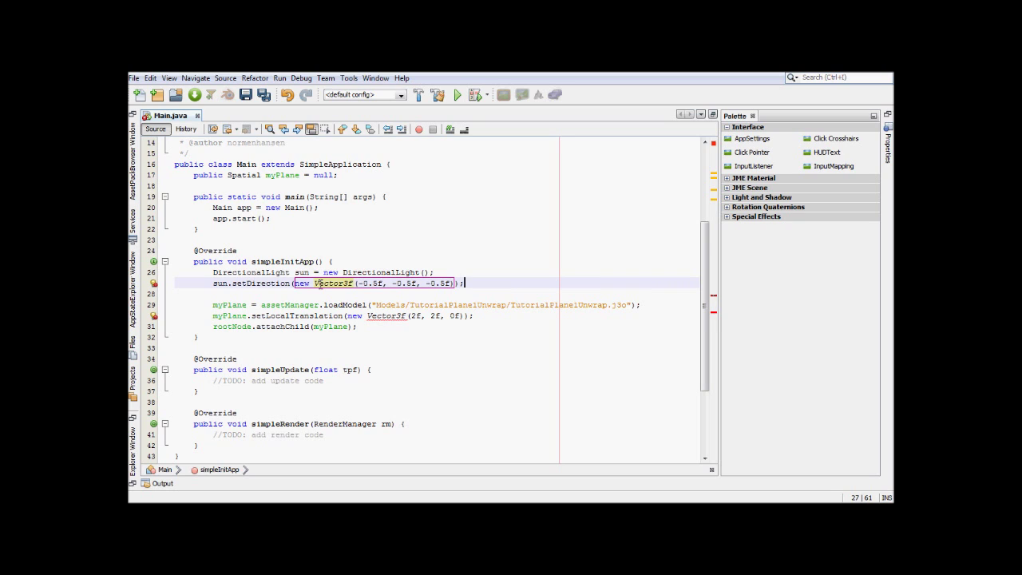
{"action": "key", "text": "Left"}
{"action": "type", "text": ".no"}
{"action": "key", "text": "BackSpace"}
{"action": "key", "text": "BackSpace"}
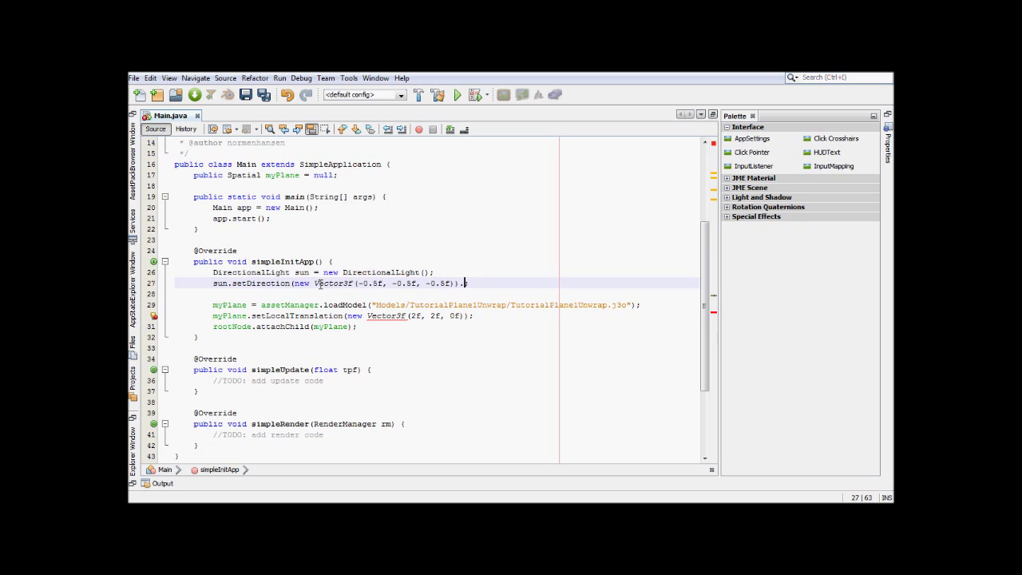
{"action": "key", "text": "BackSpace"}
{"action": "key", "text": "Left"}
{"action": "type", "text": ".n"}
{"action": "key", "text": "BackSpace"}
{"action": "key", "text": "BackSpace"}
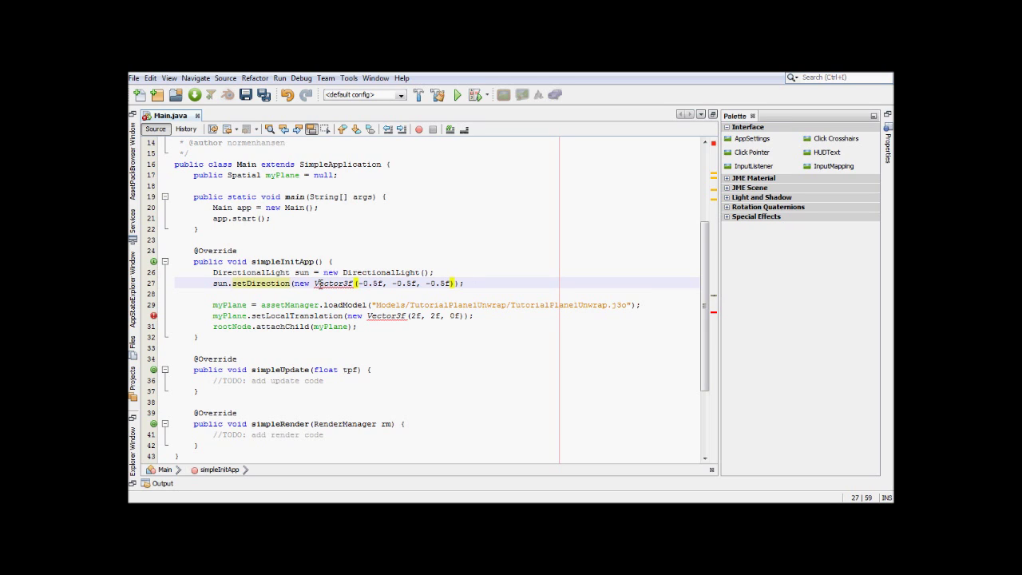
{"action": "key", "text": "Right"}
{"action": "key", "text": "Right"}
Import Vector3f, append .normalizeLocal() to the direction vector, and save Main.java
{"action": "left_click", "coordinate": [153, 283]}
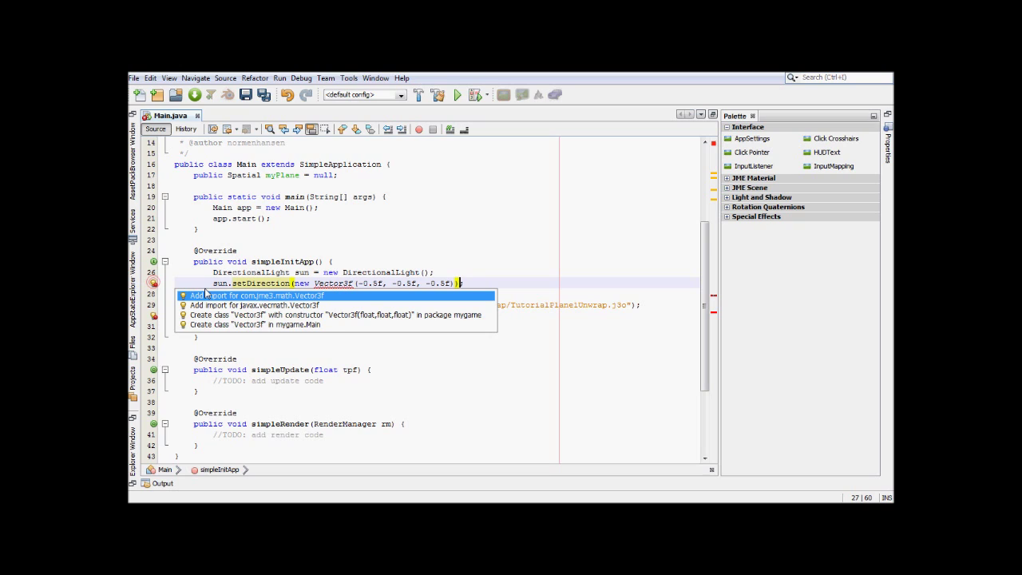
{"action": "left_click", "coordinate": [206, 294]}
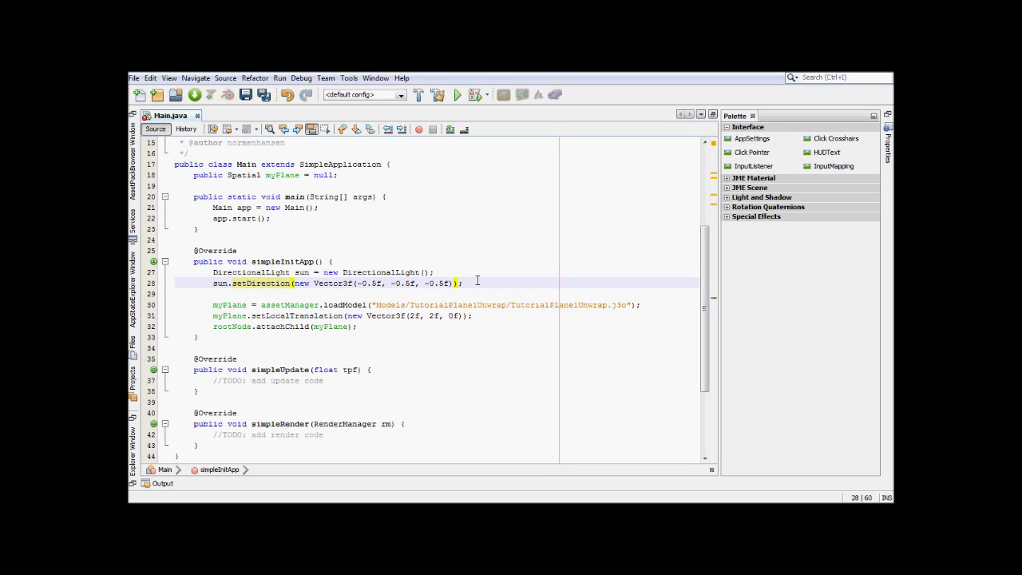
{"action": "type", "text": "."}
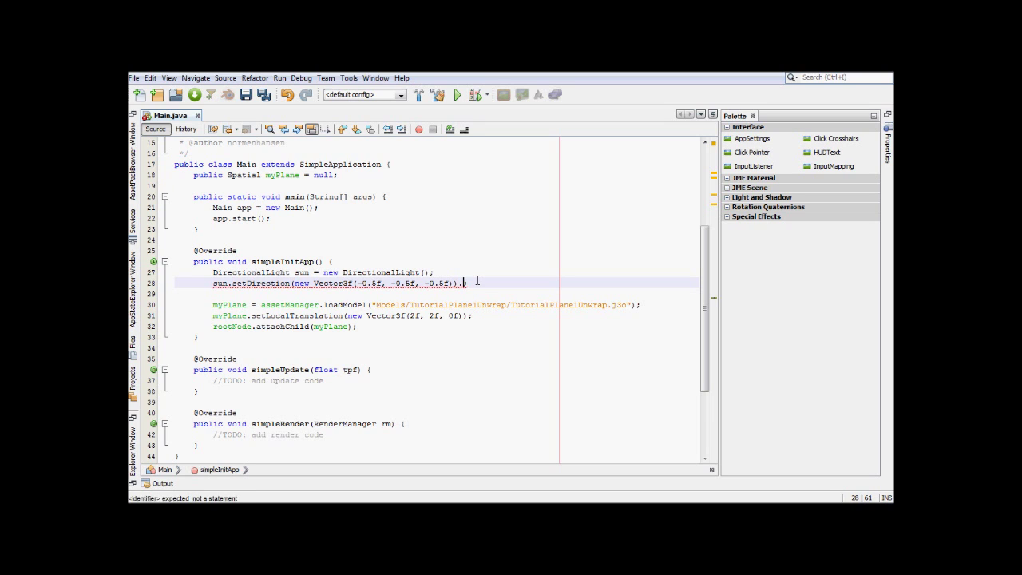
{"action": "key", "text": "BackSpace"}
{"action": "key", "text": "Left"}
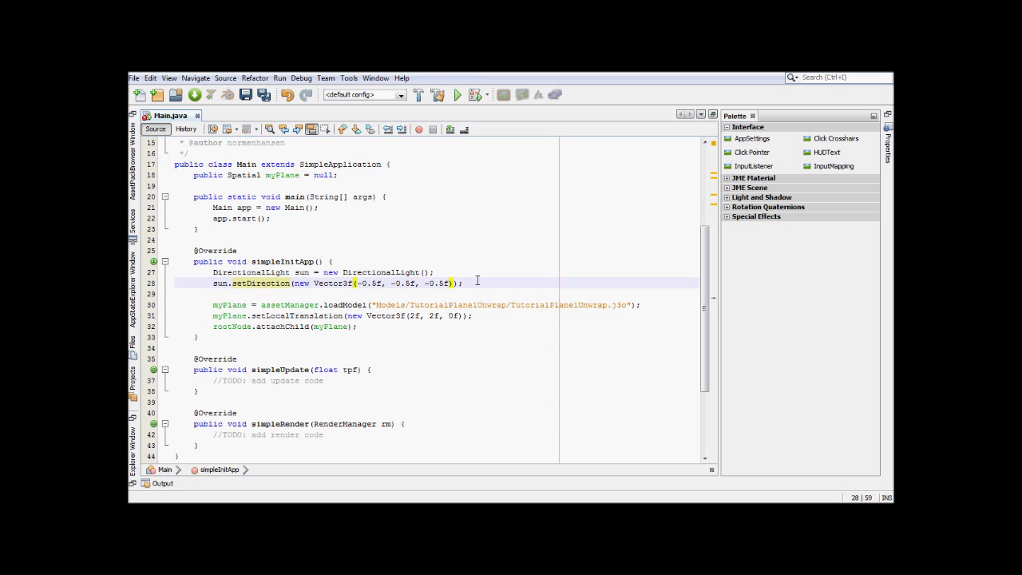
{"action": "type", "text": ".nor"}
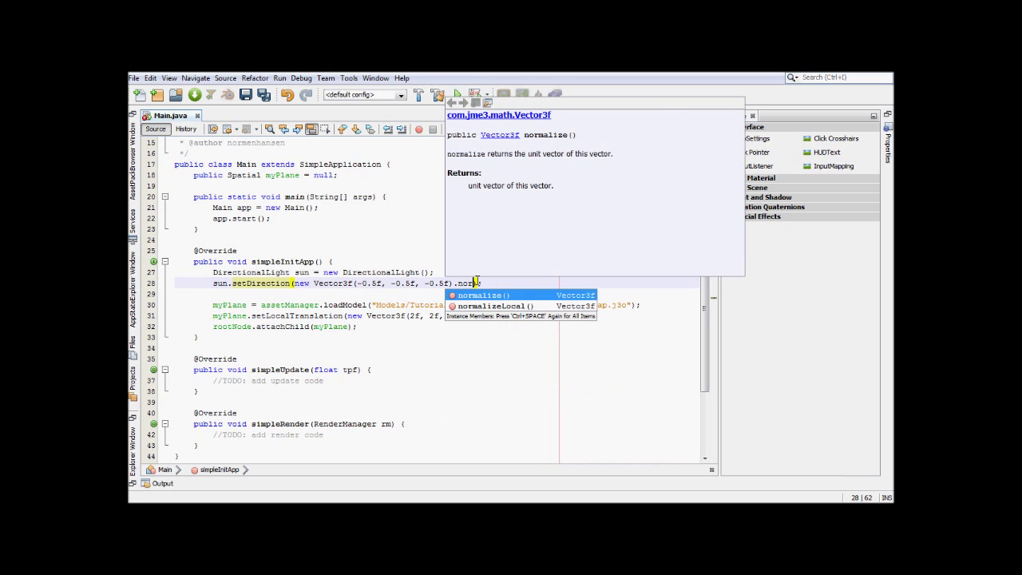
{"action": "key", "text": "Down"}
{"action": "key", "text": "Return"}
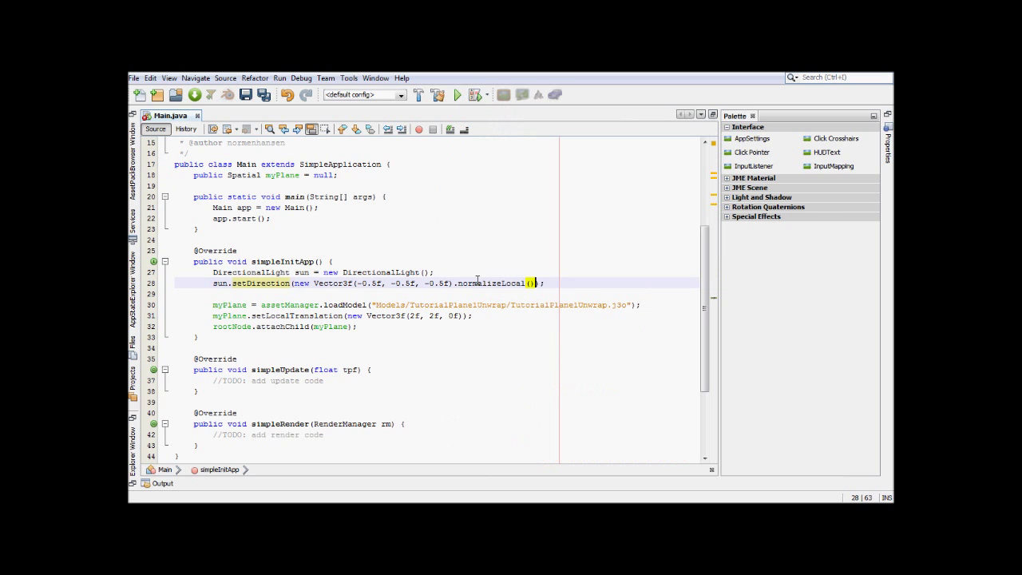
{"action": "key", "text": "End"}
{"action": "key", "text": "Down"}
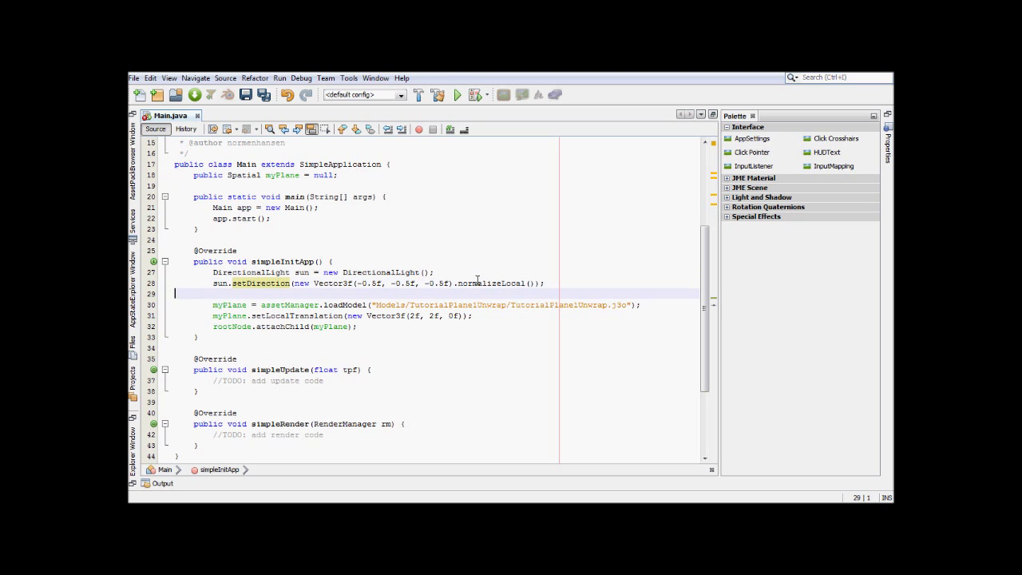
{"action": "key", "text": "ctrl+s"}
{"action": "key", "text": "Tab"}
{"action": "key", "text": "Tab"}
{"action": "key", "text": "Return"}
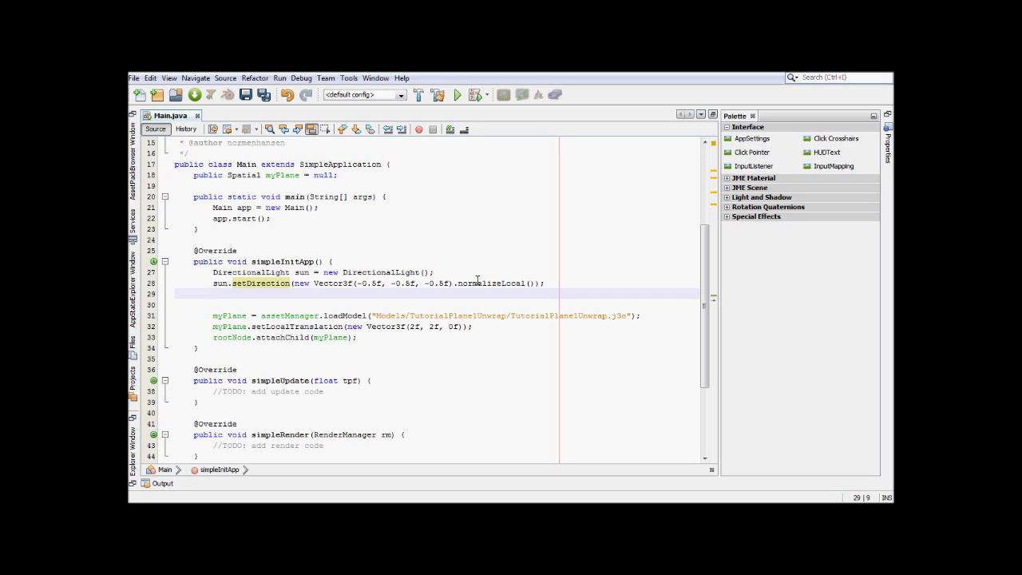
Set the sun light's colour to white with sun.setColor(ColorRGBA.White);
{"action": "type", "text": "sun"}
{"action": "type", "text": ".set"}
{"action": "key", "text": "Return"}
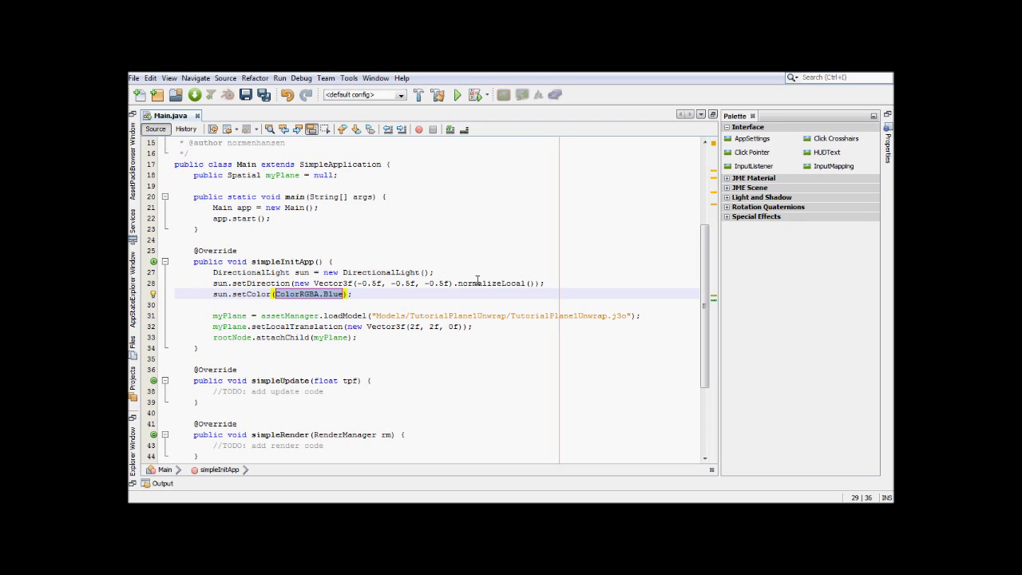
{"action": "type", "text": "ColorR"}
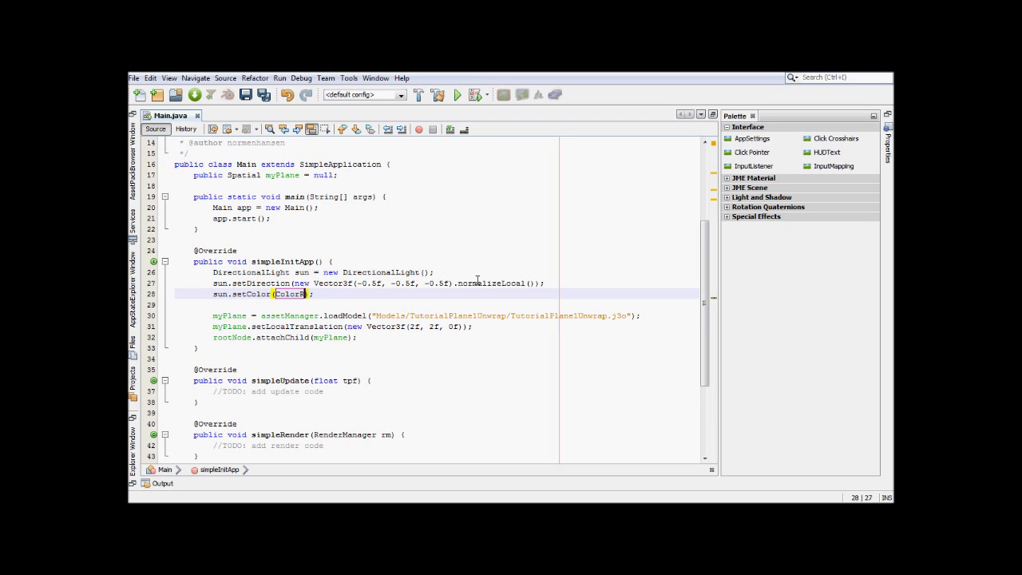
{"action": "type", "text": "GBA"}
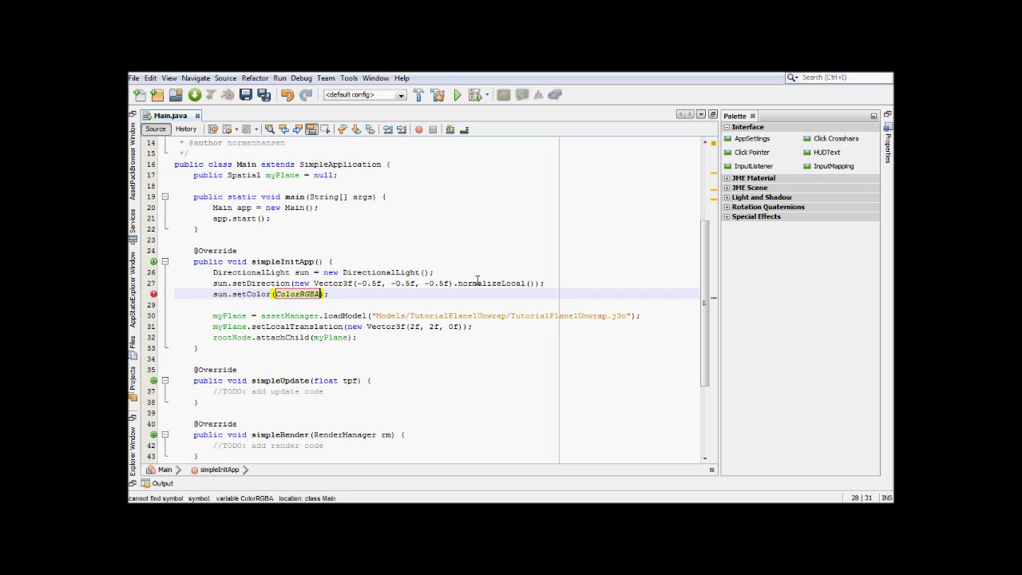
{"action": "type", "text": ".wh"}
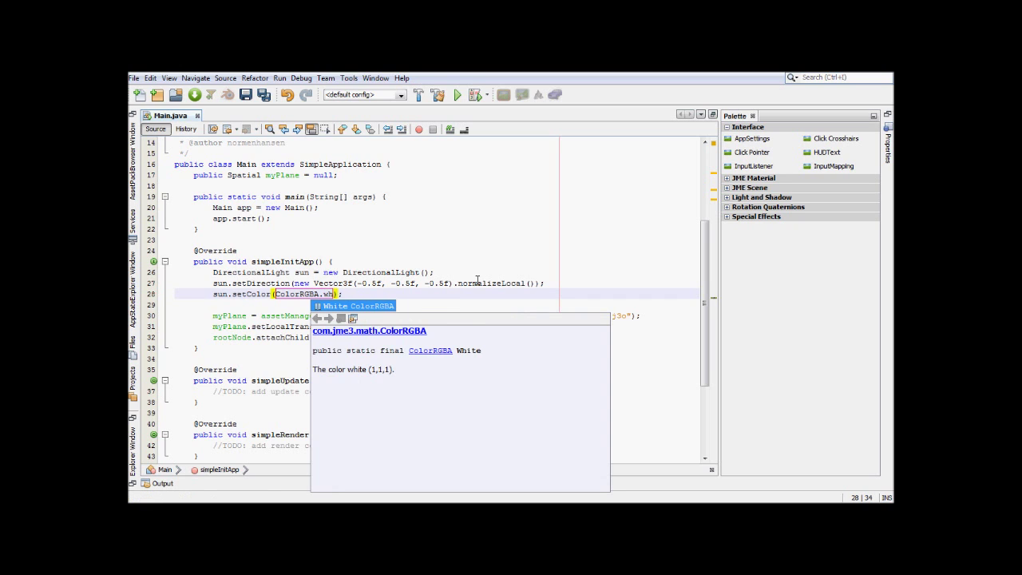
{"action": "key", "text": "Return"}
{"action": "key", "text": "Return"}
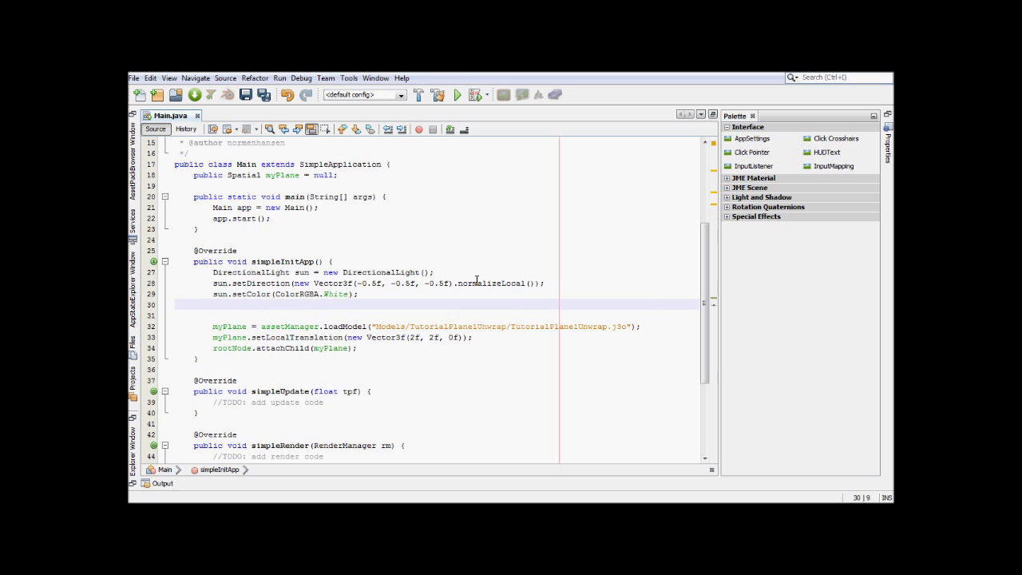
Add the sun to the scene with rootNode.addLight(sun); and save Main.java
{"action": "type", "text": "rootNode."}
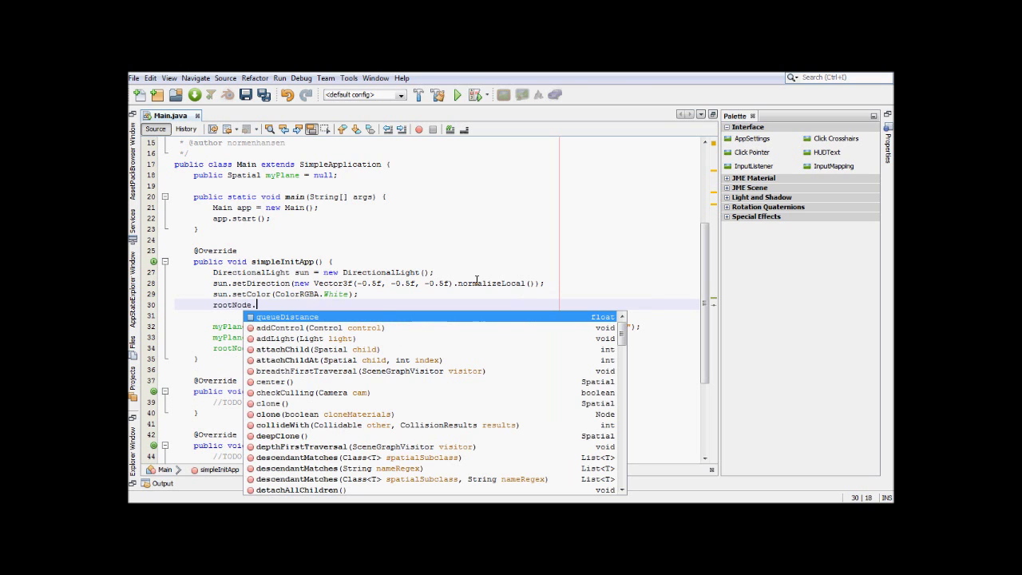
{"action": "type", "text": "a"}
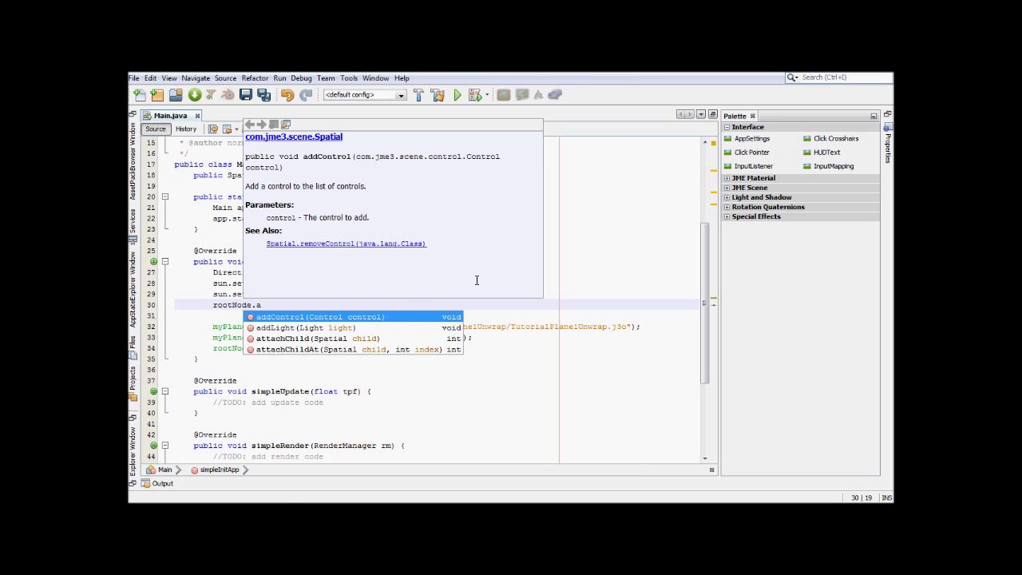
{"action": "type", "text": "dd"}
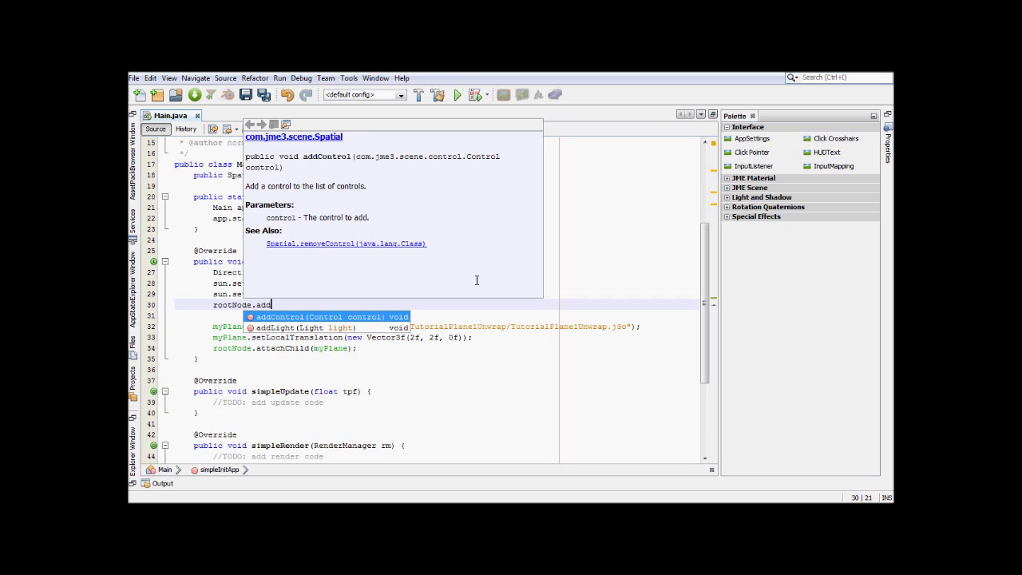
{"action": "type", "text": "Li"}
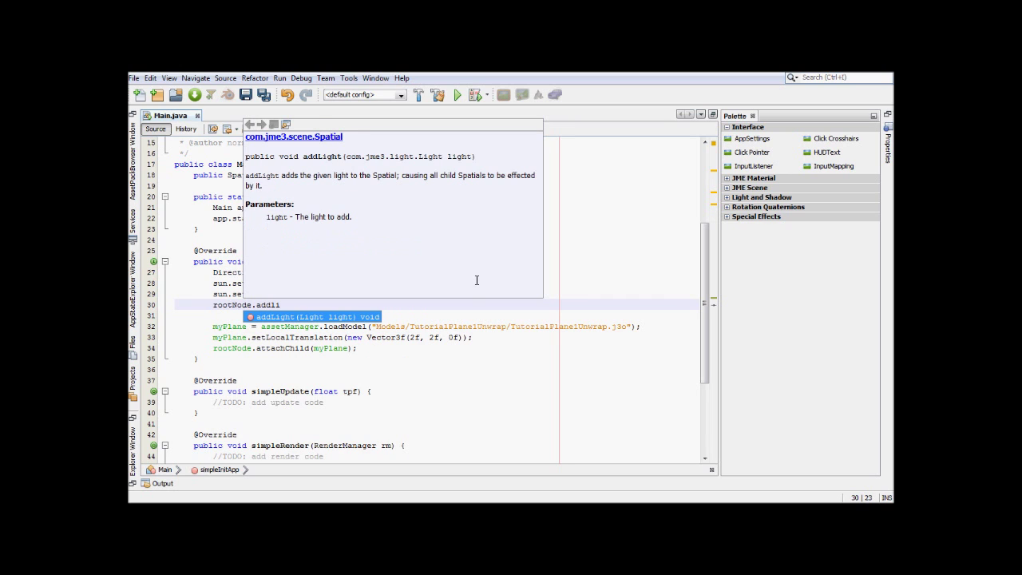
{"action": "key", "text": "Return"}
{"action": "key", "text": "Return"}
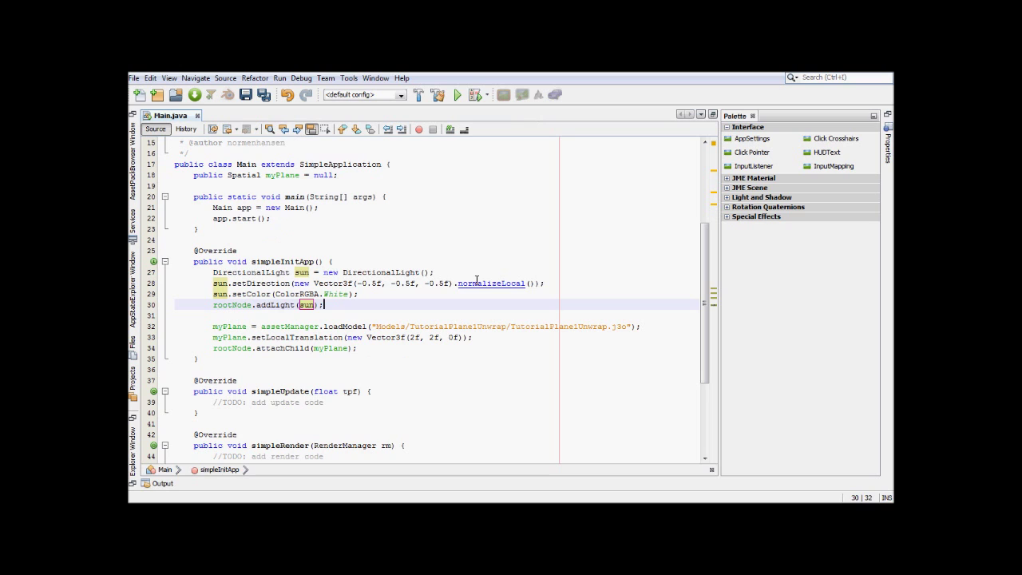
{"action": "key", "text": "ctrl+s"}
{"action": "left_click", "coordinate": [157, 117]}
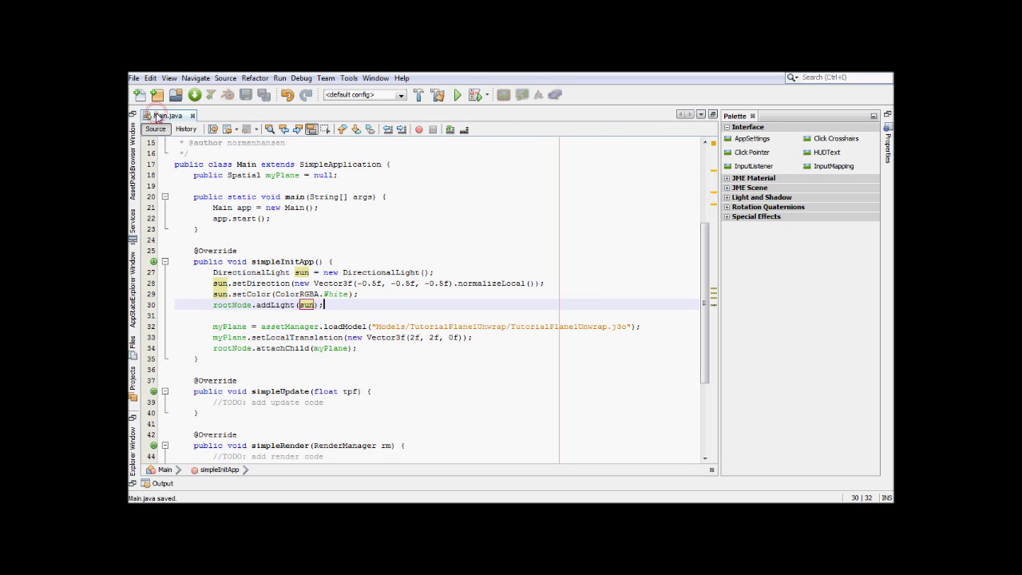
Restore the side panels and run Main.java, accepting the display settings to open the jMonkey Engine 3.0 window
{"action": "double_click", "coordinate": [157, 117]}
{"action": "left_click", "coordinate": [353, 200]}
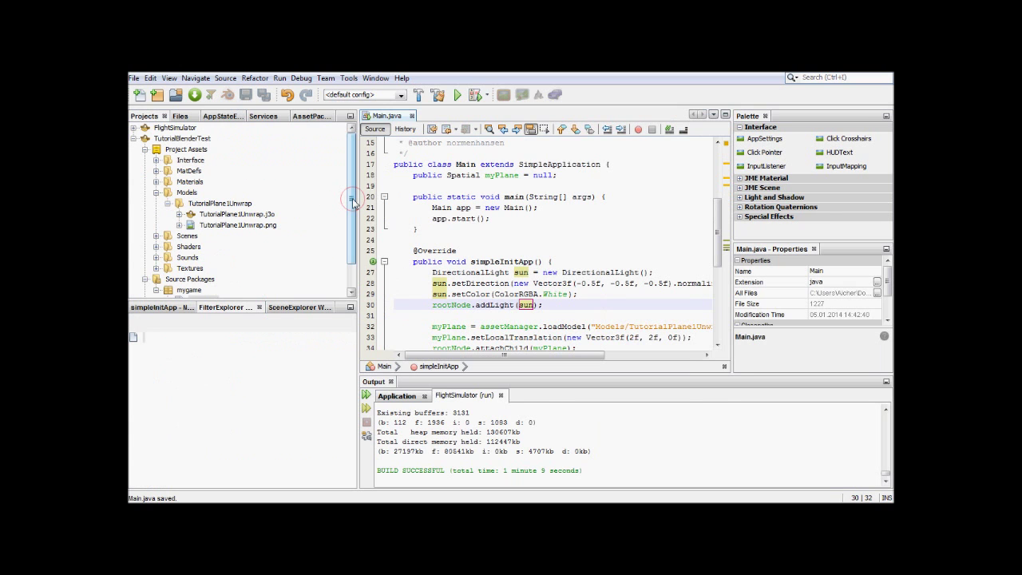
{"action": "left_click_drag", "start_coordinate": [353, 200], "coordinate": [352, 221]}
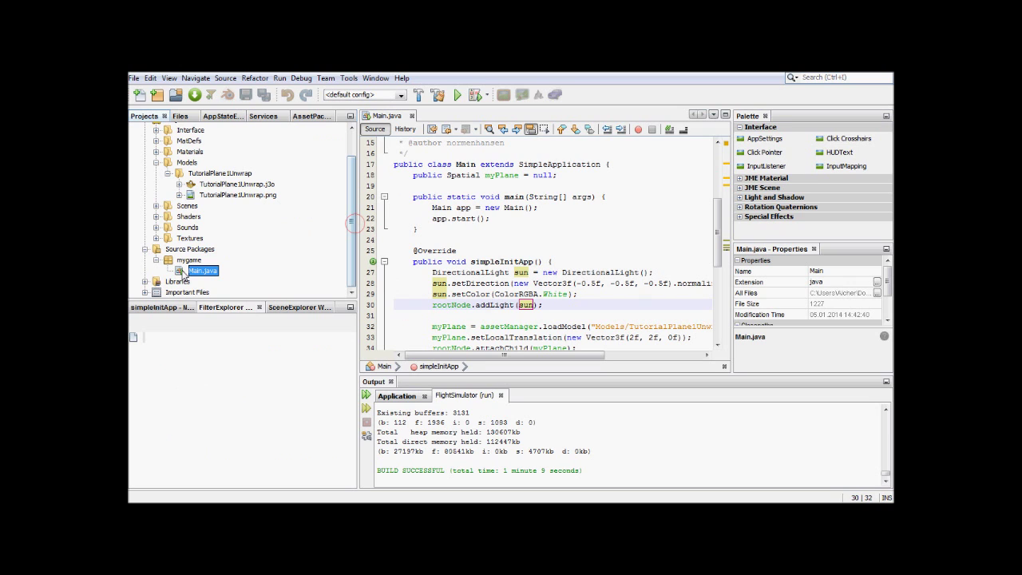
{"action": "right_click", "coordinate": [183, 273]}
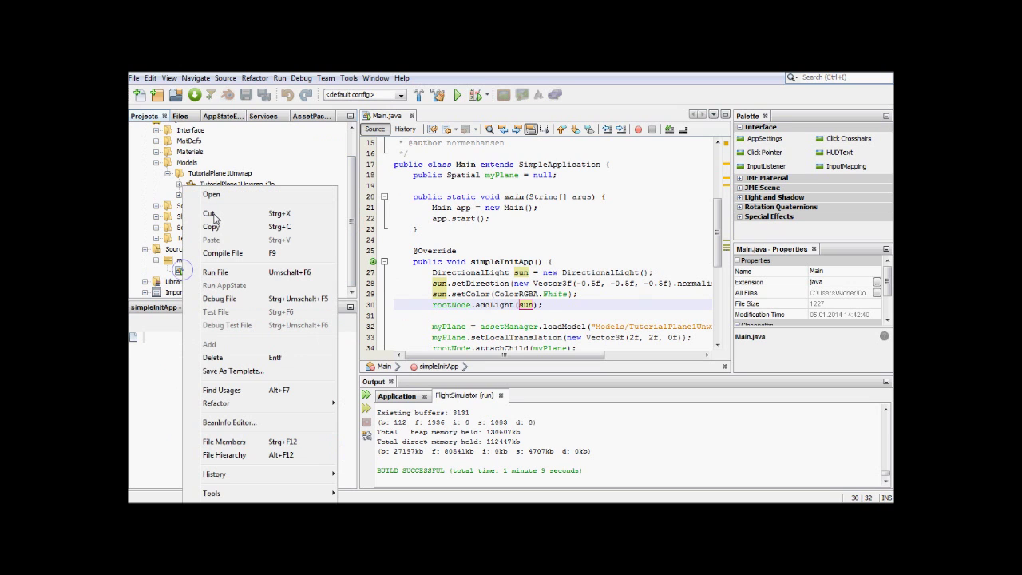
{"action": "left_click", "coordinate": [220, 274]}
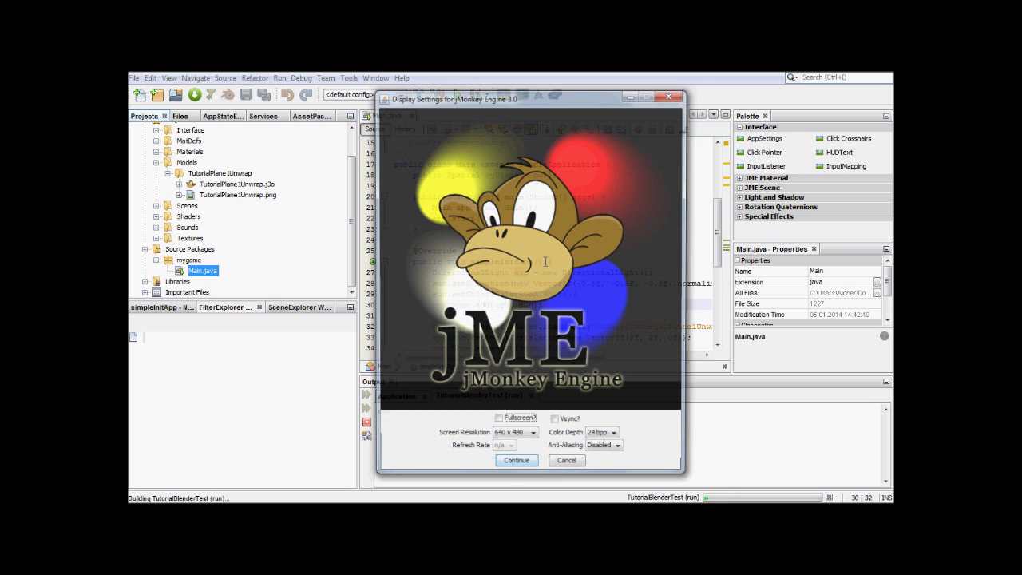
{"action": "left_click", "coordinate": [516, 466]}
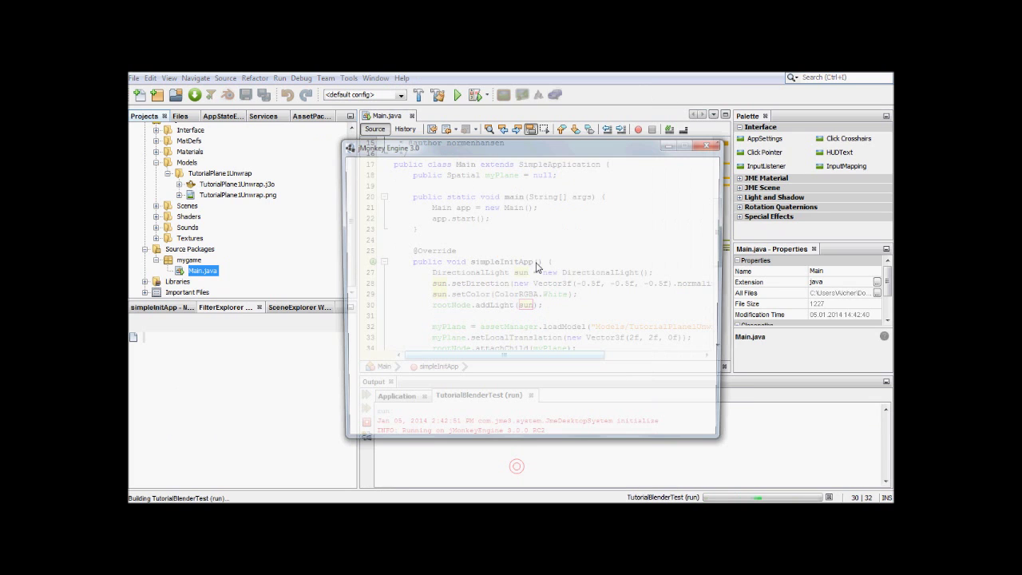
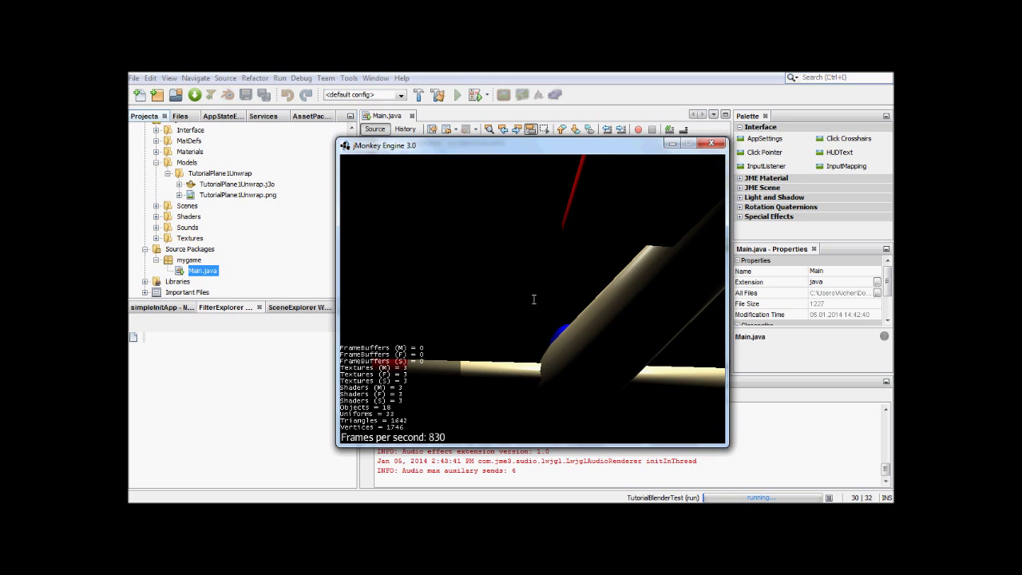
Close the running jMonkey Engine game window to return to Main.java
{"action": "key", "text": "Escape"}
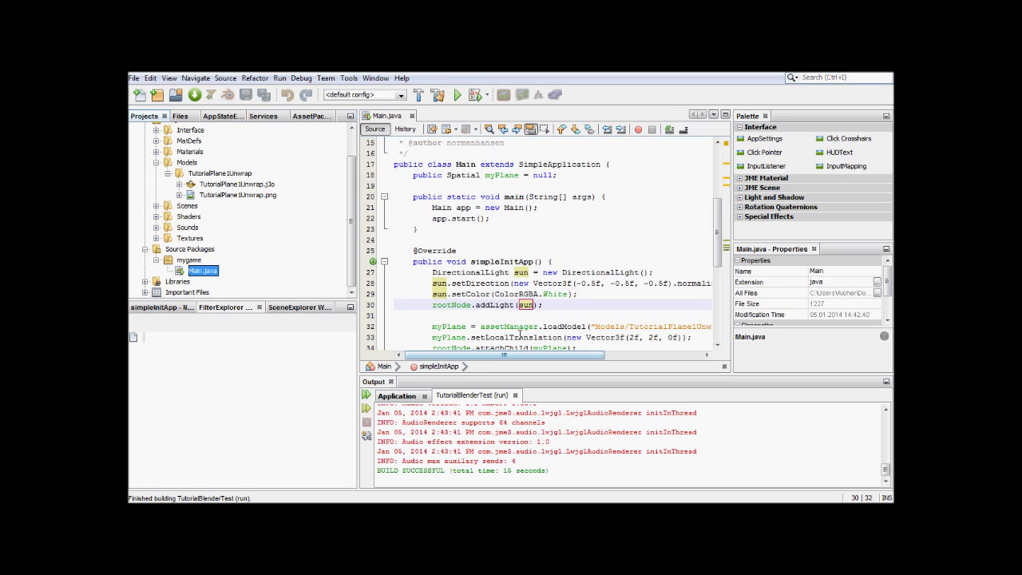
Change the plane's z translation to -2f and save Main.java
{"action": "left_click", "coordinate": [673, 337]}
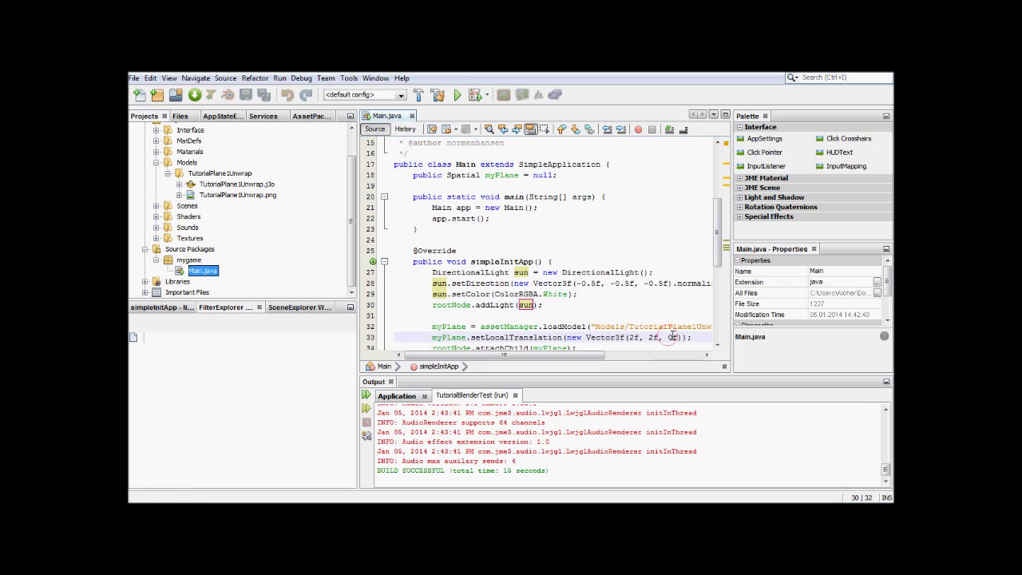
{"action": "left_click", "coordinate": [673, 337]}
{"action": "type", "text": "-"}
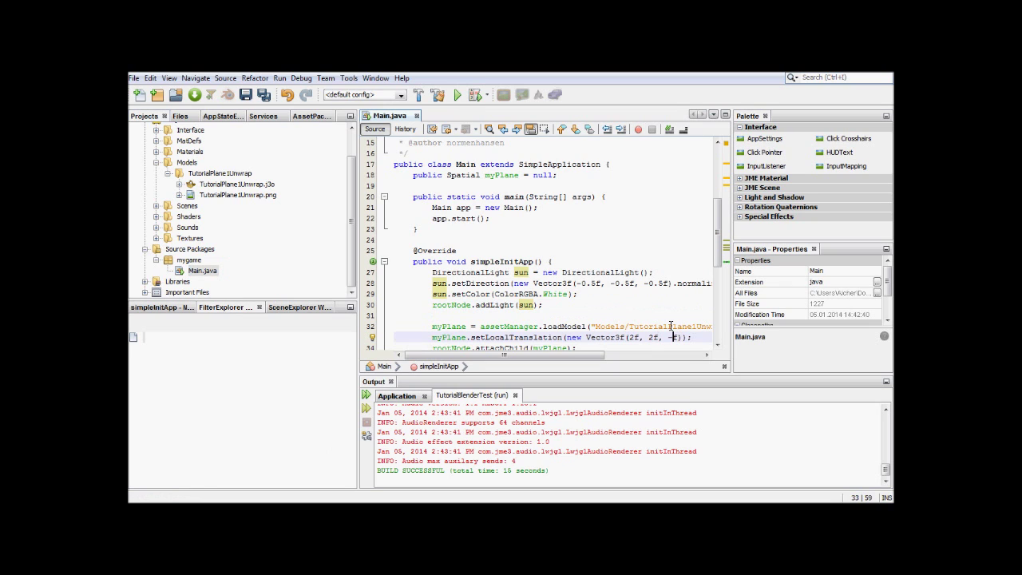
{"action": "type", "text": "2"}
{"action": "key", "text": "ctrl+s"}
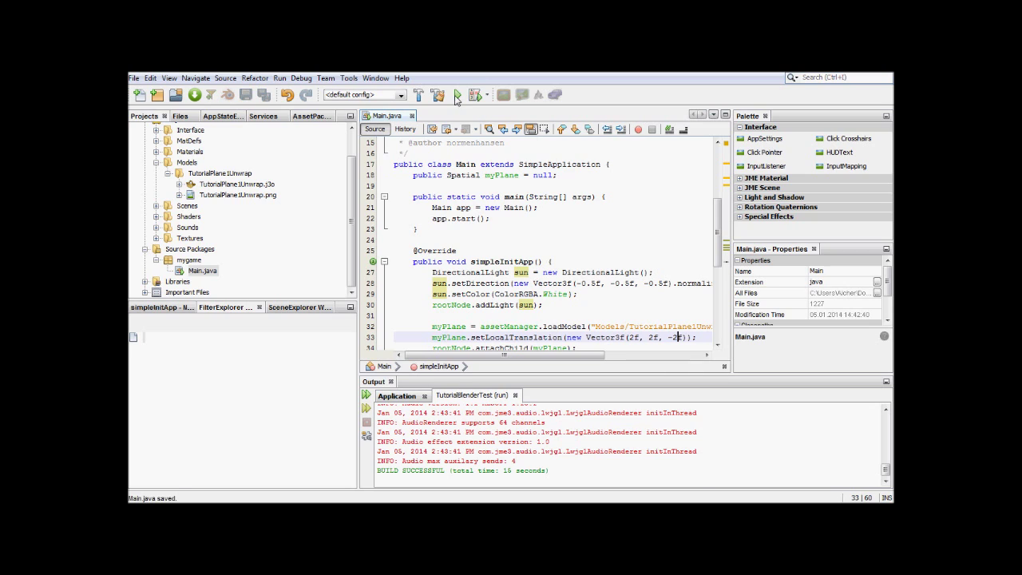
Flip the y translation to -2f for Vector3f(2f, -2f, -2f), save, and relaunch the game
{"action": "left_click", "coordinate": [457, 95]}
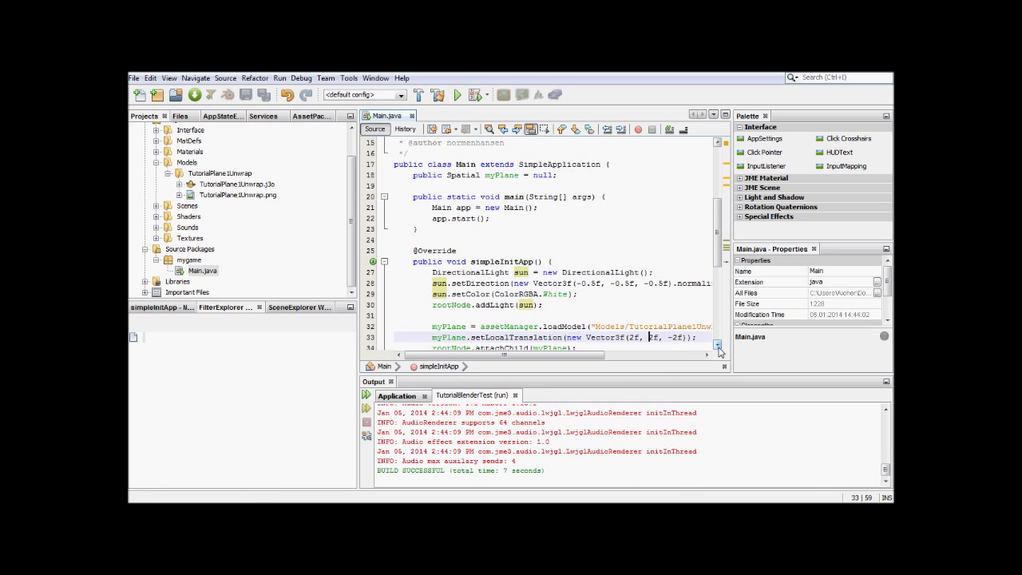
{"action": "type", "text": "-"}
{"action": "left_click", "coordinate": [457, 96]}
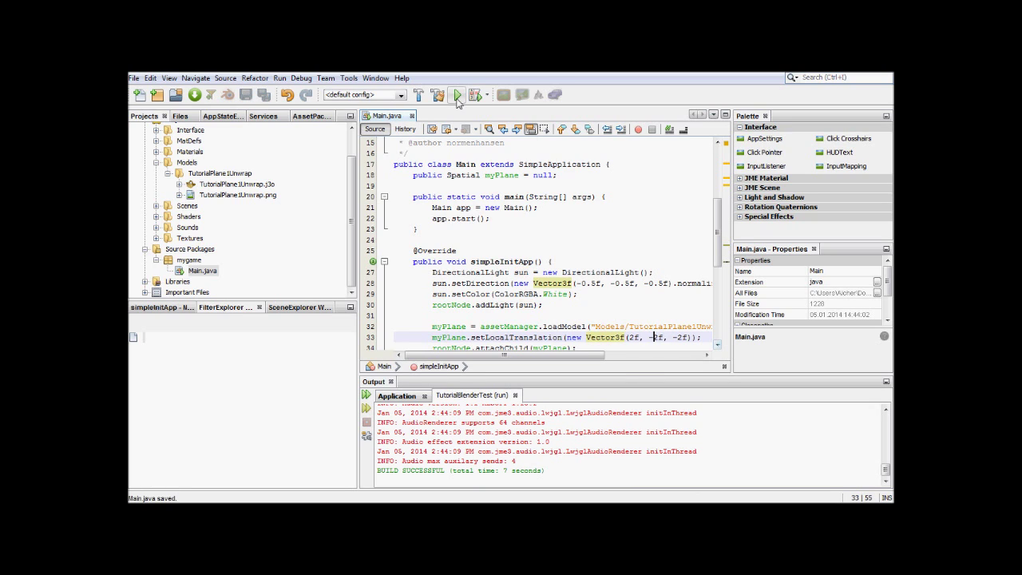
{"action": "left_click", "coordinate": [457, 96]}
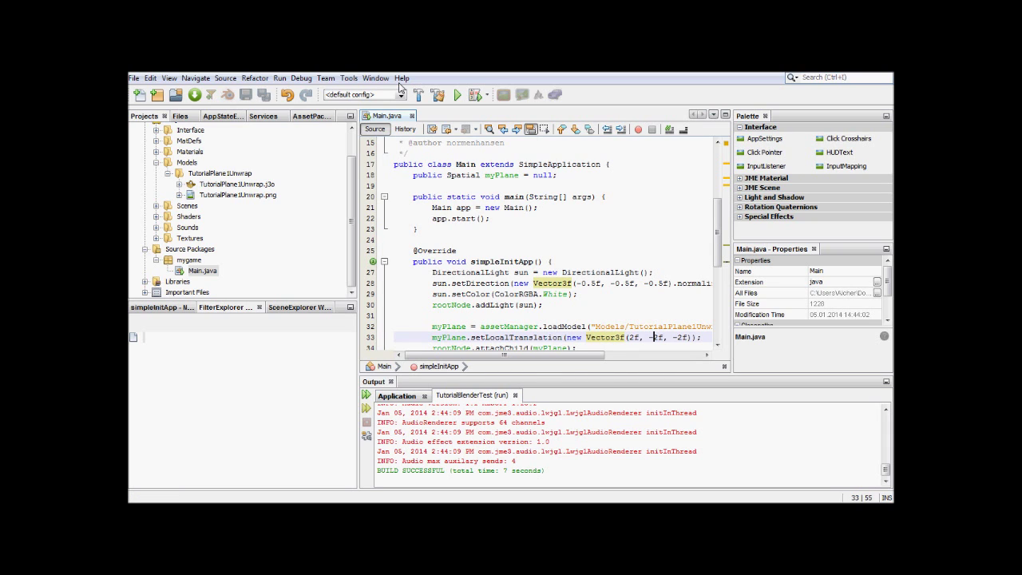
{"action": "left_click", "coordinate": [456, 94]}
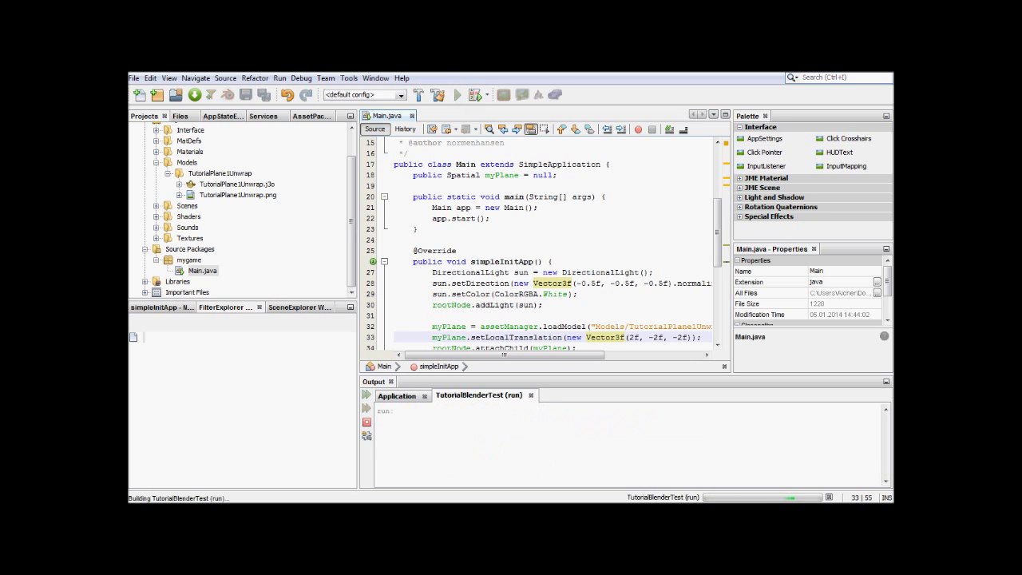
{"action": "left_click", "coordinate": [514, 466]}
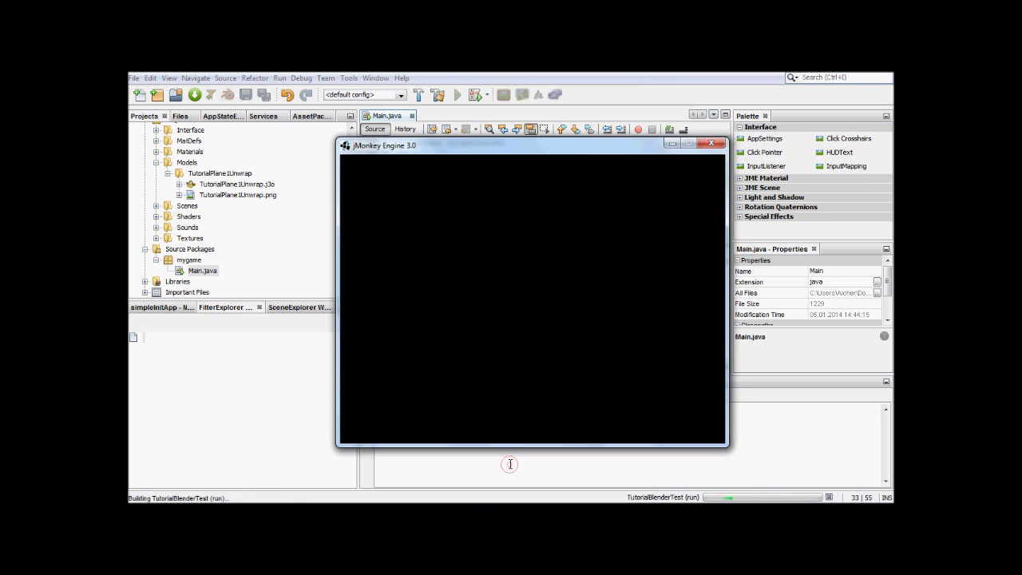